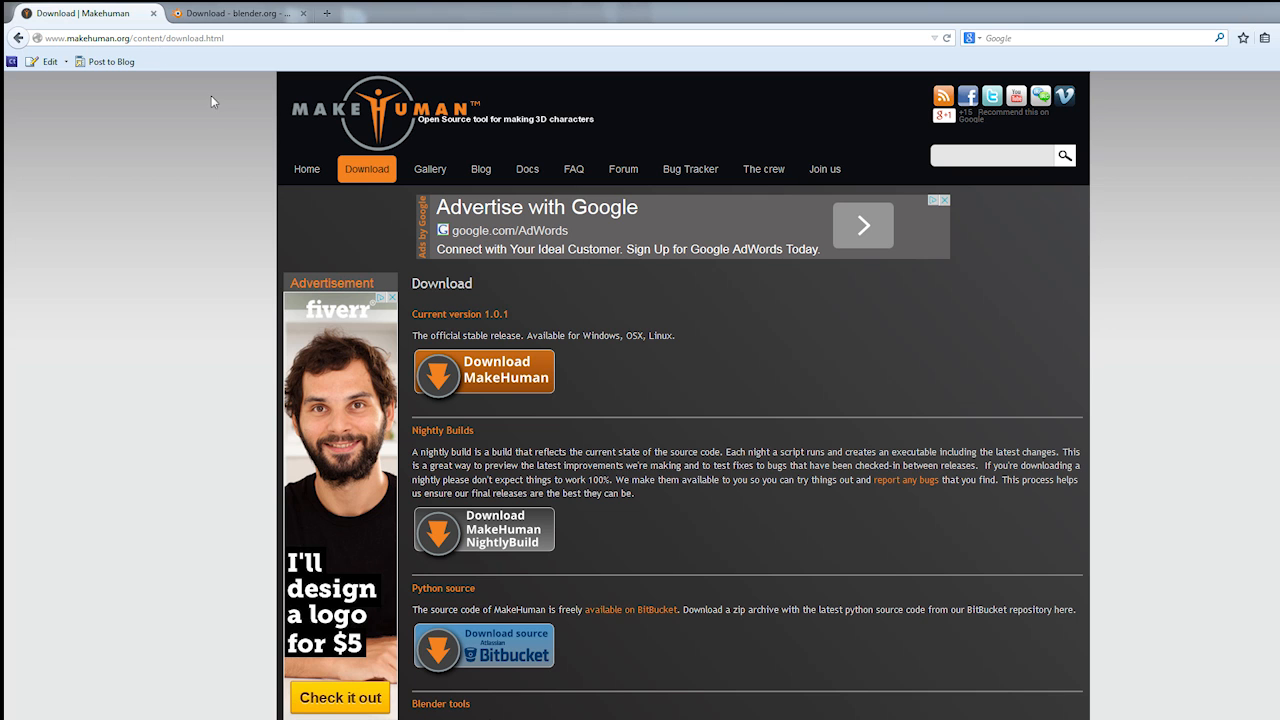
- Open the MakeHuman 1.0.1 download page and look at the Blender download page
left_click(493, 377)
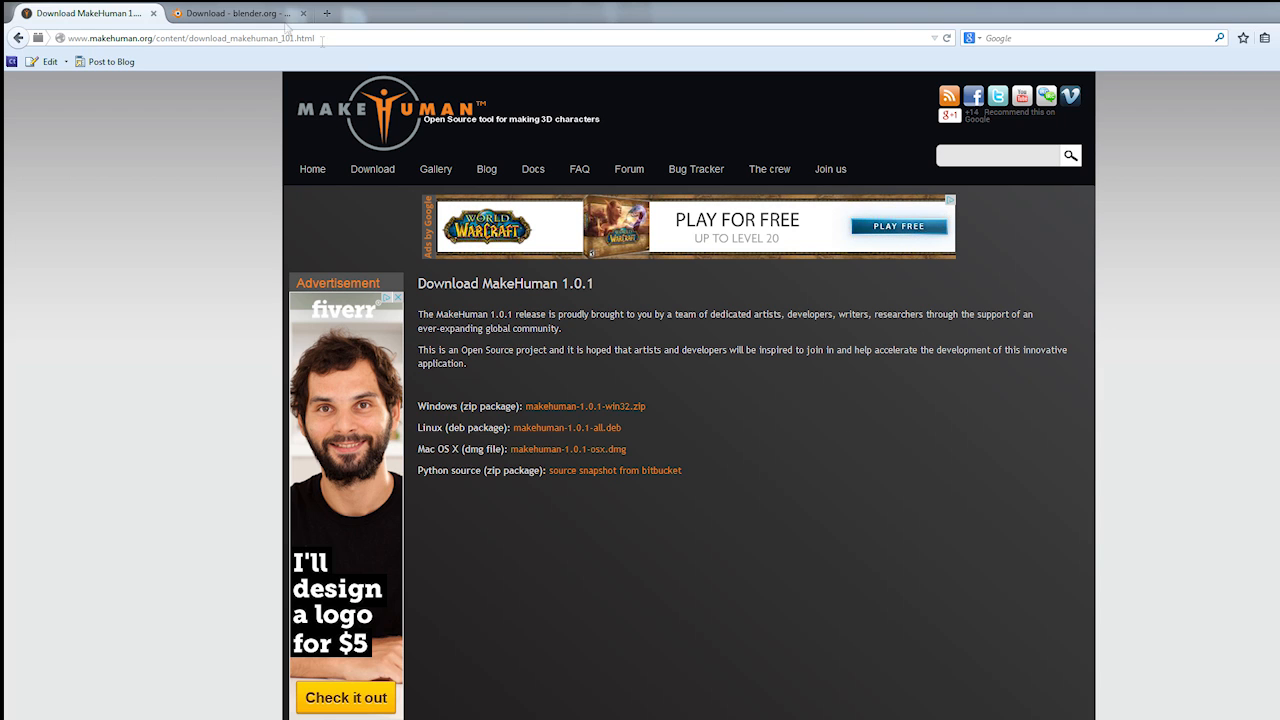
left_click(231, 16)
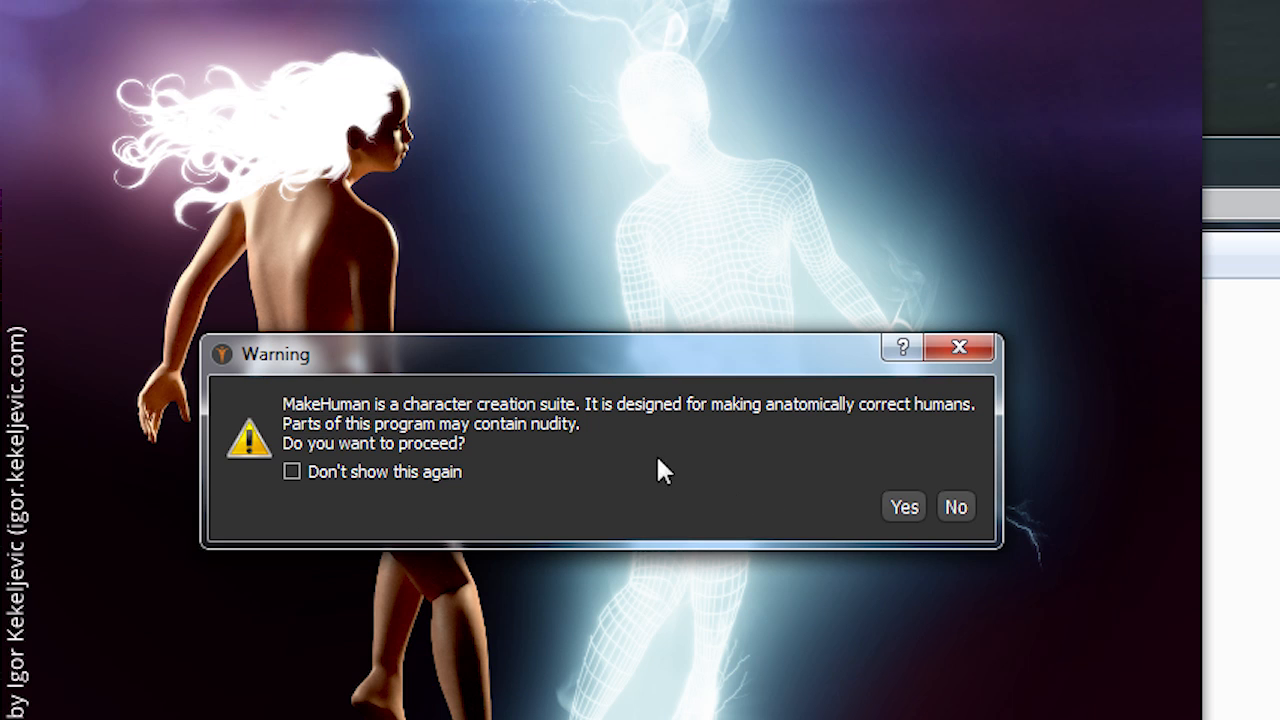
- Switch to MakeHuman, accept its nudity warning, and dress the default figure in jeans01
left_click(908, 510)
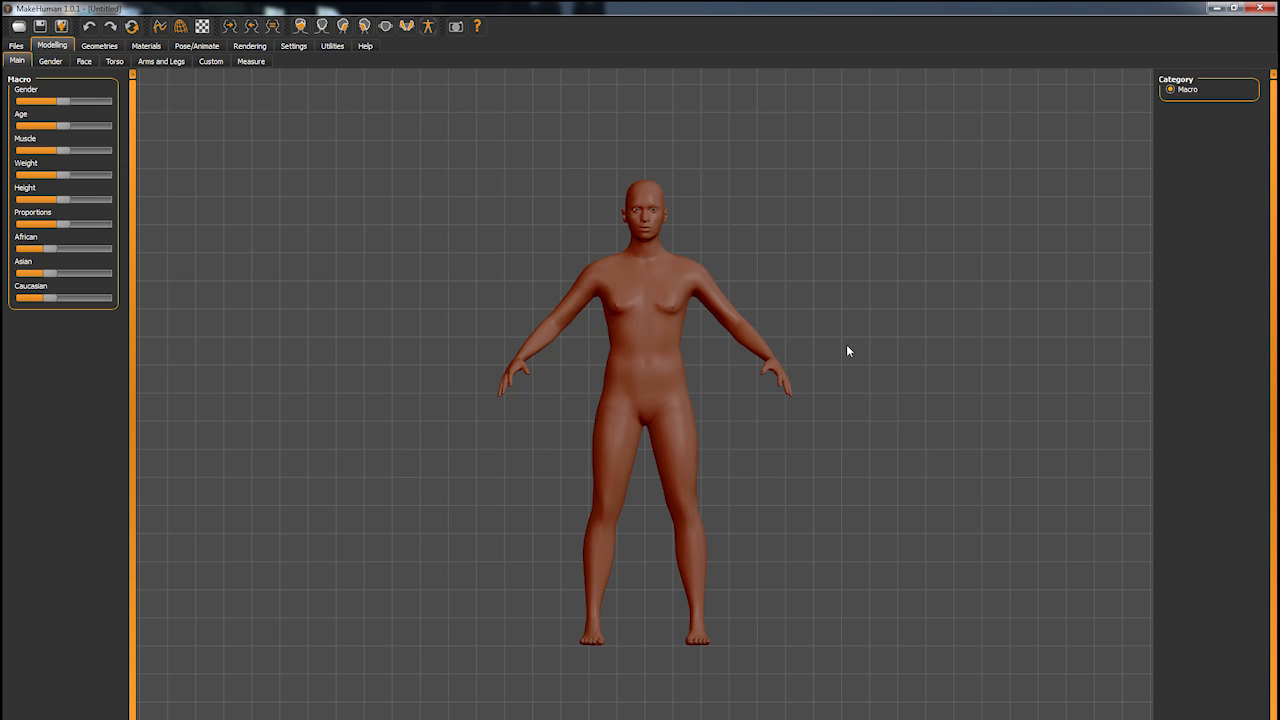
left_click(98, 46)
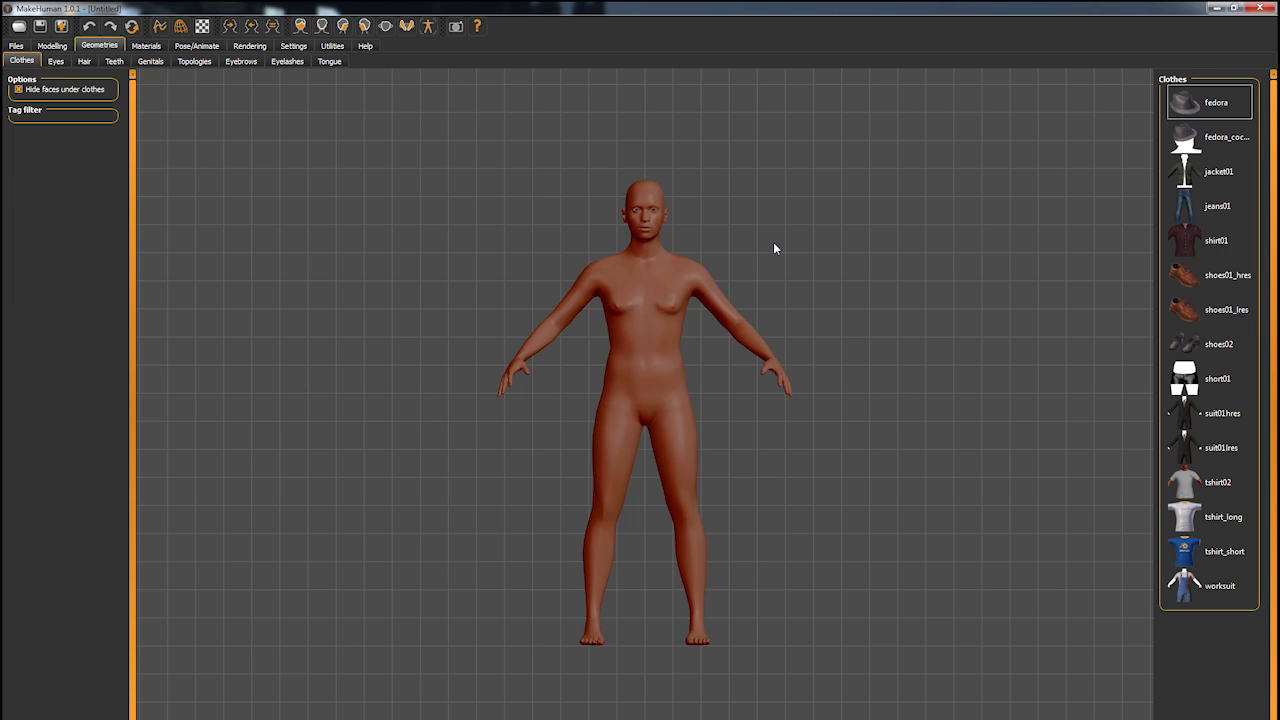
left_click(1232, 208)
left_click(1232, 209)
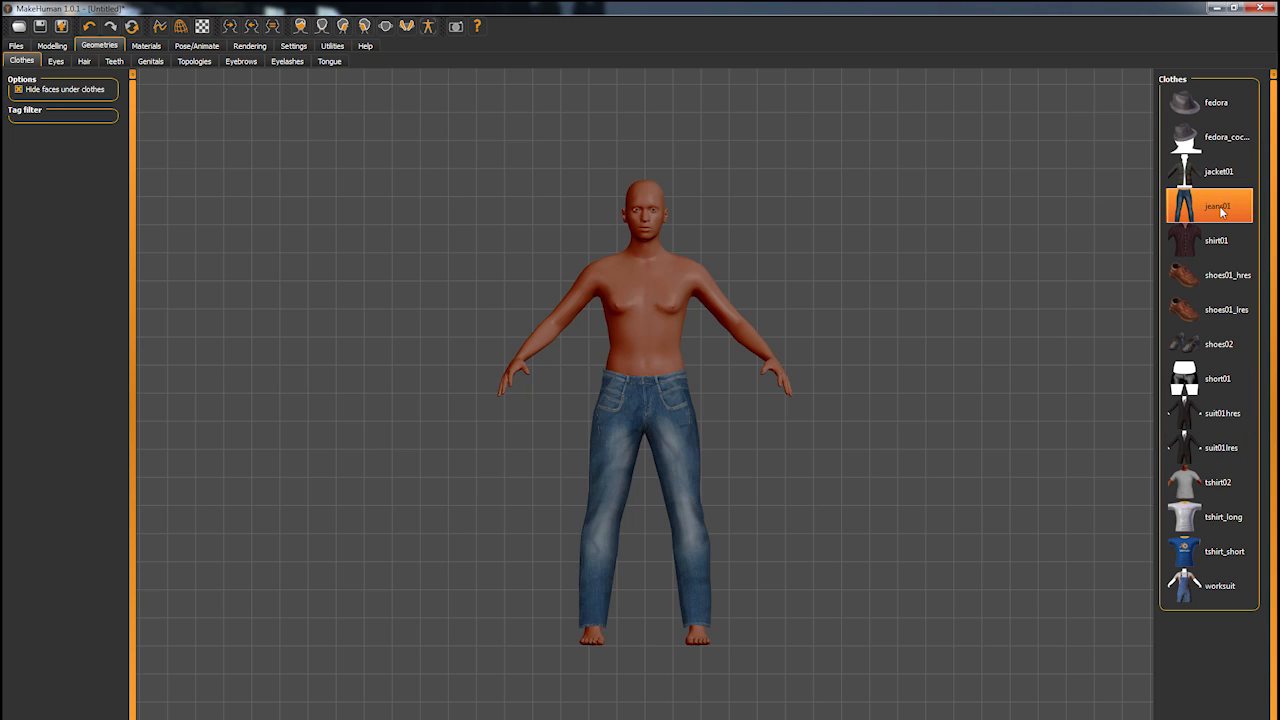
left_click(1222, 204)
- Set the figure's macro Gender to its maximum and its Age to the minimum
left_click(18, 47)
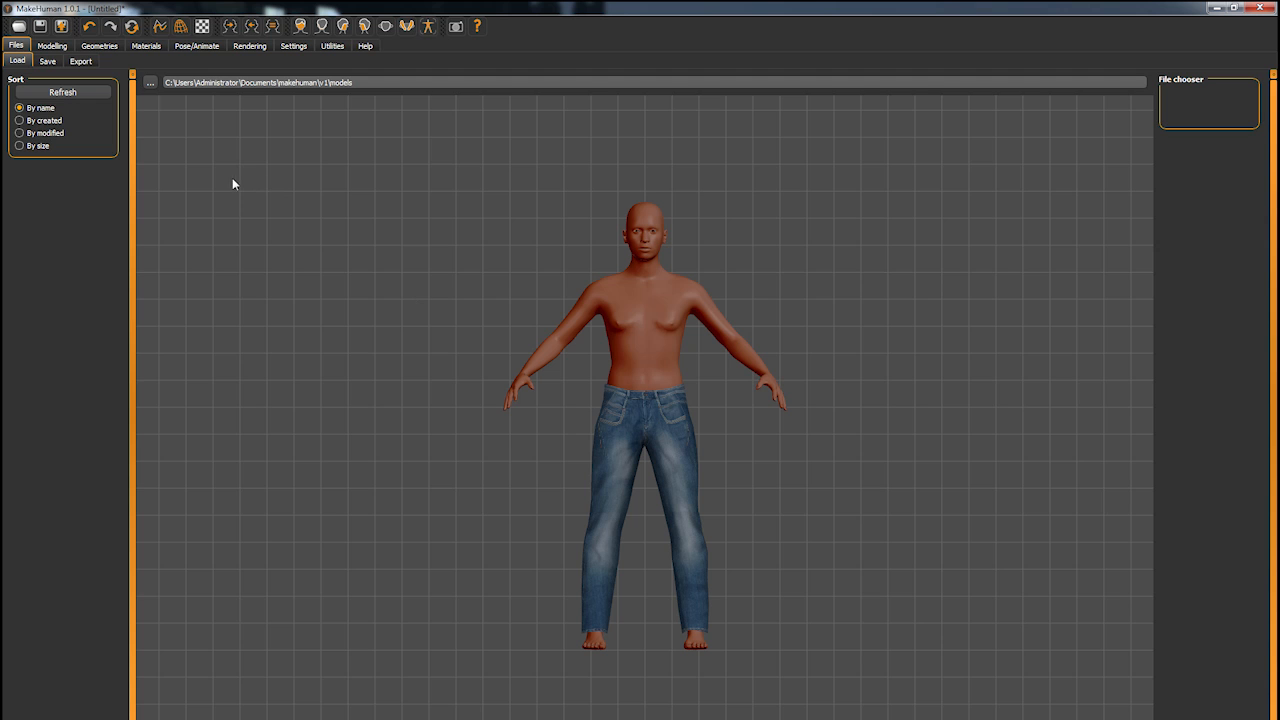
left_click(52, 46)
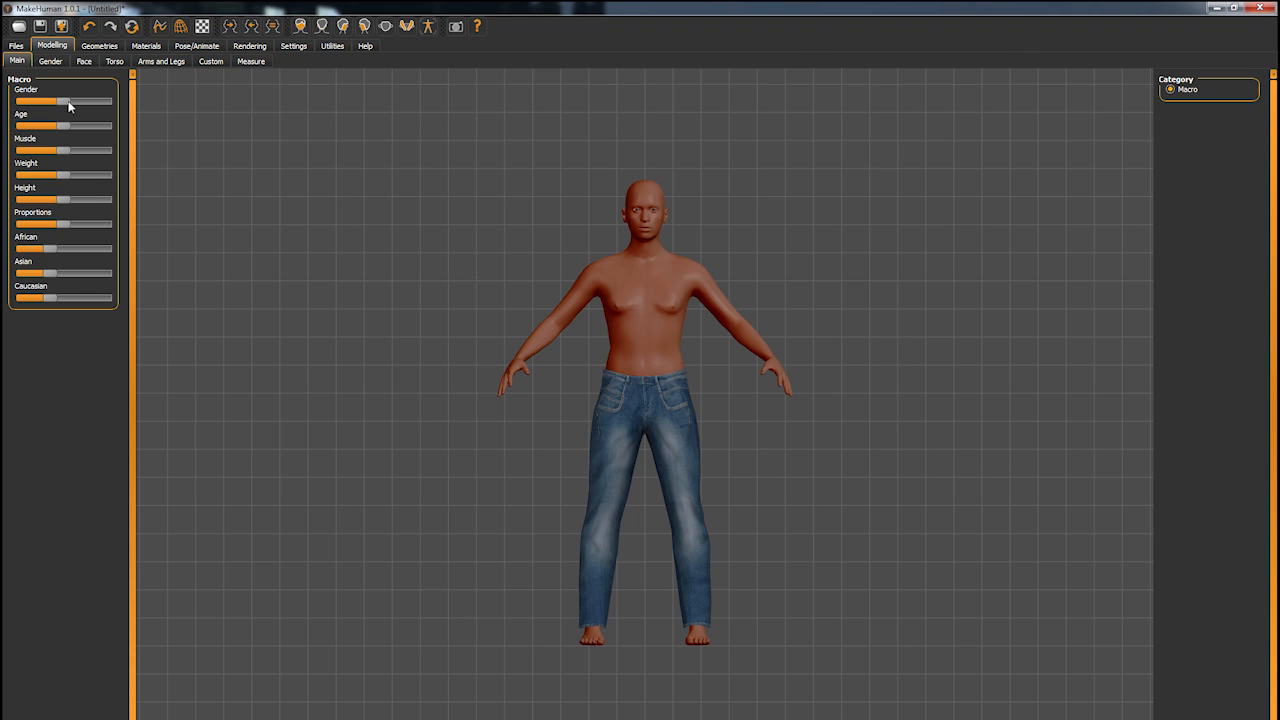
left_click_drag(66, 101, 109, 102)
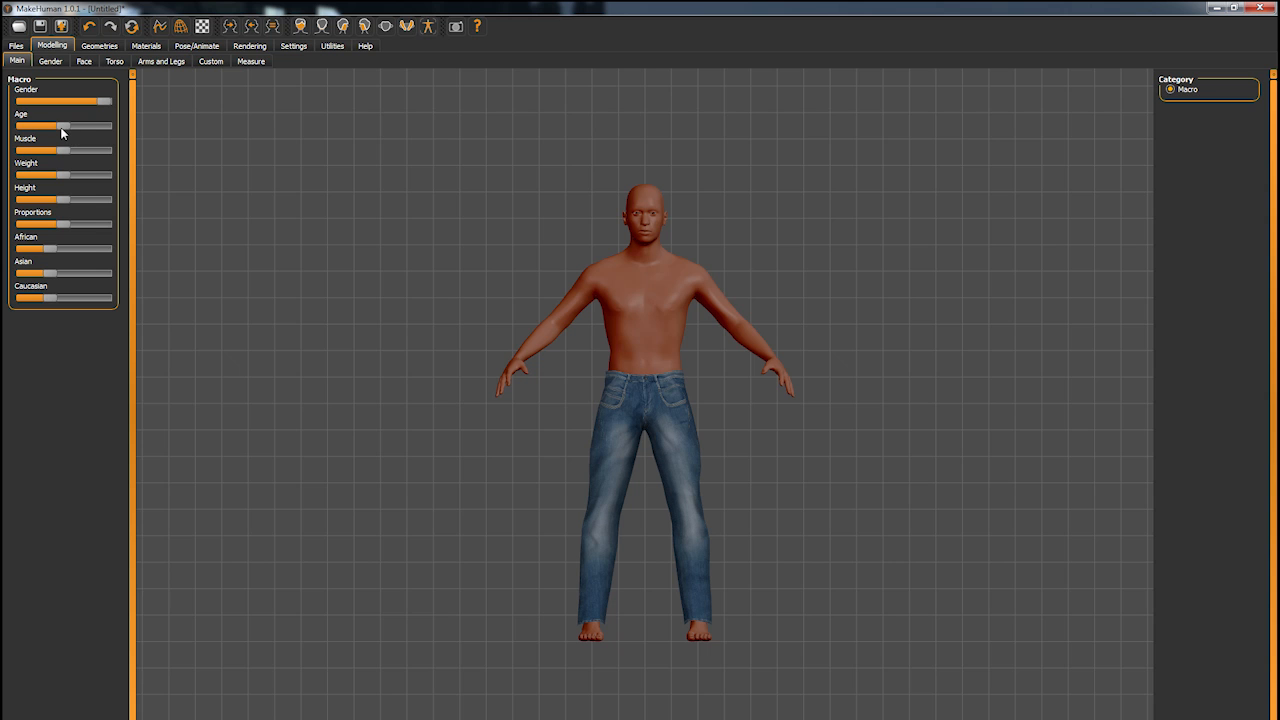
left_click_drag(72, 126, 6, 127)
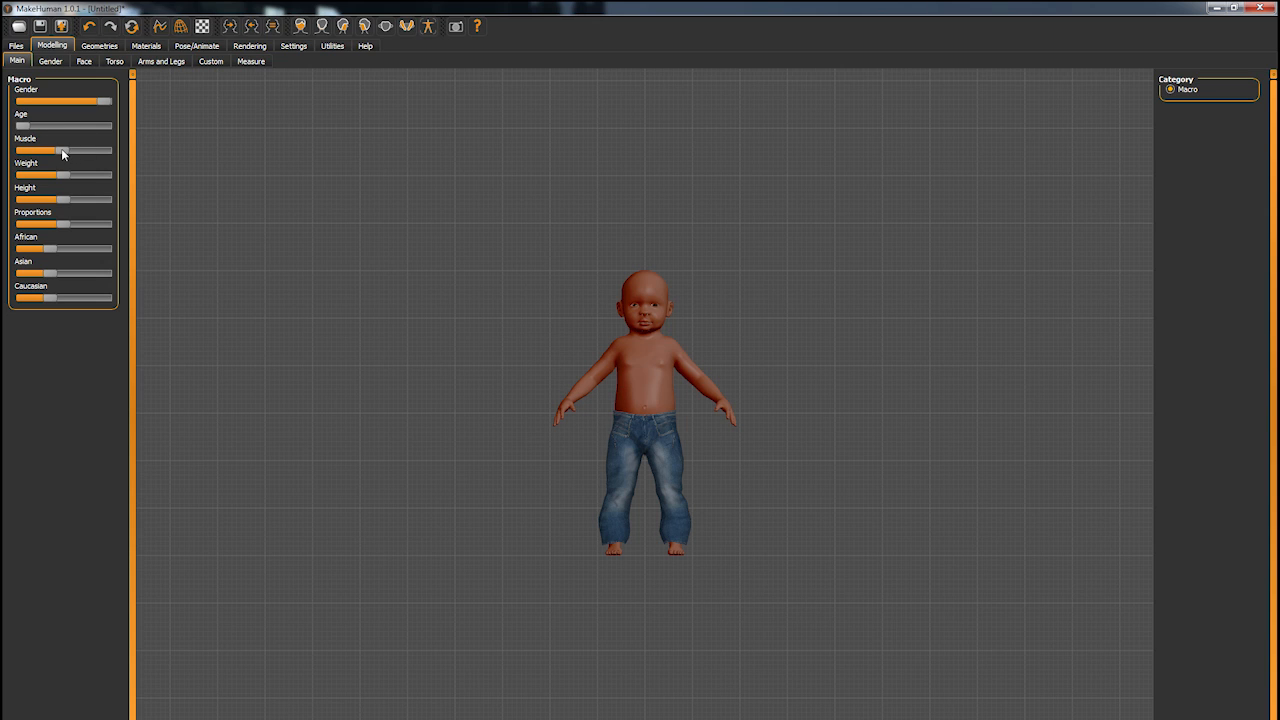
- Set the macro Muscle, Weight, Proportions and Asian values to maximum and raise Height to about two thirds
left_click_drag(86, 150, 122, 150)
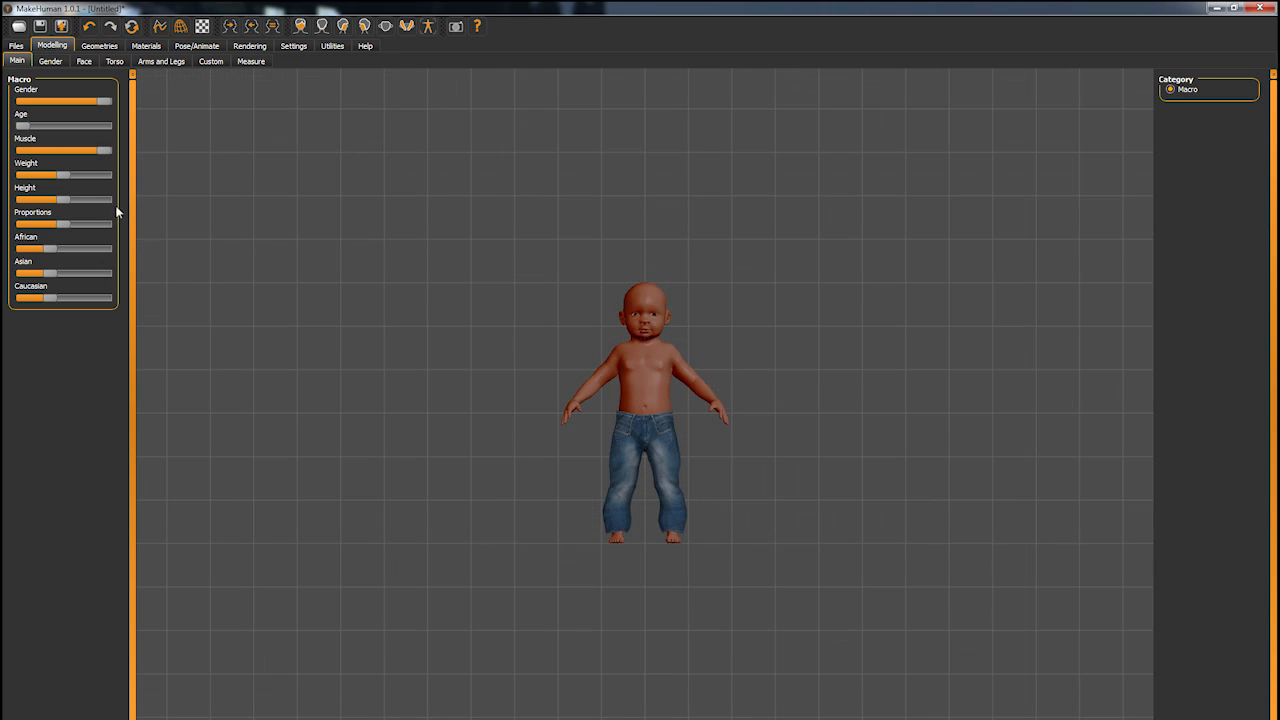
left_click_drag(99, 175, 80, 203)
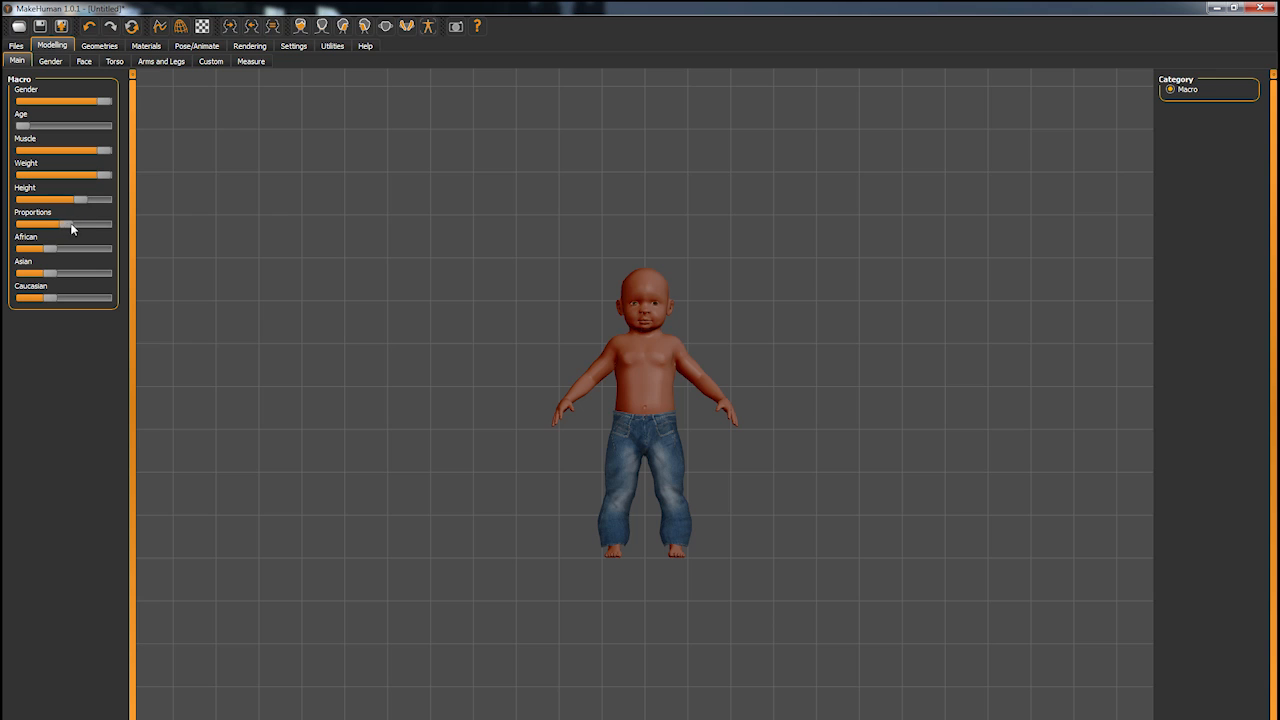
left_click(100, 224)
left_click(100, 276)
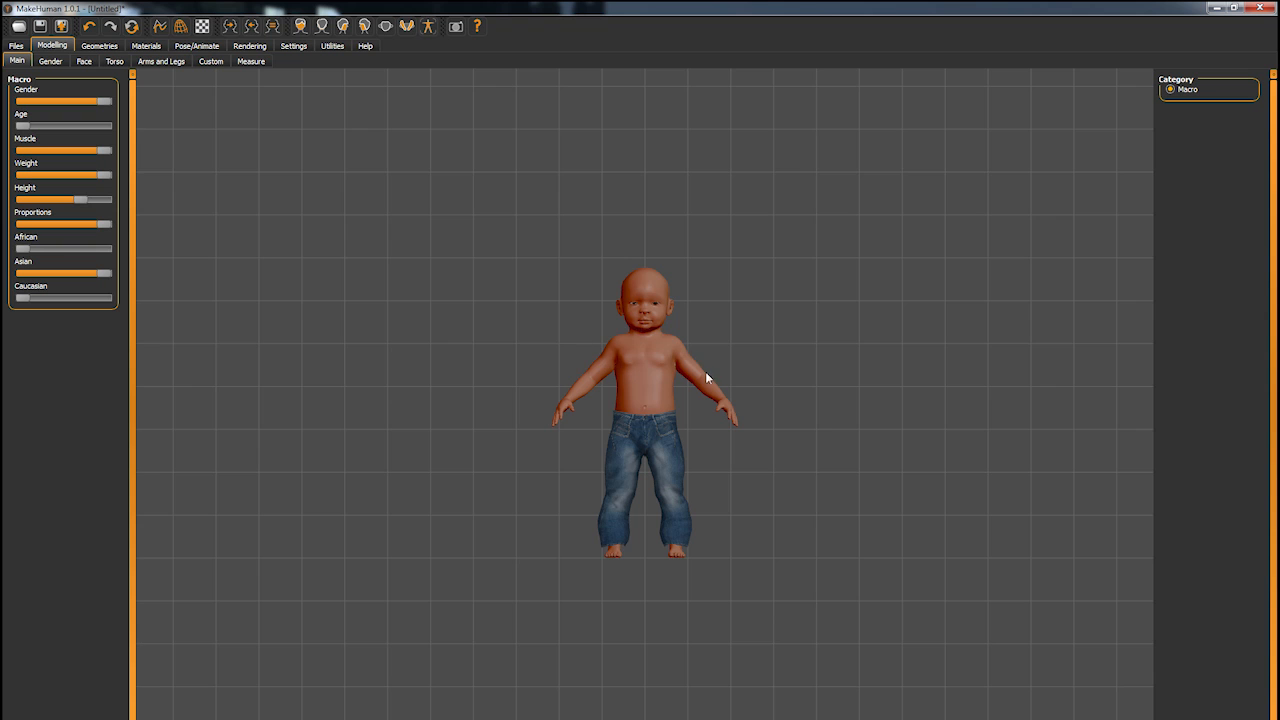
- Examine the child figure's face and upper body up close, zooming, panning and rotating the view
scroll(593, 337, "down", 1)
scroll(594, 337, "up", 2)
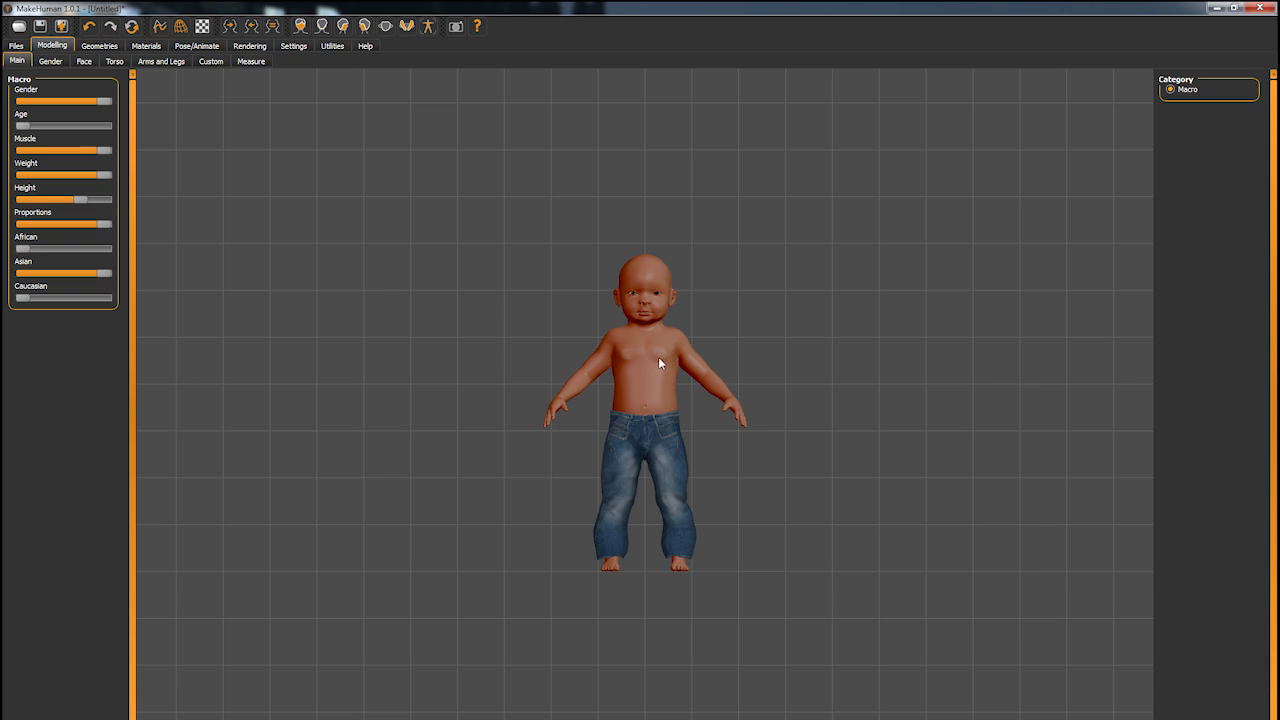
scroll(658, 363, "up", 1)
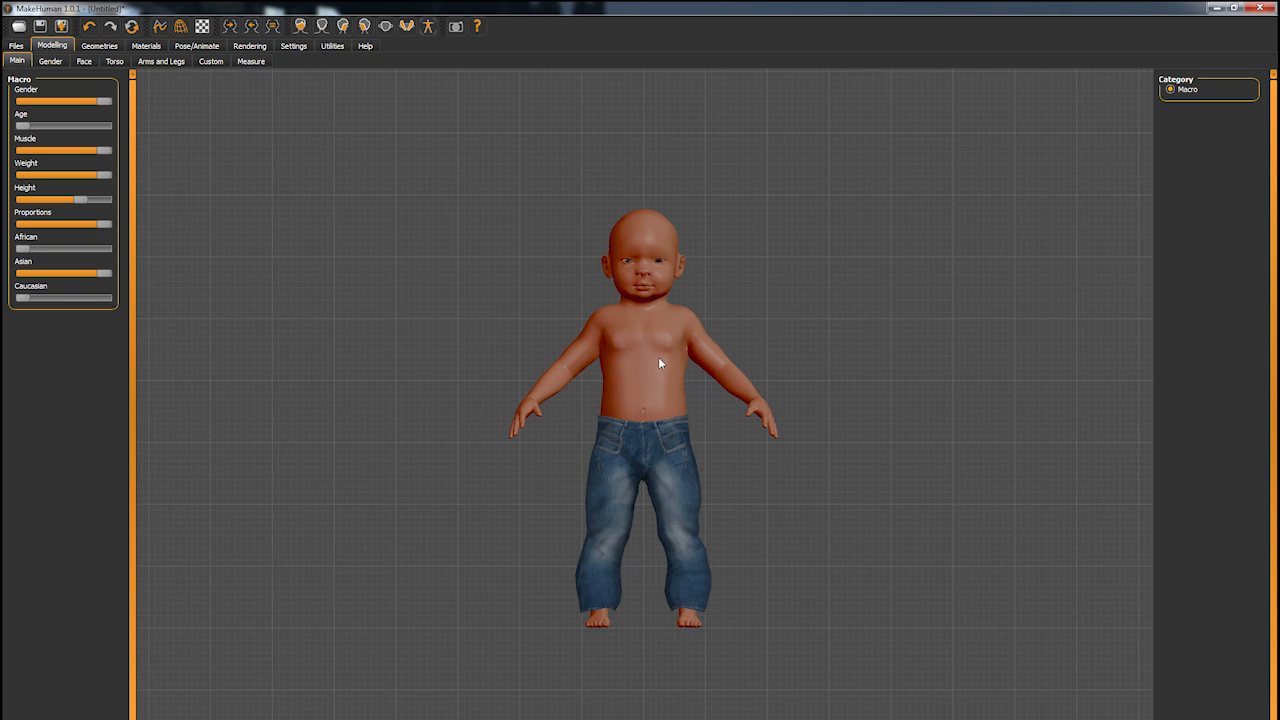
scroll(658, 363, "up", 1)
scroll(661, 330, "down", 2)
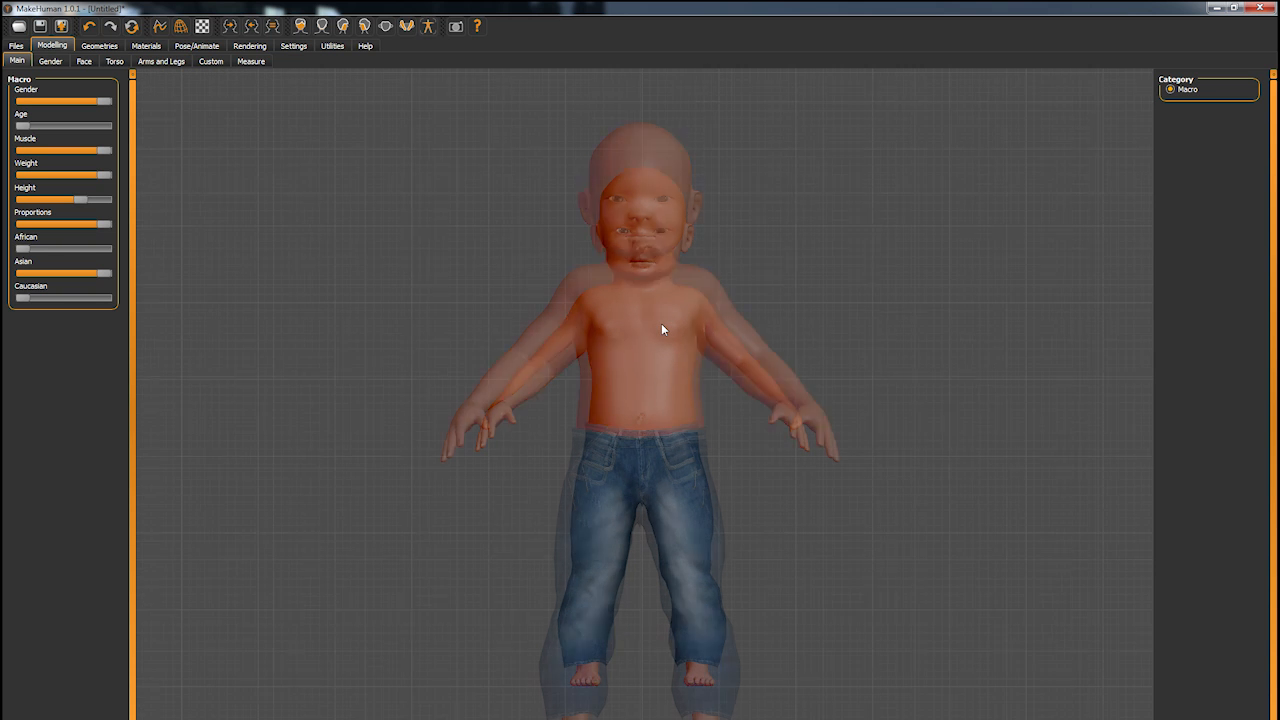
scroll(661, 330, "up", 3)
scroll(661, 323, "up", 1)
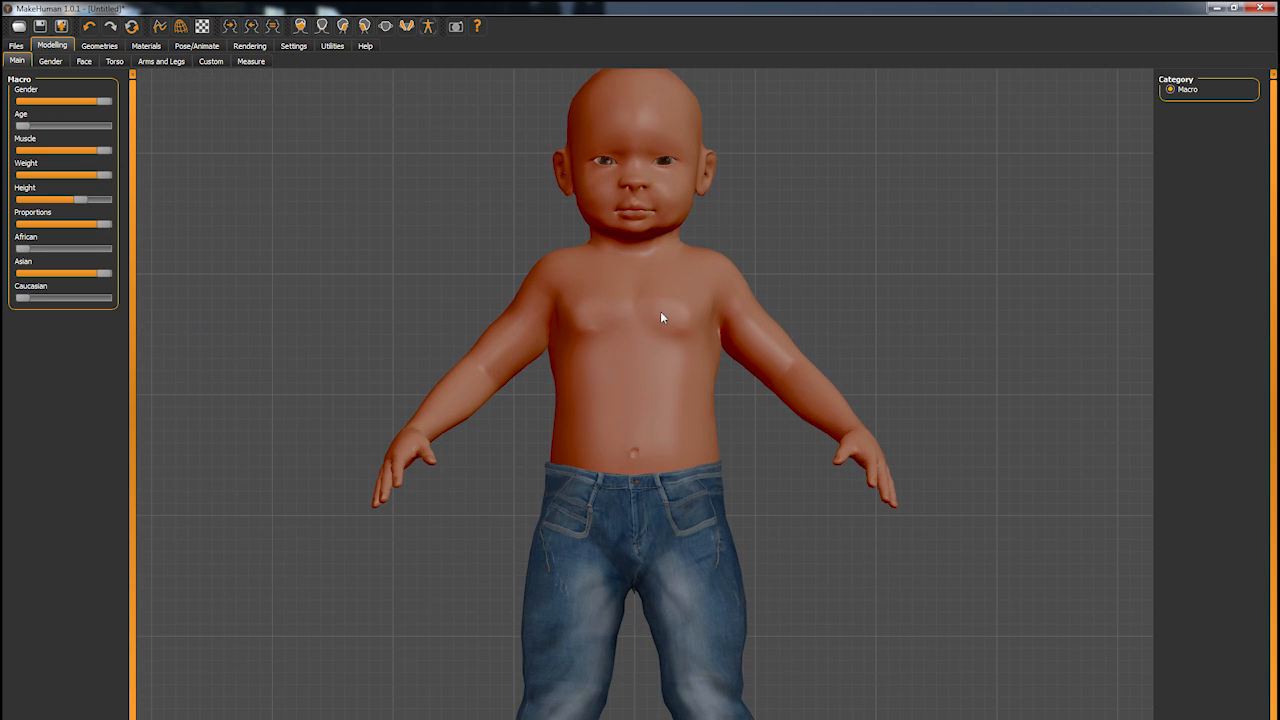
scroll(660, 309, "down", 1)
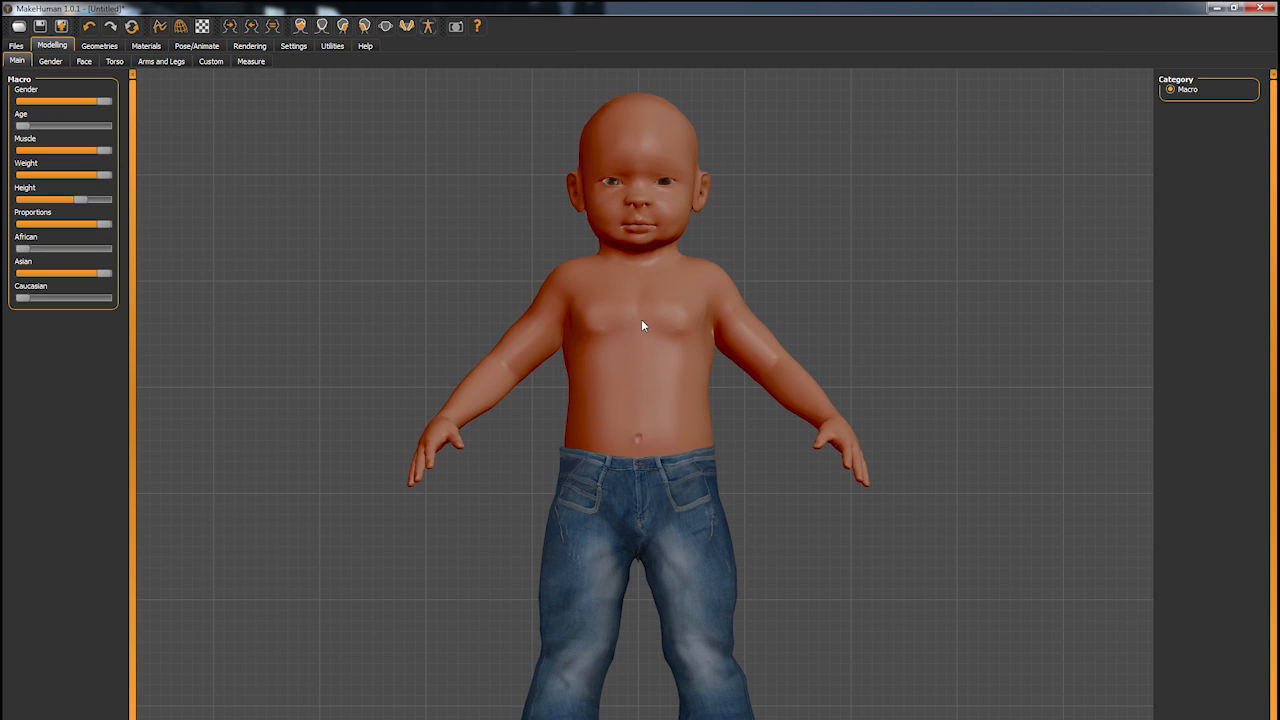
left_click_drag(641, 319, 612, 503)
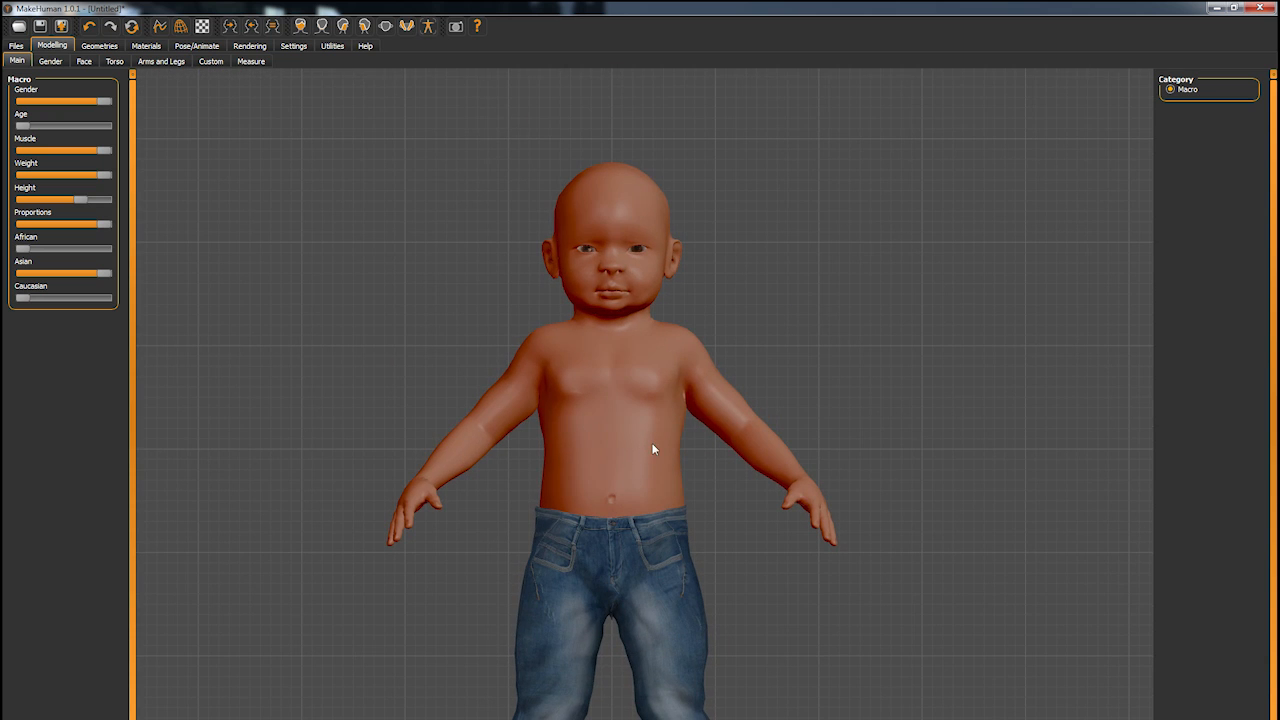
mouse_move(655, 438)
left_mouse_down()
mouse_move(500, 423)
mouse_move(763, 485)
mouse_move(683, 518)
mouse_move(737, 454)
mouse_move(663, 480)
mouse_move(656, 428)
mouse_move(657, 443)
left_mouse_up()
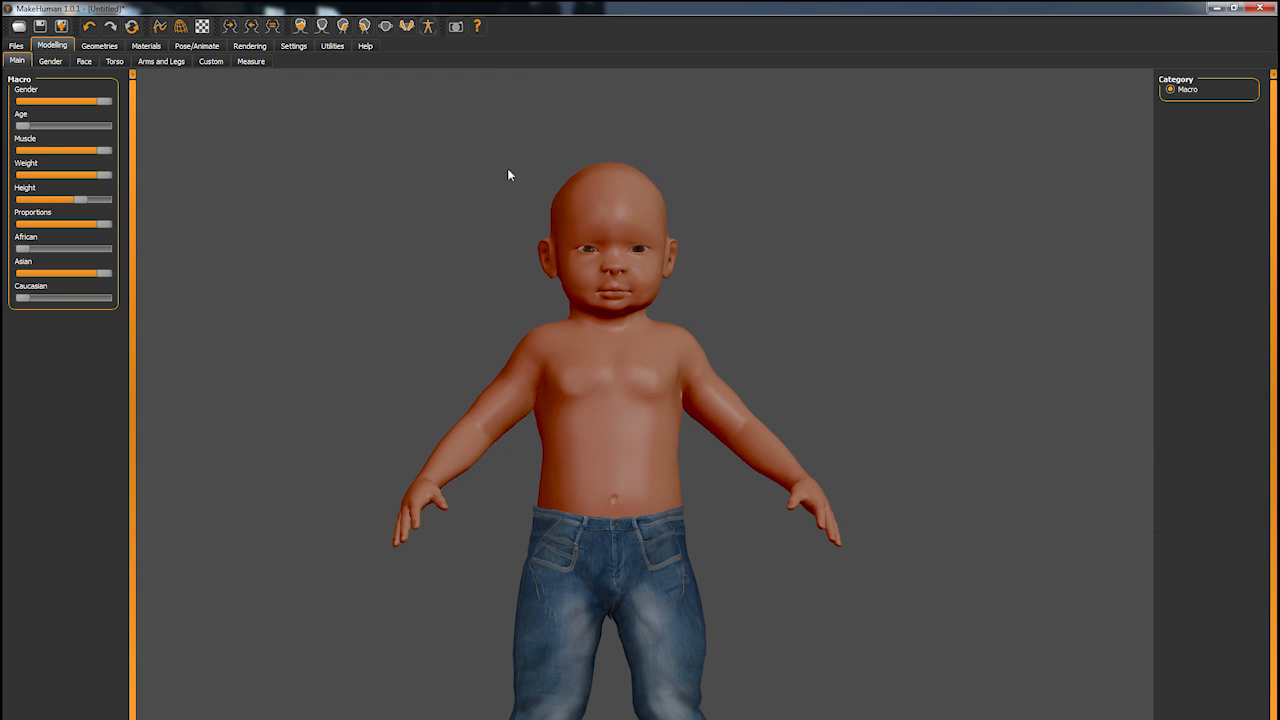
- Look at the figure in the preset side and top views, and reset the camera
left_click(319, 27)
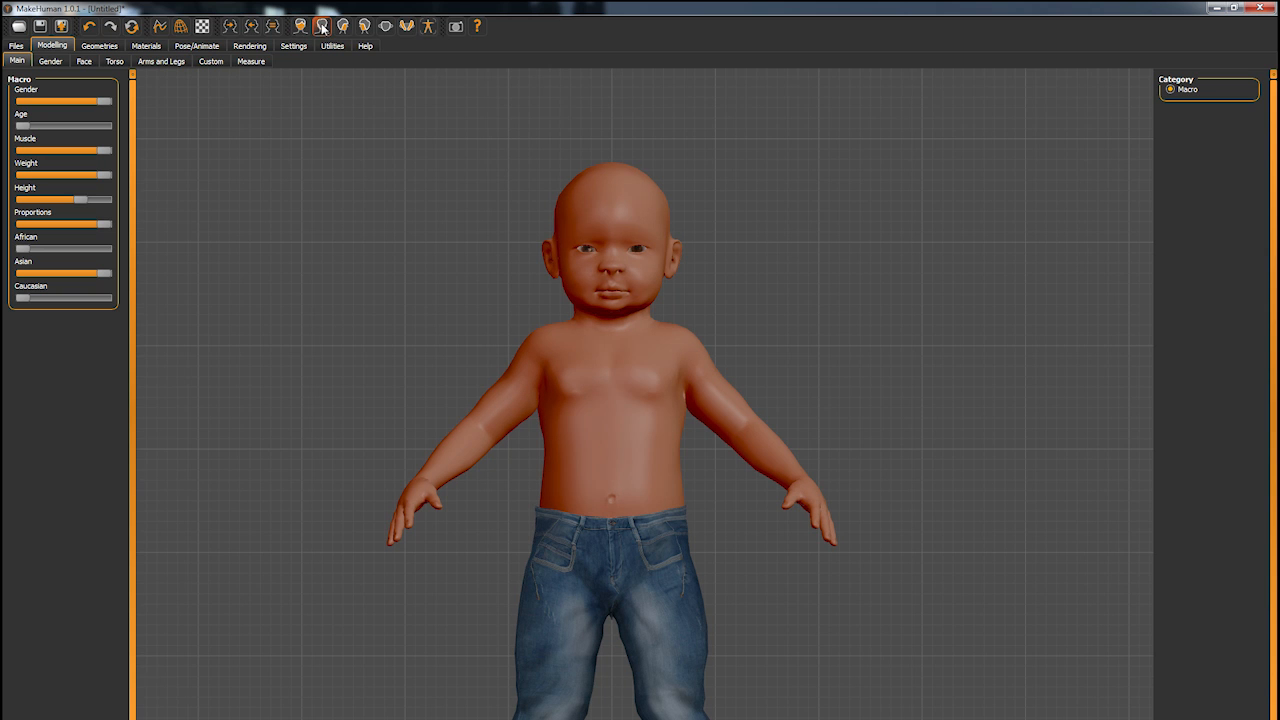
left_click(339, 27)
left_click(386, 27)
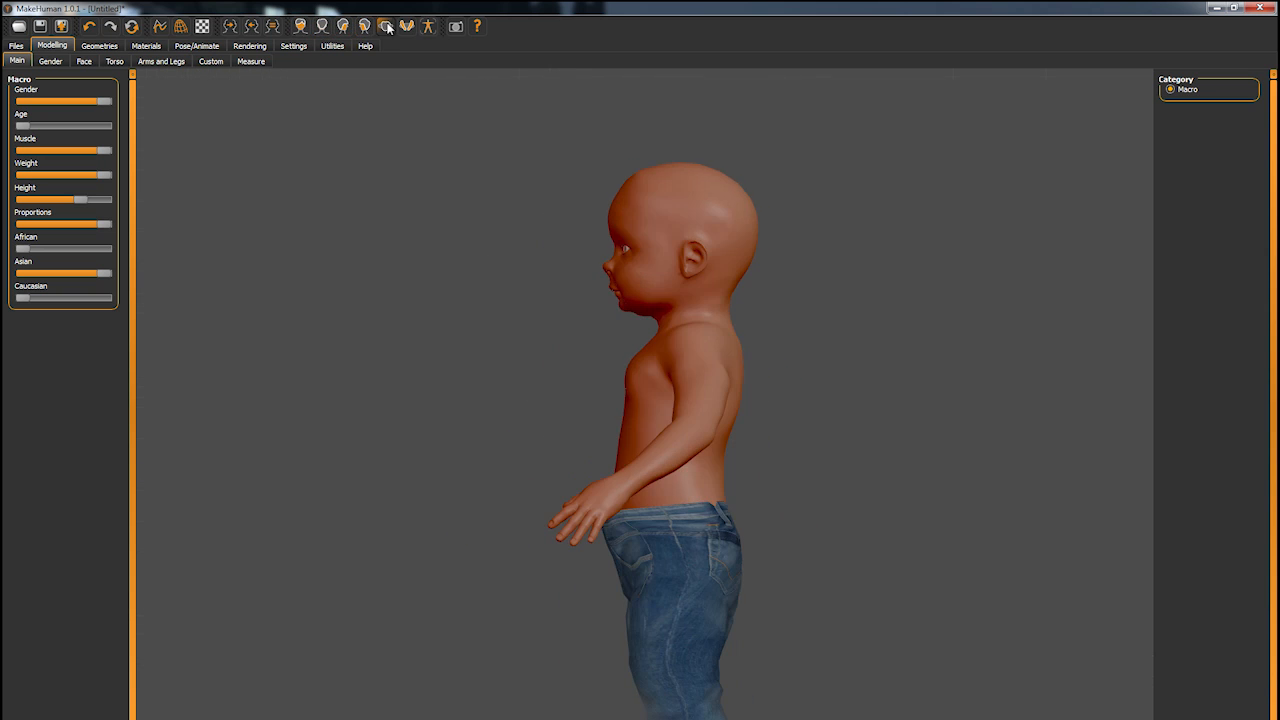
left_click(387, 27)
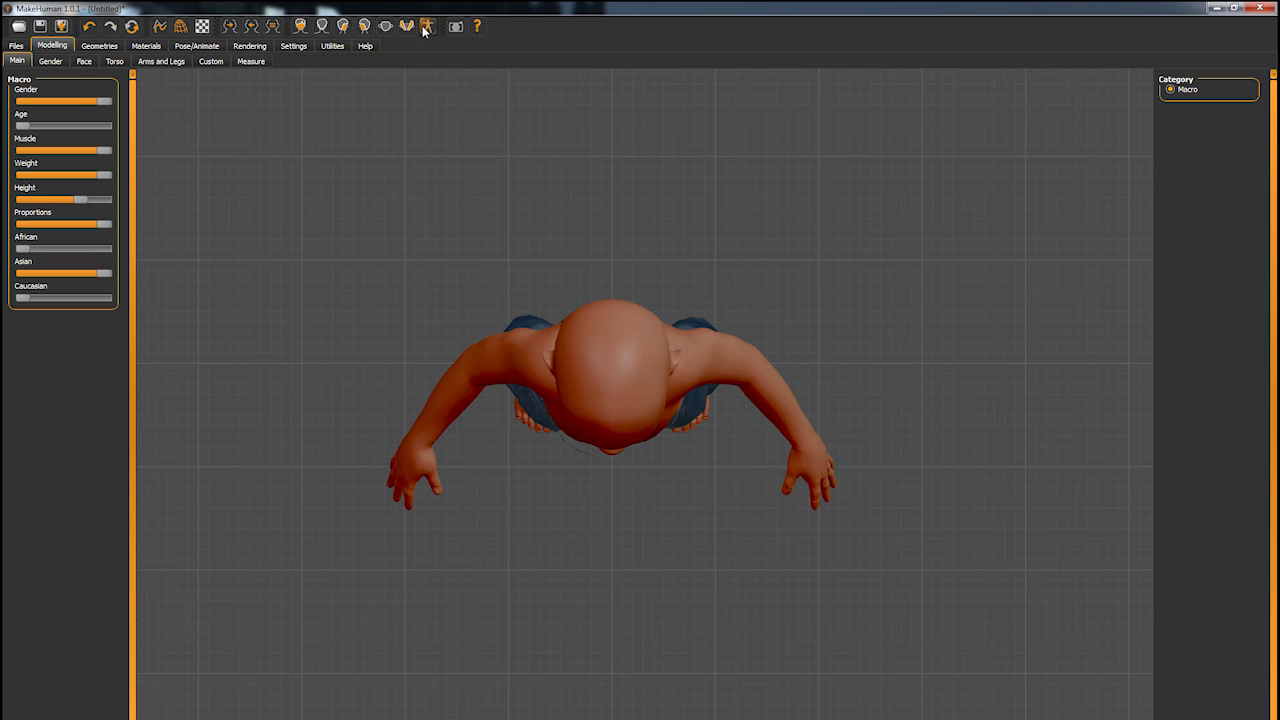
left_click(428, 27)
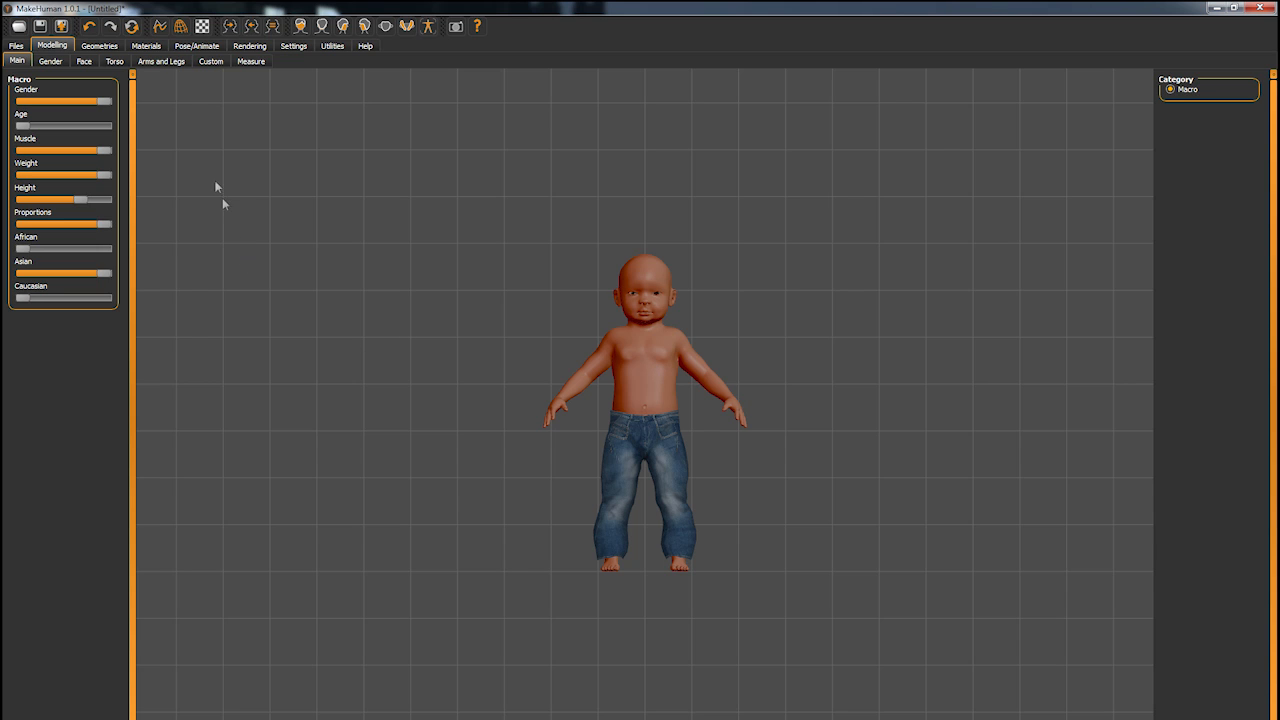
- Lower the Age value of the face's head shape and show the Forehead modelling settings
left_click(48, 62)
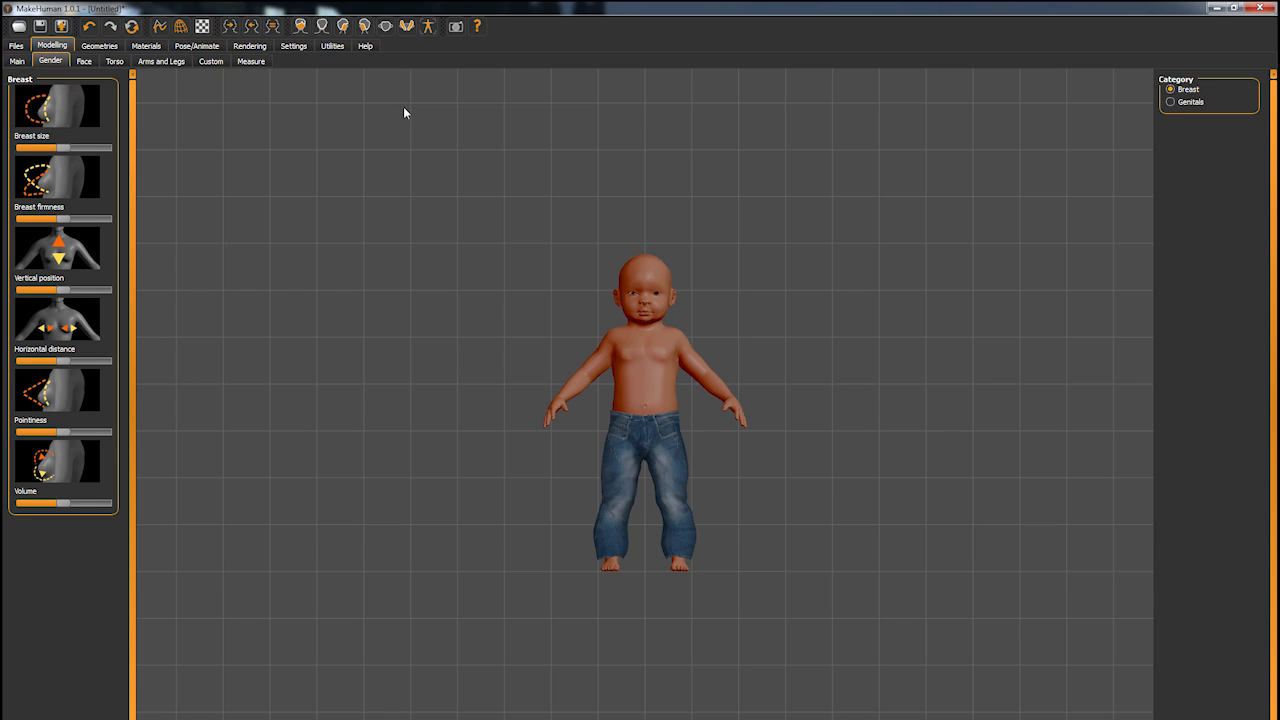
left_click(84, 62)
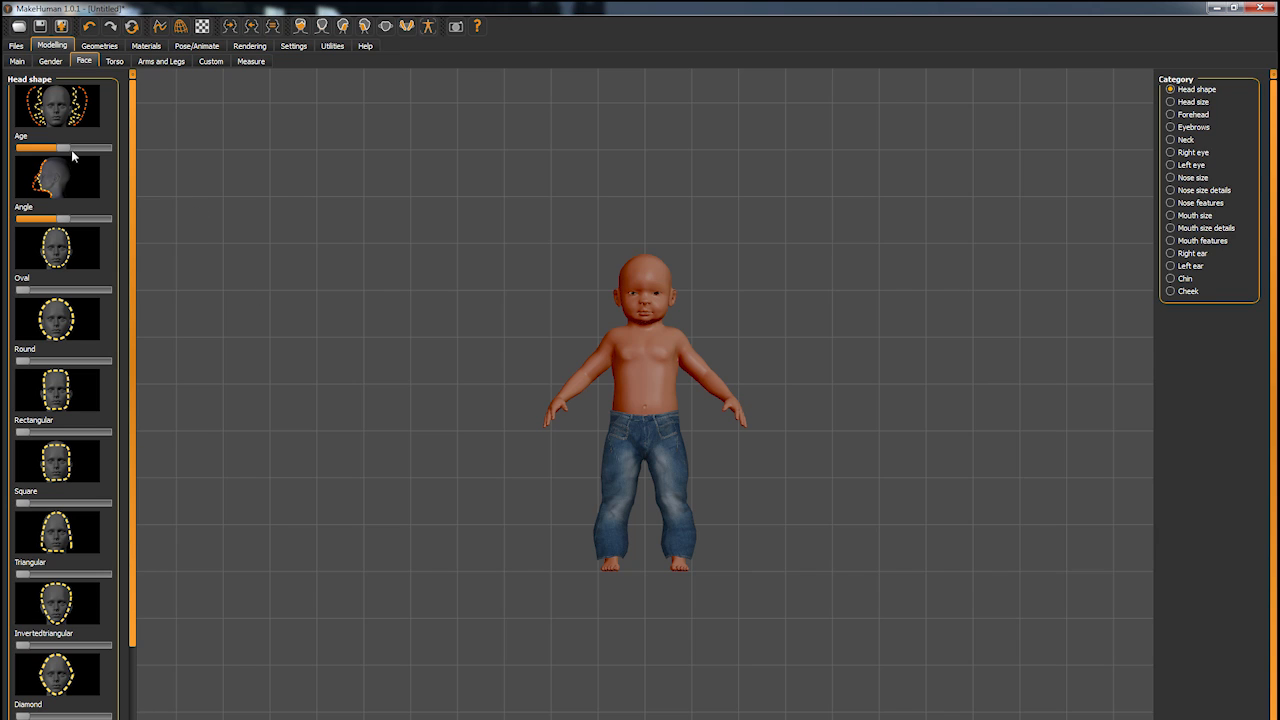
left_click_drag(66, 150, 30, 150)
left_click(1180, 115)
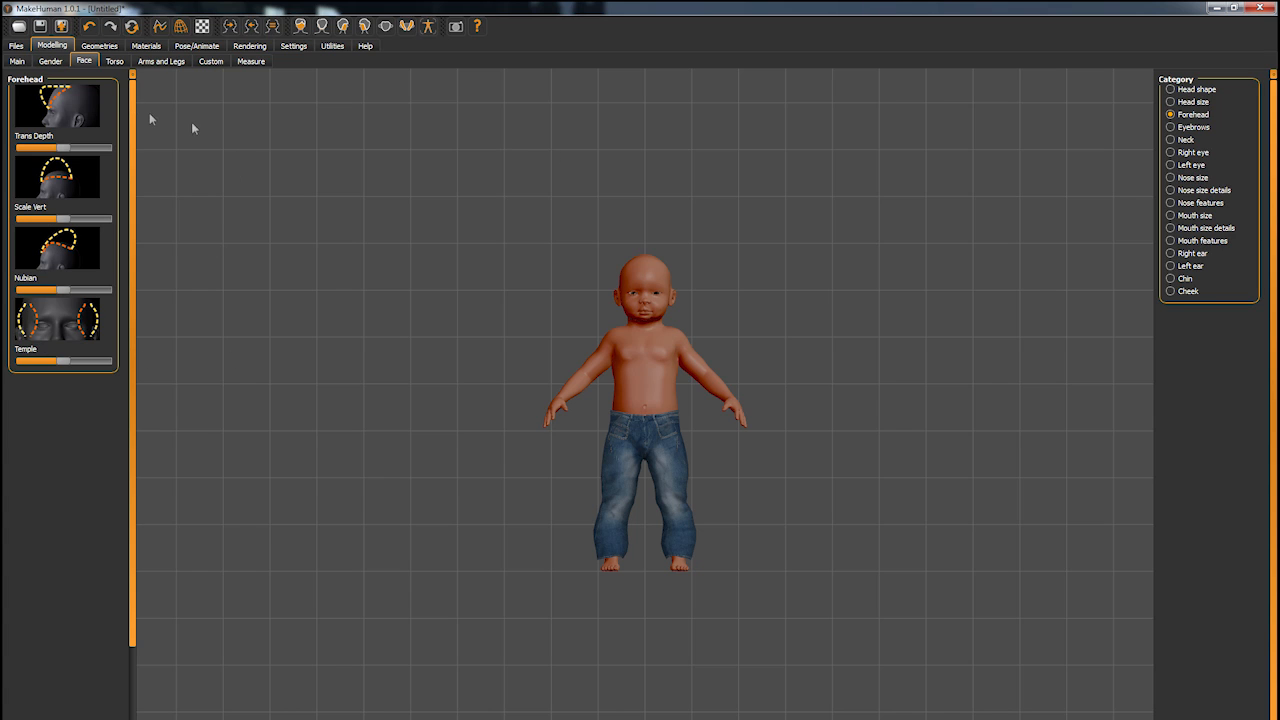
- Set the torso's Scale Depth to maximum, Scale Horiz to nearly maximum and Scale Vert to about a quarter
left_click(114, 61)
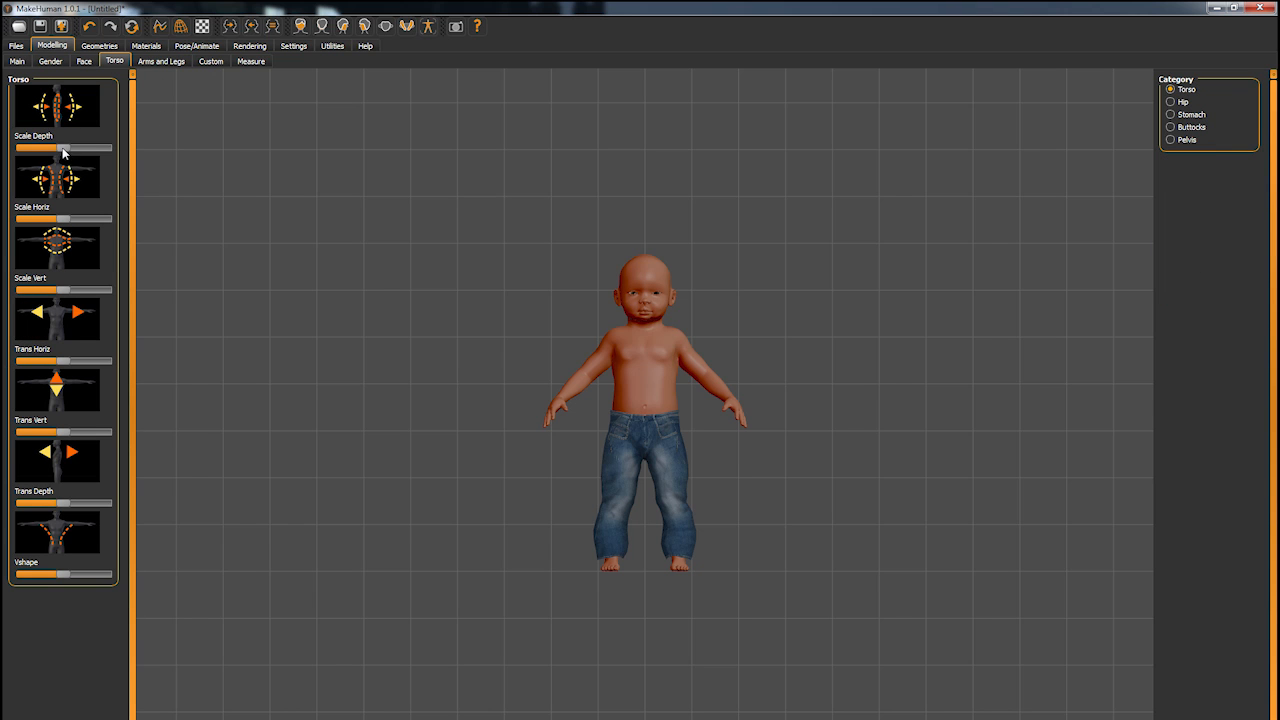
left_click_drag(63, 149, 119, 152)
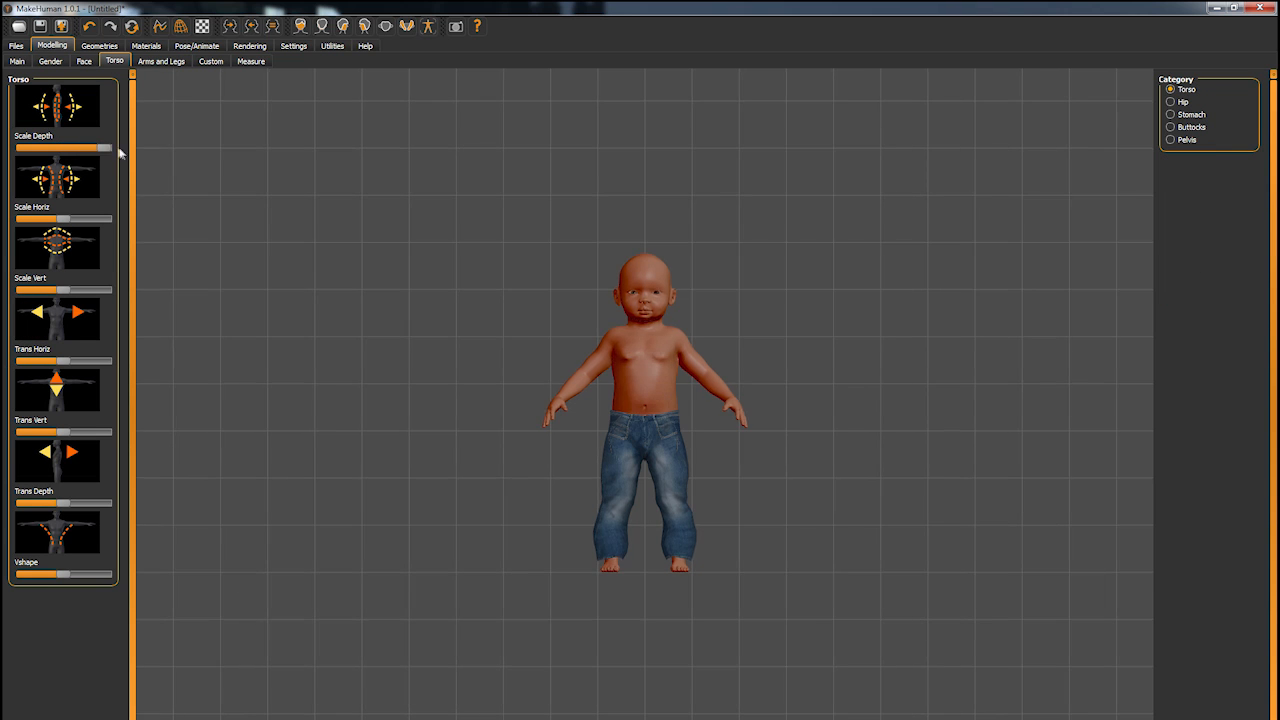
left_click_drag(64, 218, 100, 220)
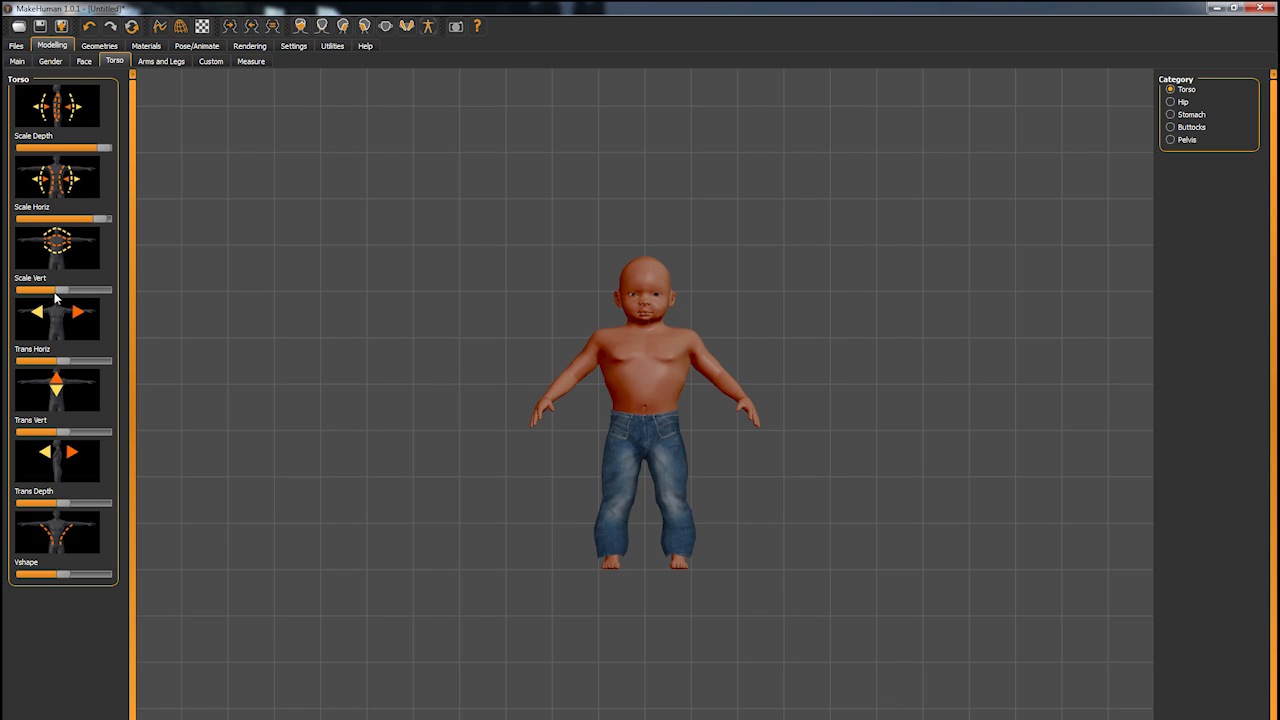
left_click_drag(55, 297, 45, 296)
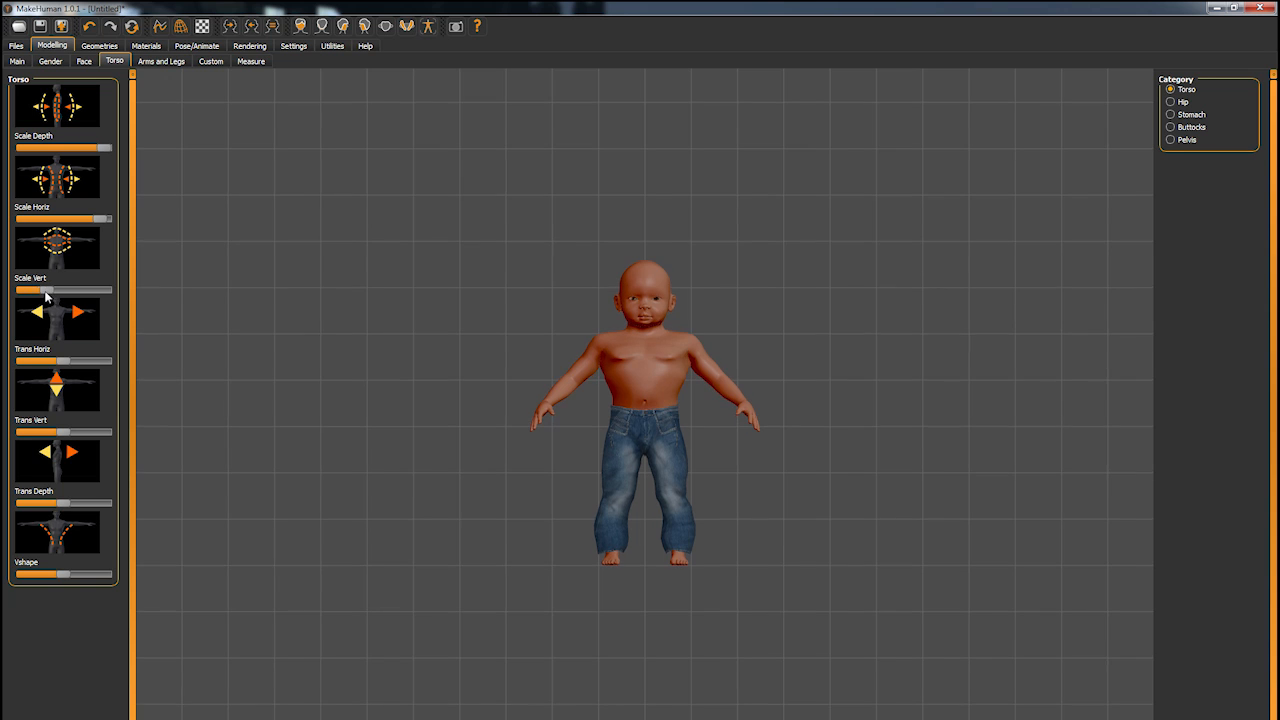
- Look through the modelling settings for arms and legs, custom targets and body measurements
left_click(168, 62)
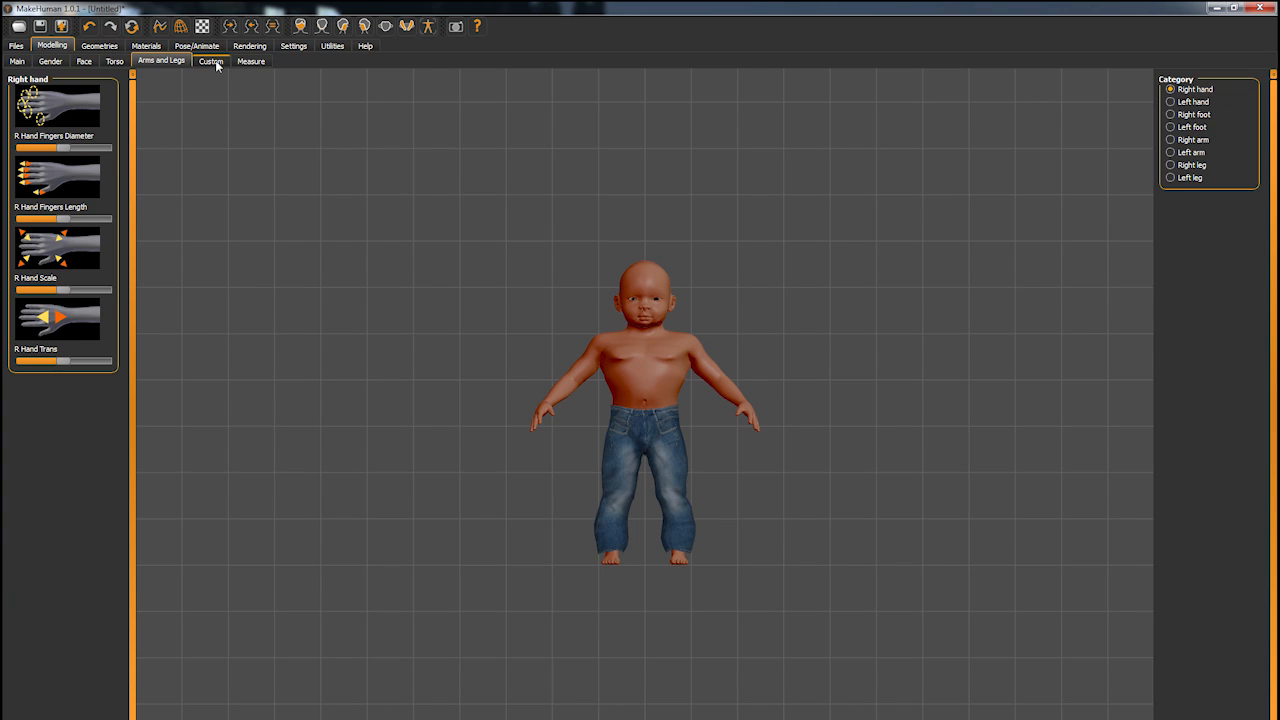
left_click(206, 63)
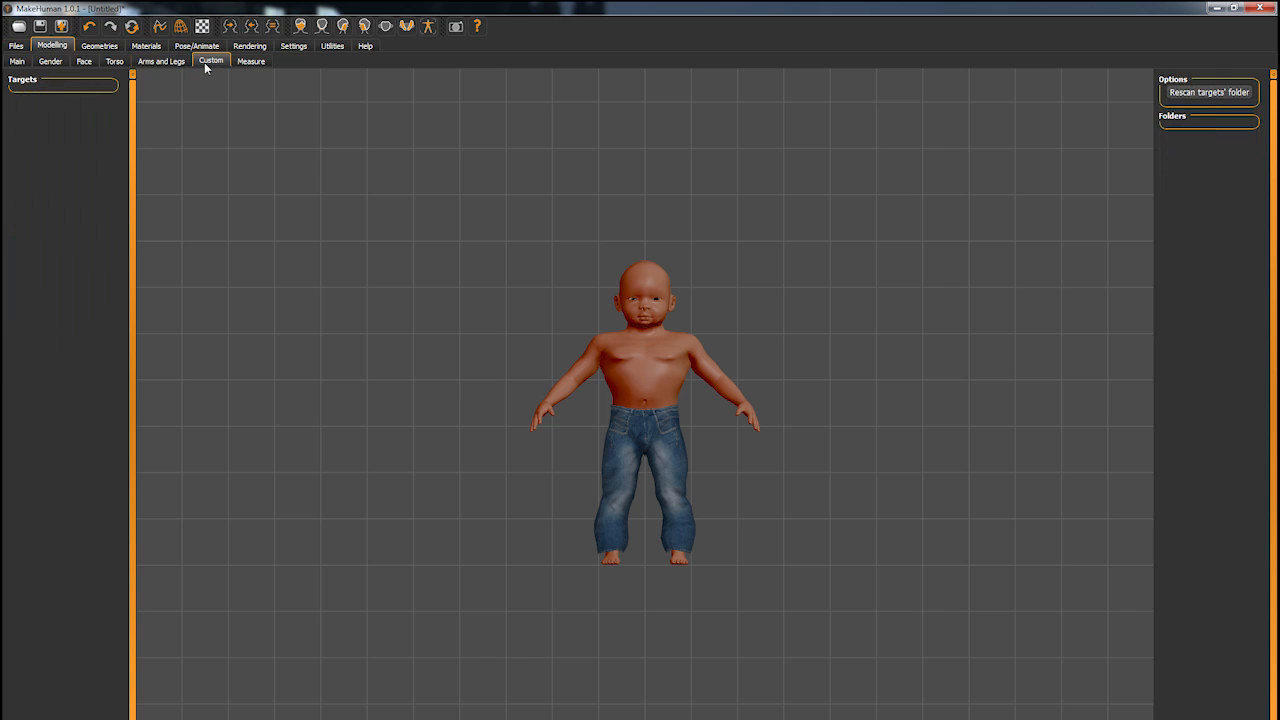
left_click(255, 61)
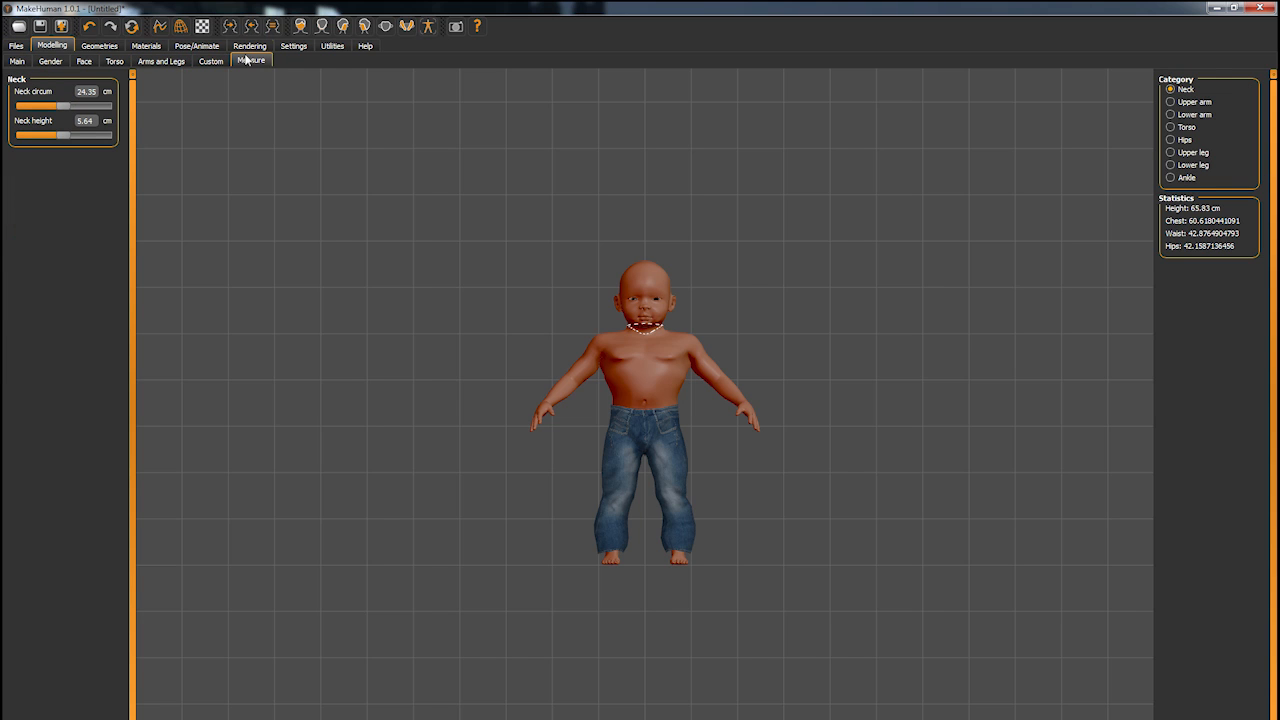
- Add the suit01hres clothing to the figure
left_click(101, 47)
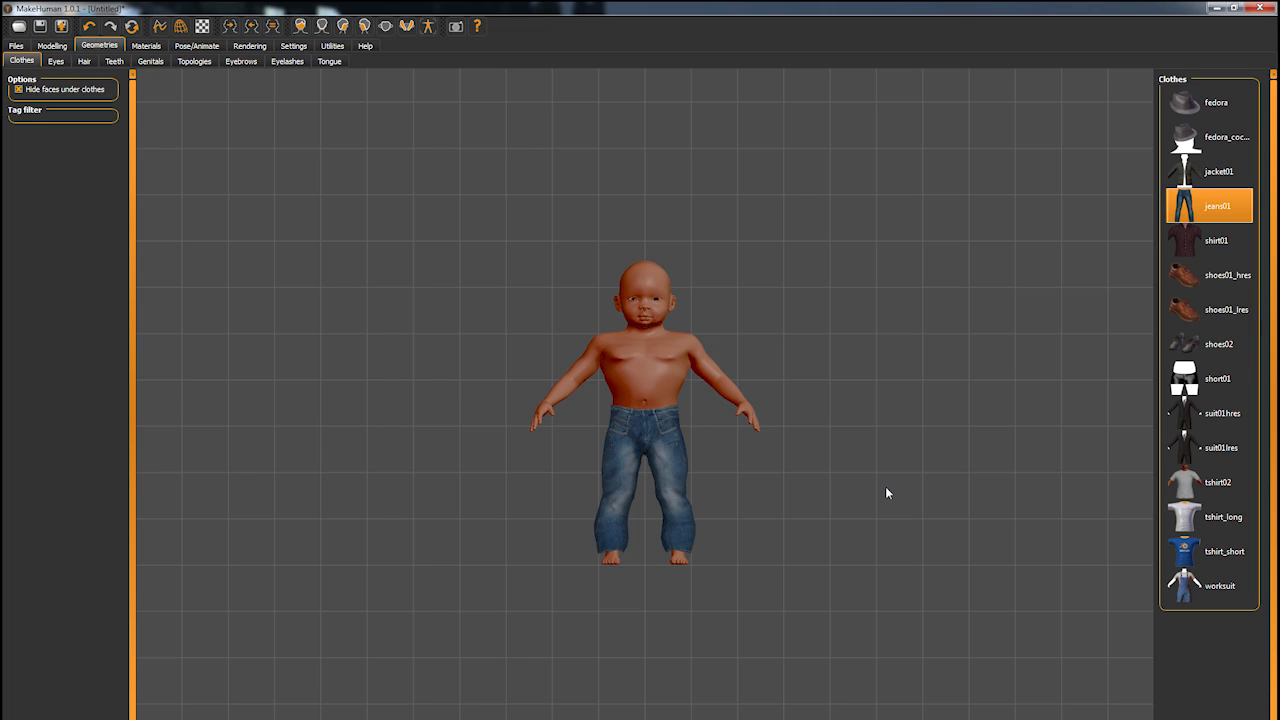
left_click(1229, 418)
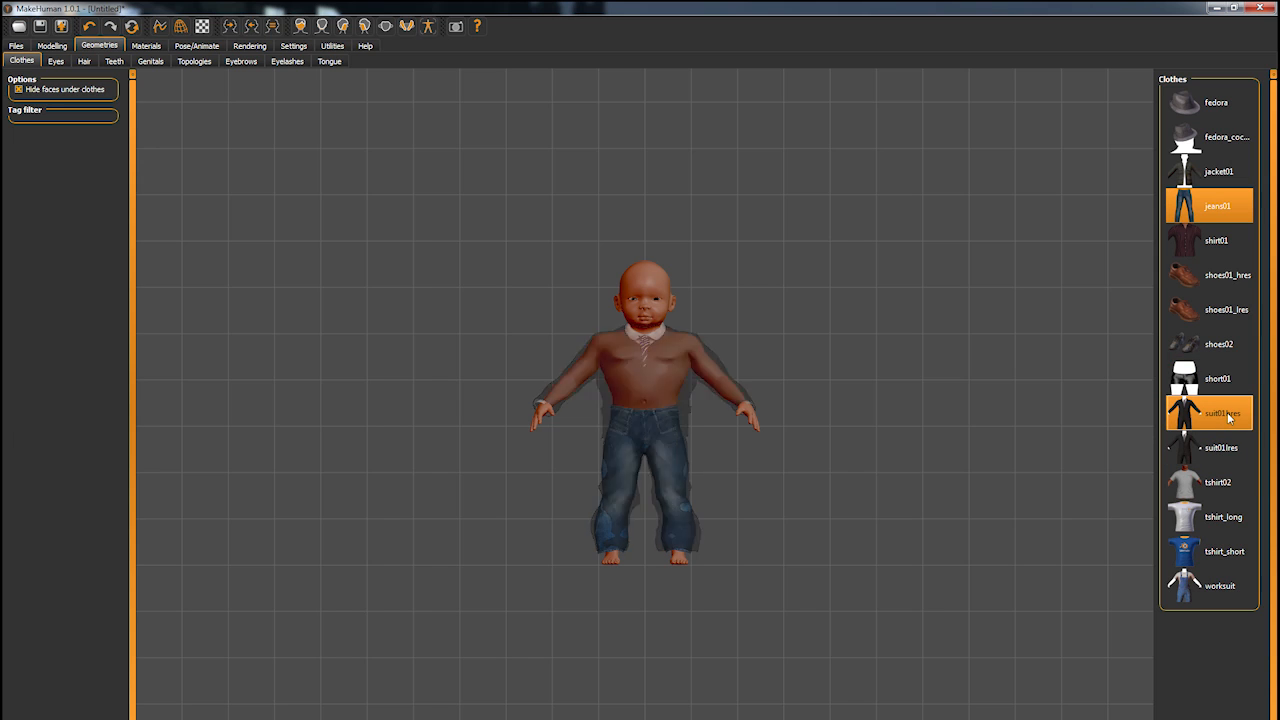
- Take jeans01 off the figure and put it back on, and remove the suit01hres clothing
left_click(1215, 208)
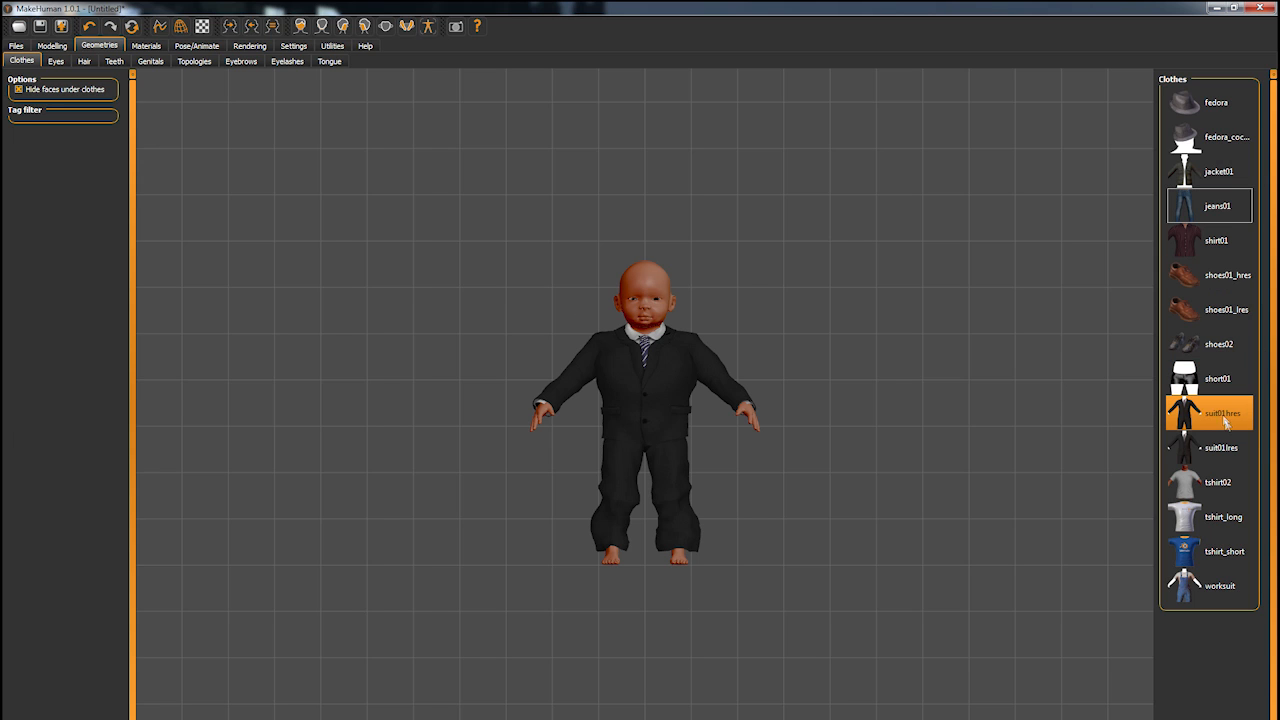
left_click(1215, 208)
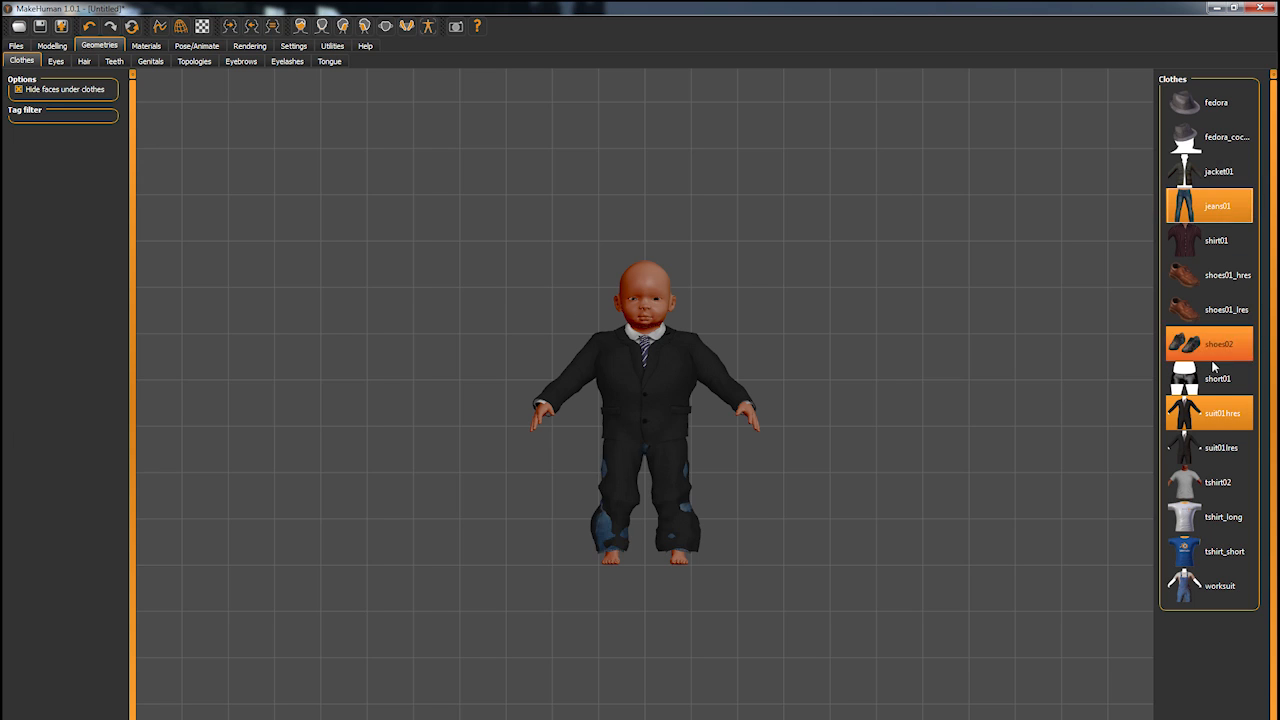
left_click(1217, 418)
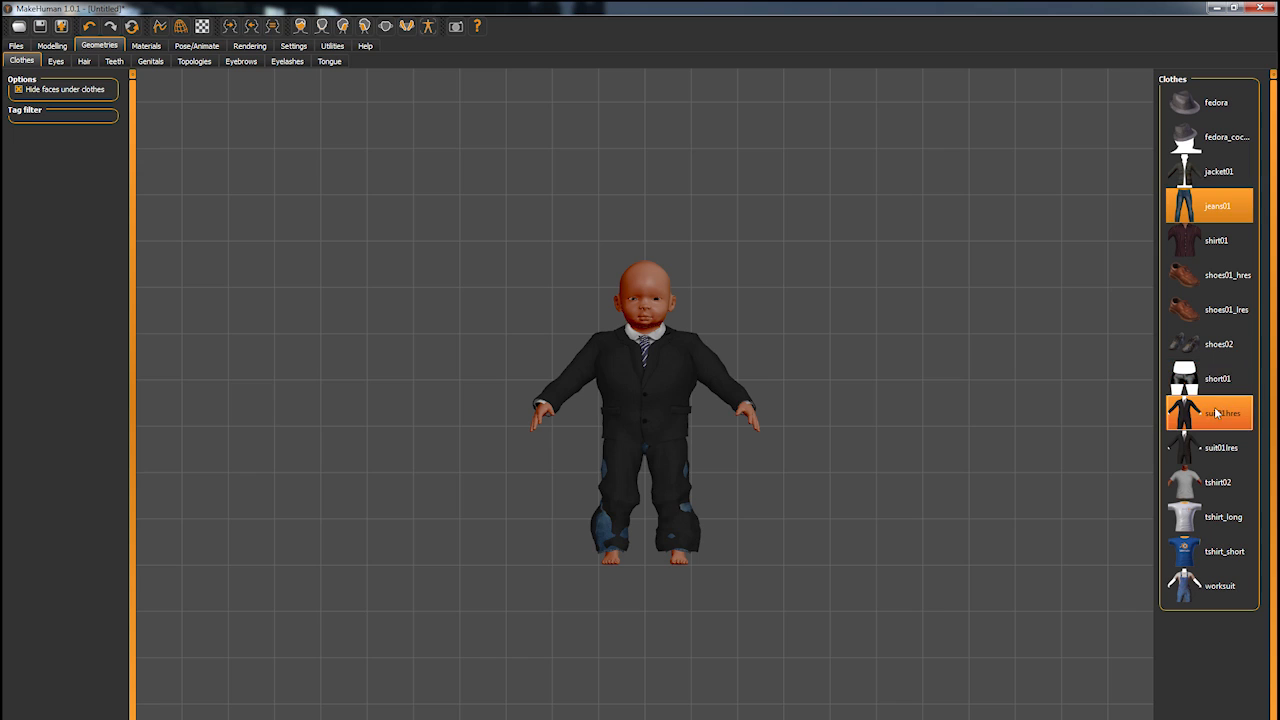
- Try tshirt02 and the fedora on the figure, removing each one again
left_click(1218, 488)
left_click(1218, 488)
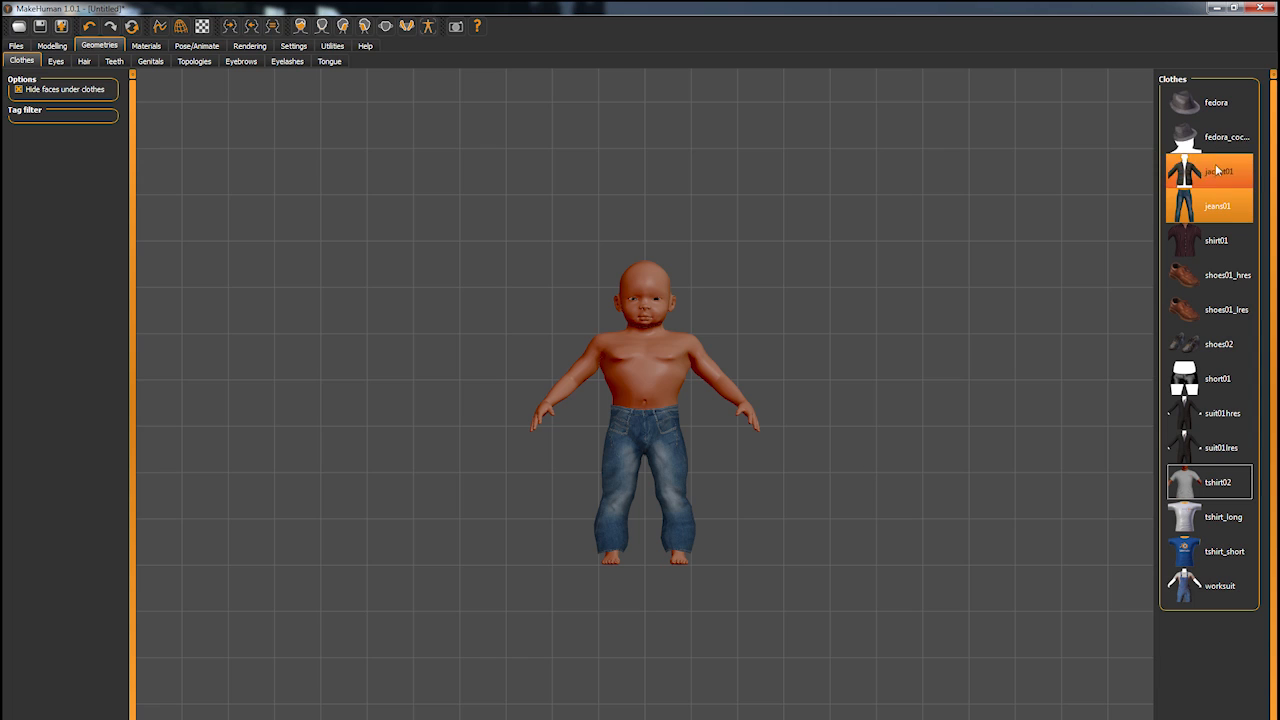
left_click(1213, 108)
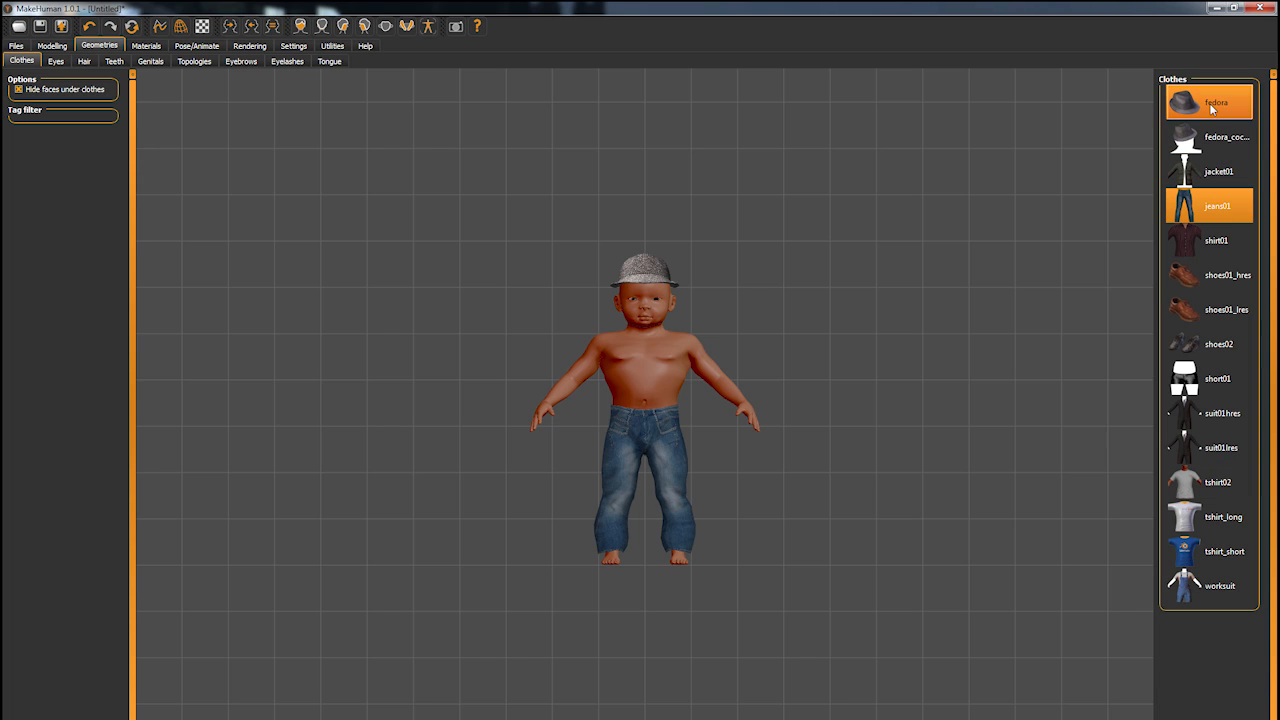
left_click(1213, 108)
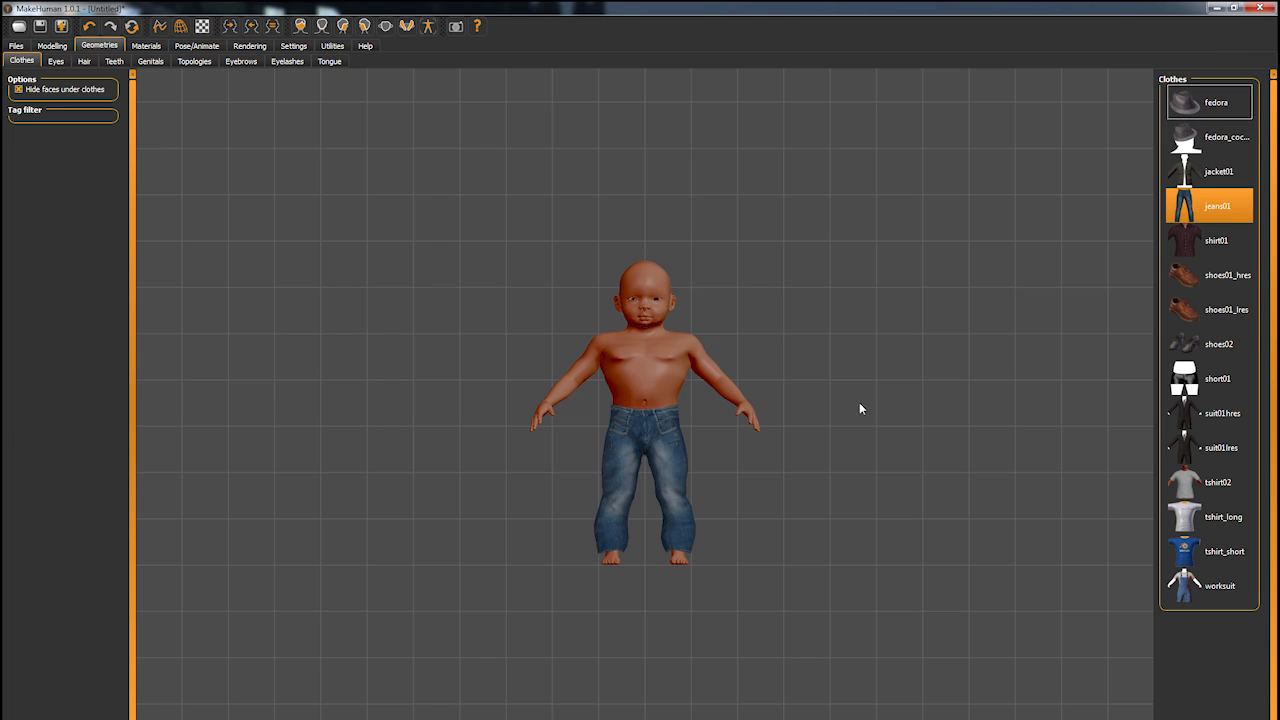
- View the eye options, try the afro01, mhair01 and mhair02 hairstyles on the figure, and set the hair back to None
left_click(57, 61)
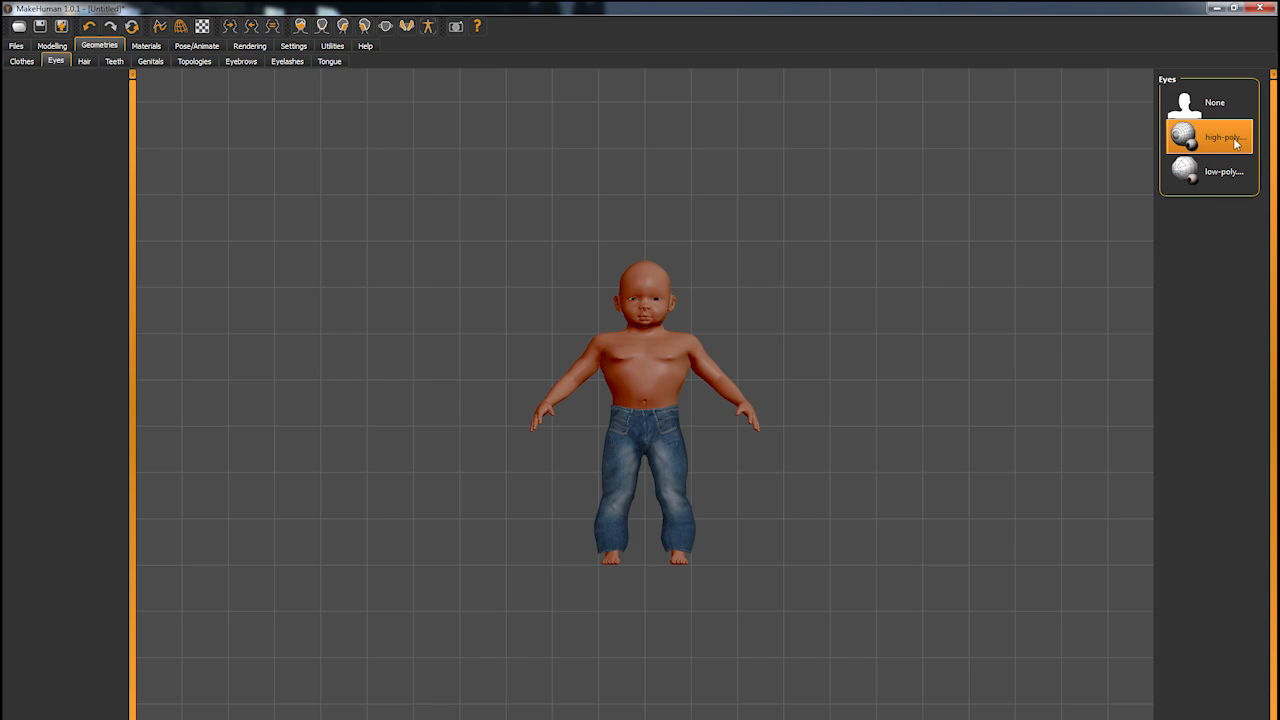
left_click(85, 62)
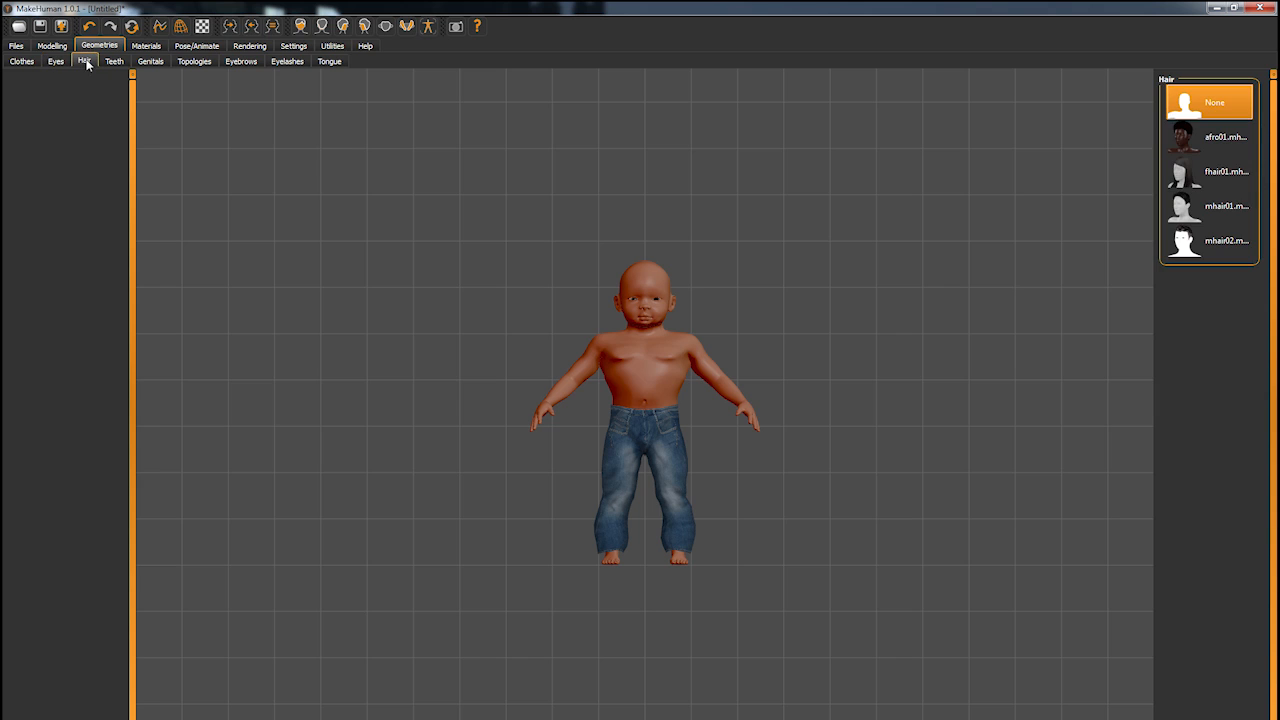
left_click(1209, 145)
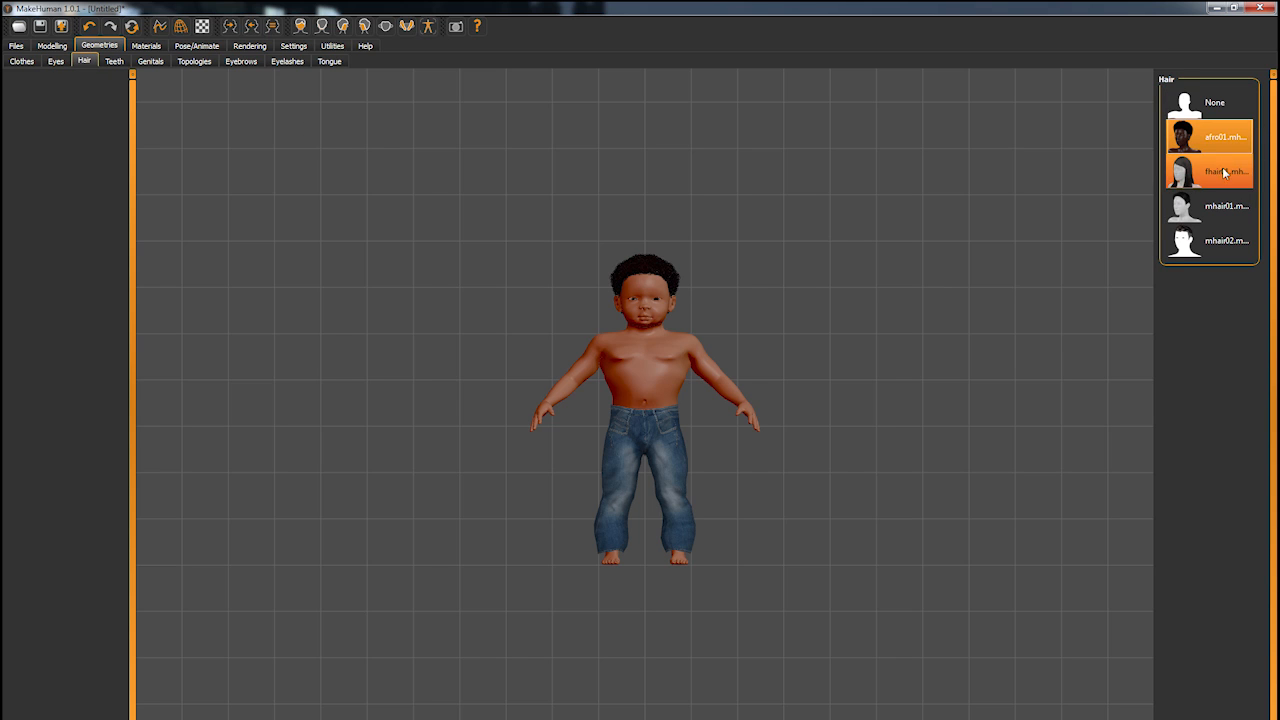
left_click(1214, 206)
left_click(1222, 252)
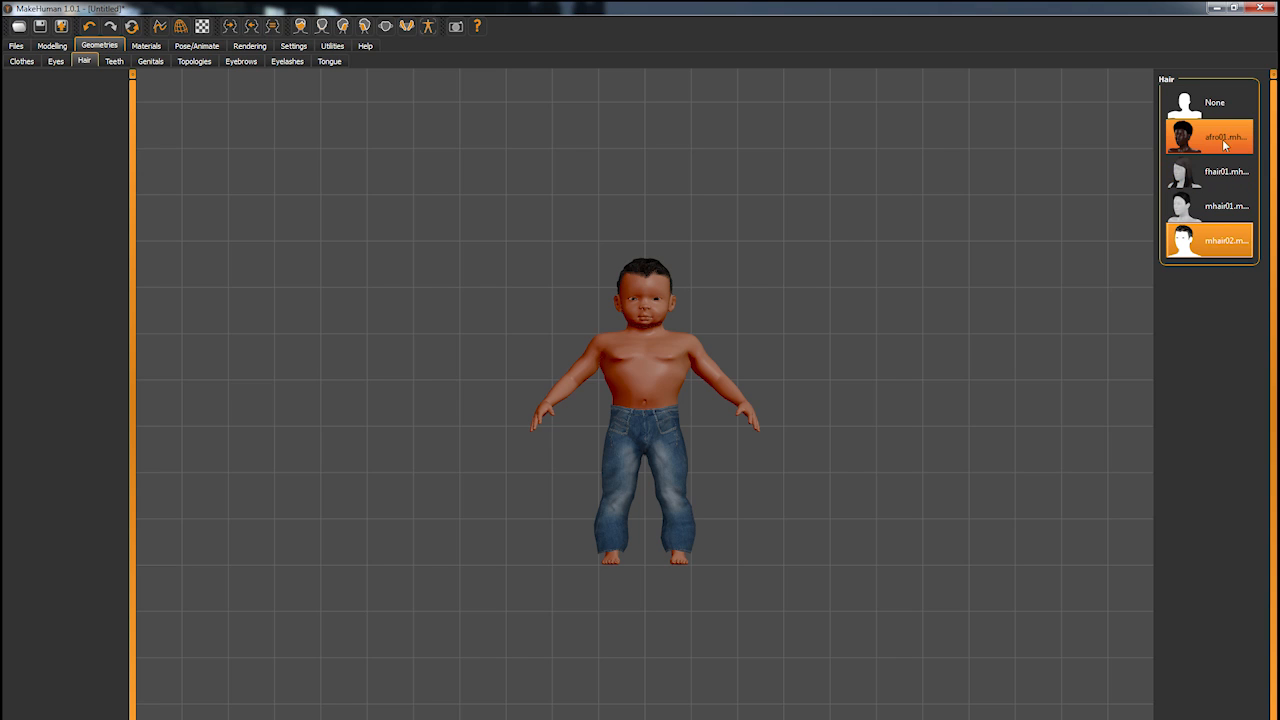
left_click(1217, 110)
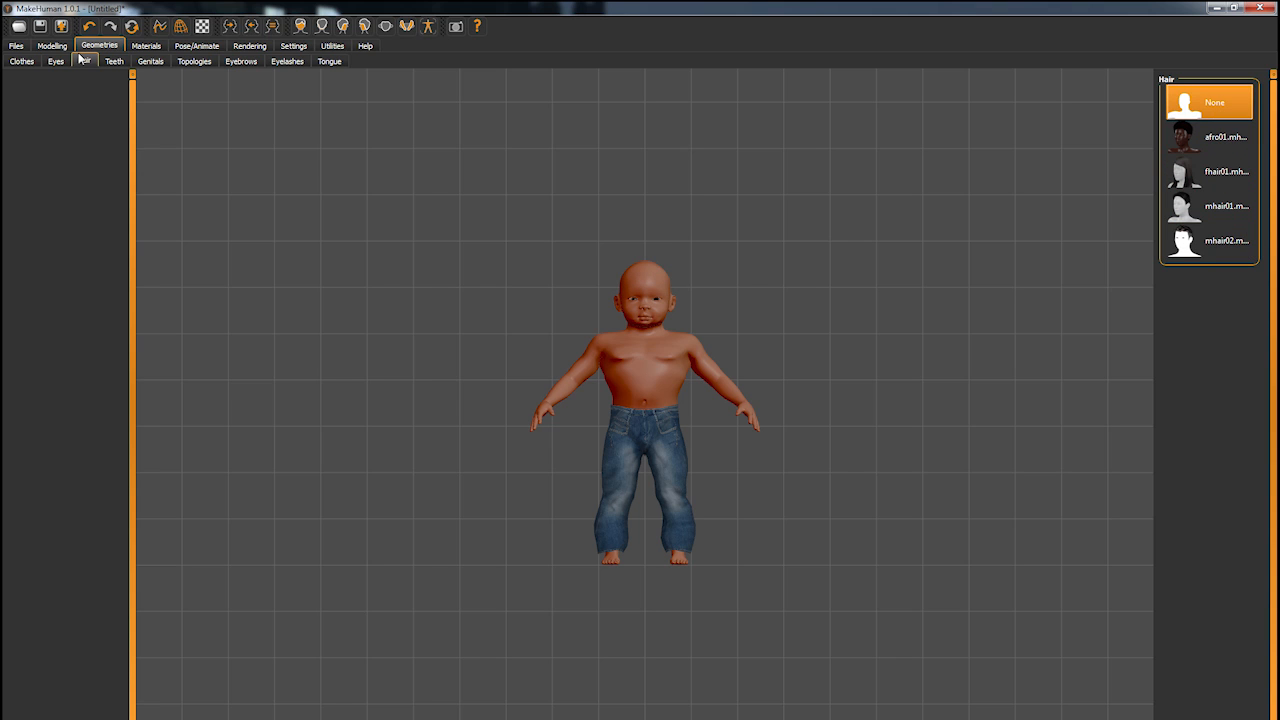
- Look through the teeth and other body geometry options, try the proxy741 topology, and set the topology back to None
left_click(116, 63)
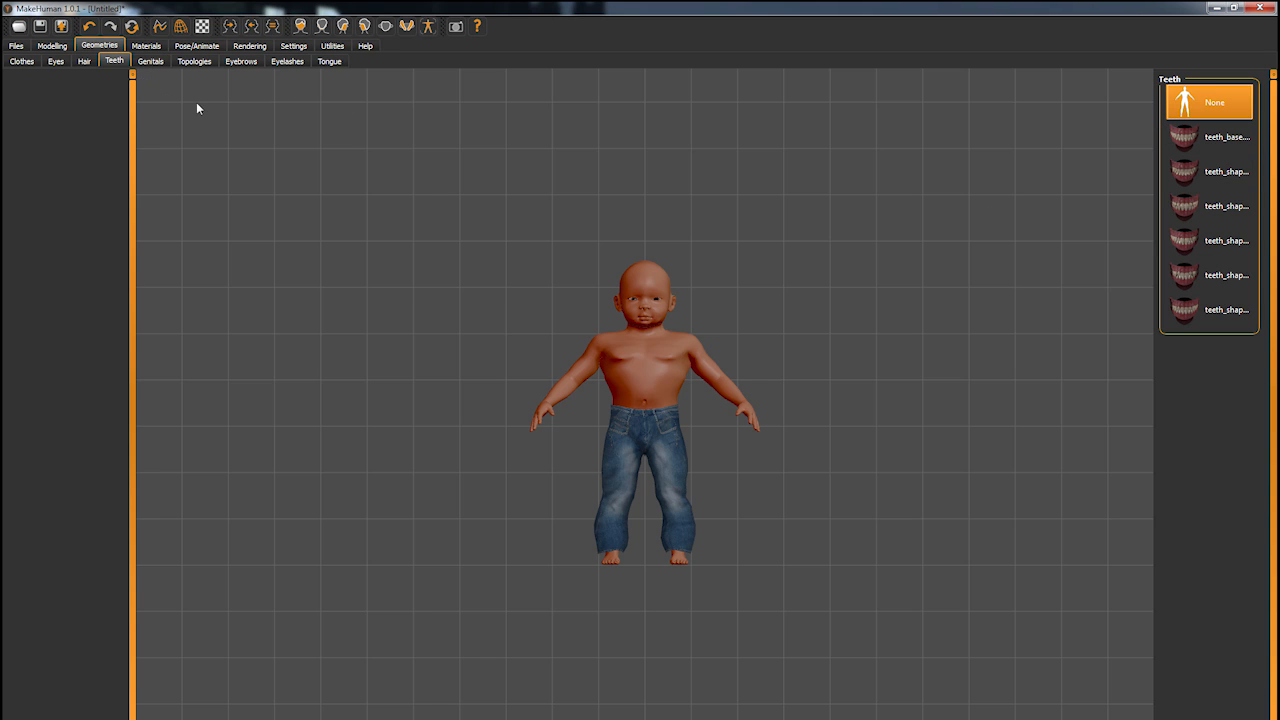
left_click(152, 61)
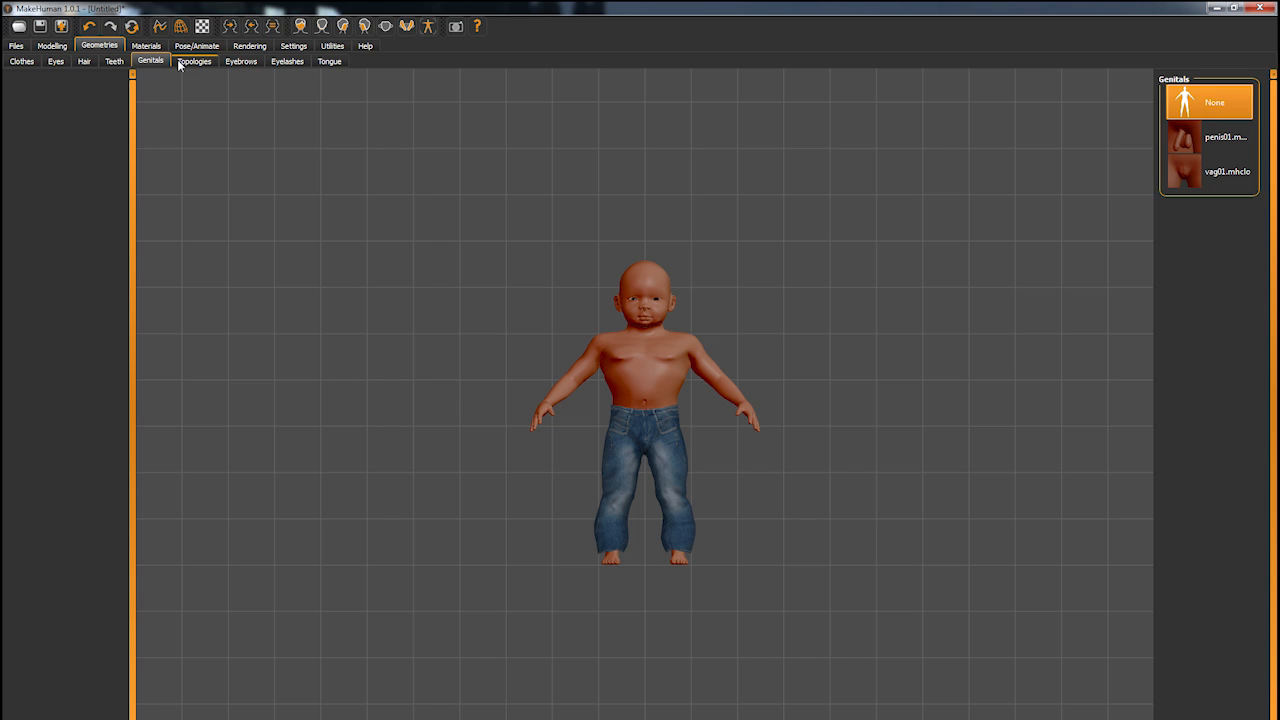
left_click(192, 61)
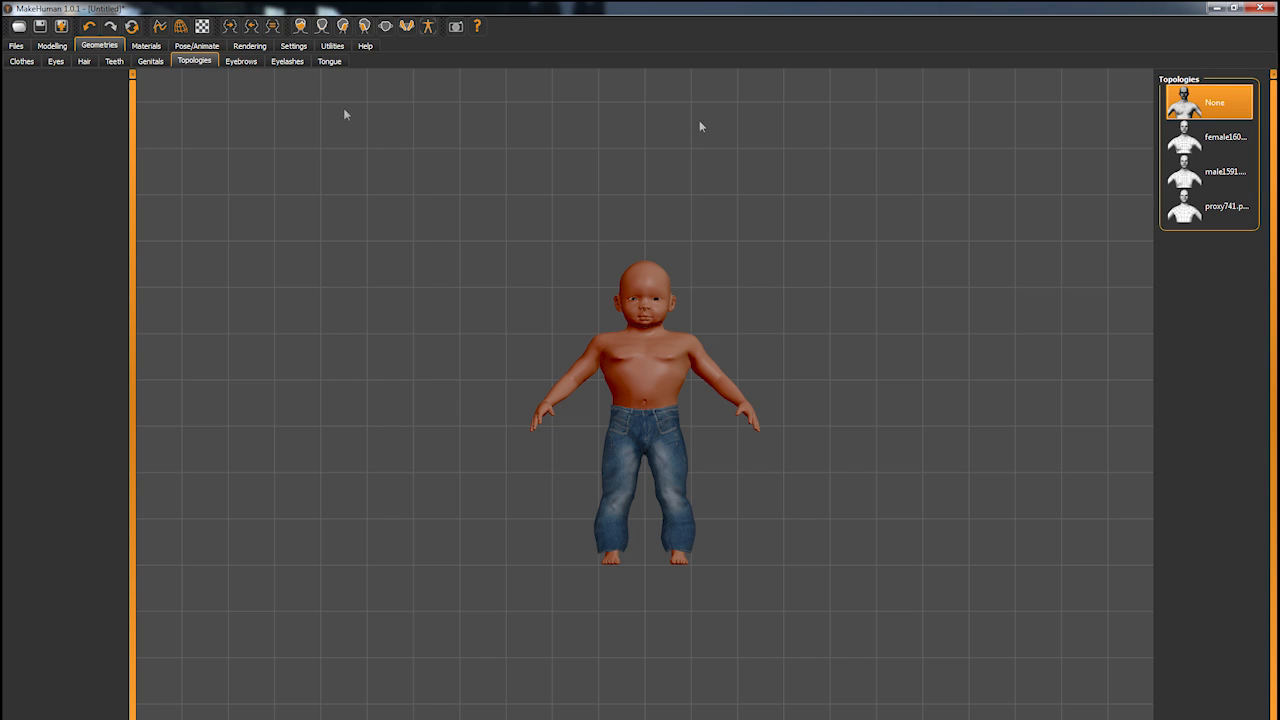
left_click(1226, 207)
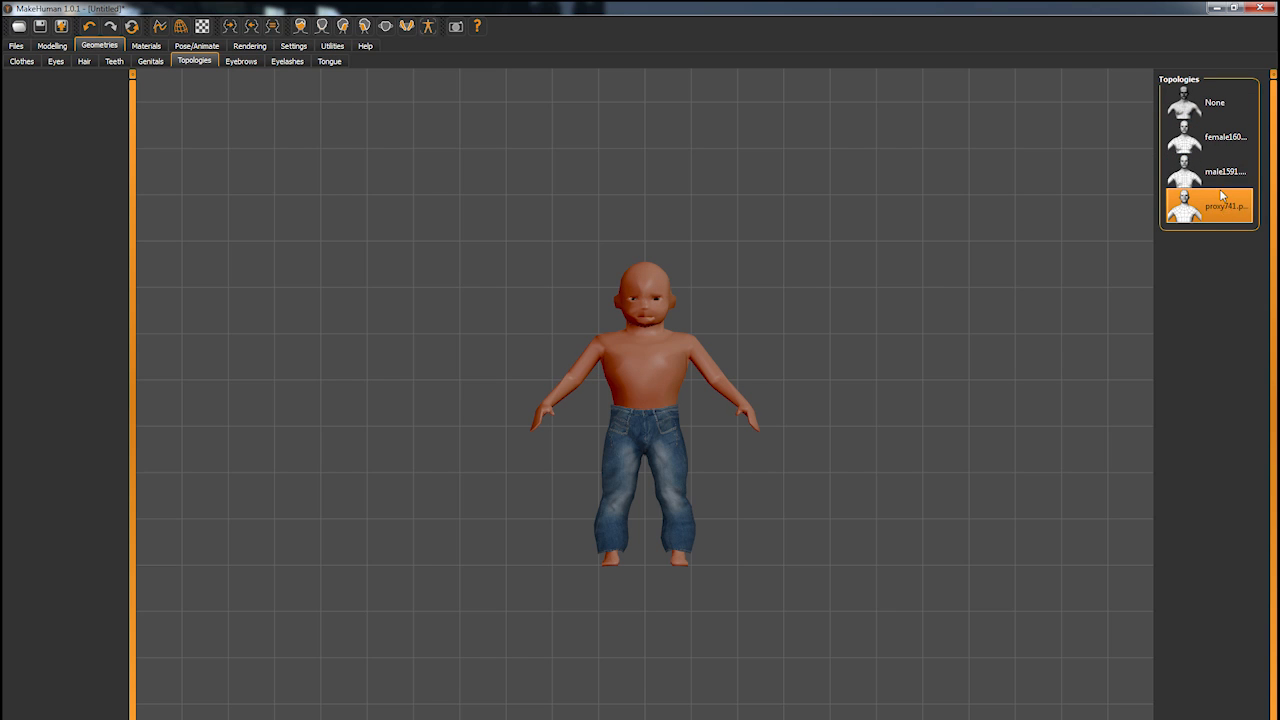
left_click(1214, 107)
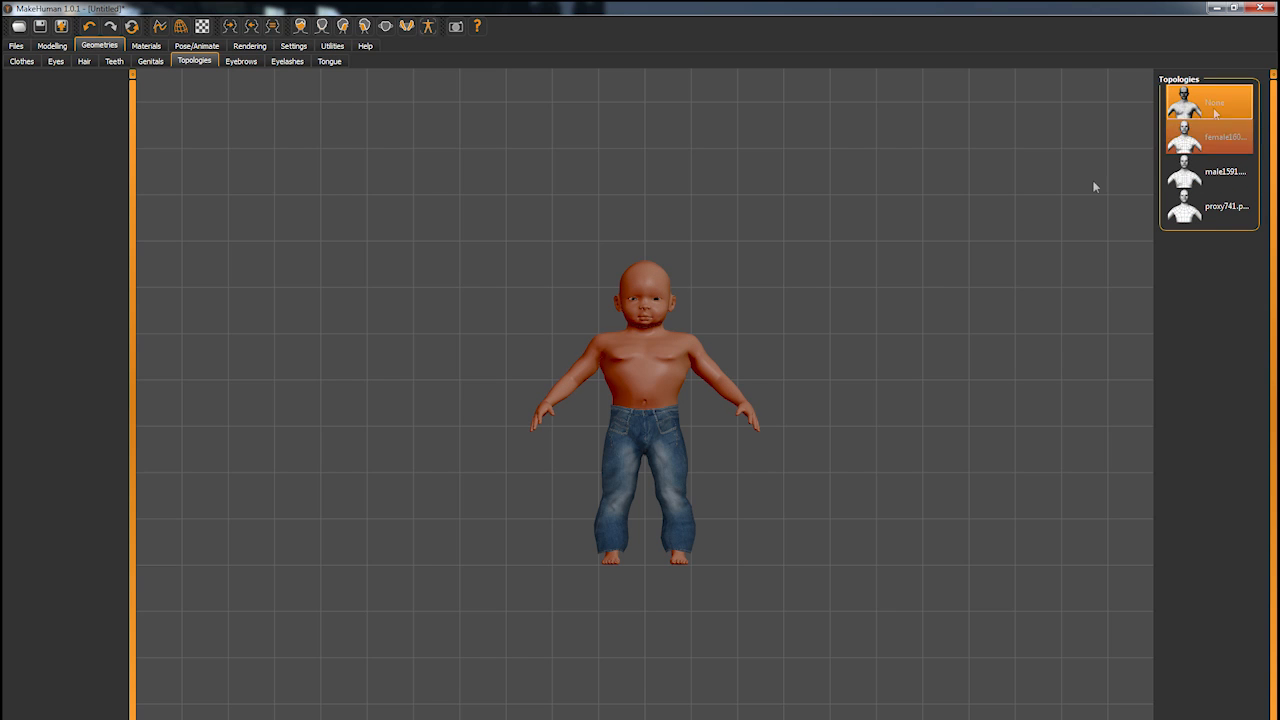
- Compare the first two eyebrow styles on the figure's face from an angled close-up
left_click(241, 62)
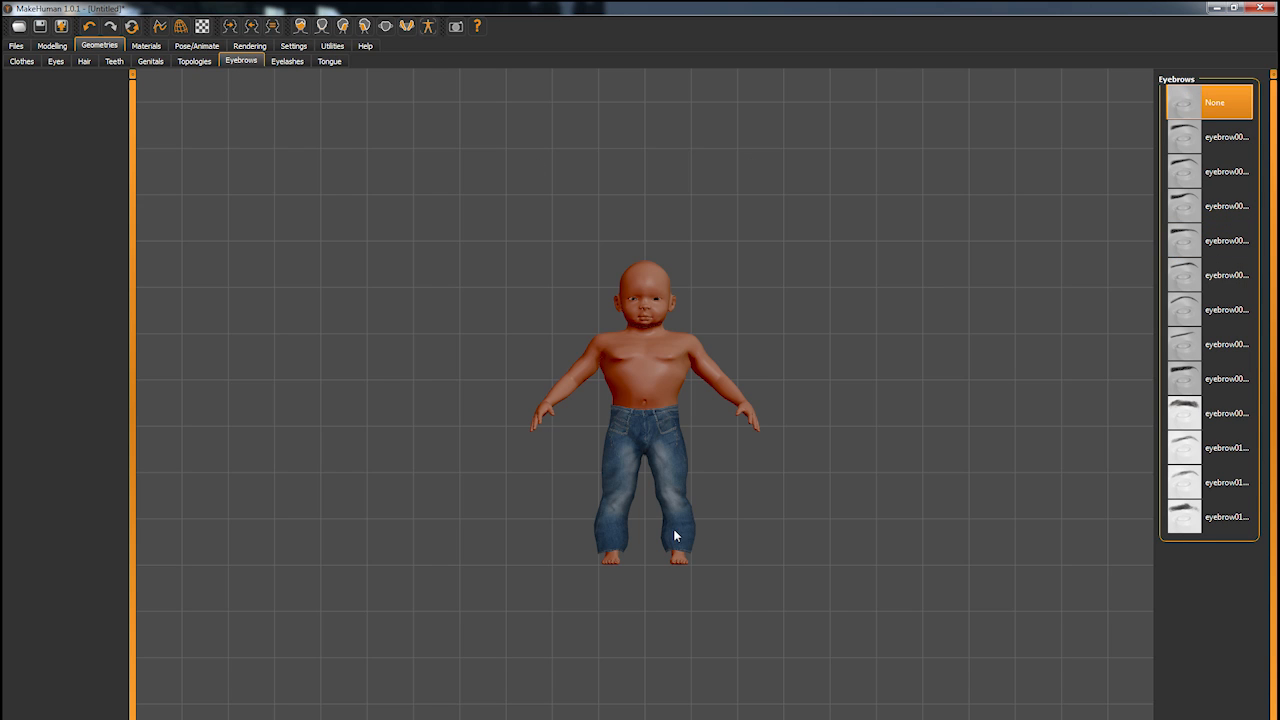
scroll(658, 338, "up", 5)
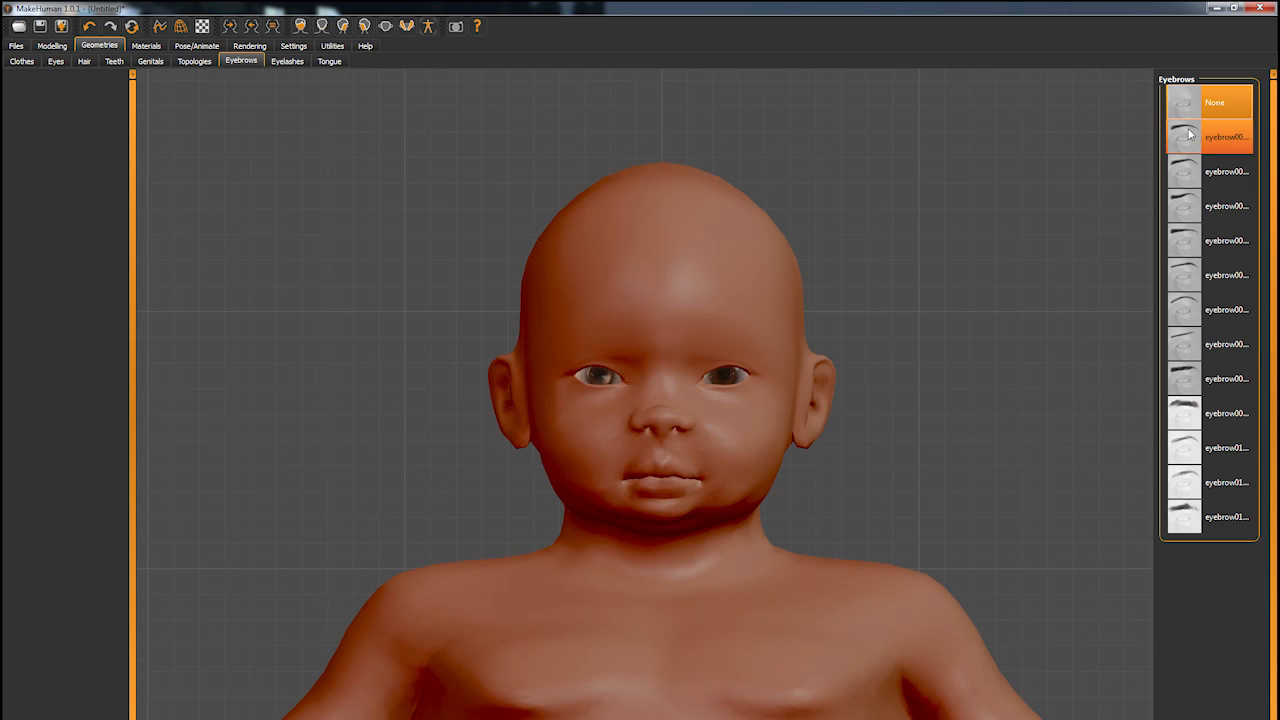
left_click(1190, 138)
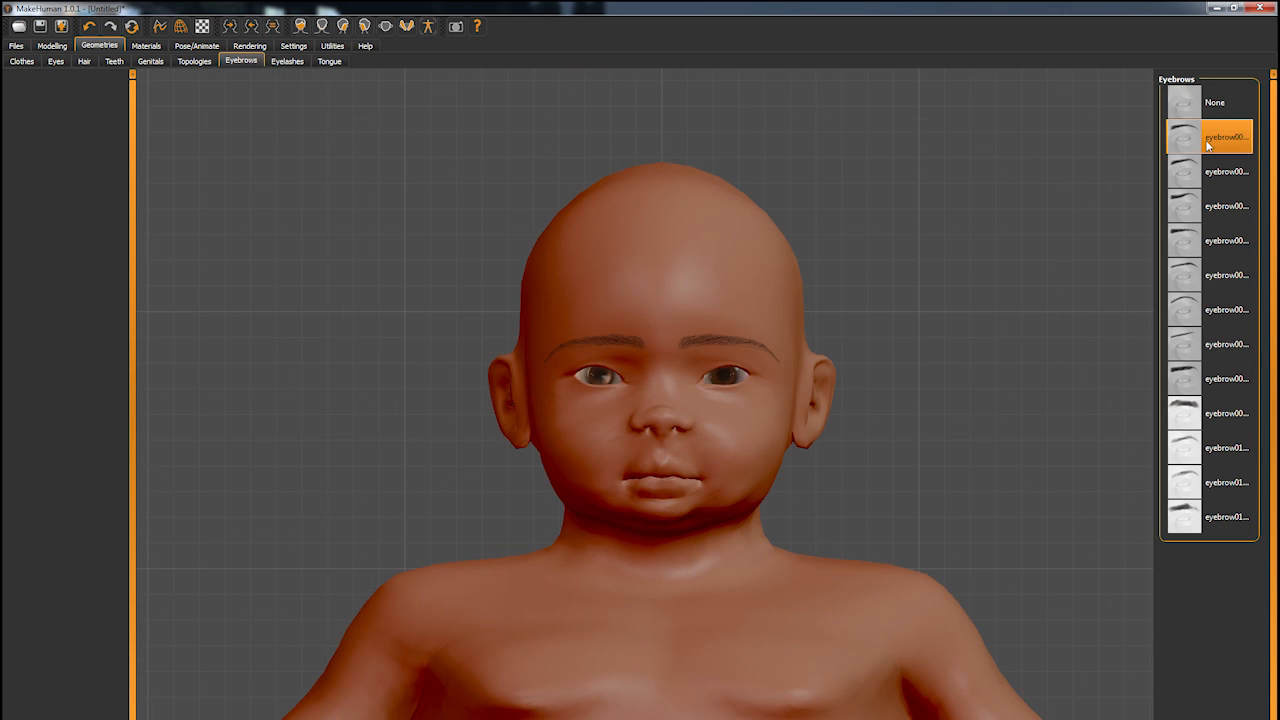
left_click_drag(940, 368, 908, 368)
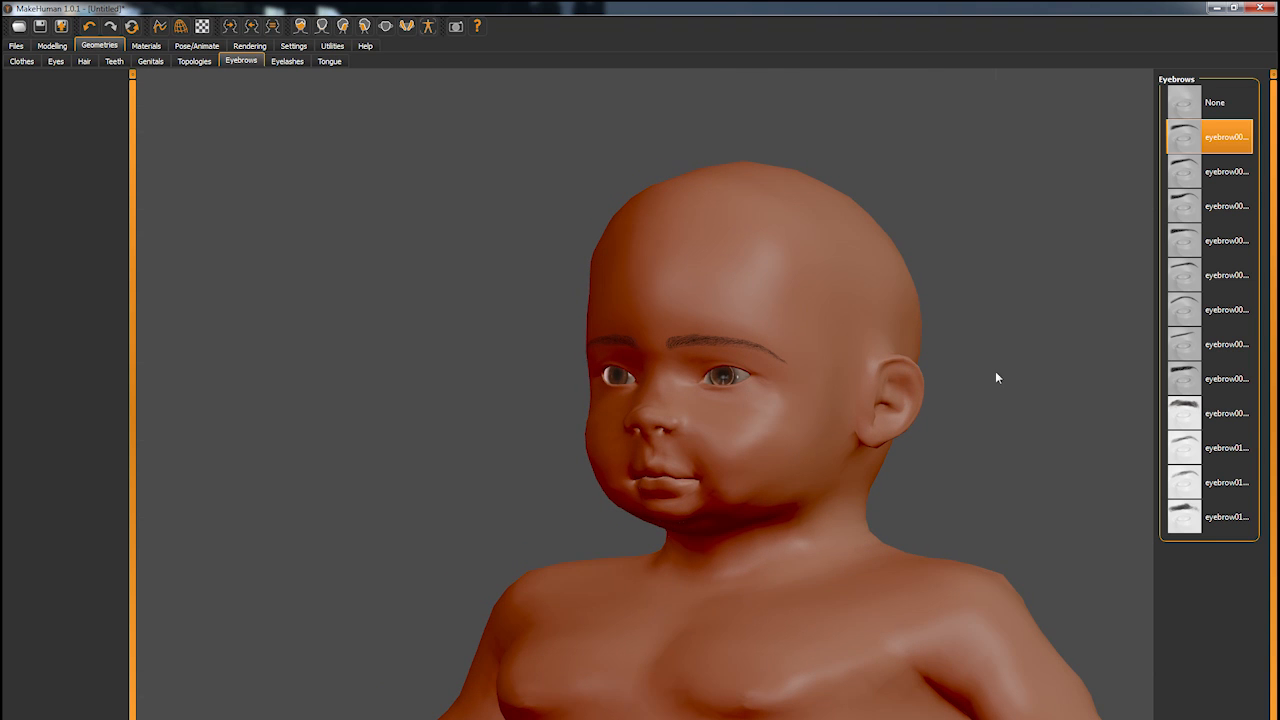
left_click(1191, 177)
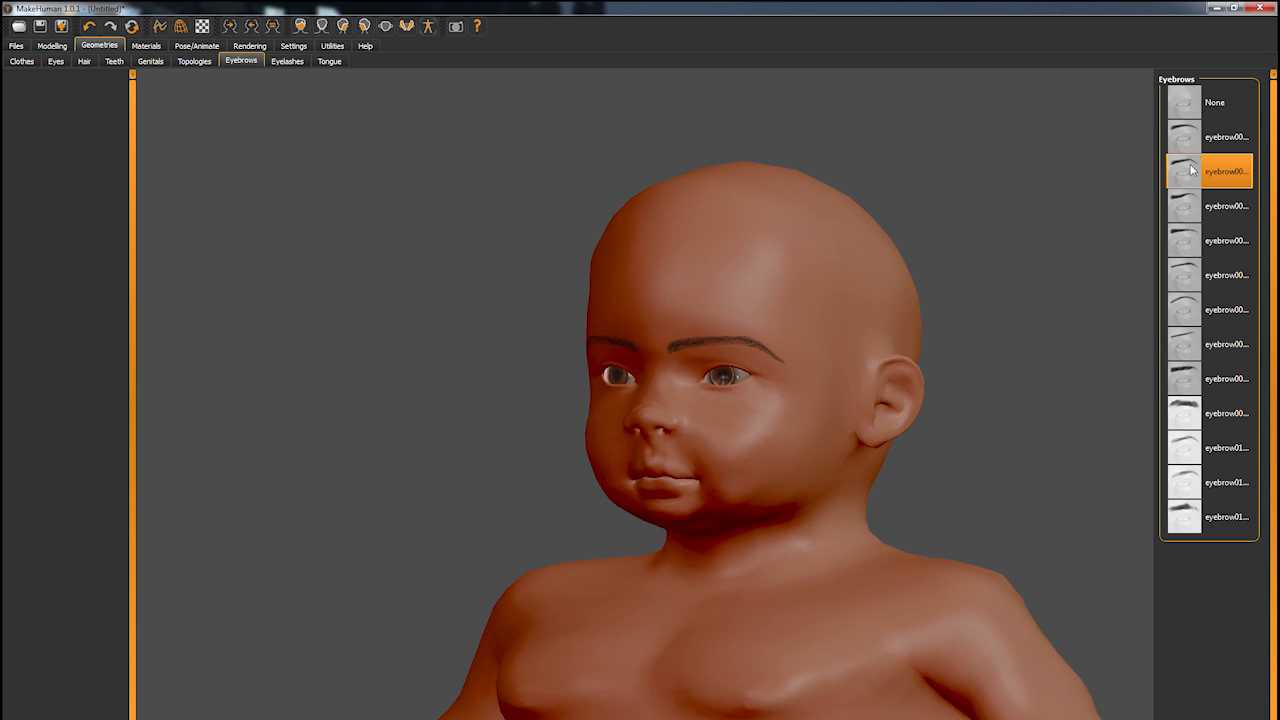
left_click(1194, 146)
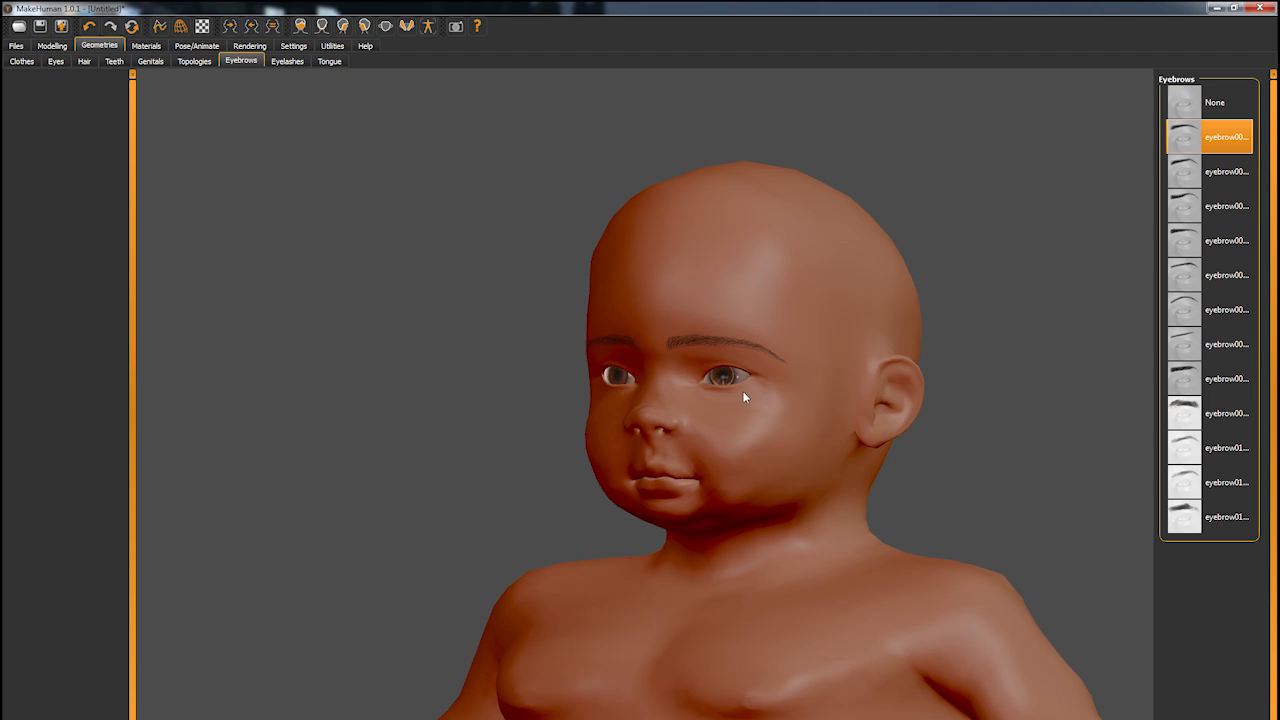
left_click(1200, 171)
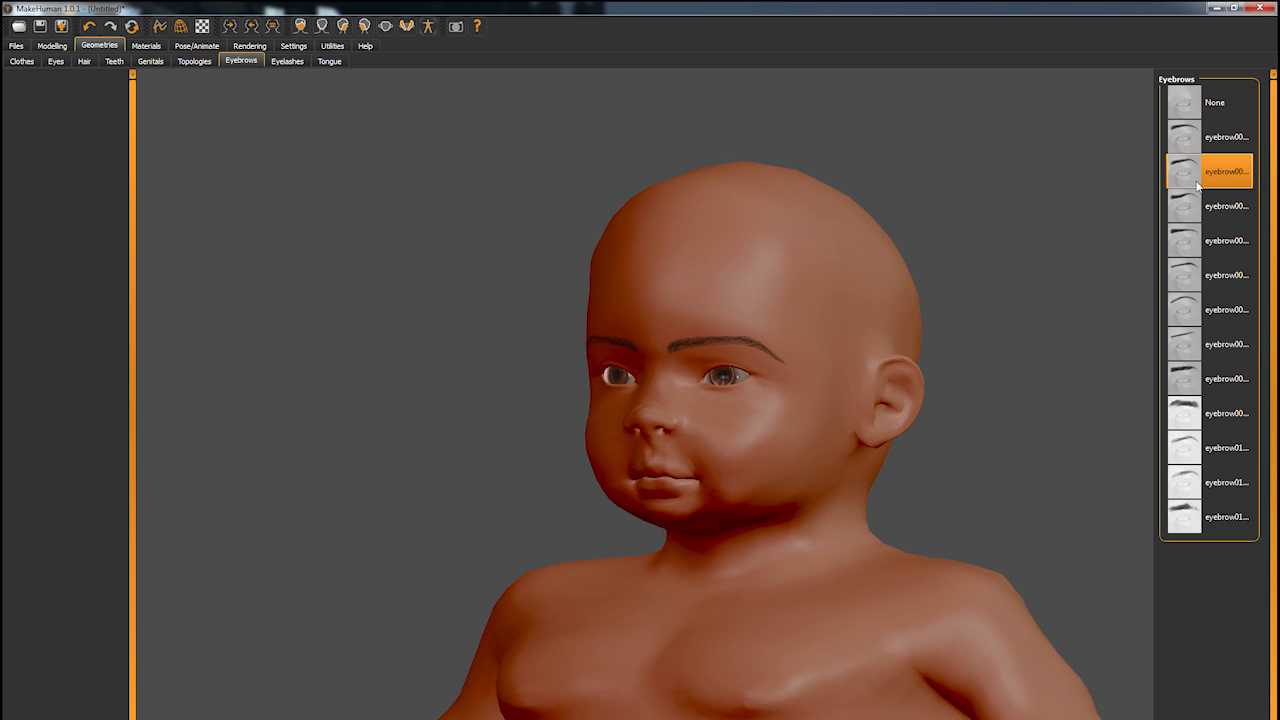
- Try the eyebrow styles from the third to the last one by one, and go back to the second-to-last
left_click(1190, 210)
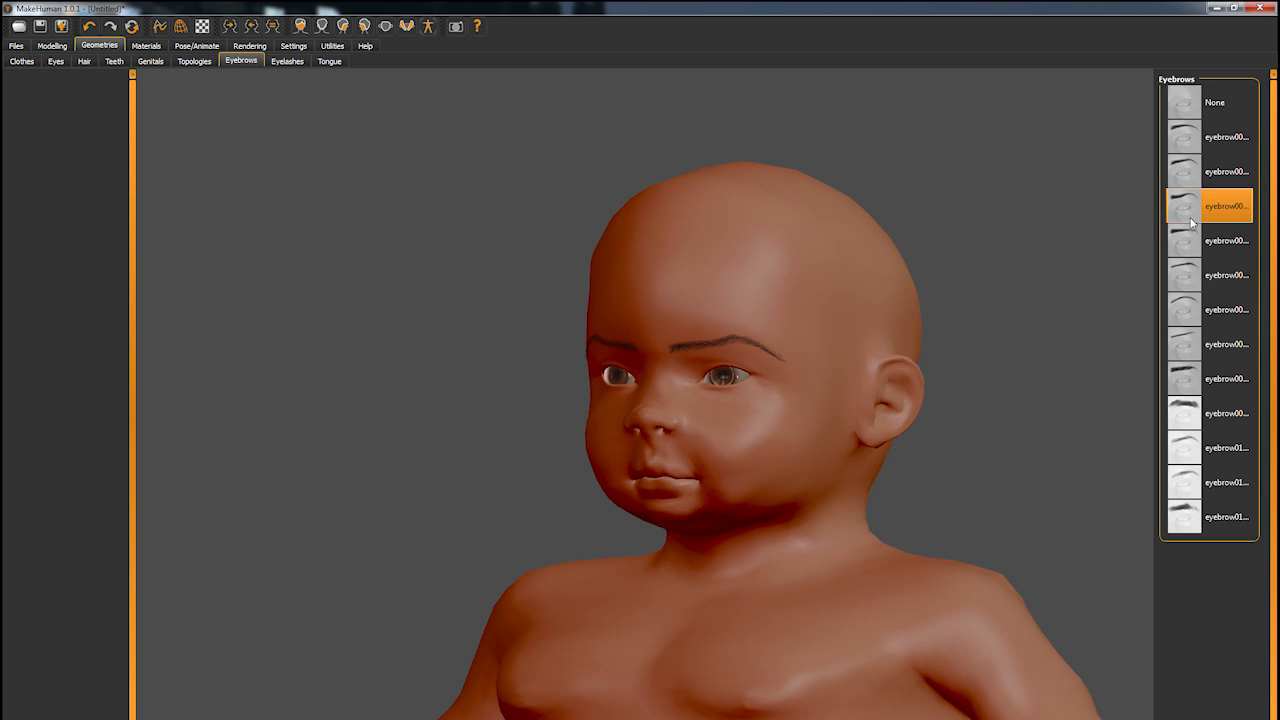
left_click(1192, 242)
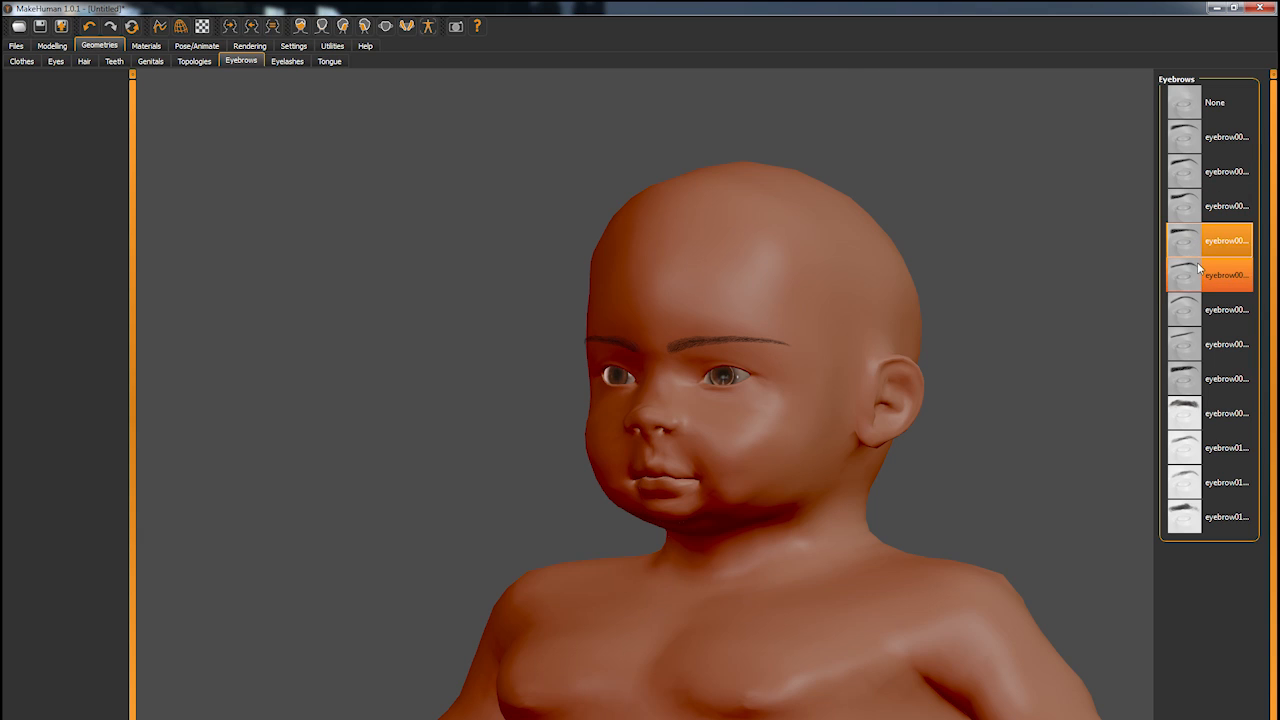
left_click(1192, 284)
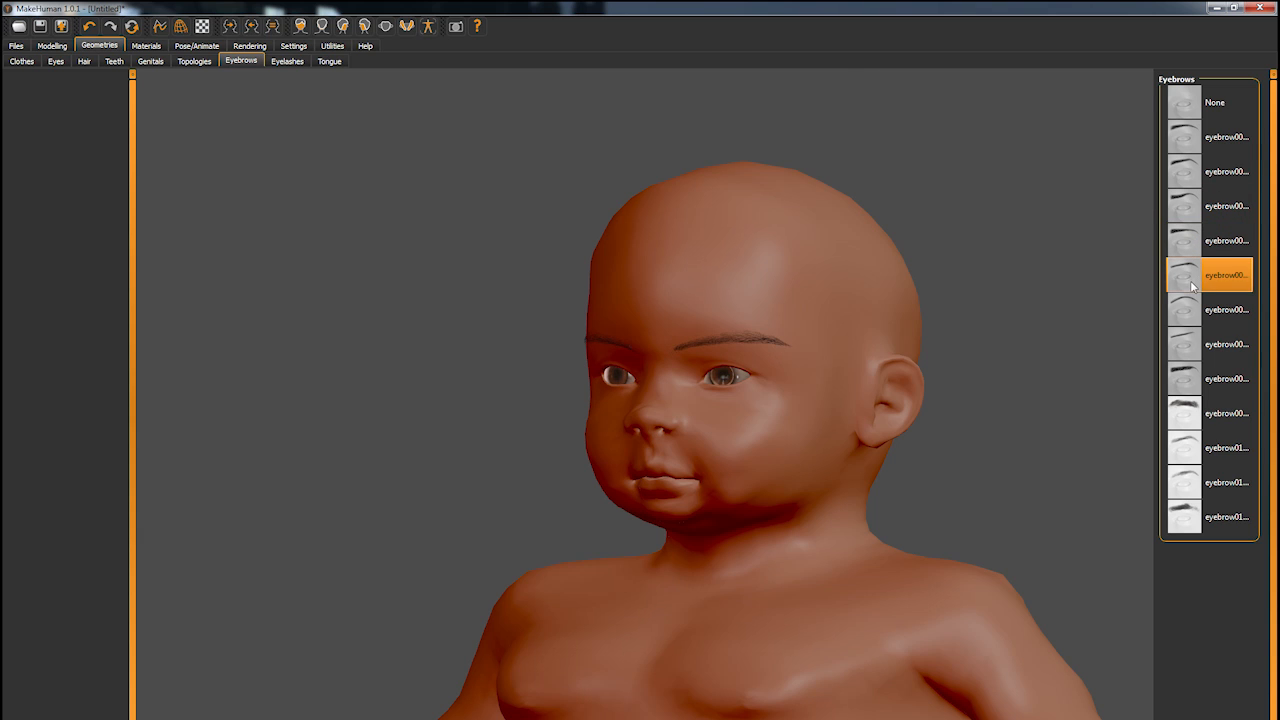
left_click(1192, 313)
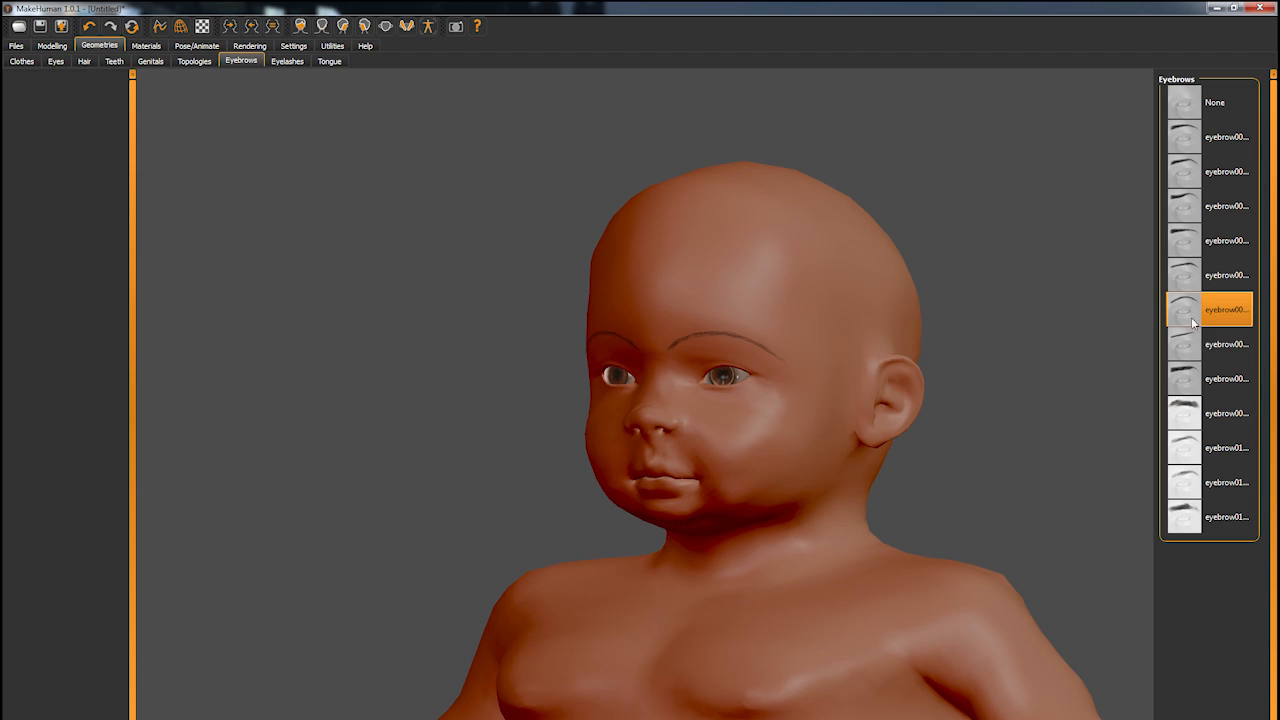
left_click(1190, 345)
left_click(1192, 378)
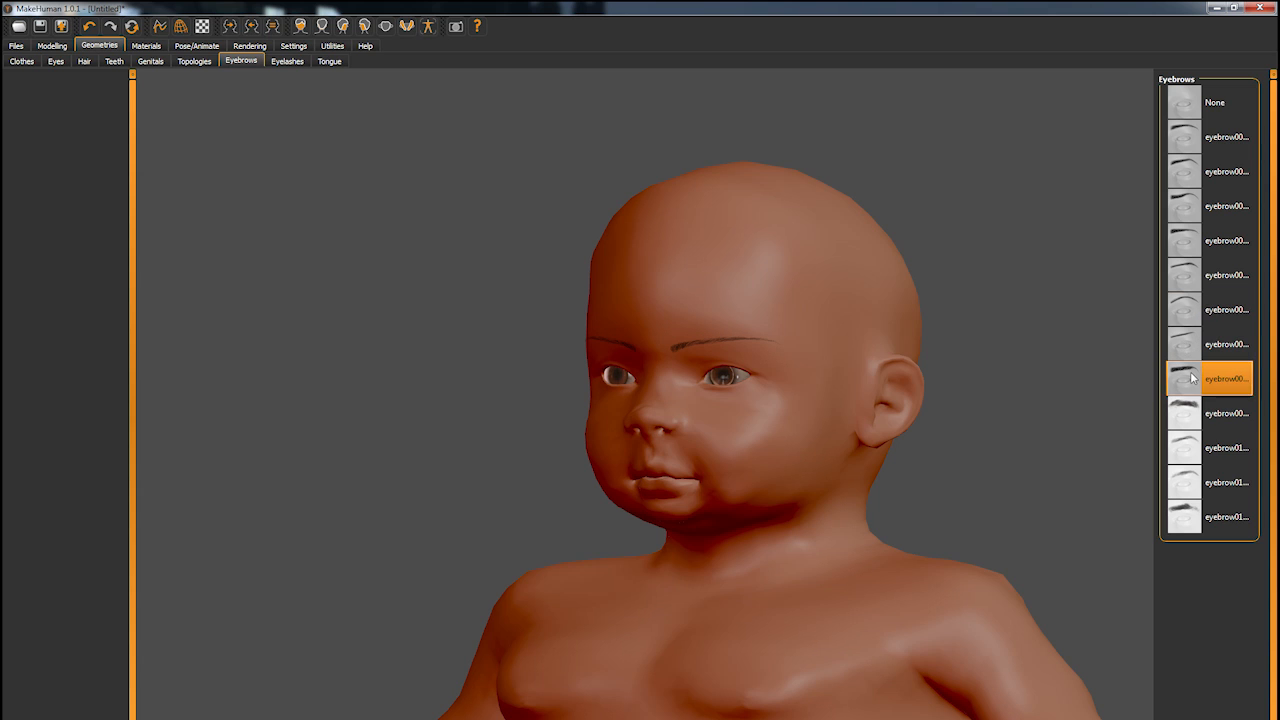
left_click(1188, 412)
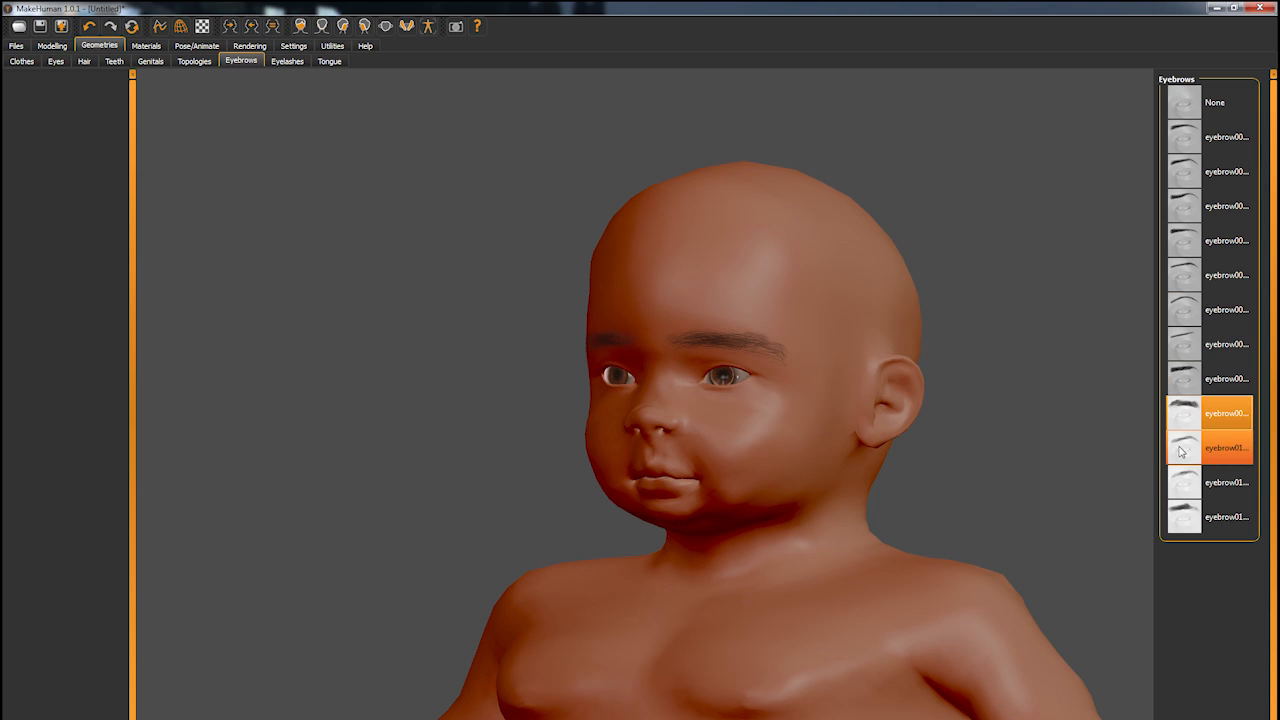
left_click(1182, 449)
left_click(1188, 483)
left_click(1191, 520)
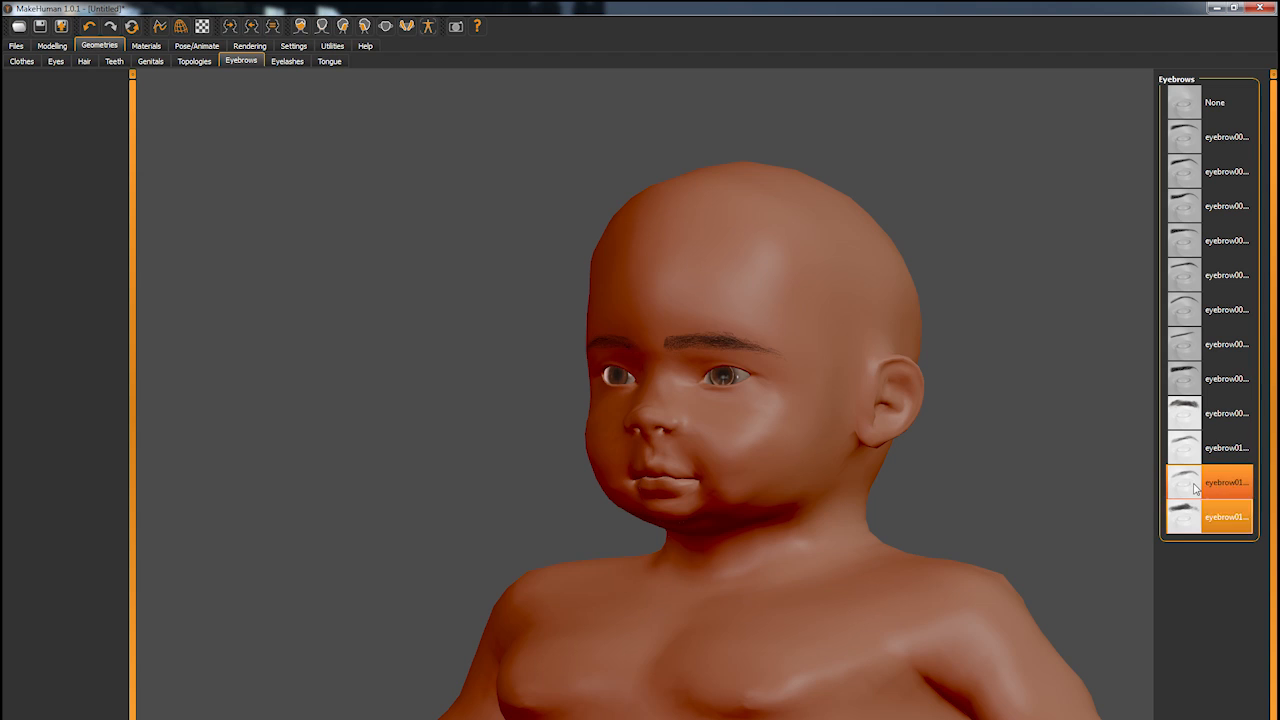
left_click(1195, 485)
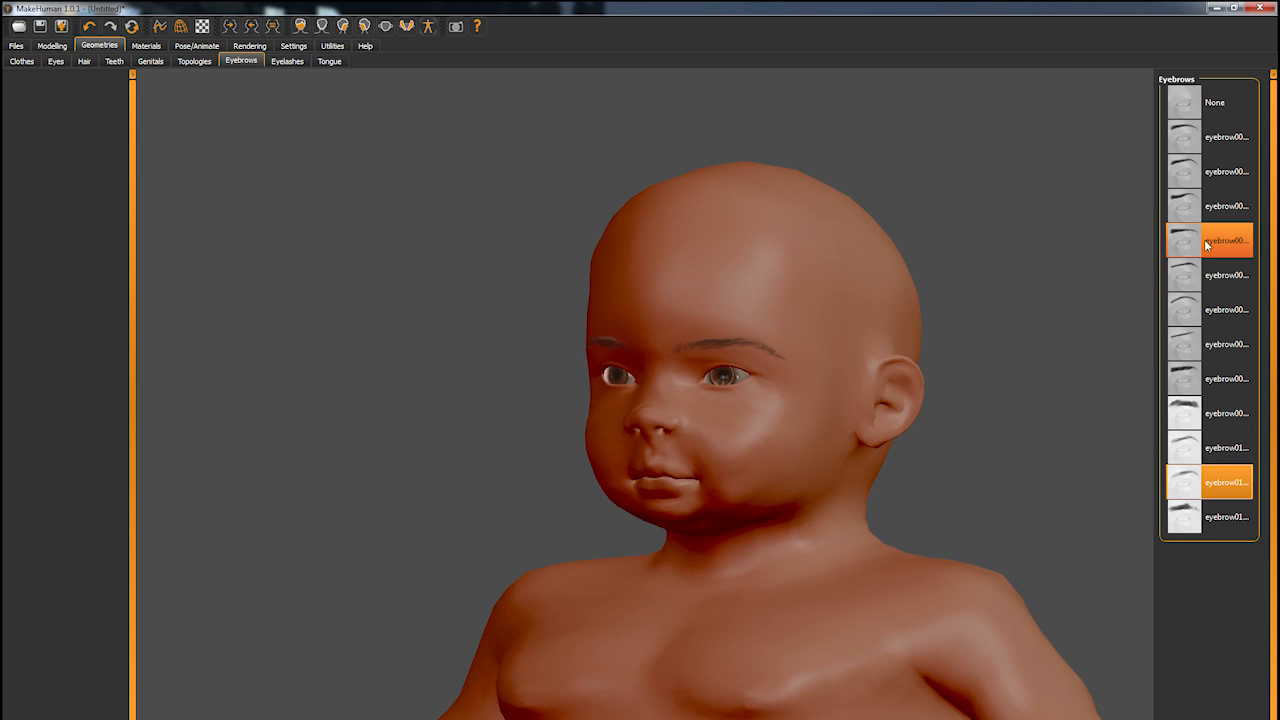
- Apply the third eyebrow style to the face and check it up close and from farther away
left_click(1188, 206)
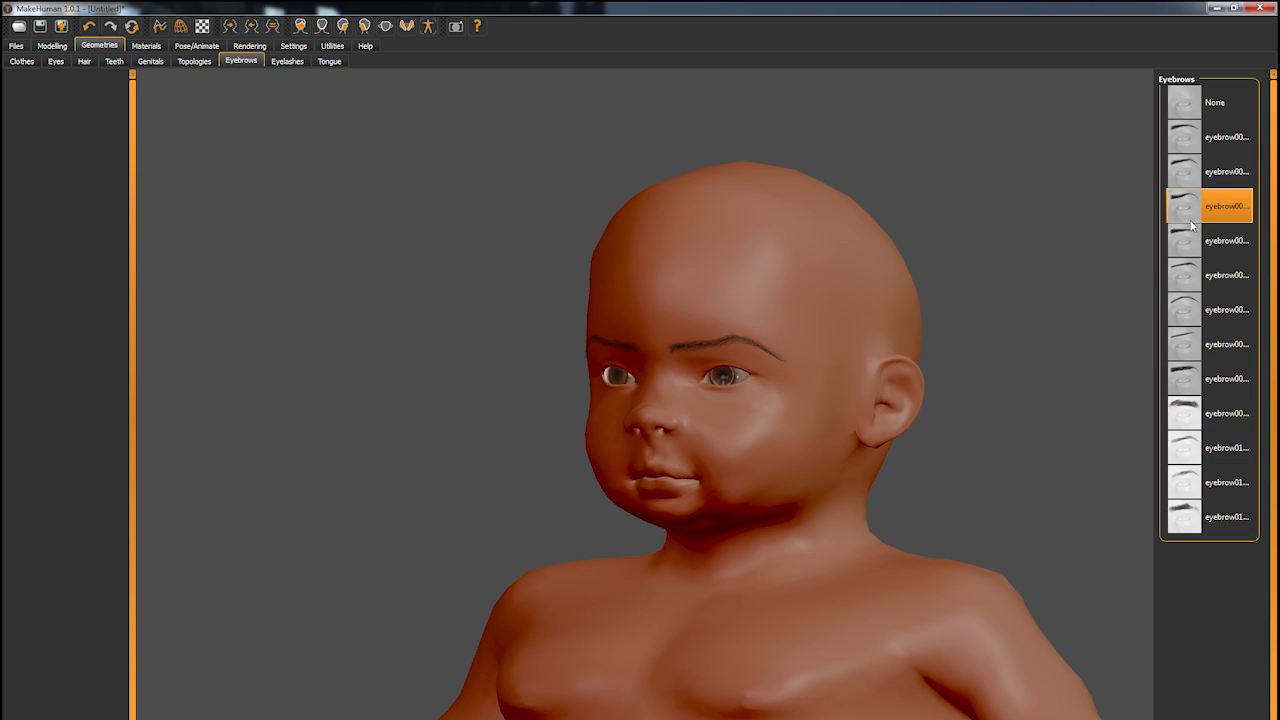
scroll(773, 366, "up", 1)
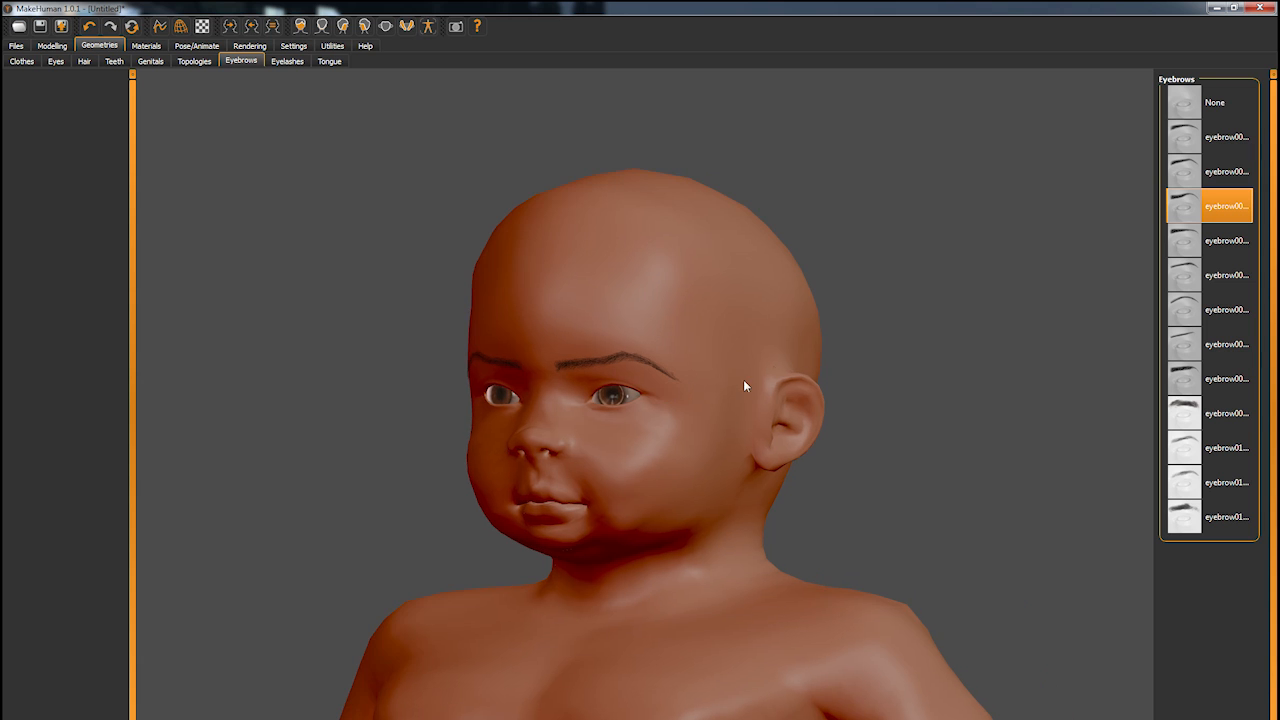
scroll(705, 397, "down", 1)
scroll(705, 397, "up", 1)
scroll(706, 397, "down", 3)
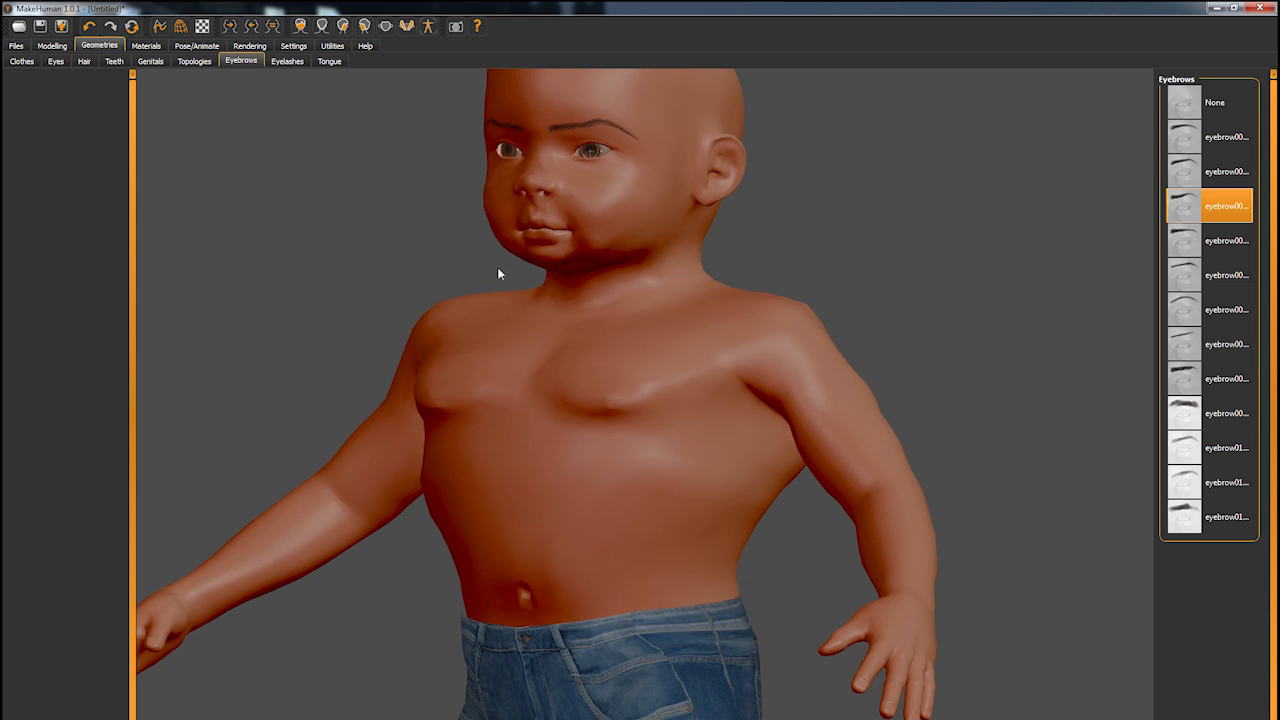
- Look through the eyelash and tongue options, and apply the first young_asia skin material to the figure
left_click(283, 60)
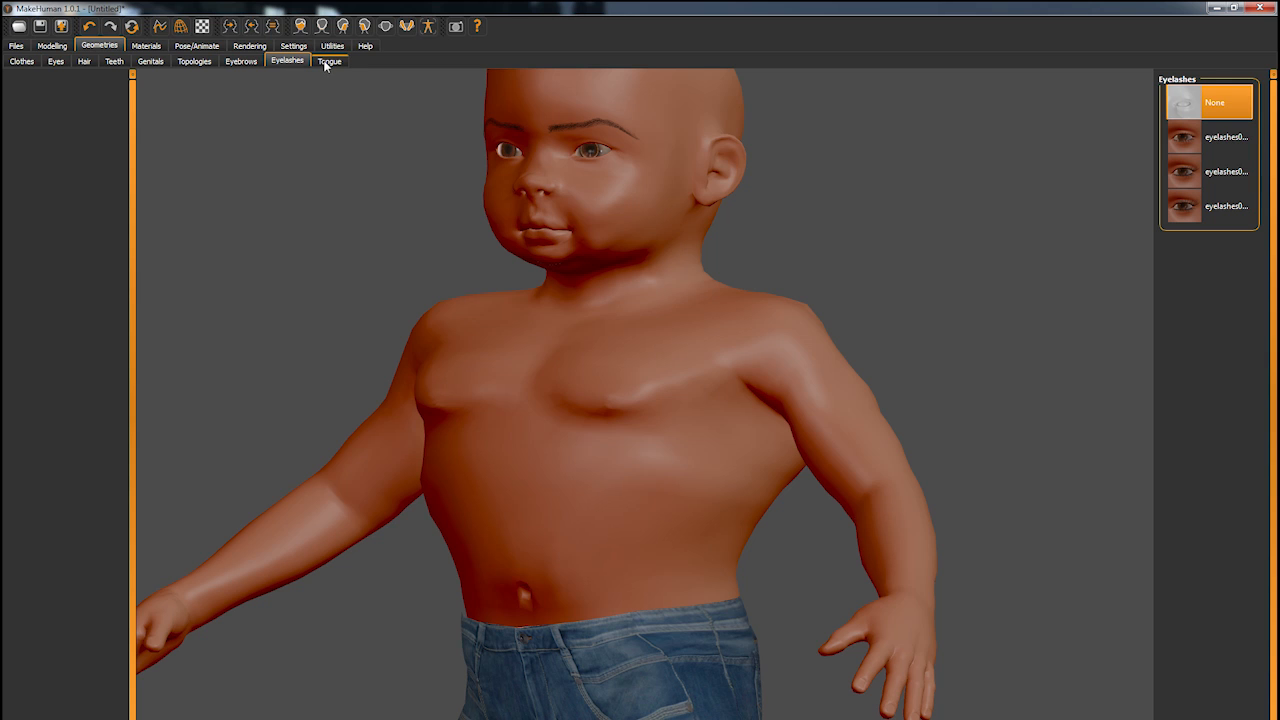
left_click(329, 61)
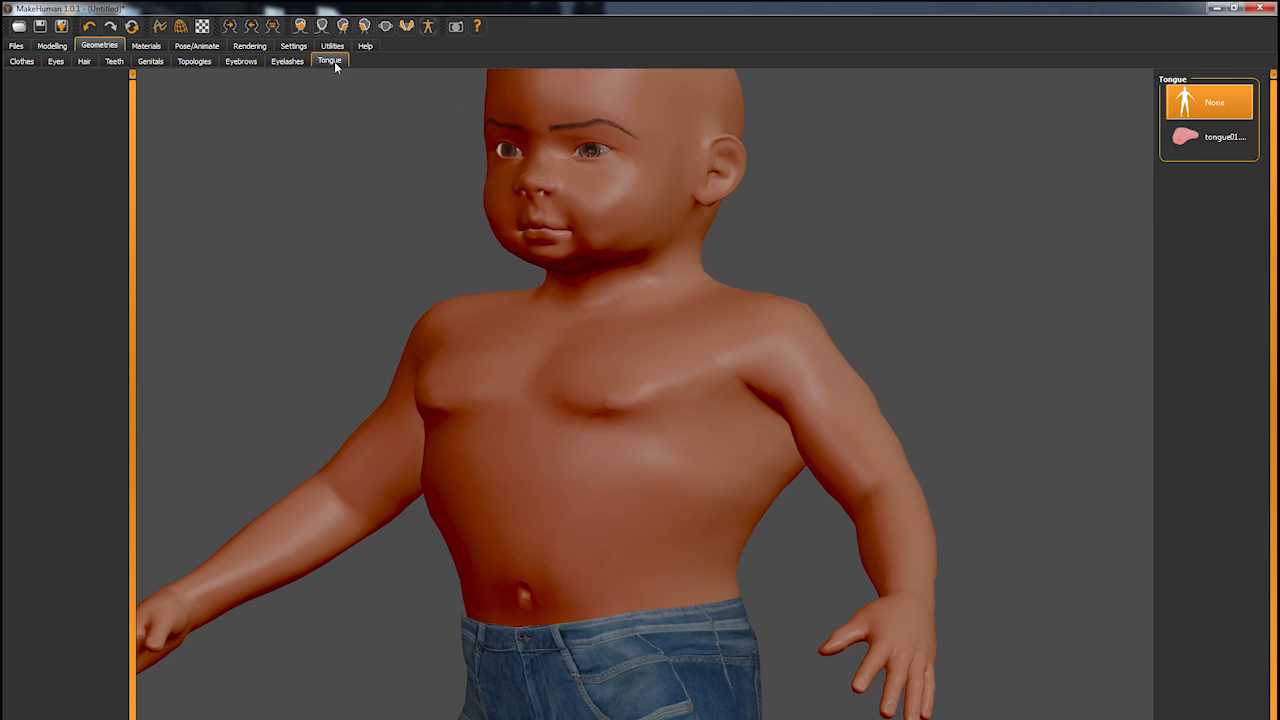
left_click(148, 46)
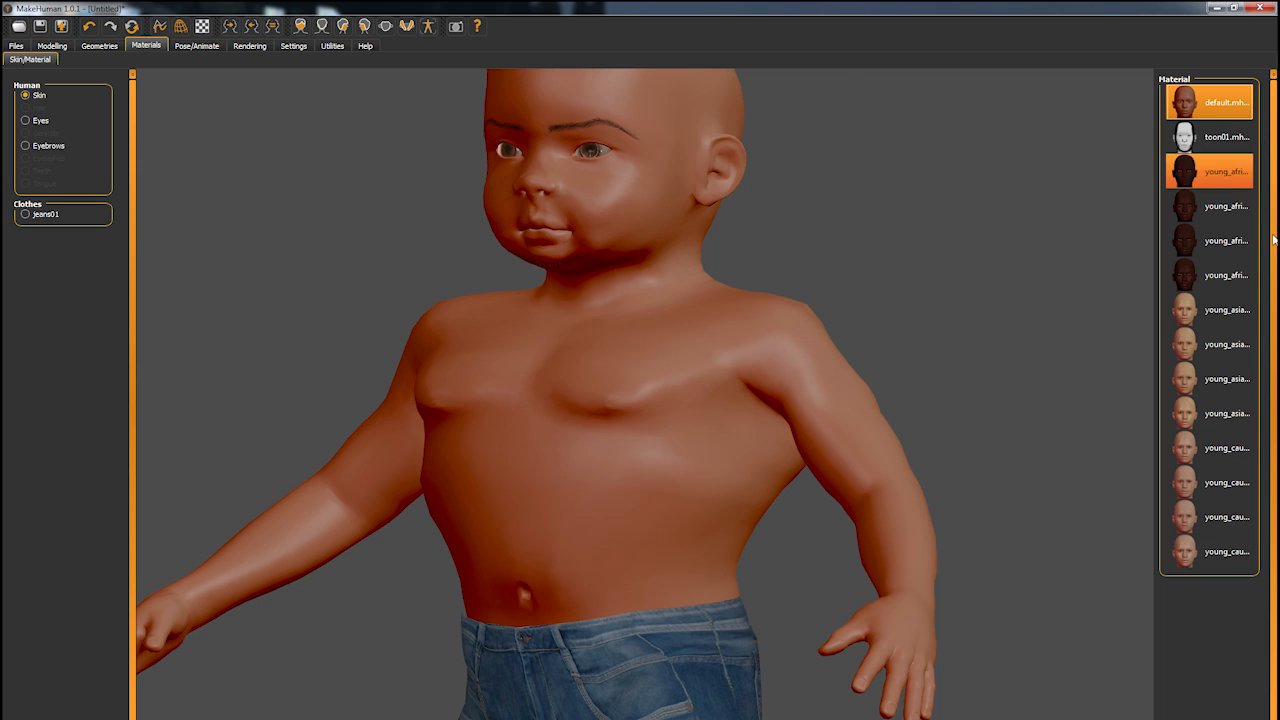
left_click(1207, 316)
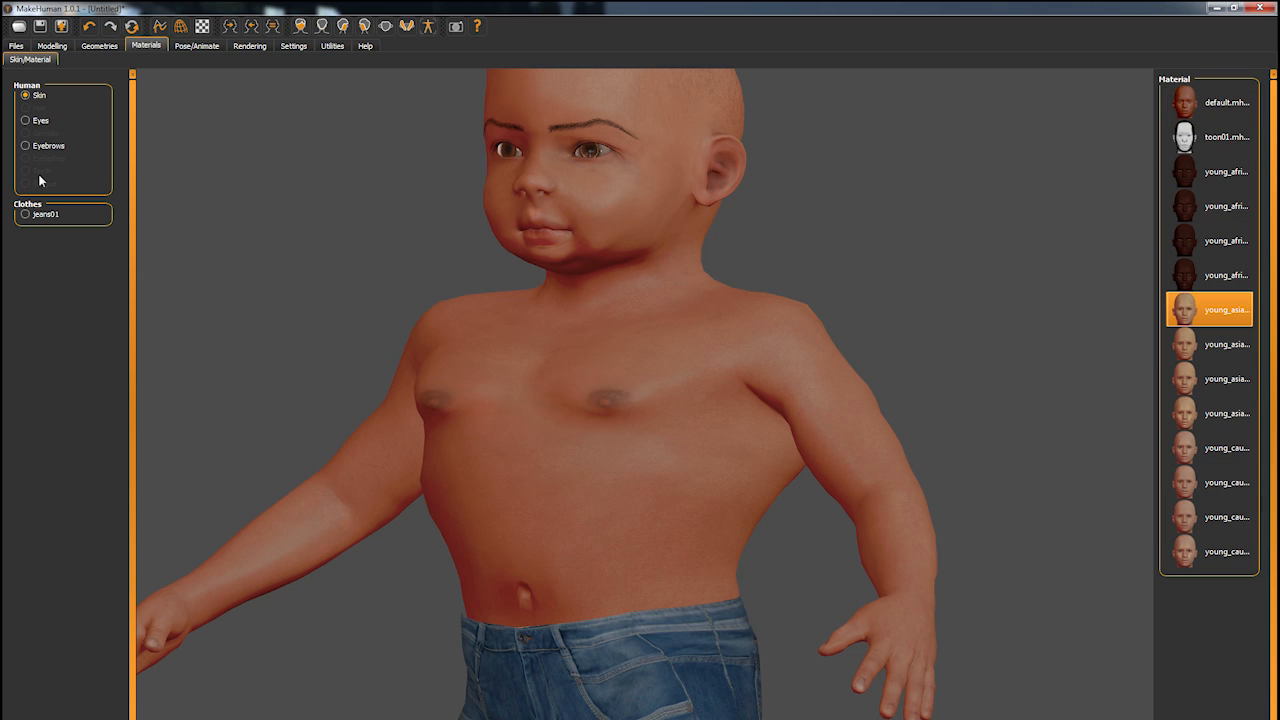
- Try the blue and green eye materials, go back to brown, and view the material choices for the eyebrows
left_click(26, 120)
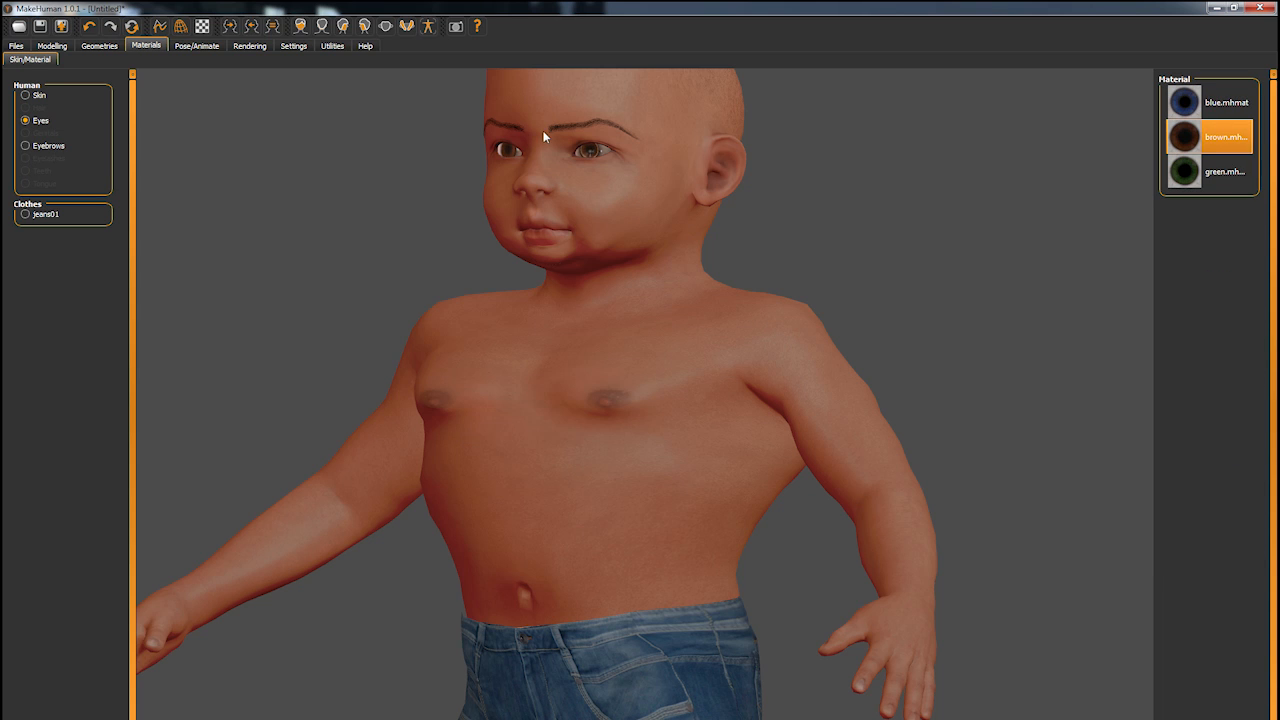
left_click(1234, 112)
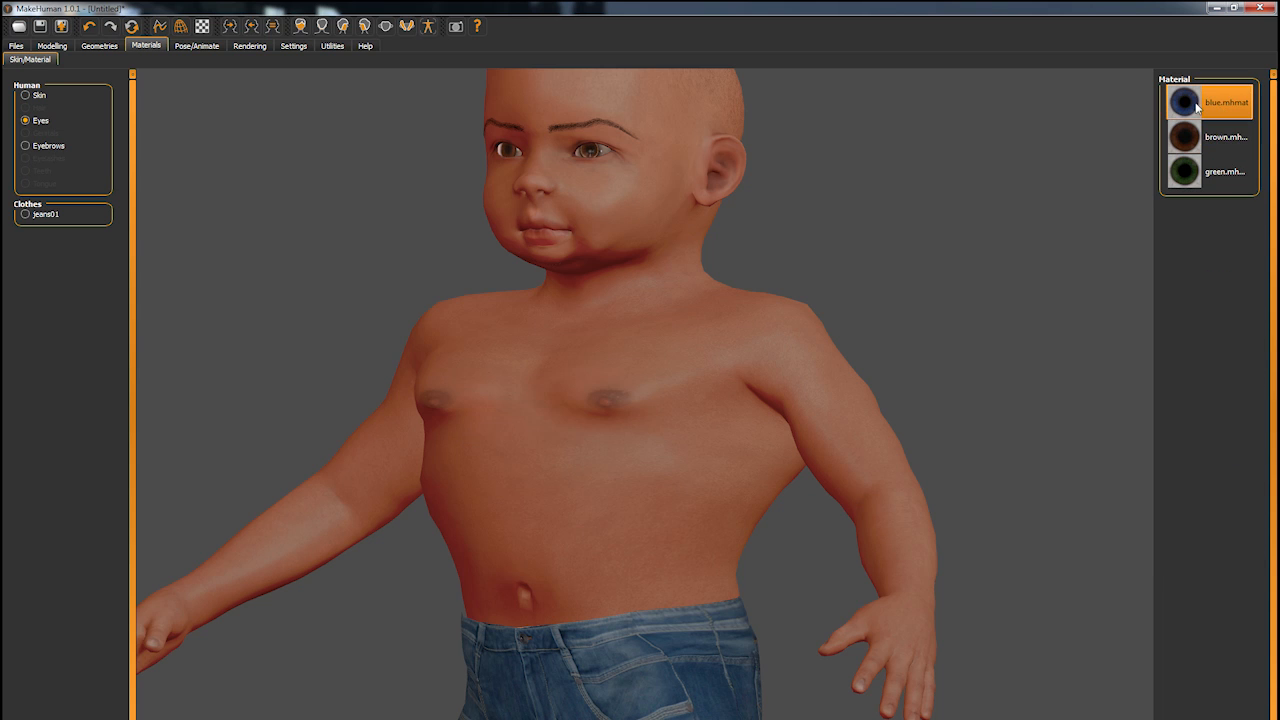
left_click(1200, 148)
left_click(1196, 168)
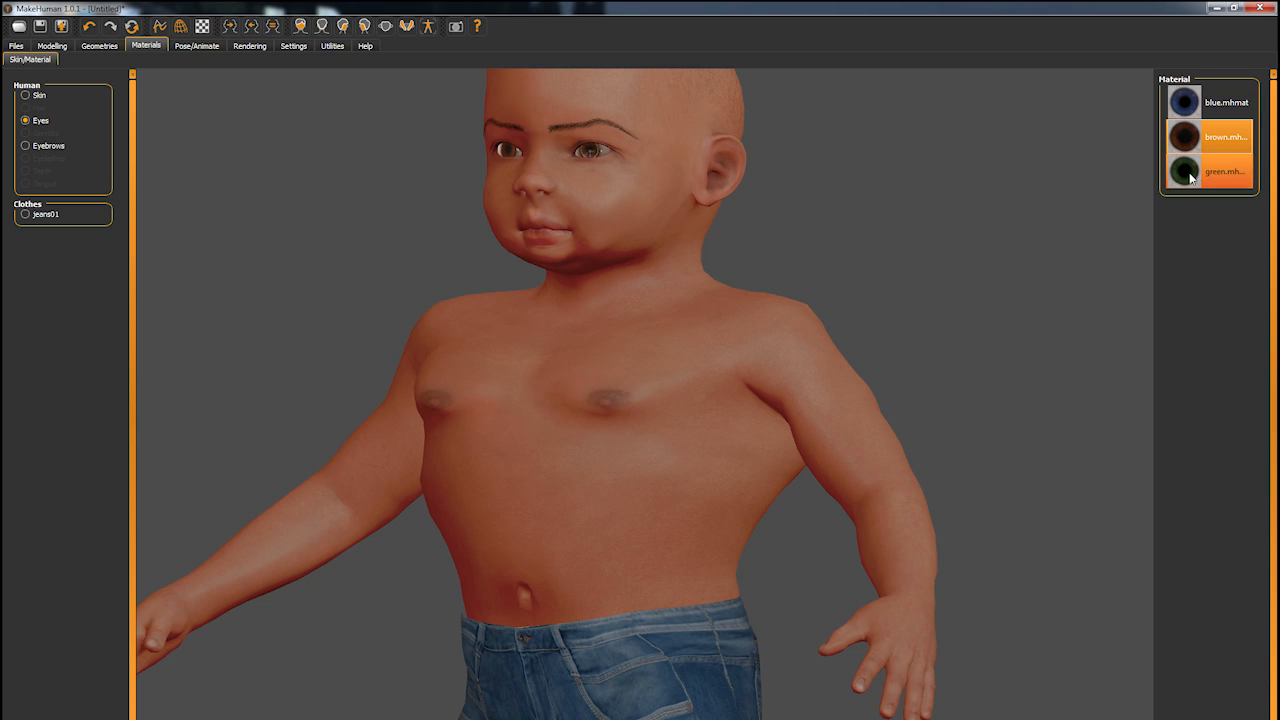
left_click(1183, 140)
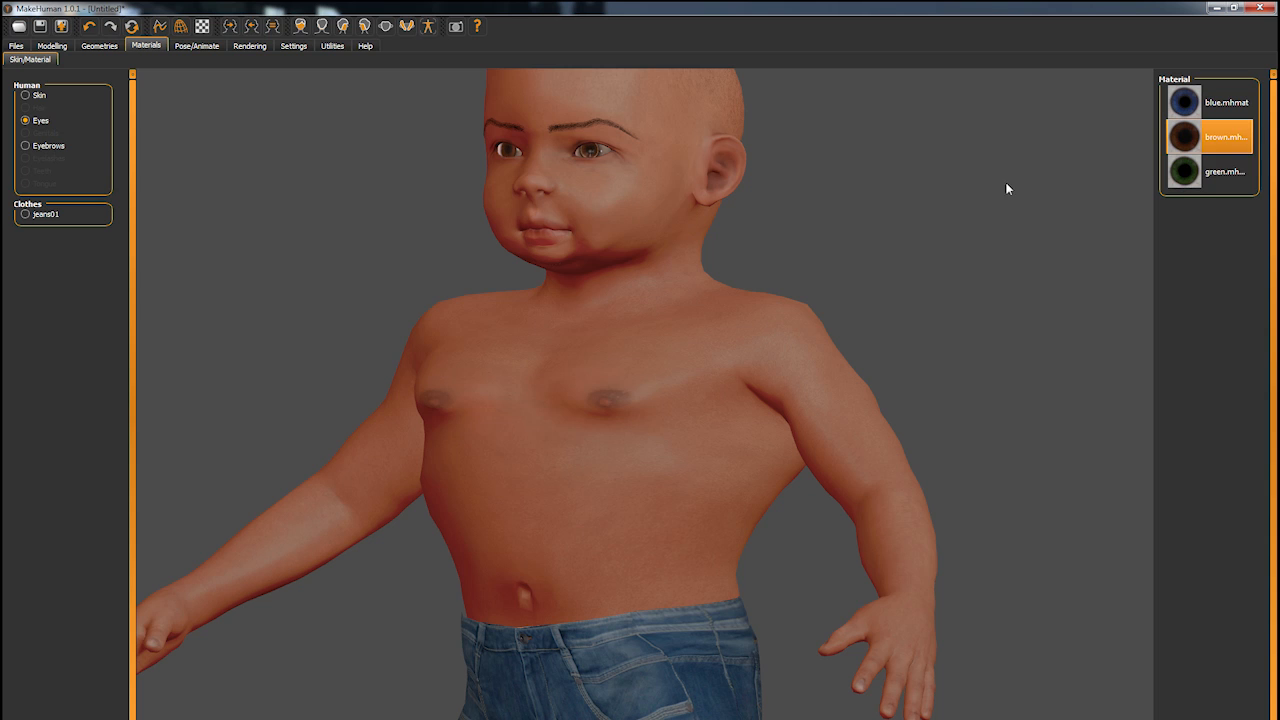
left_click(26, 147)
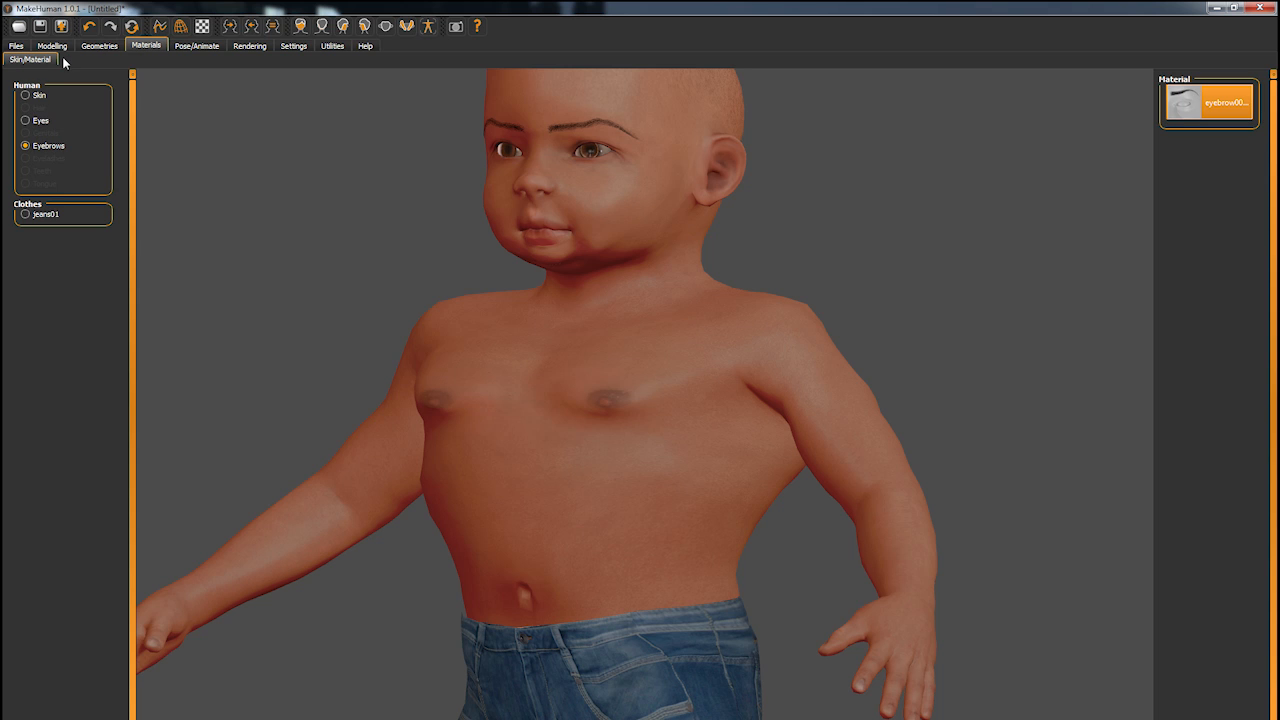
- Look through the rig presets, rendering options, general and background settings, and the application logs
left_click(192, 46)
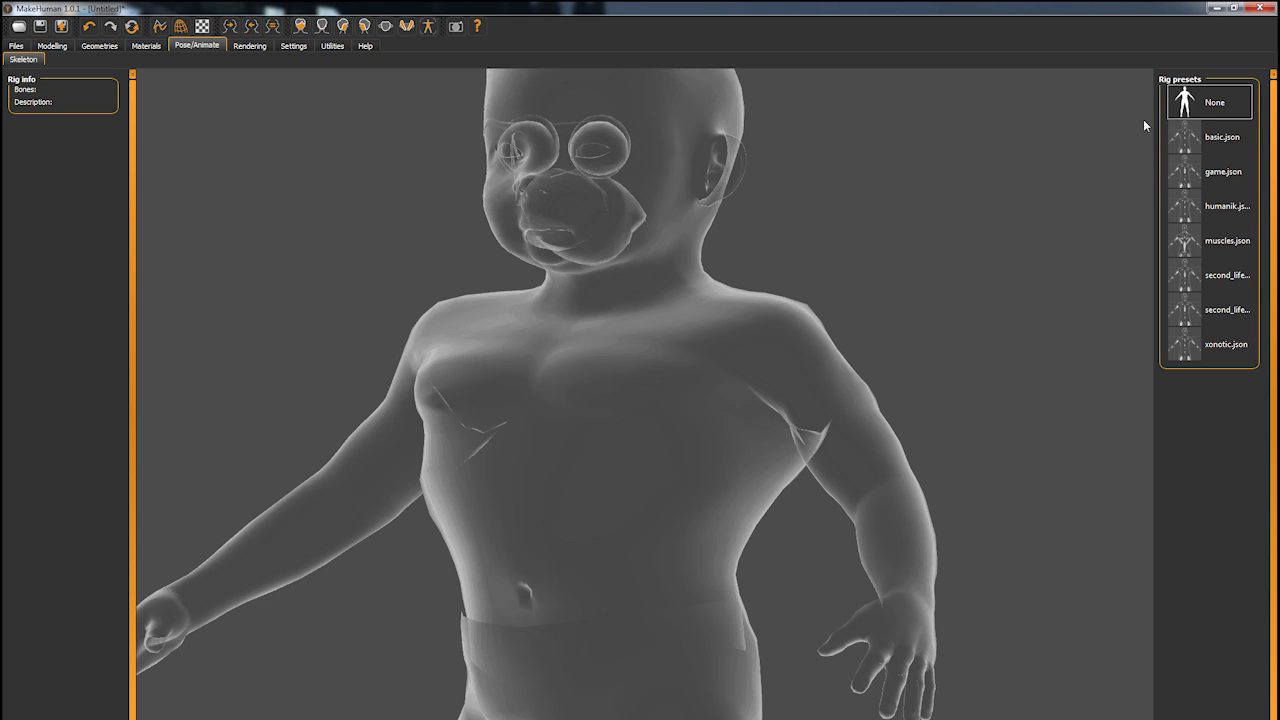
left_click(1195, 106)
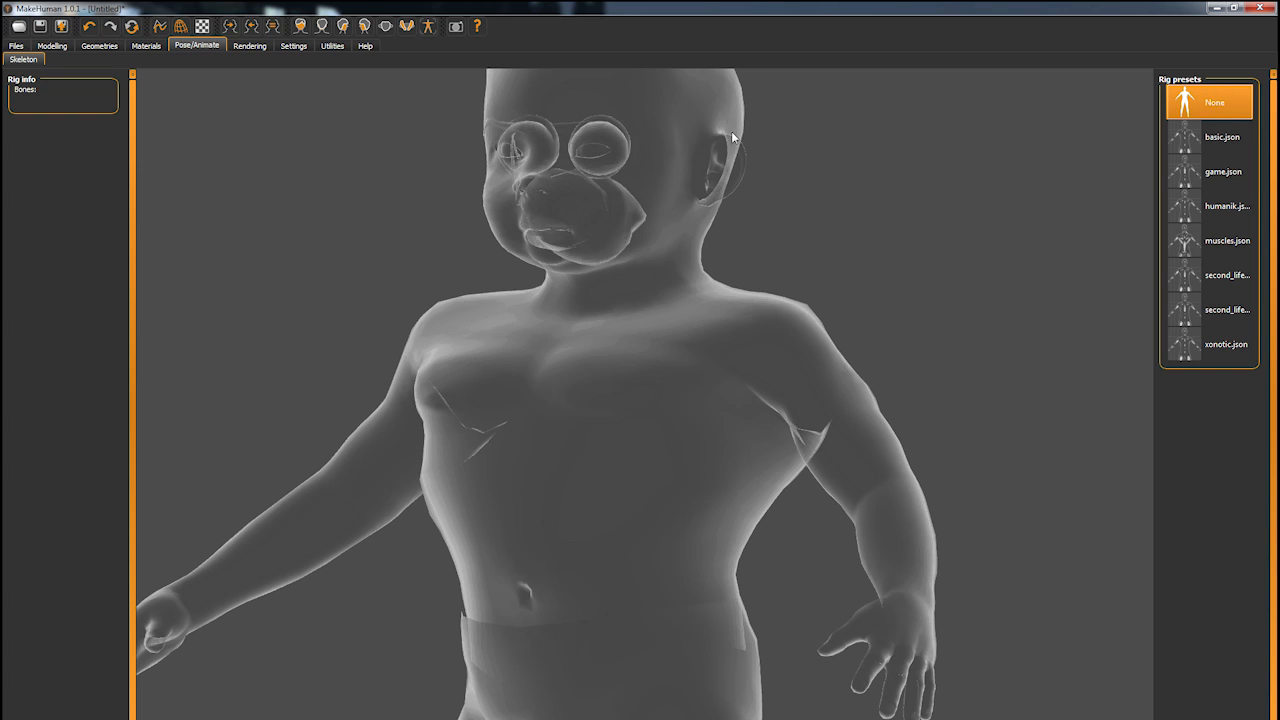
left_click(248, 46)
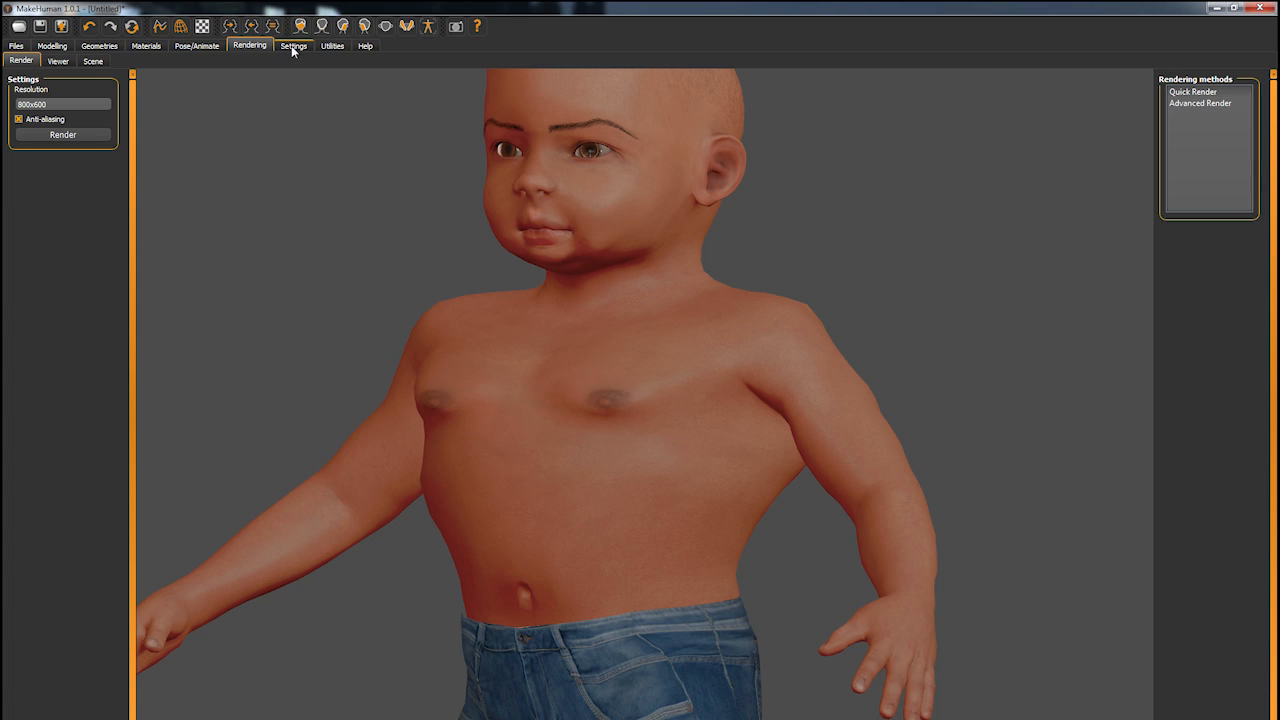
left_click(293, 47)
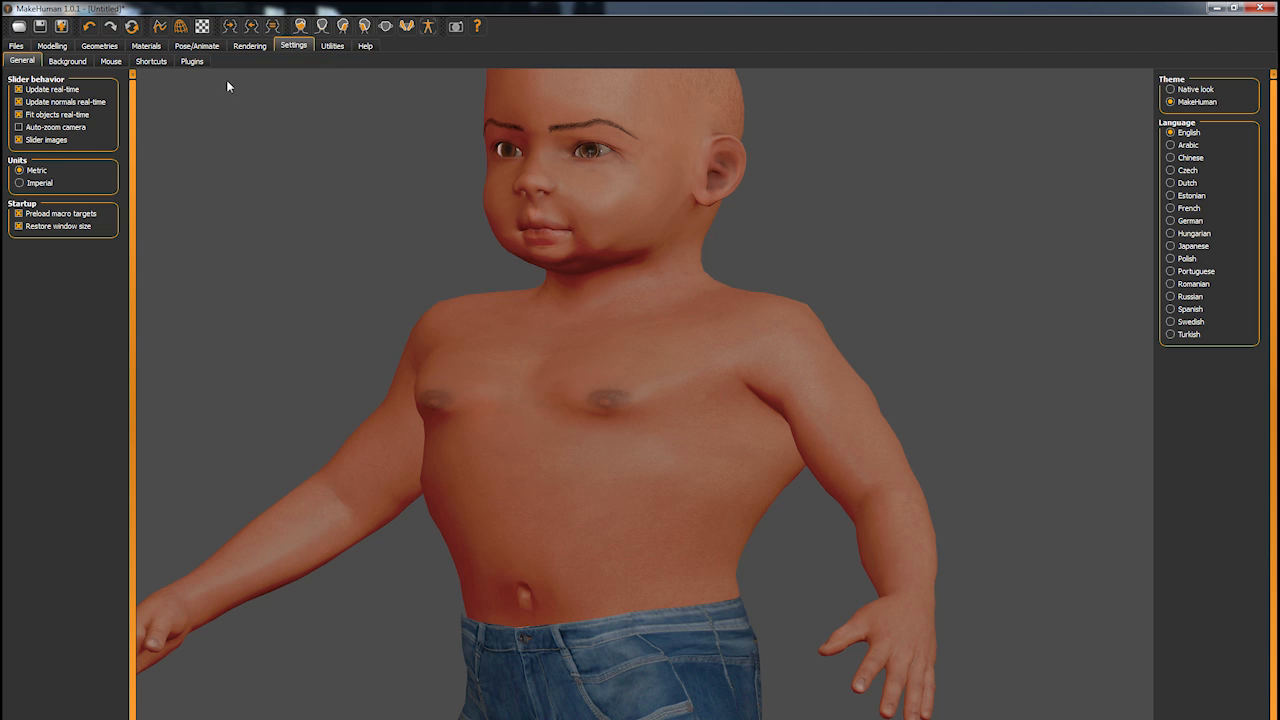
left_click(65, 59)
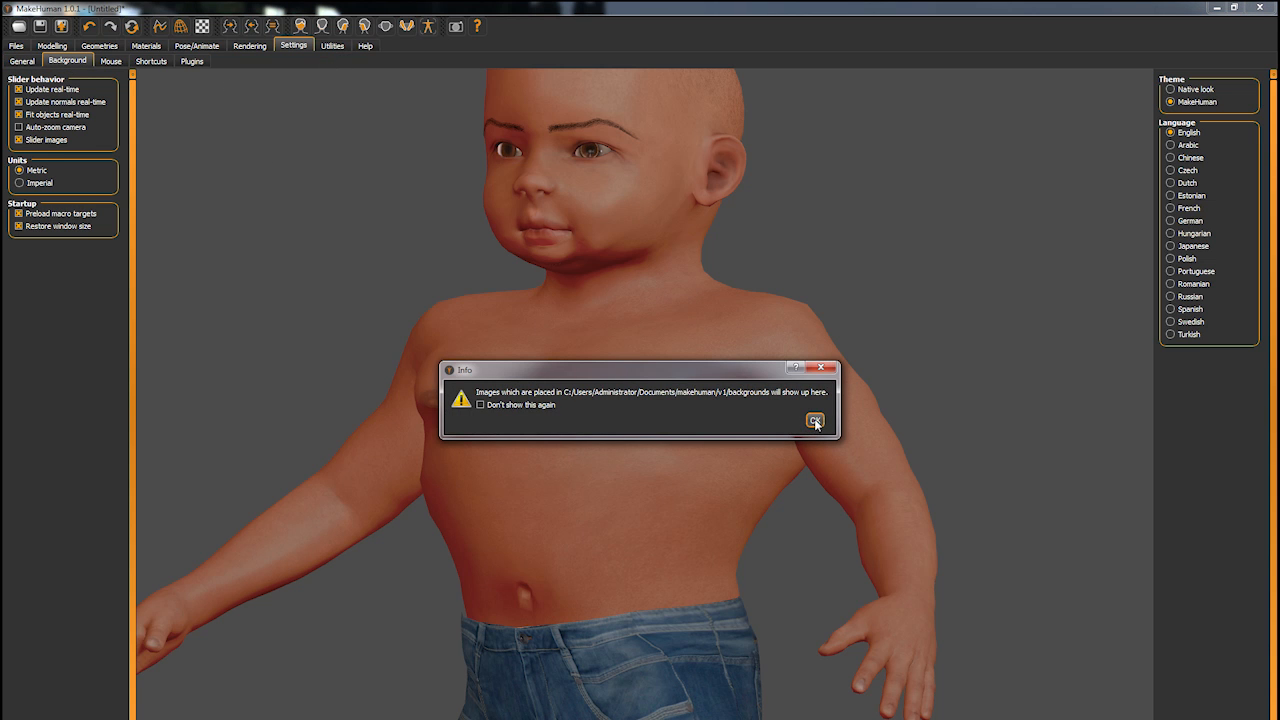
left_click(815, 421)
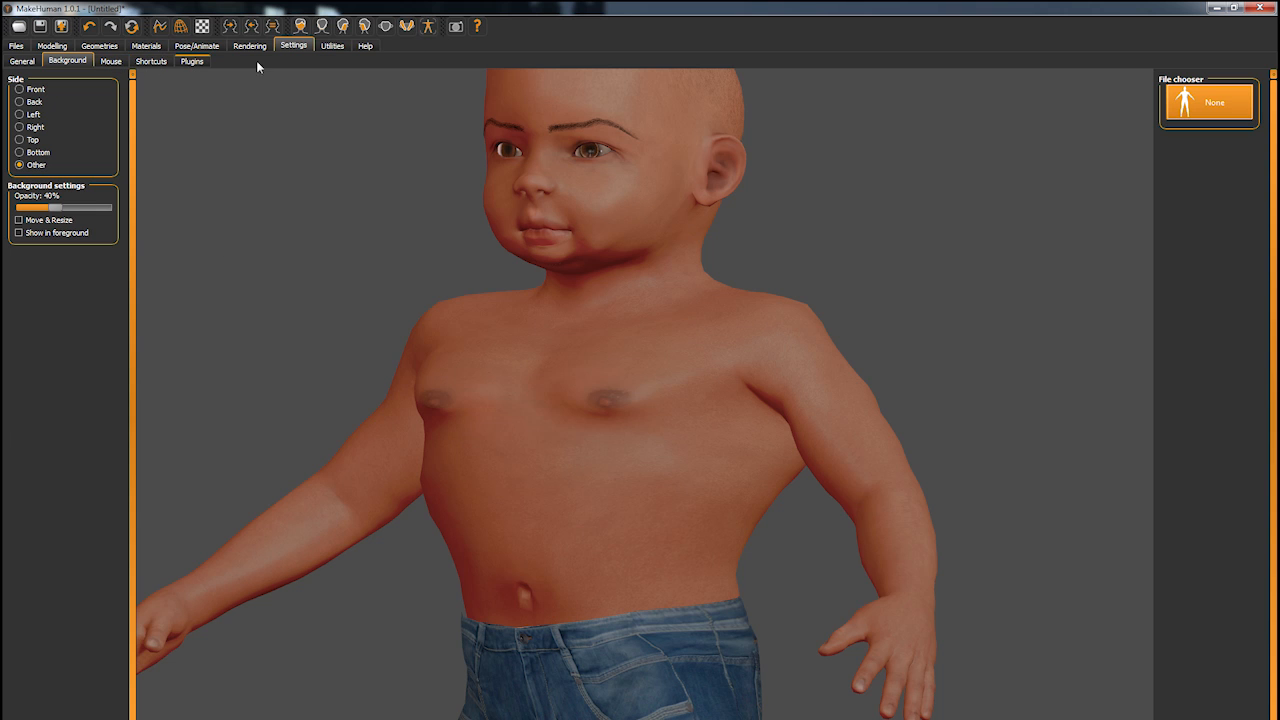
left_click(333, 47)
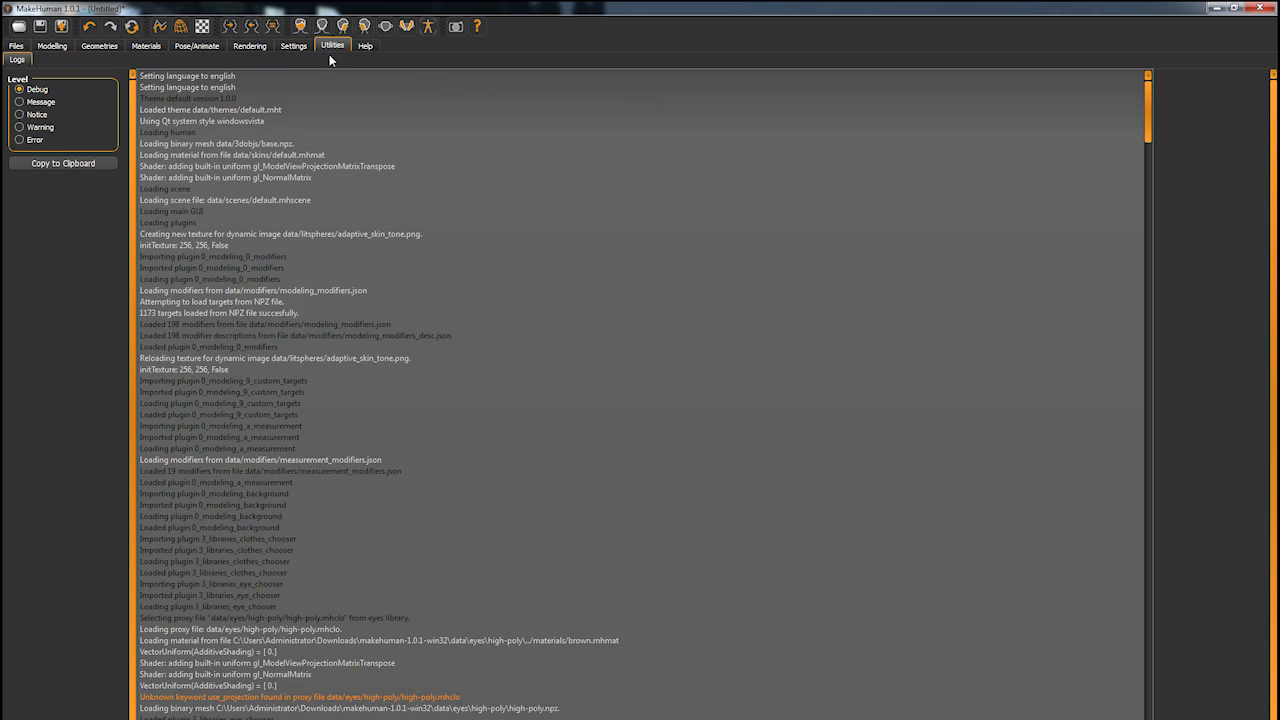
left_click(200, 121)
- Return to the main macro modelling controls and examine the whole figure from an angle
left_click(52, 46)
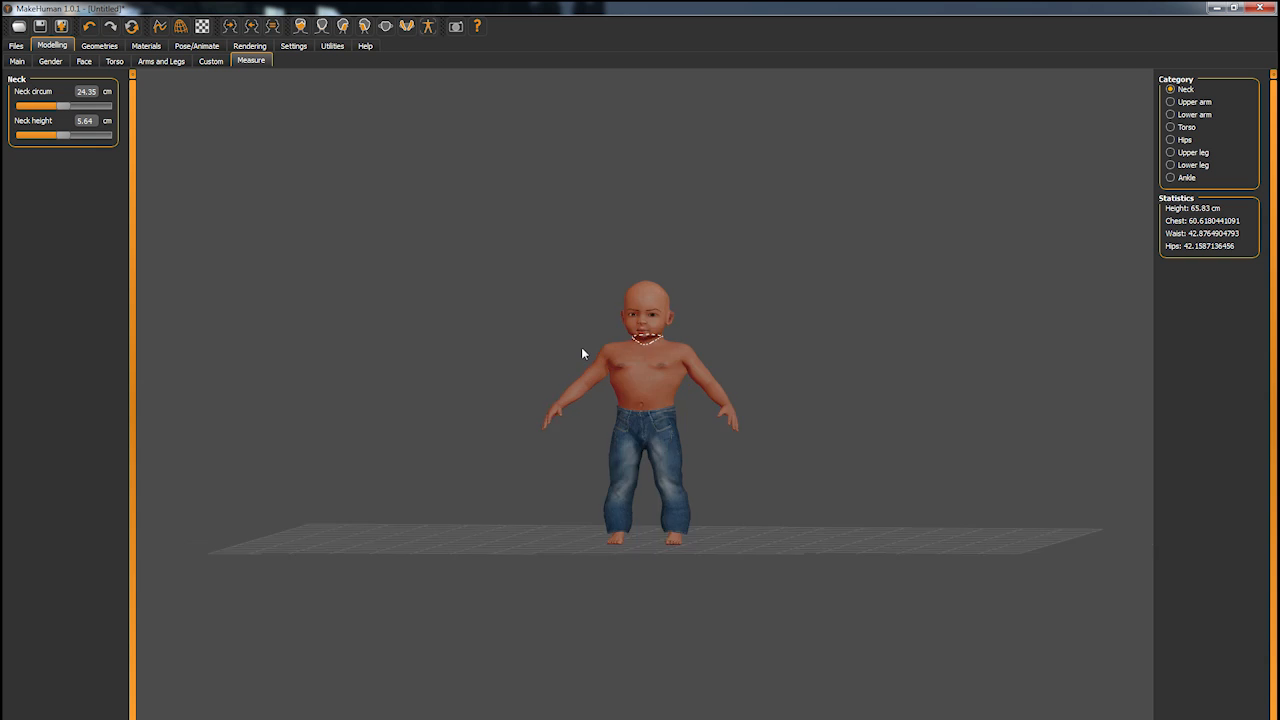
left_click_drag(609, 352, 540, 327)
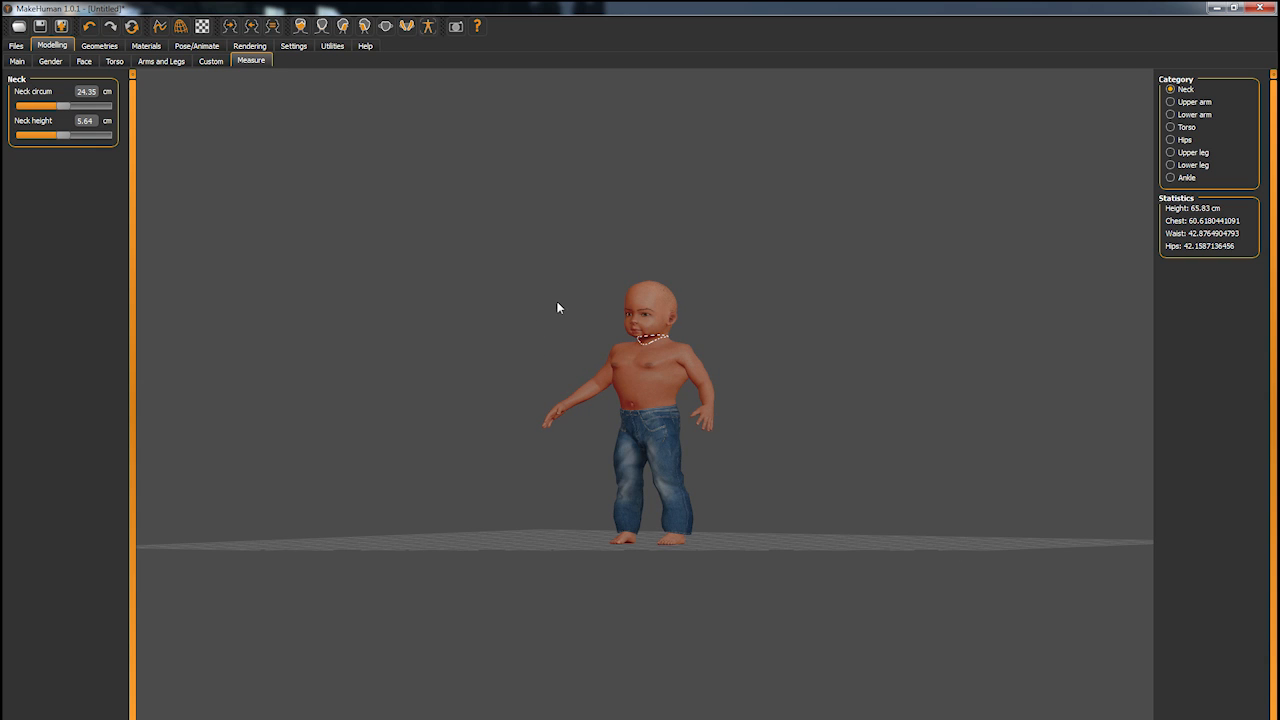
left_click(17, 61)
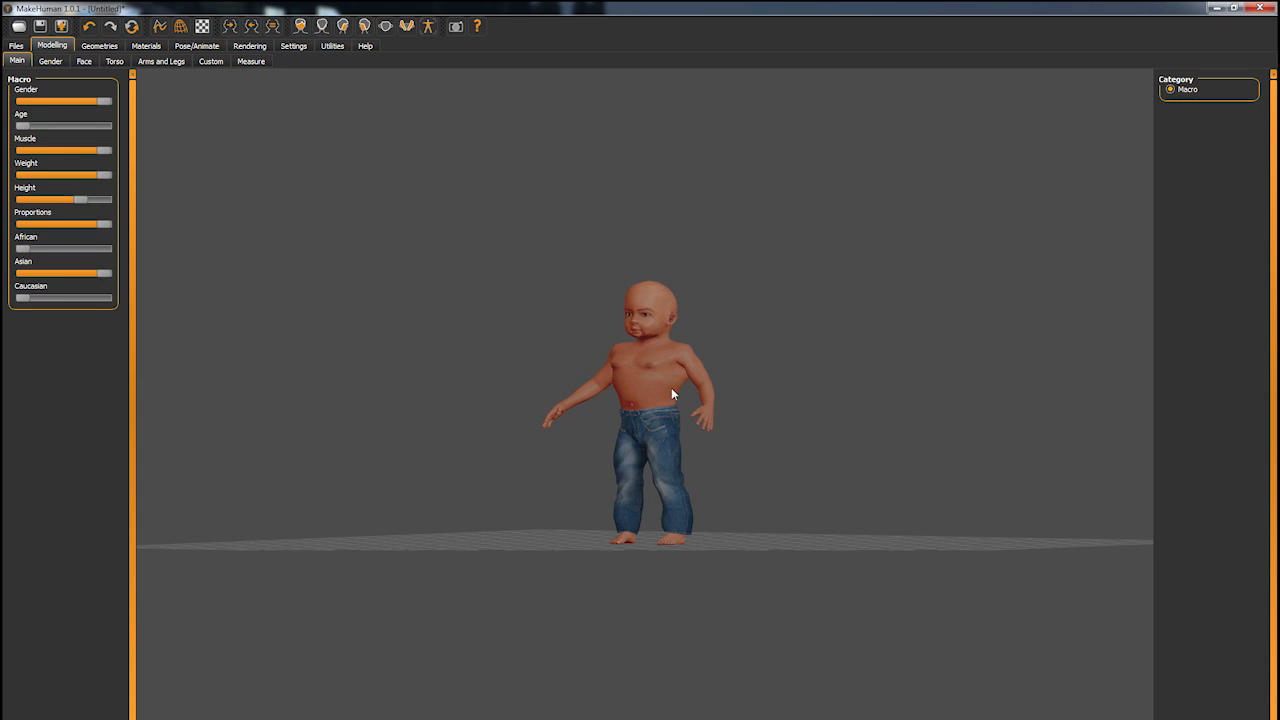
scroll(671, 387, "up", 3)
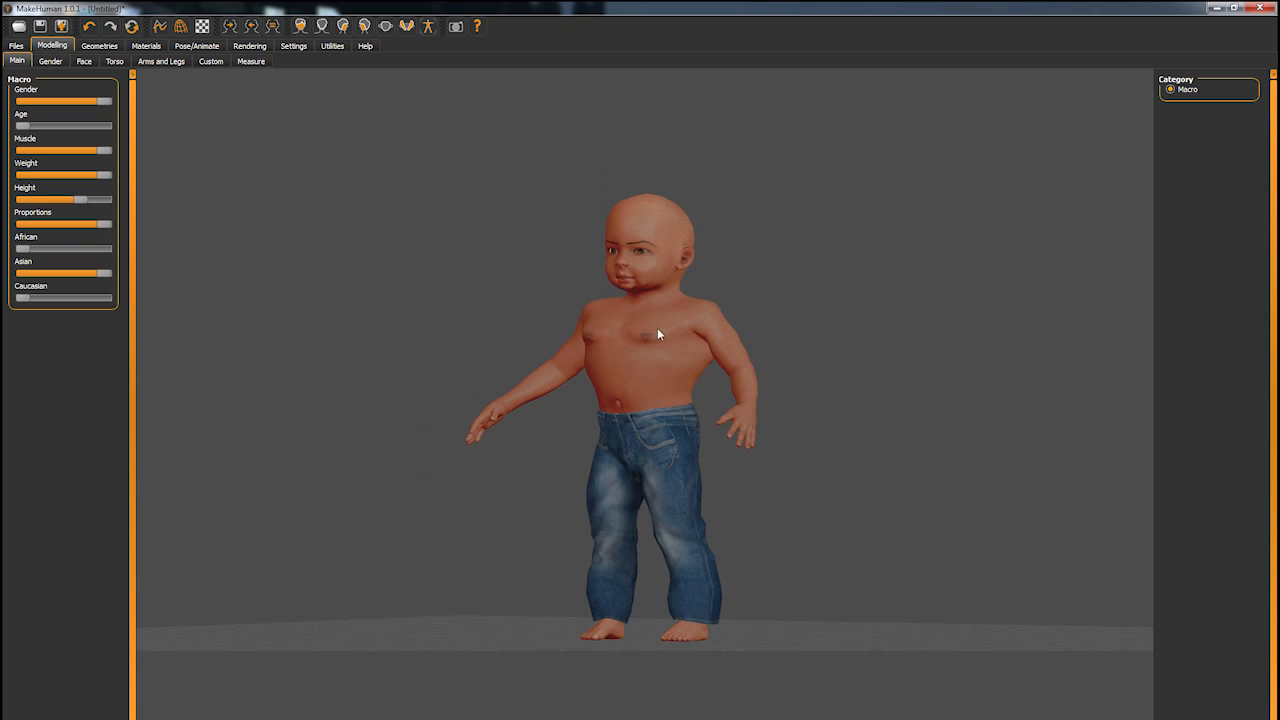
- Set up the export as Blender exchange (mhx) with Rotation limits and Export for Rigify enabled
left_click(16, 46)
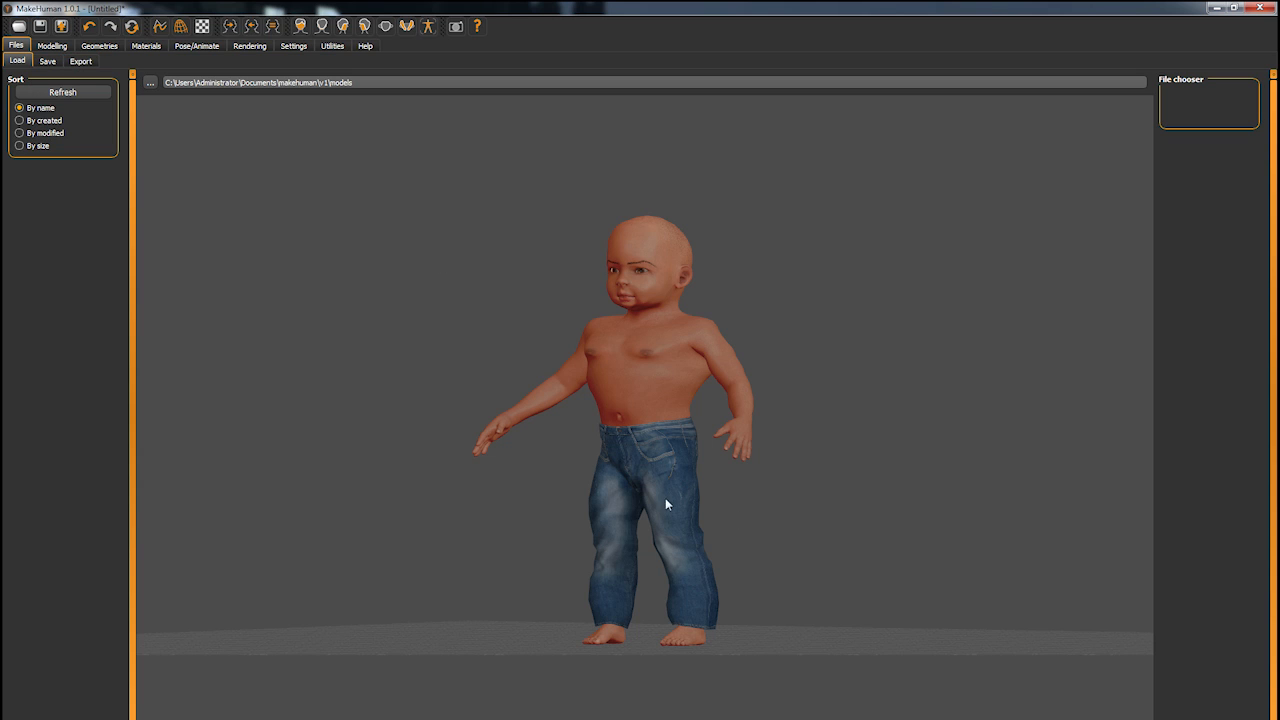
left_click(82, 62)
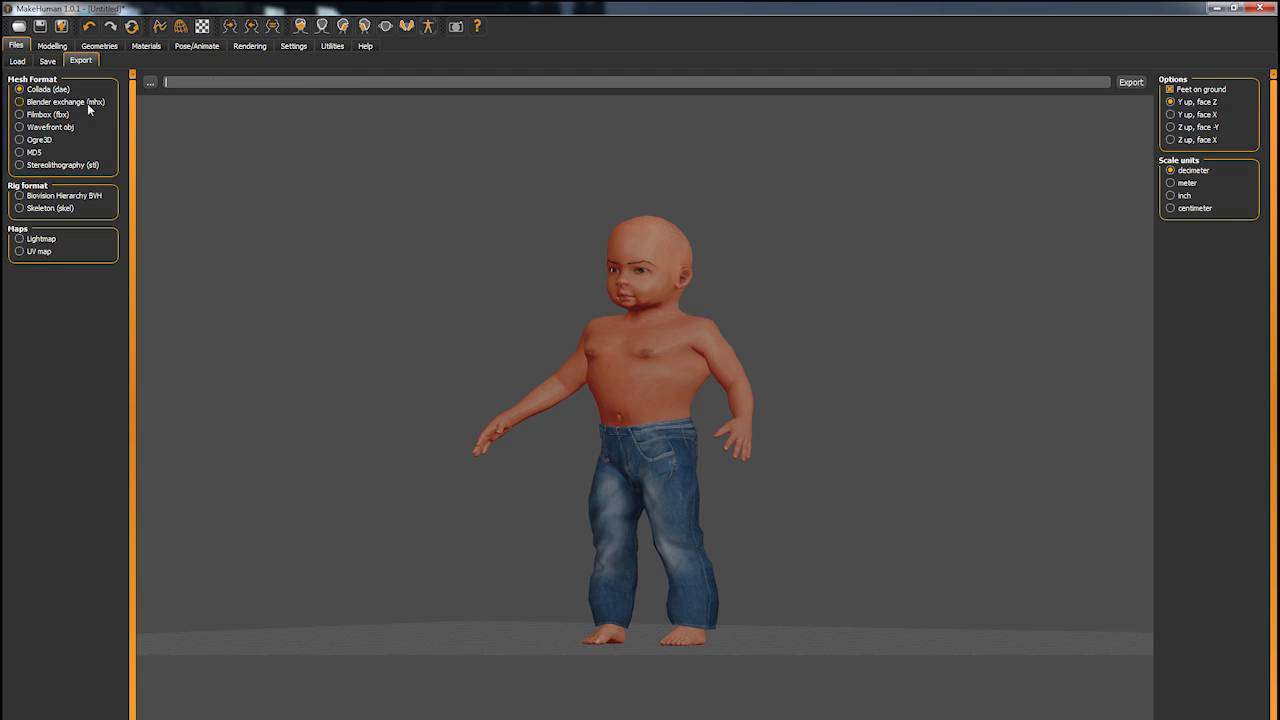
left_click(19, 102)
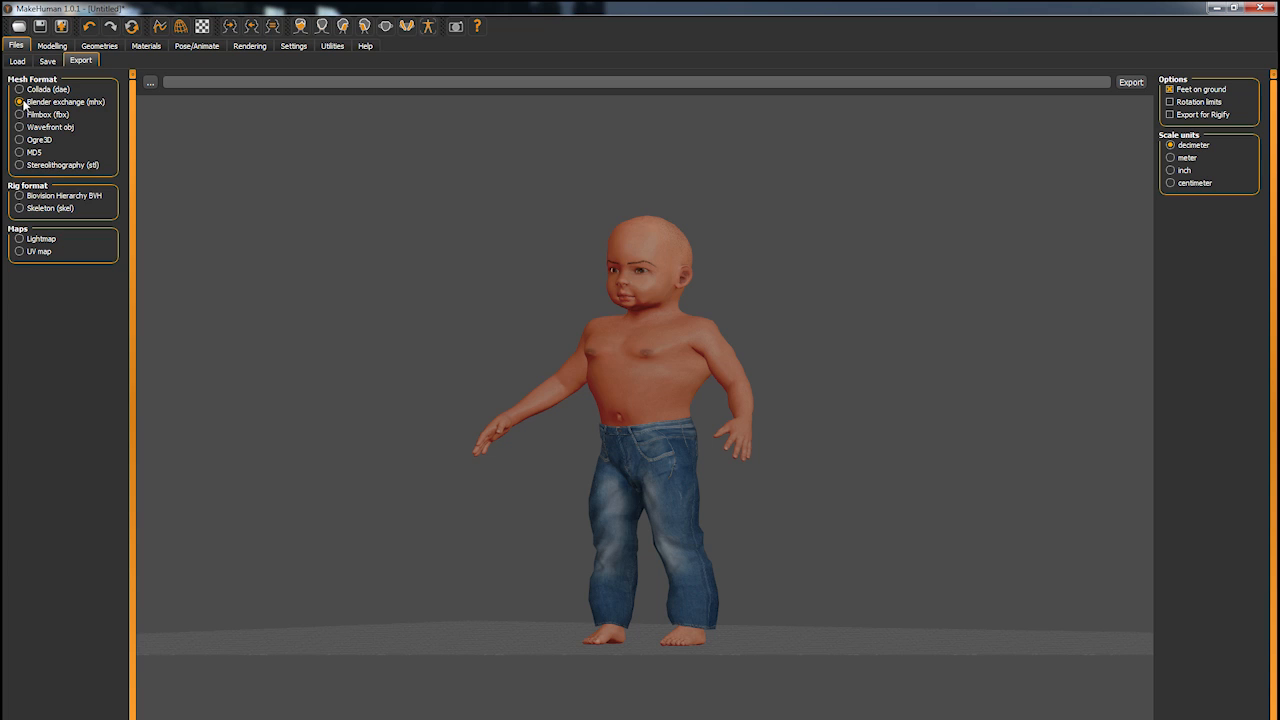
left_click(1171, 103)
left_click(1170, 115)
- Export the figure under the file name KungFuBaby and dismiss the export notice
left_click_drag(734, 393, 711, 406)
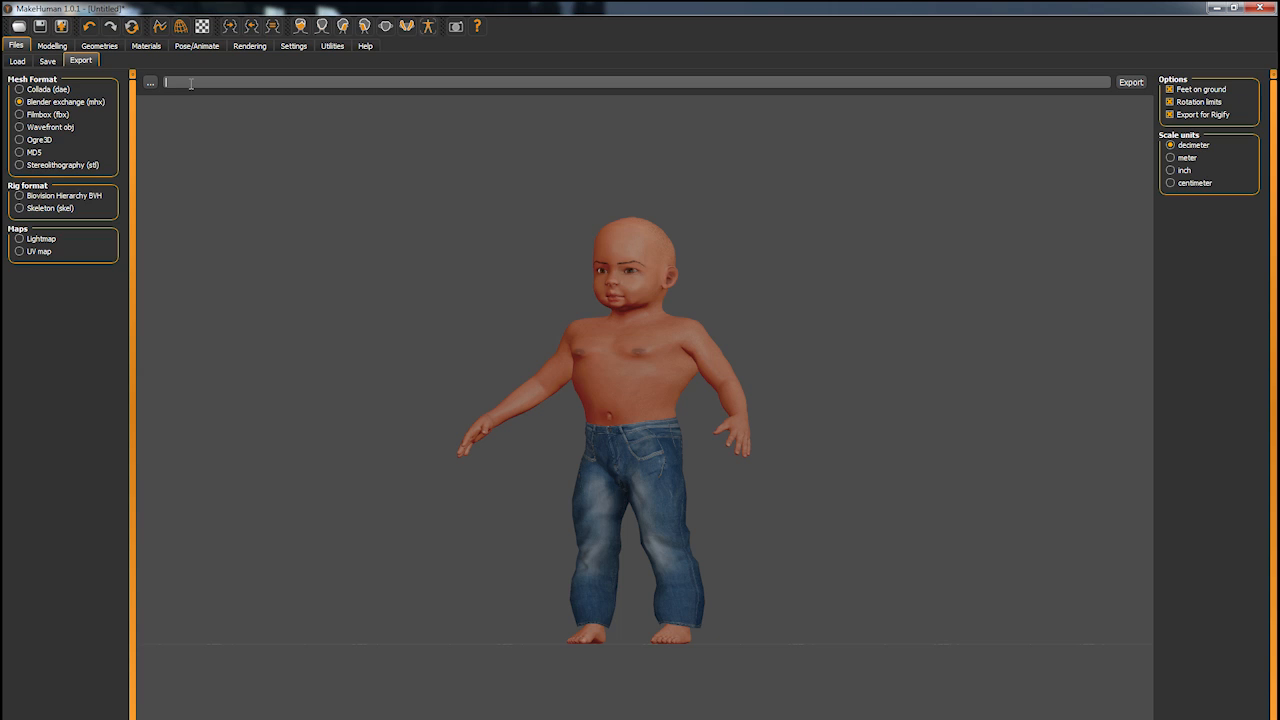
type("KungFuBaby")
left_click(1132, 83)
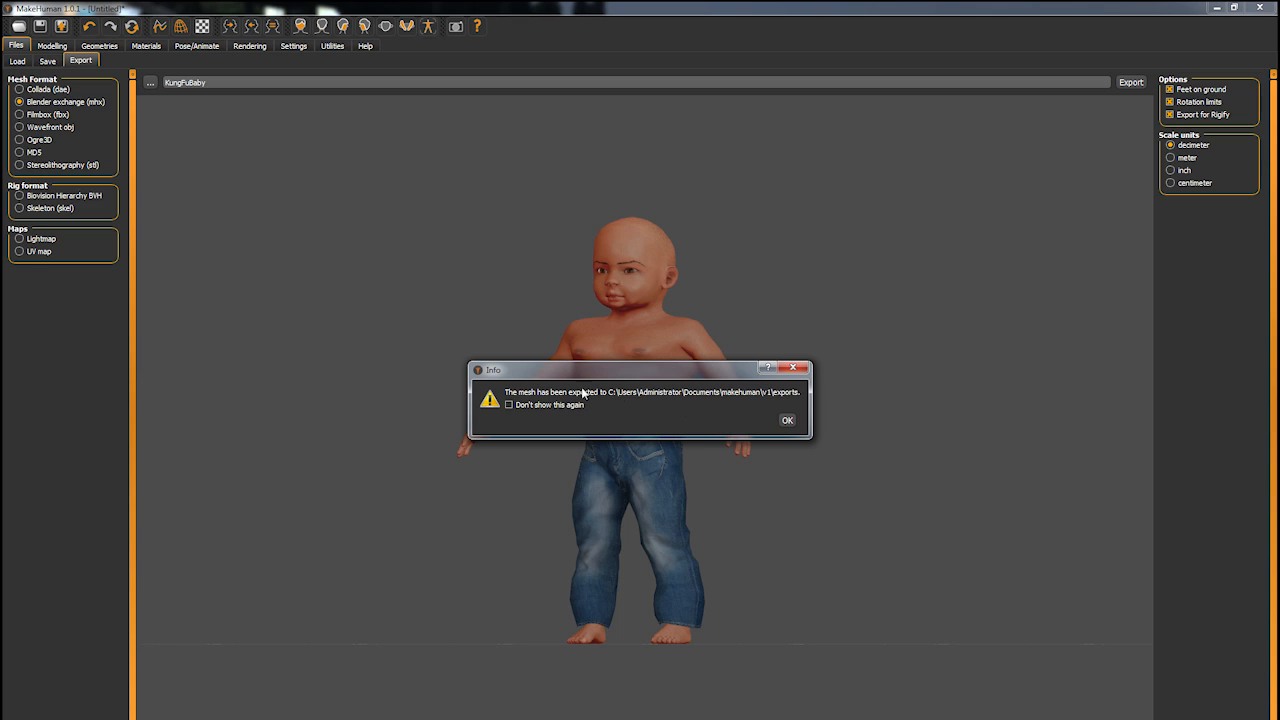
left_click(787, 421)
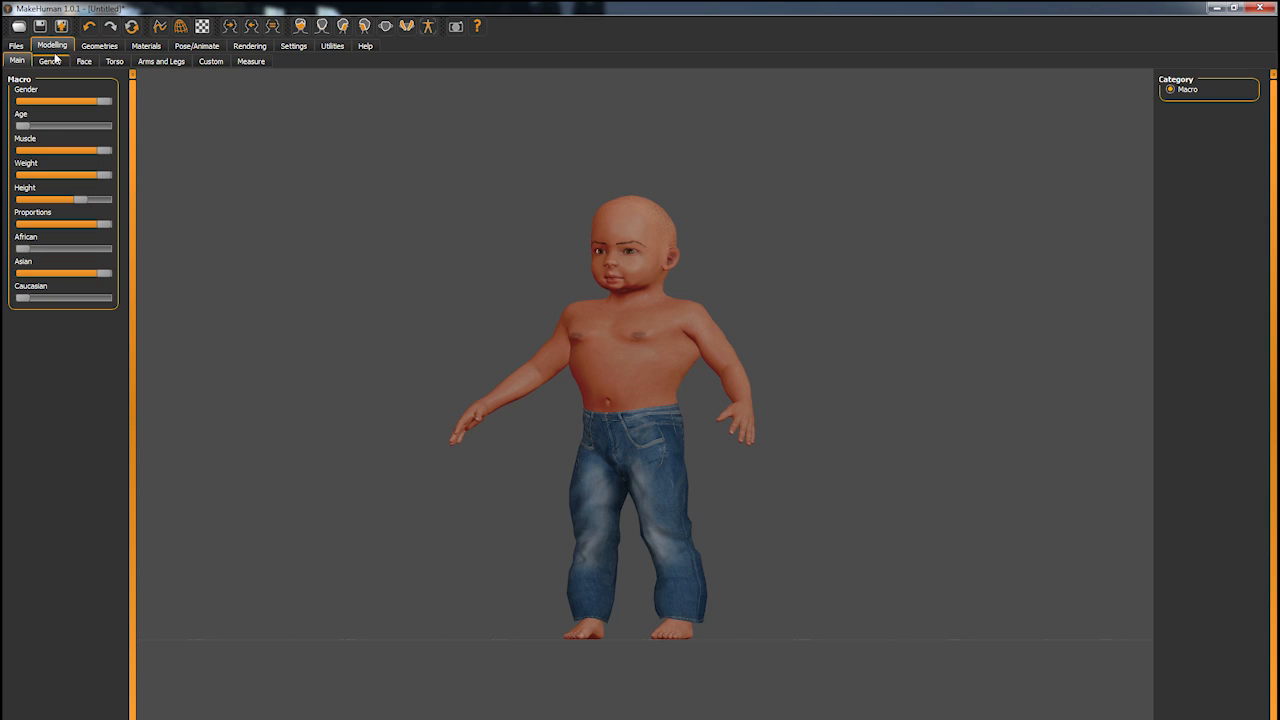
- Try to export the figure again into the exports folder as a Blender exchange file named Test
left_click(16, 47)
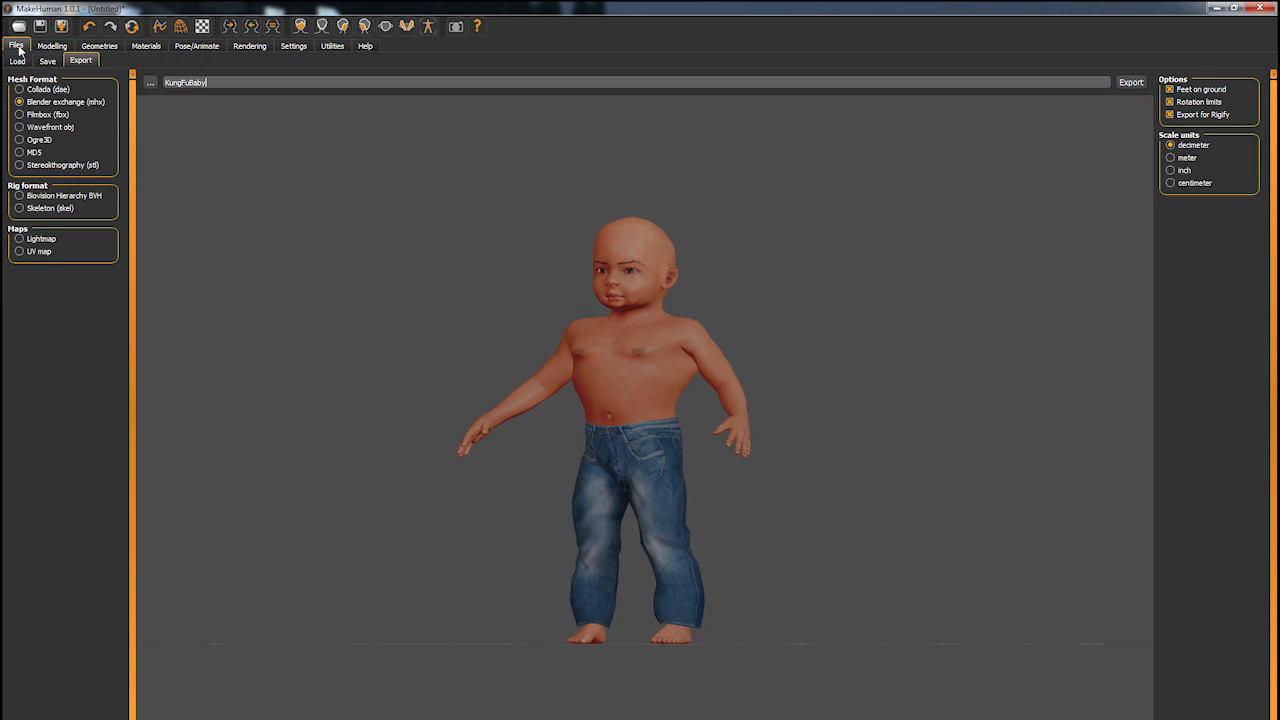
left_click(150, 82)
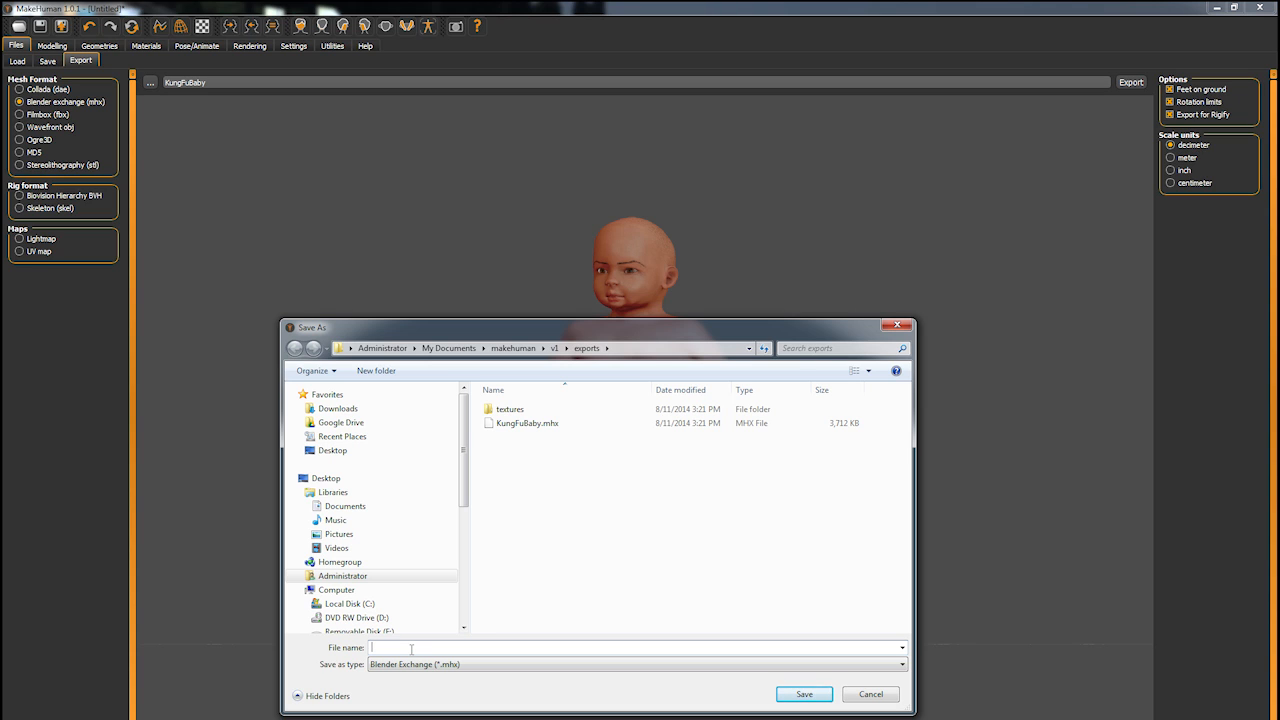
type("Test")
left_click(808, 699)
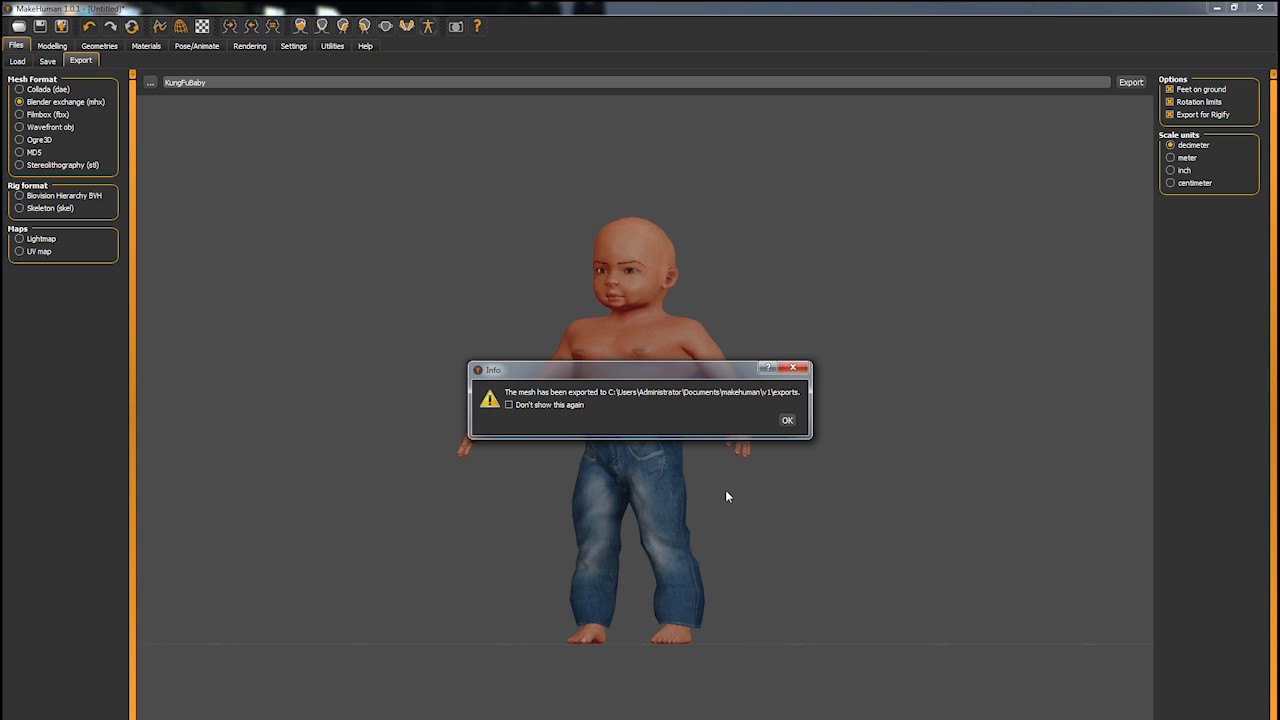
left_click(787, 420)
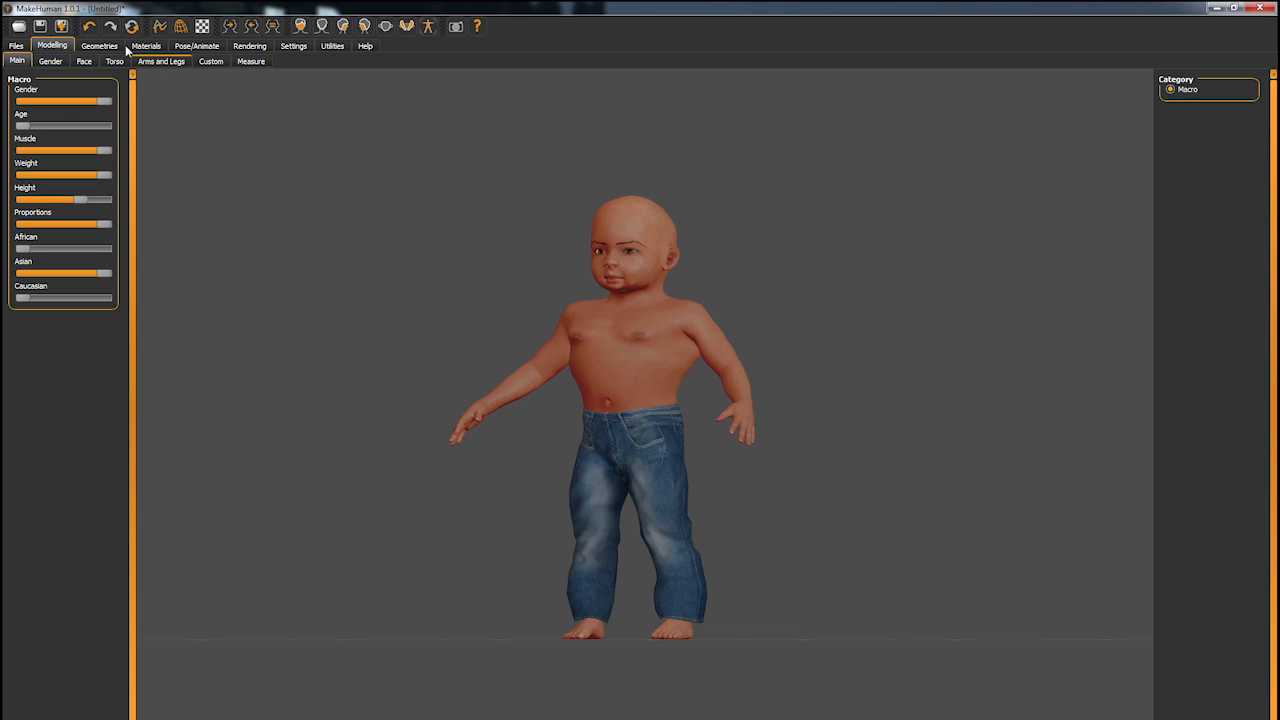
- Browse the exports folder from the export settings to check the exported files, and leave without saving
left_click(16, 46)
left_click(80, 61)
left_click(150, 83)
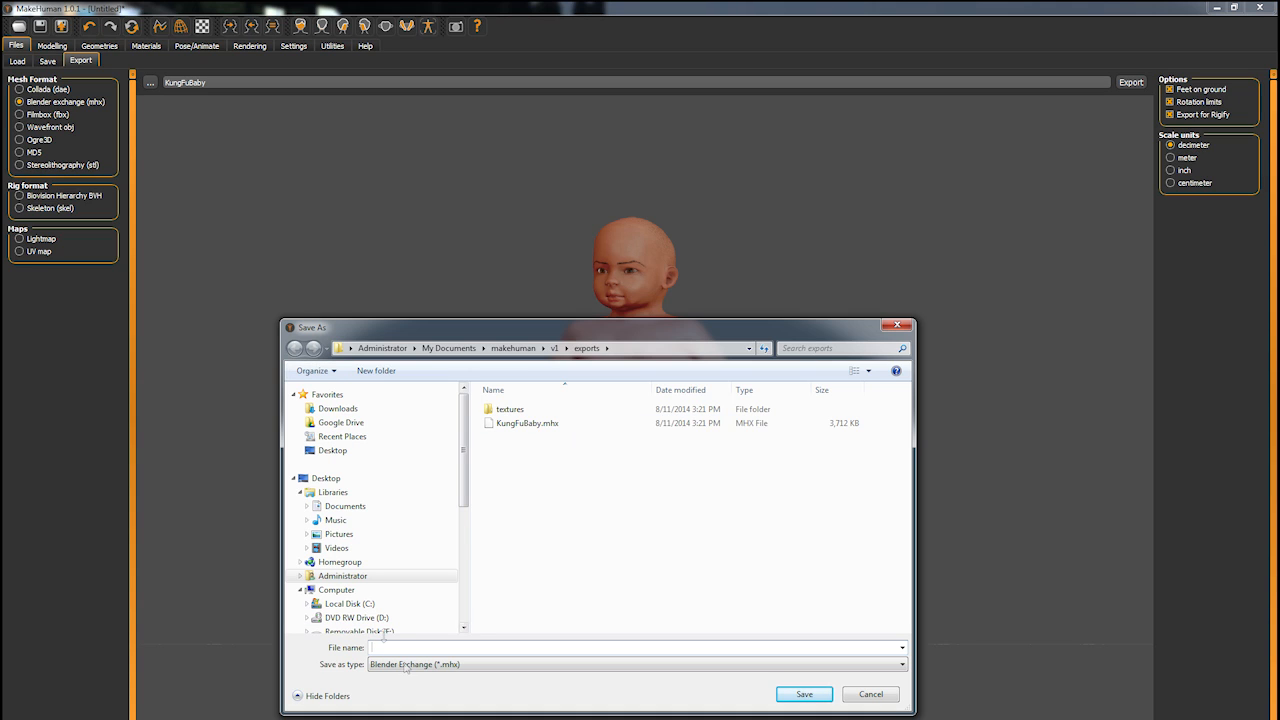
left_click(864, 692)
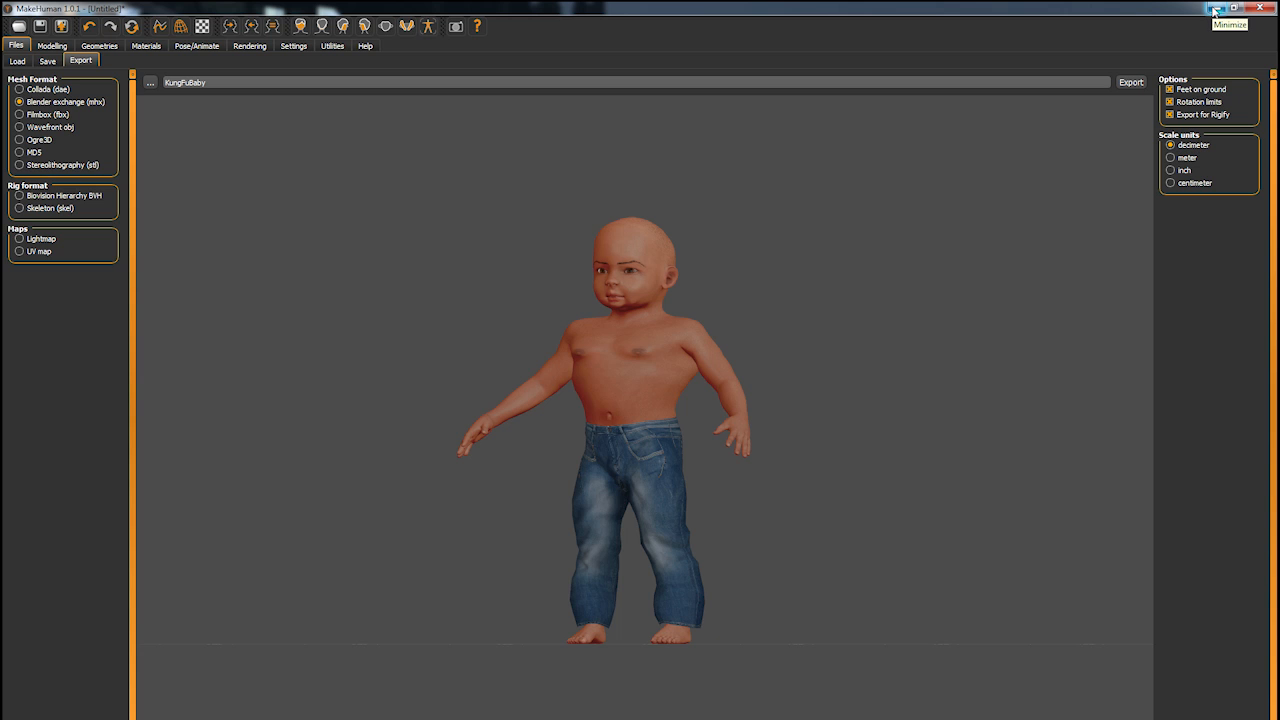
- Switch to Blender and delete the default cube from the start-up scene
left_click(1215, 9)
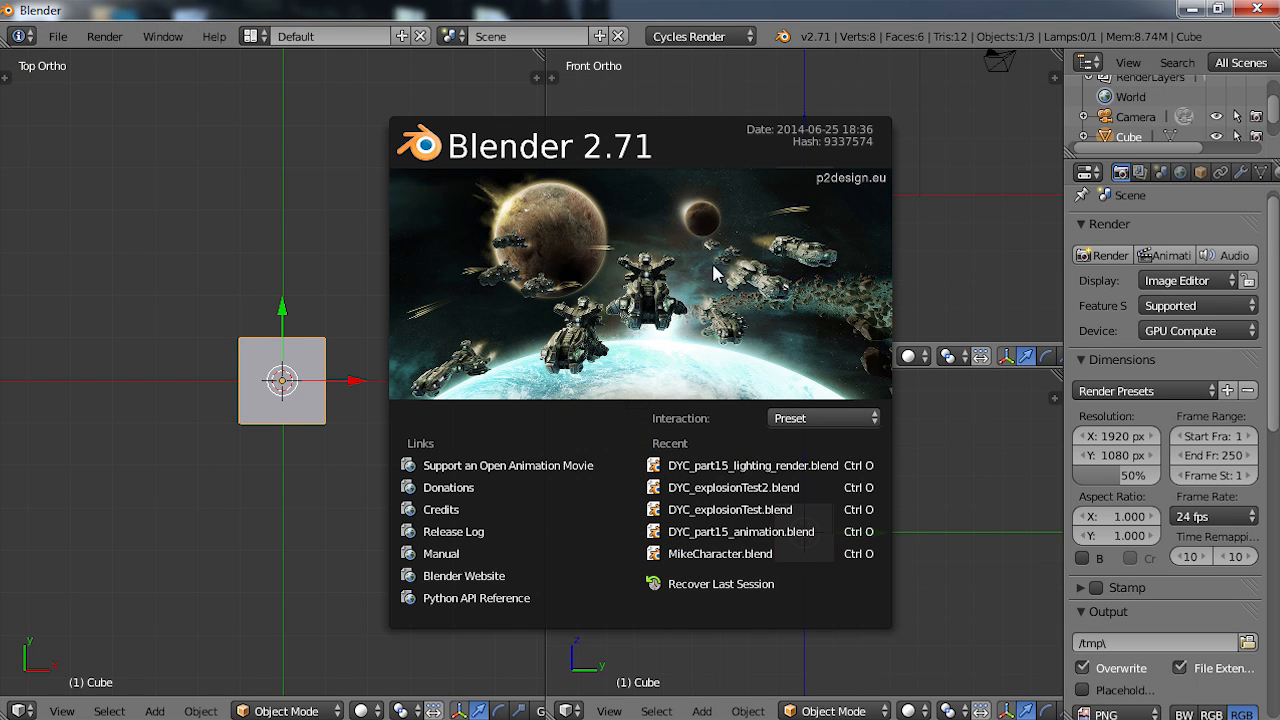
left_click(172, 500)
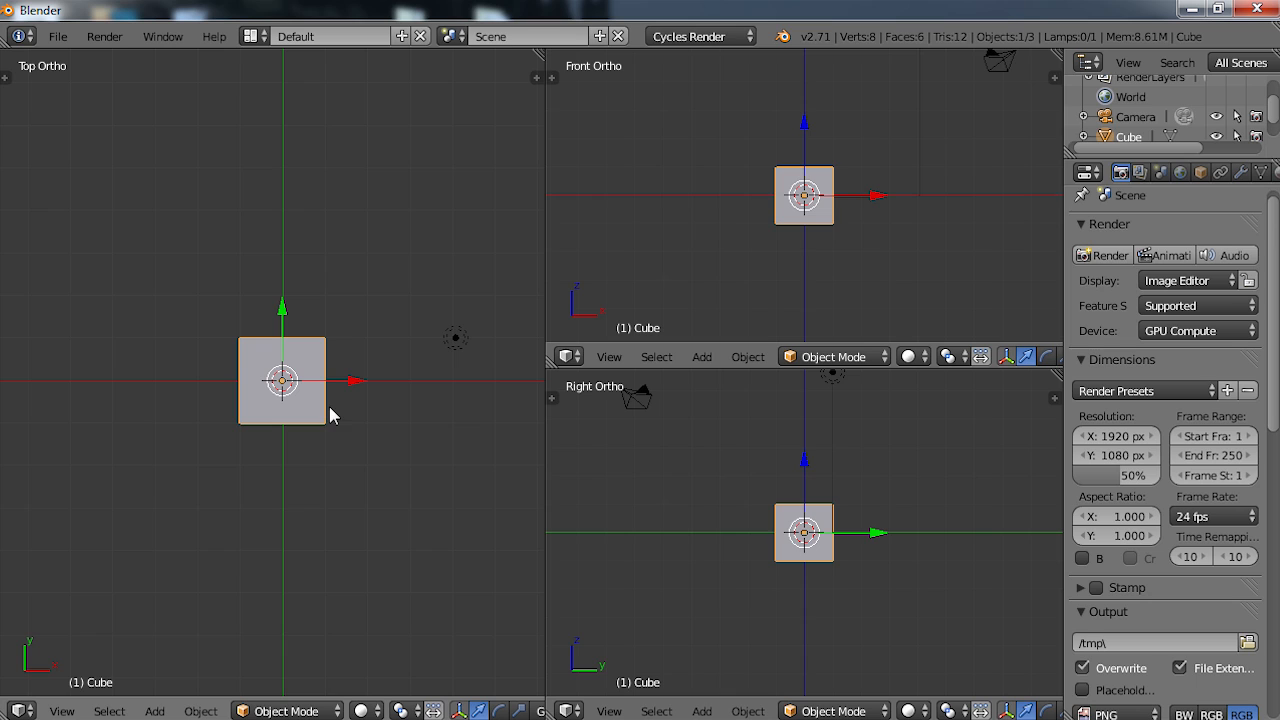
key("x")
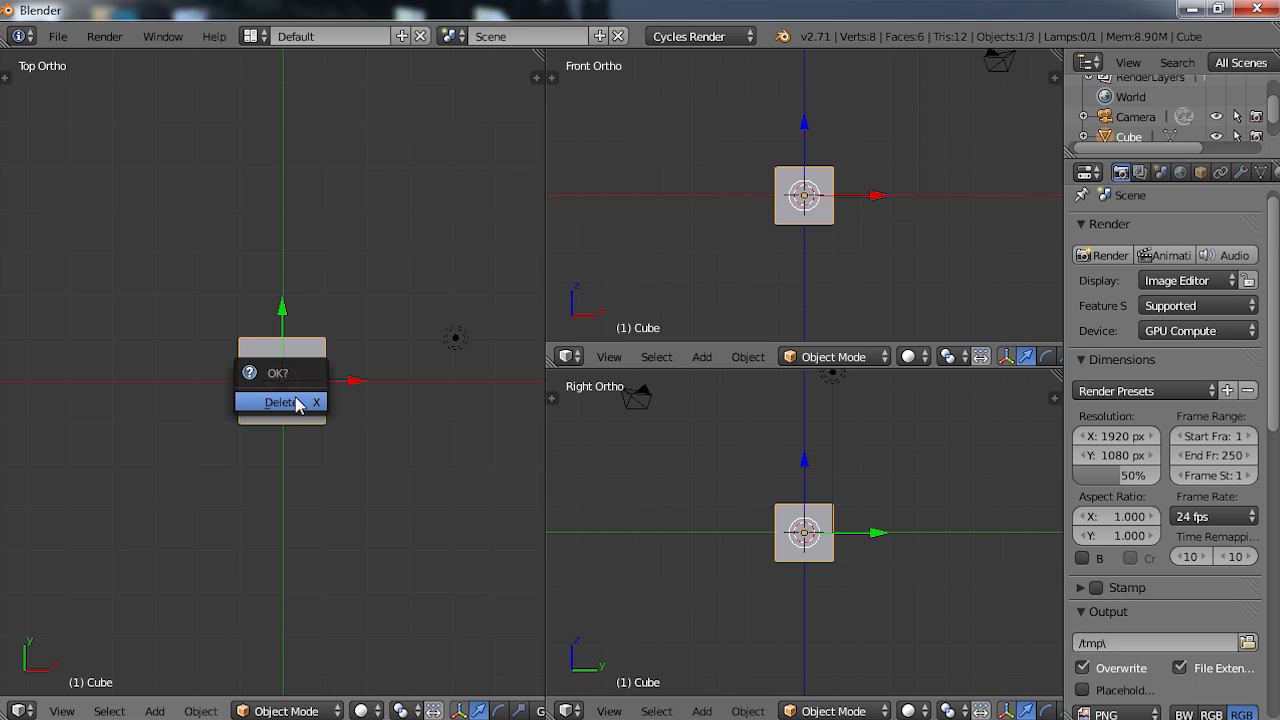
left_click(313, 403)
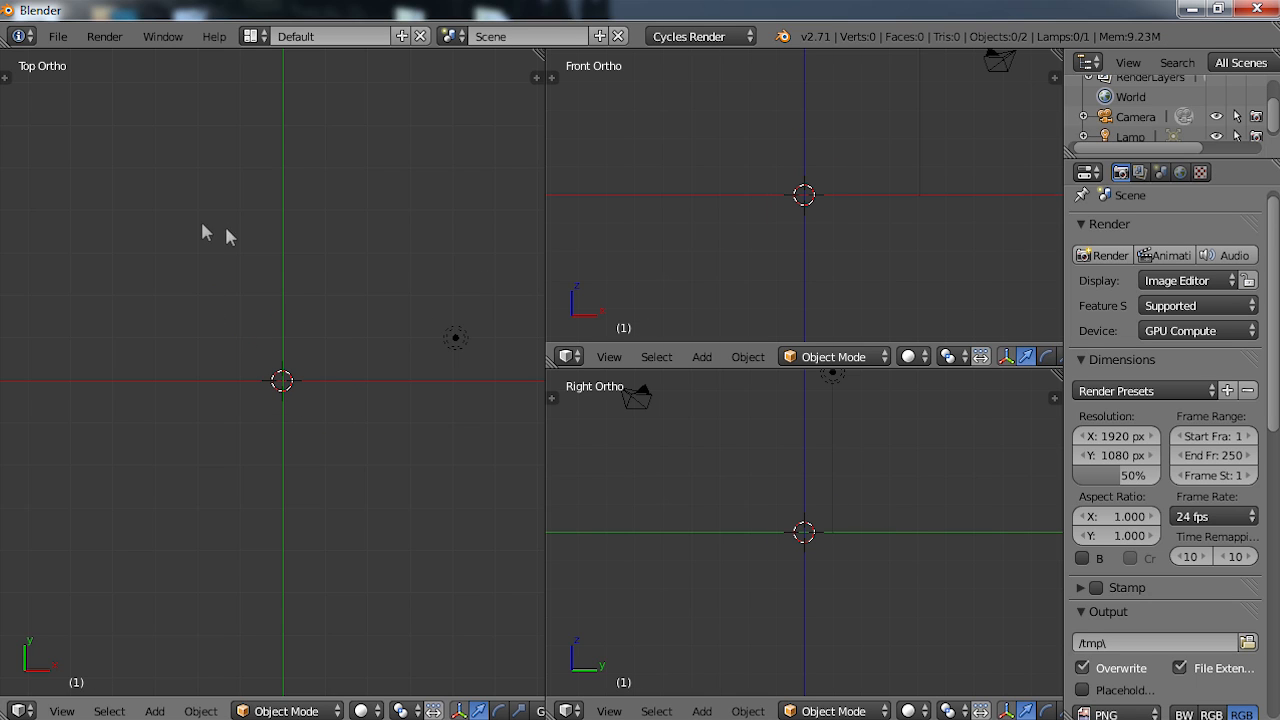
- Make sure Auto Run Python Scripts is enabled in the file settings of the user preferences
left_click(59, 38)
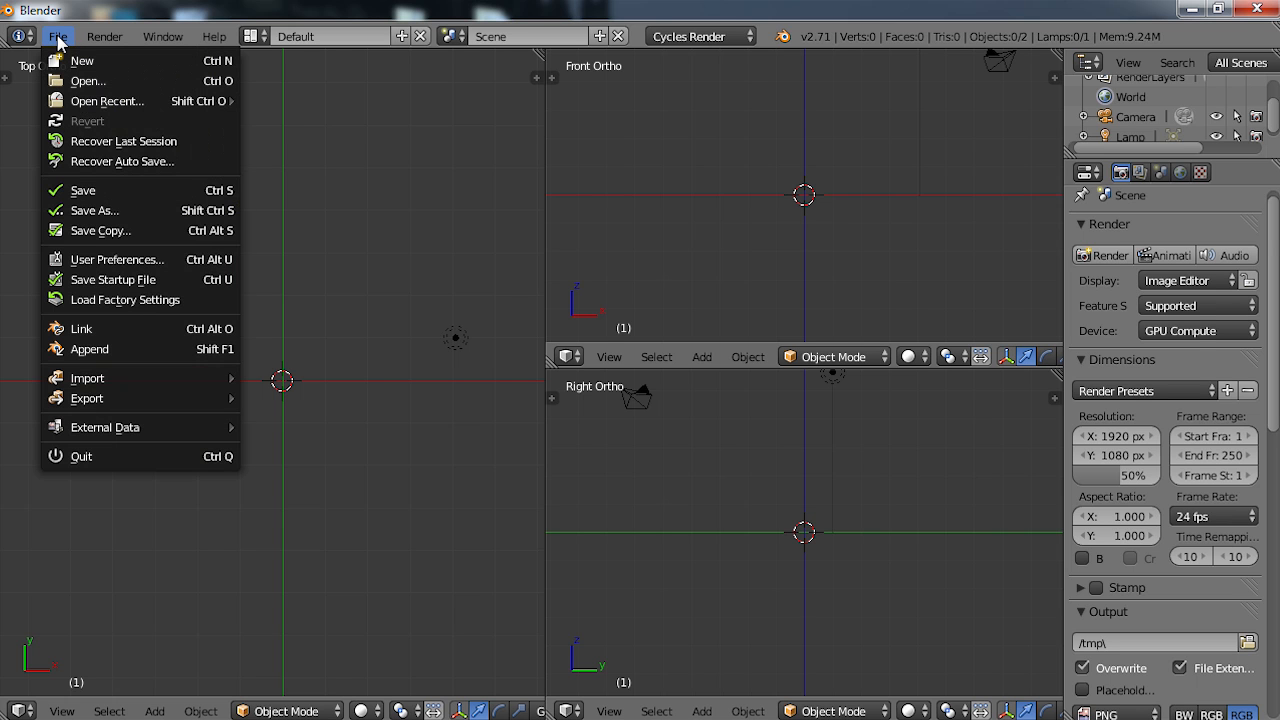
left_click(97, 264)
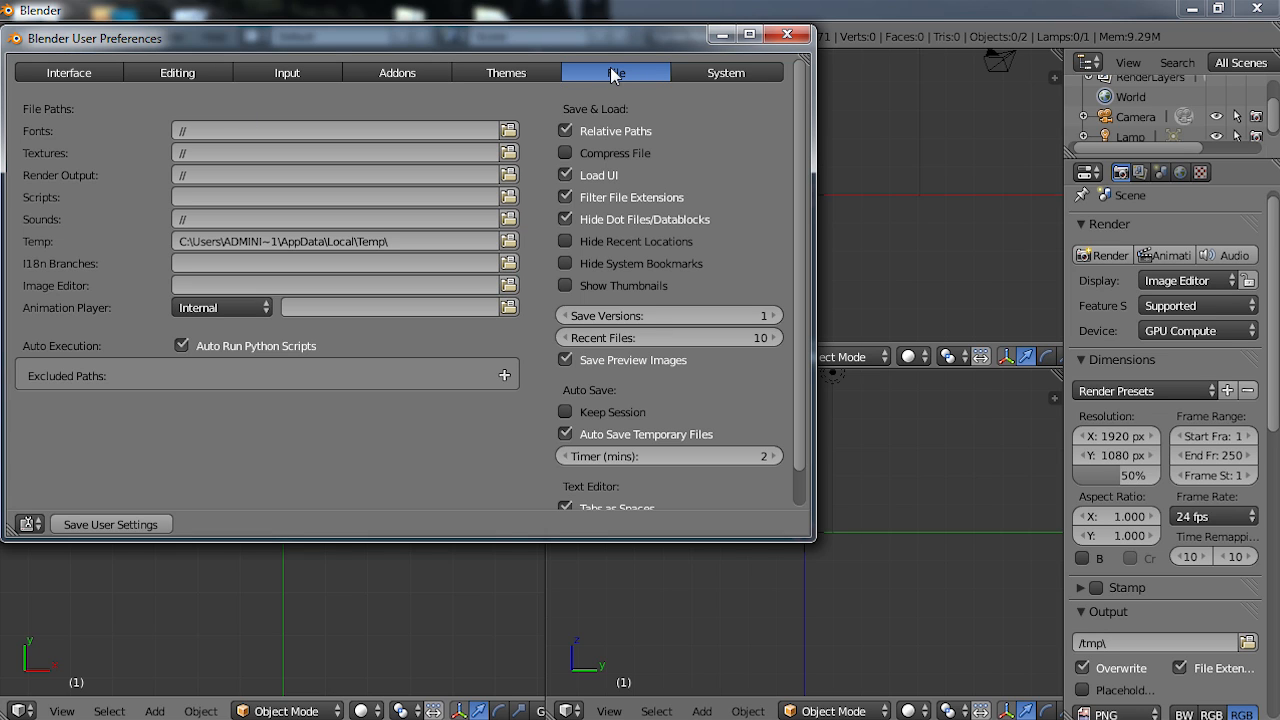
left_click(180, 346)
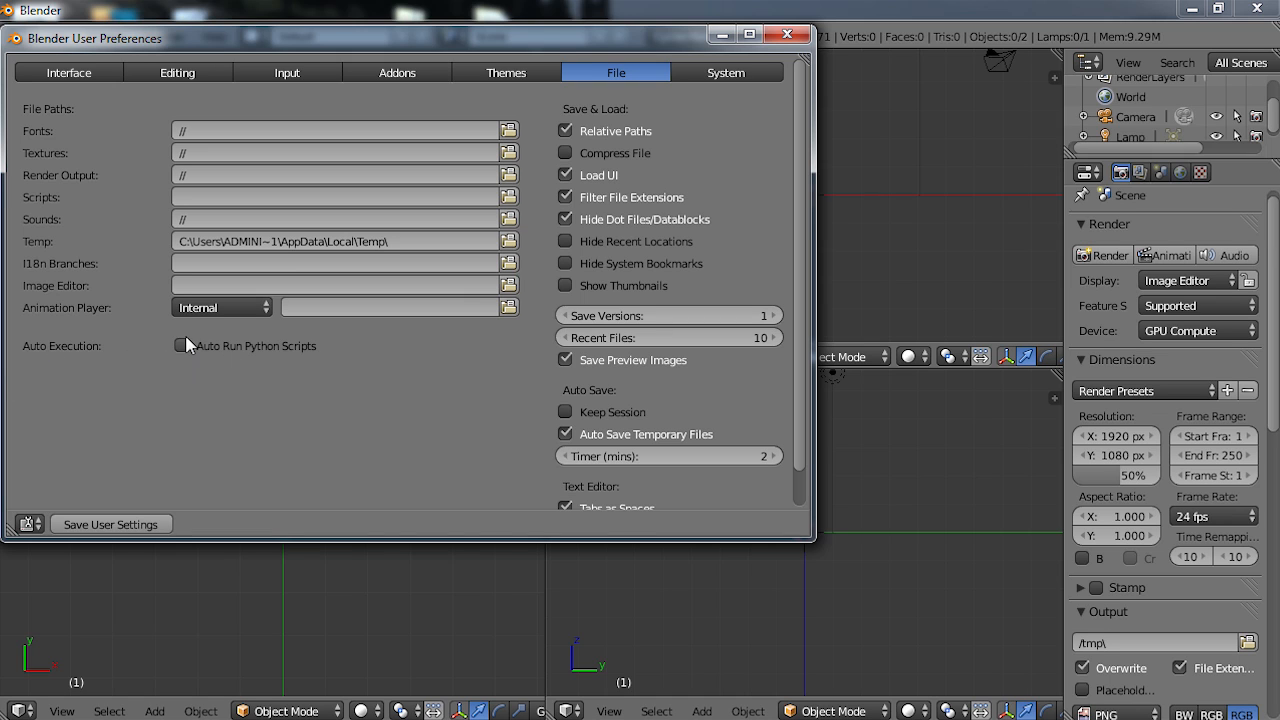
left_click(181, 347)
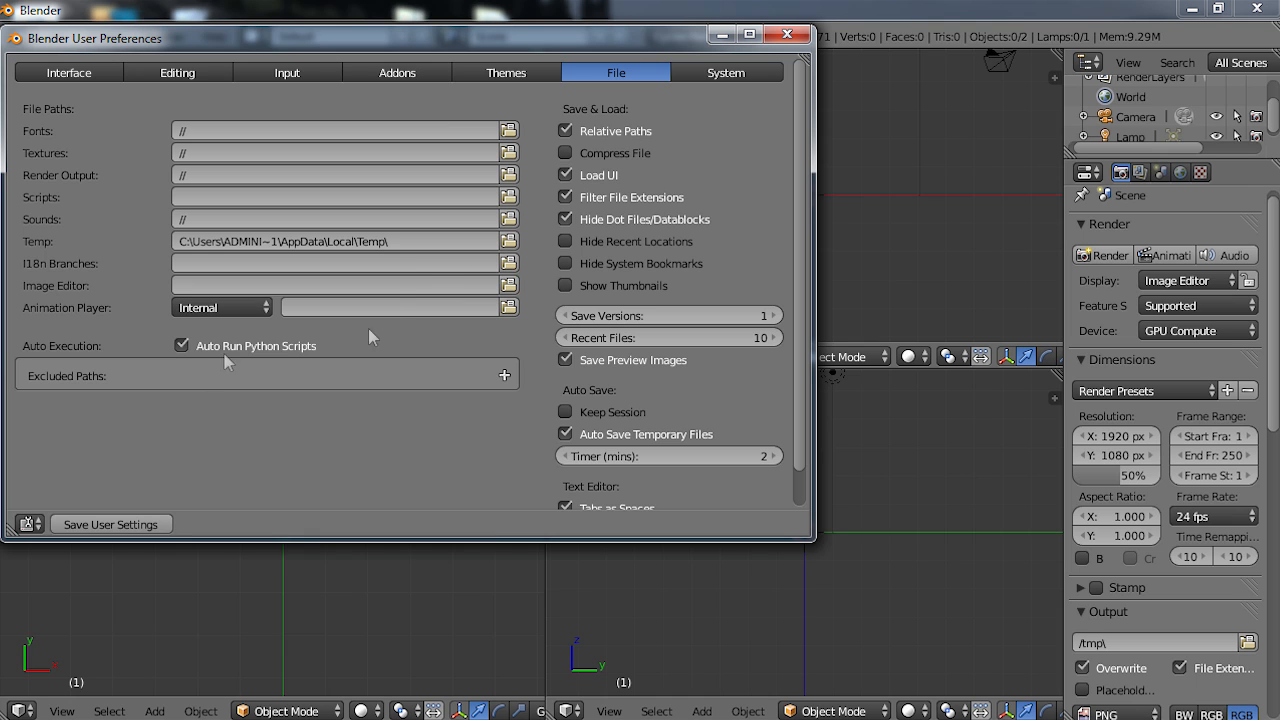
- Find the MakeHuman (.mhx) import add-on by searching for "makehum" and make sure it is enabled
left_click(395, 76)
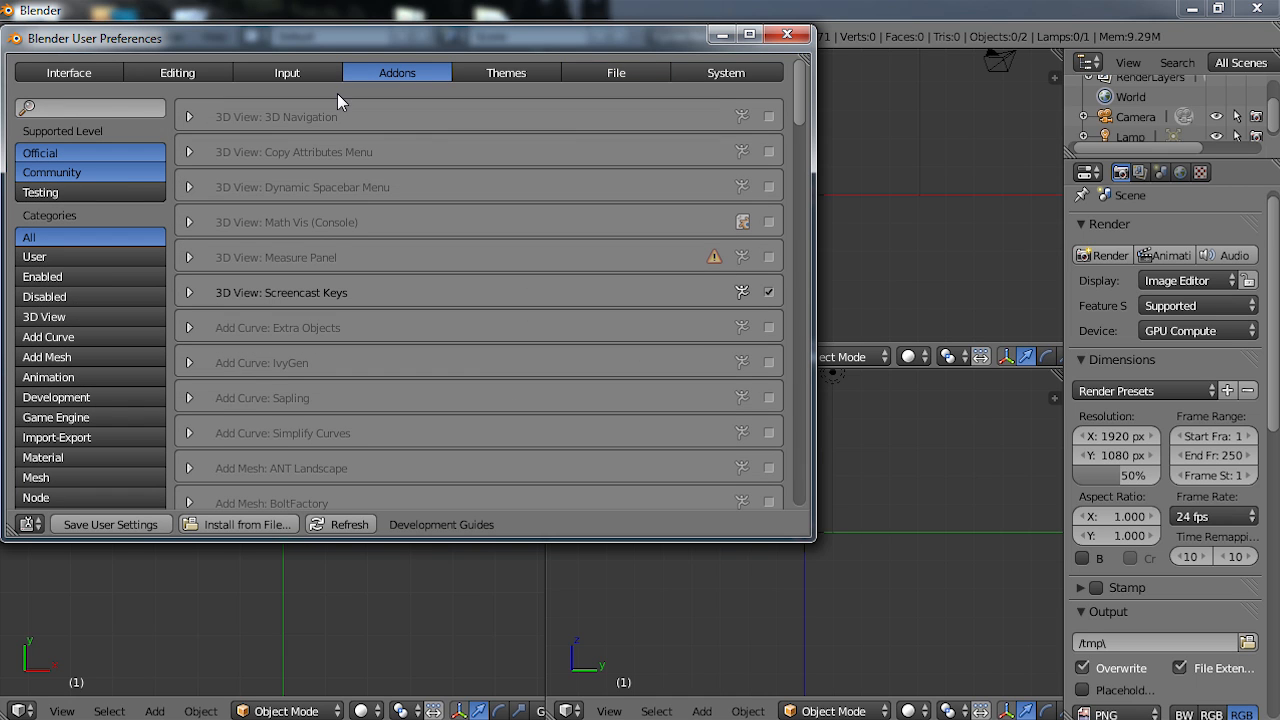
left_click(52, 109)
type("make")
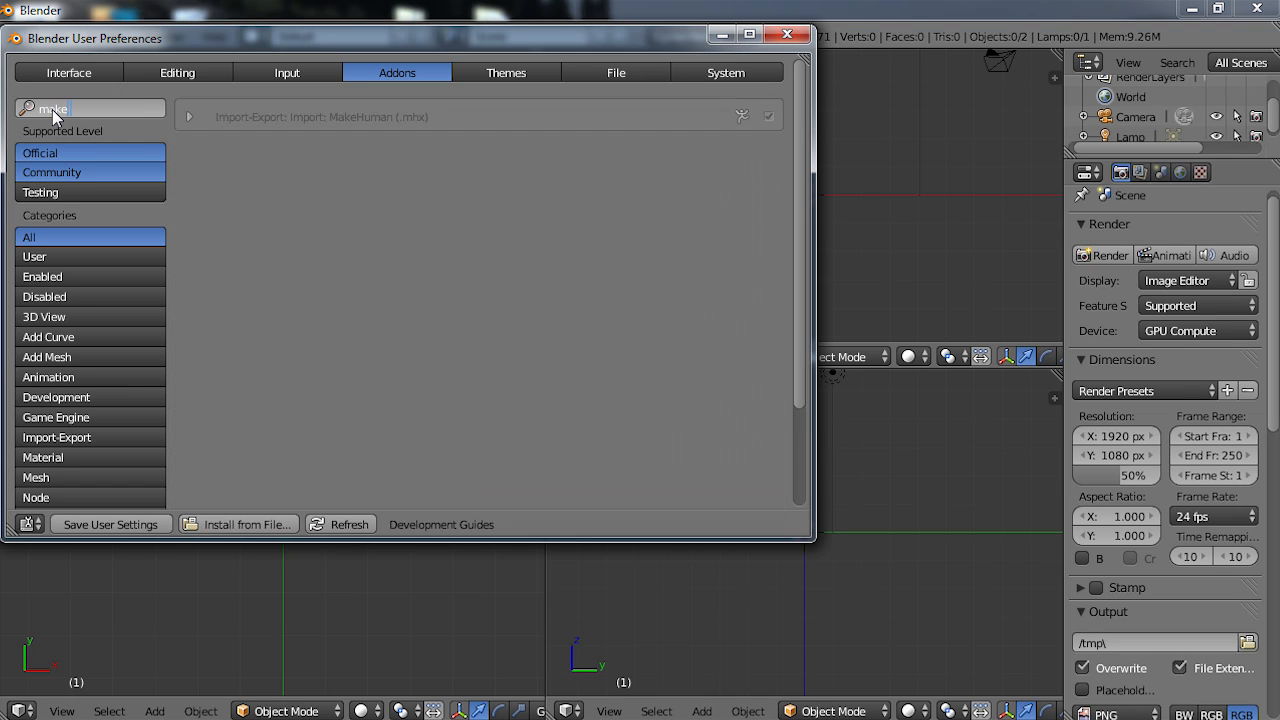
type("hum")
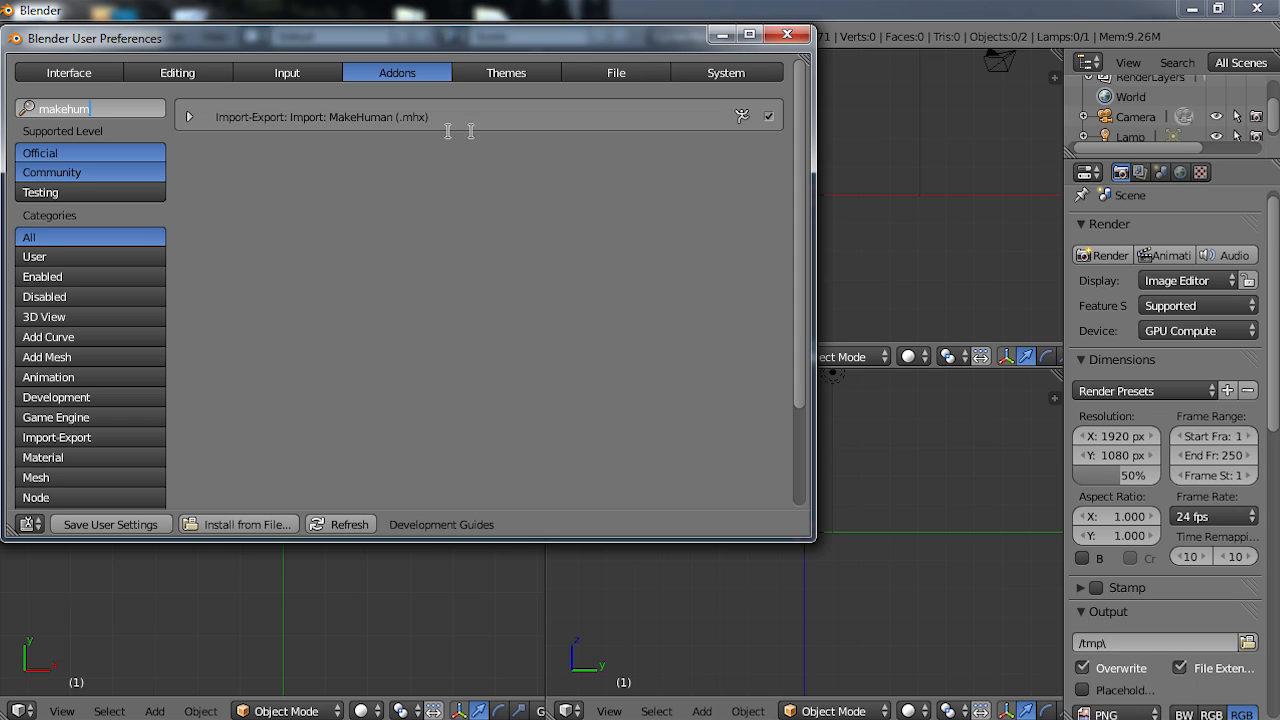
left_click(769, 115)
- Enable the Rigging: Rigify add-on, found by searching for "rig", and save the user settings before closing the preferences
type("rig")
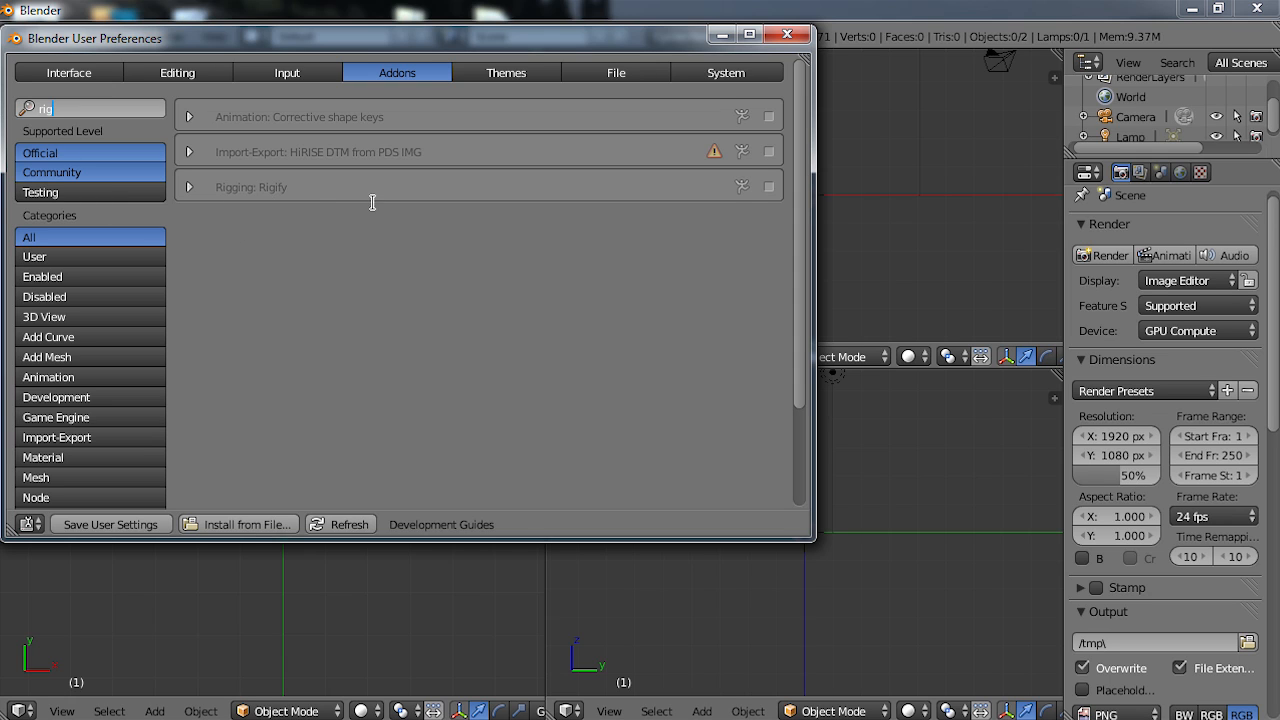
left_click(771, 187)
left_click(769, 187)
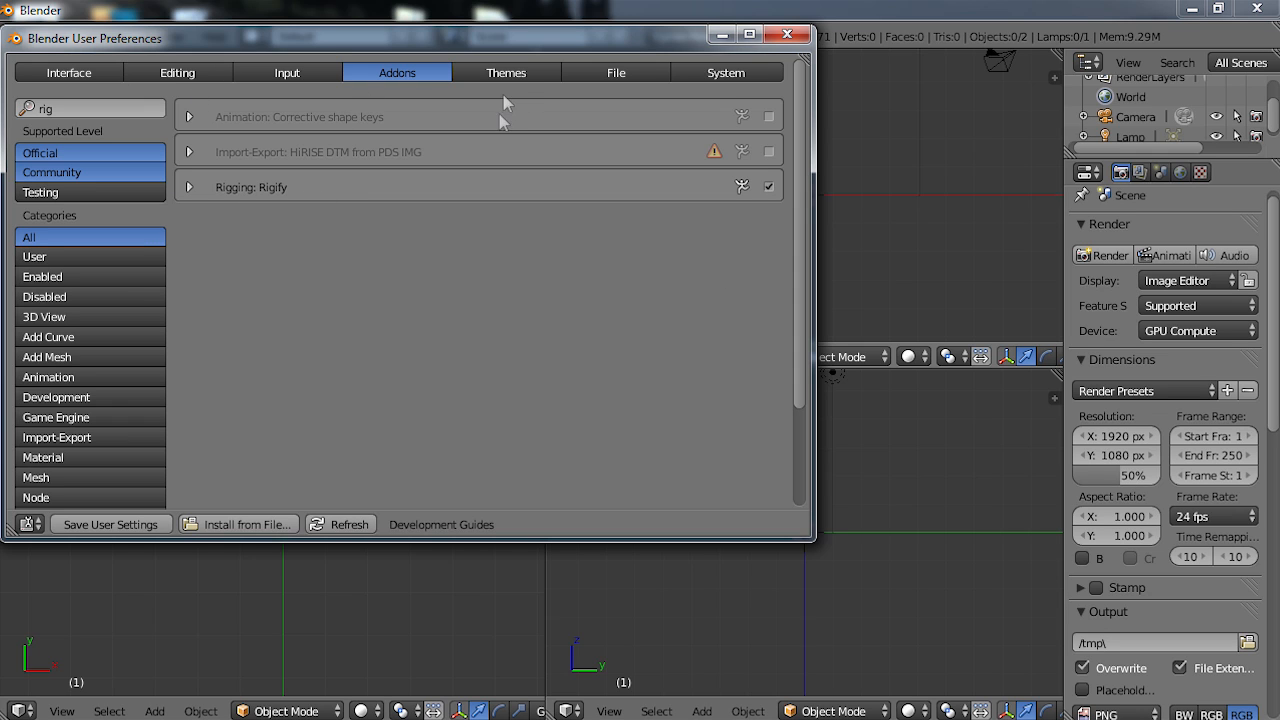
left_click(104, 525)
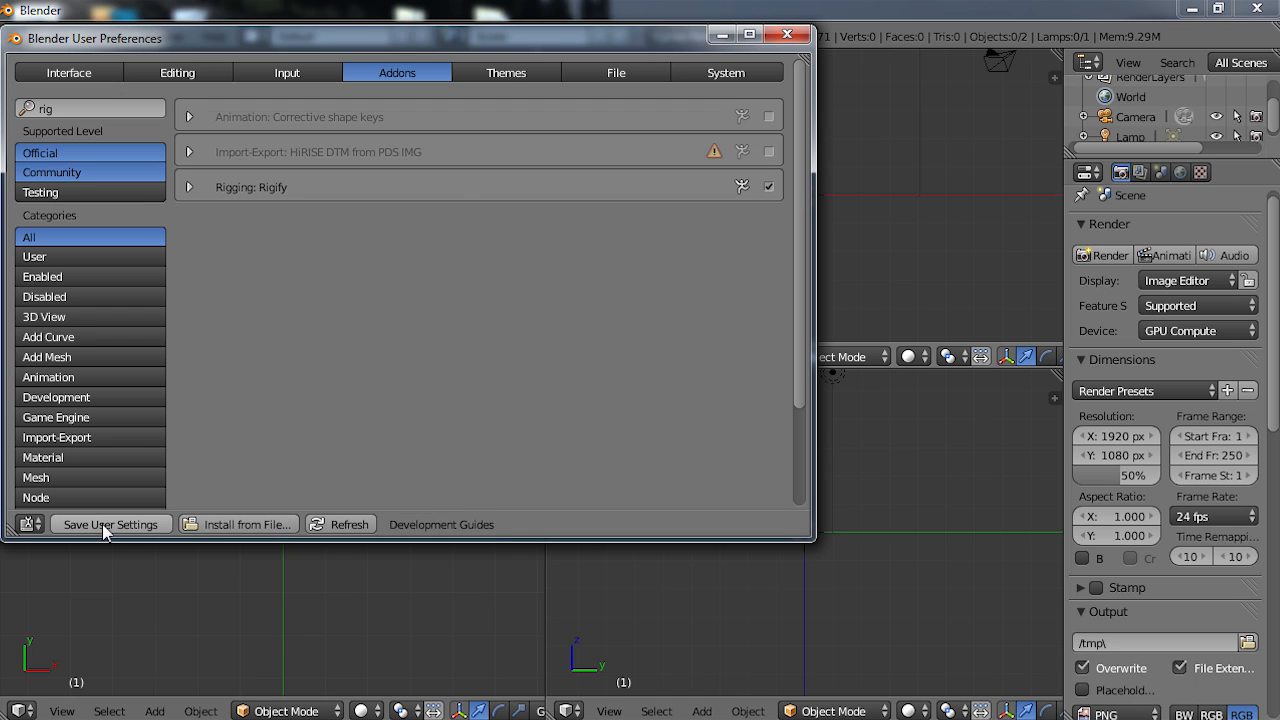
left_click(787, 34)
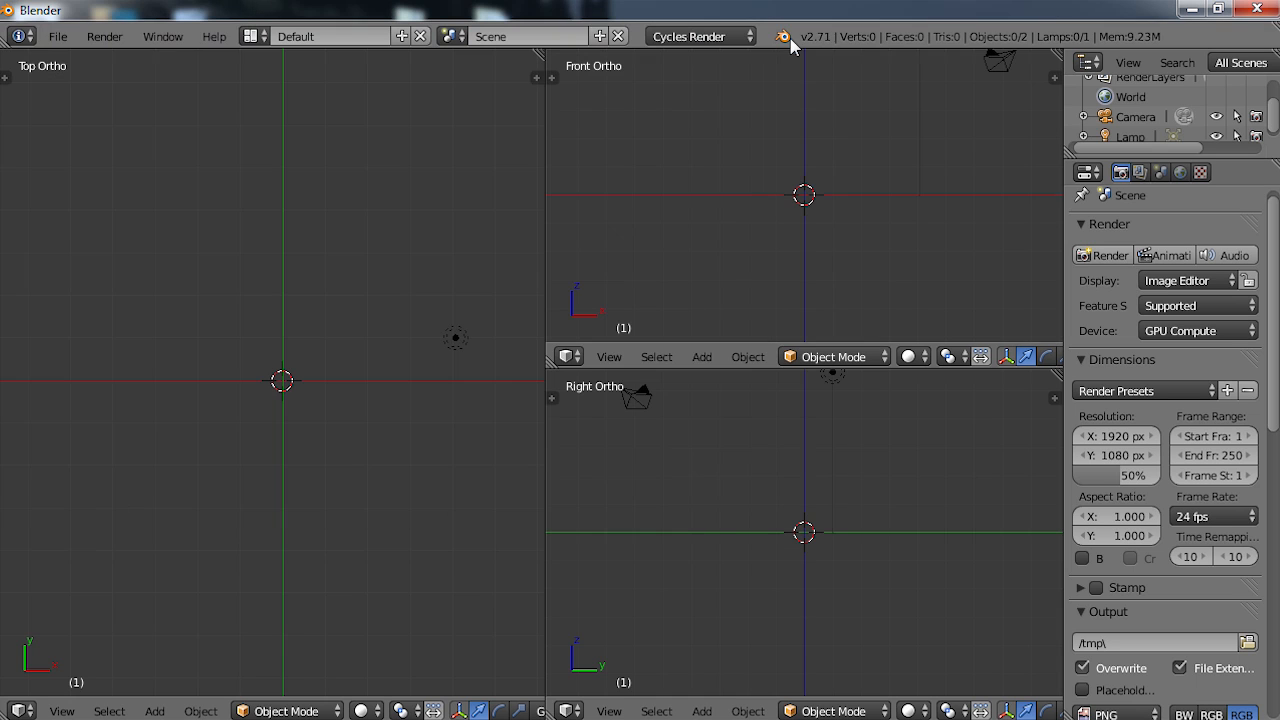
- Import KungFuBaby.mhx from the makehuman\v1\exports folder in Documents as a MakeHuman file
left_click(58, 37)
mouse_move(92, 380)
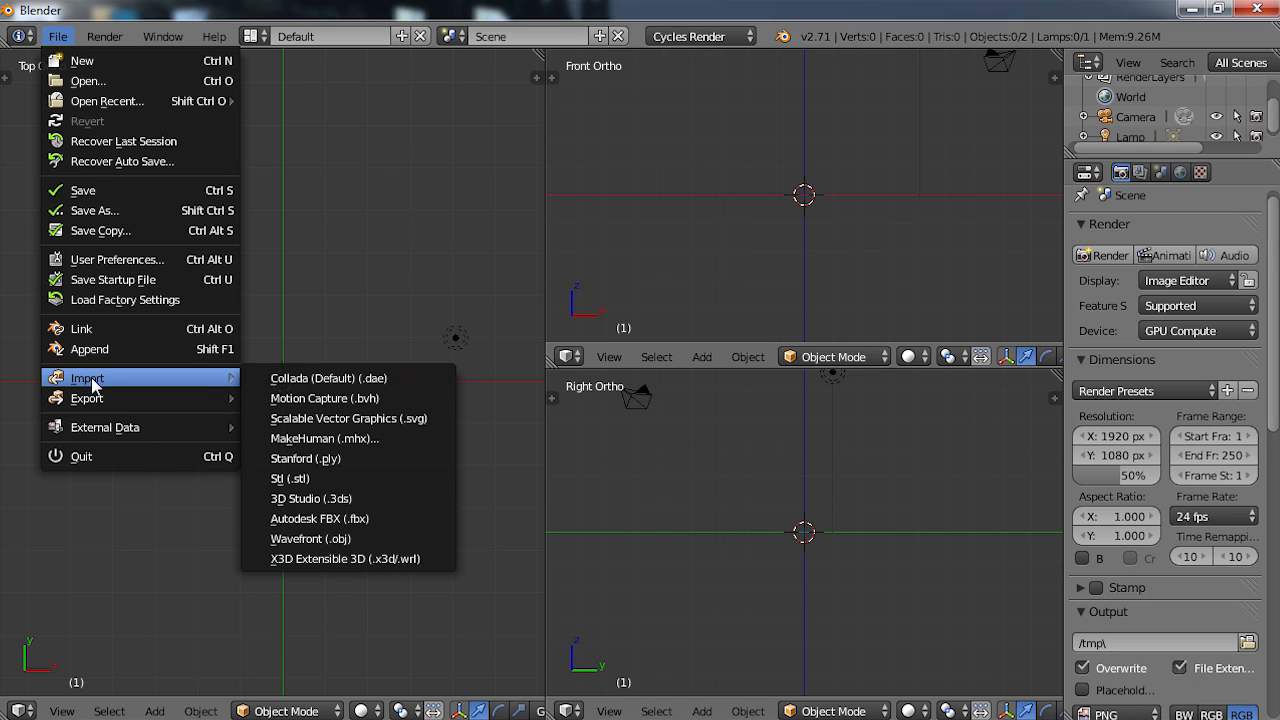
left_click(311, 445)
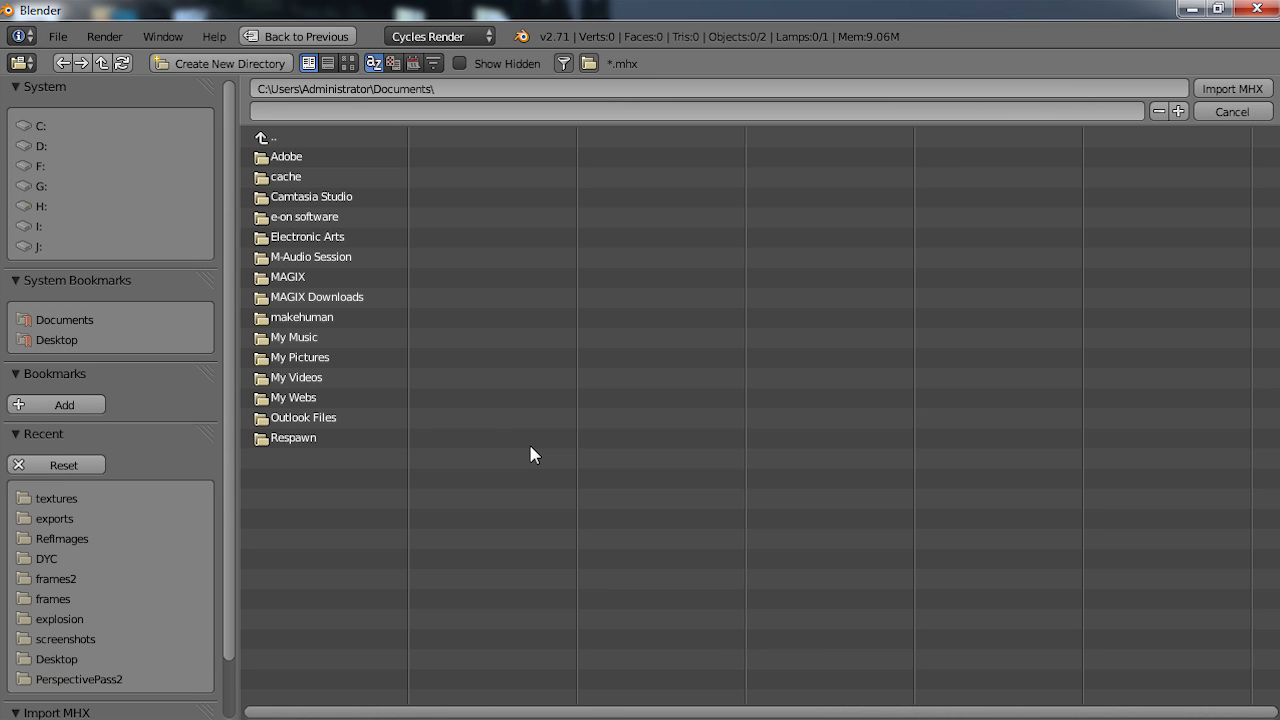
left_click(287, 318)
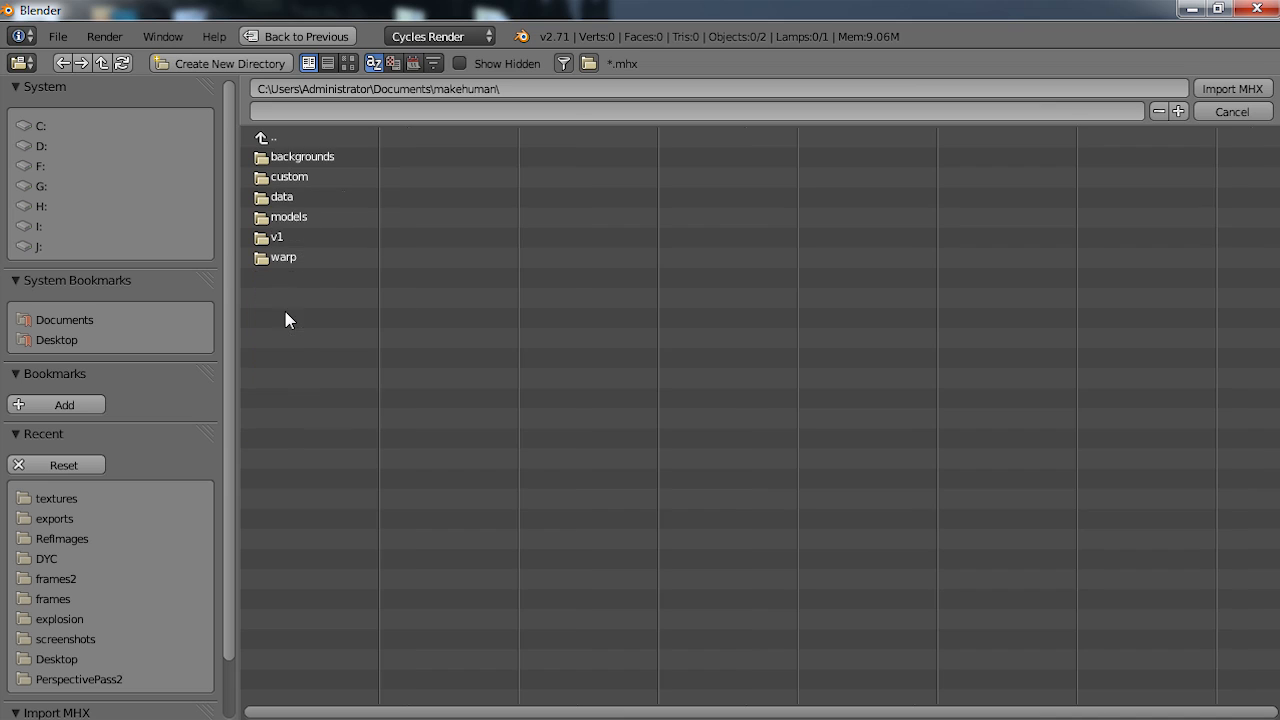
left_click(280, 238)
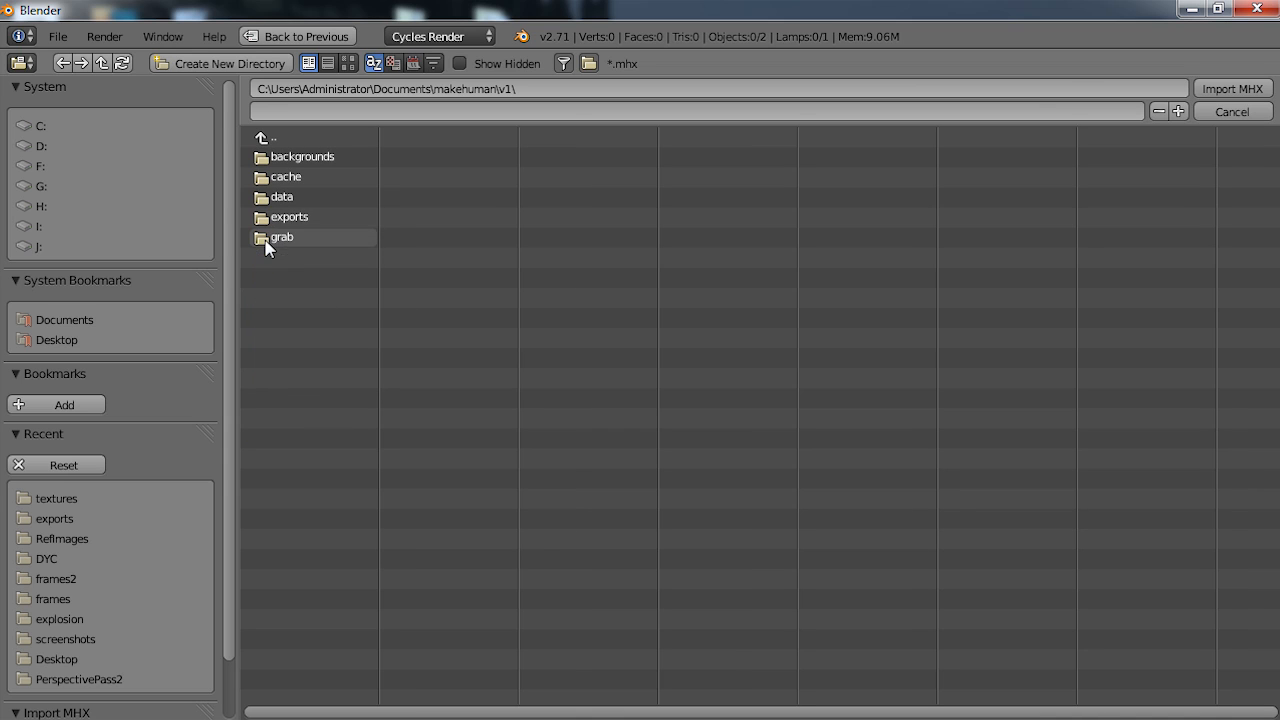
left_click(285, 217)
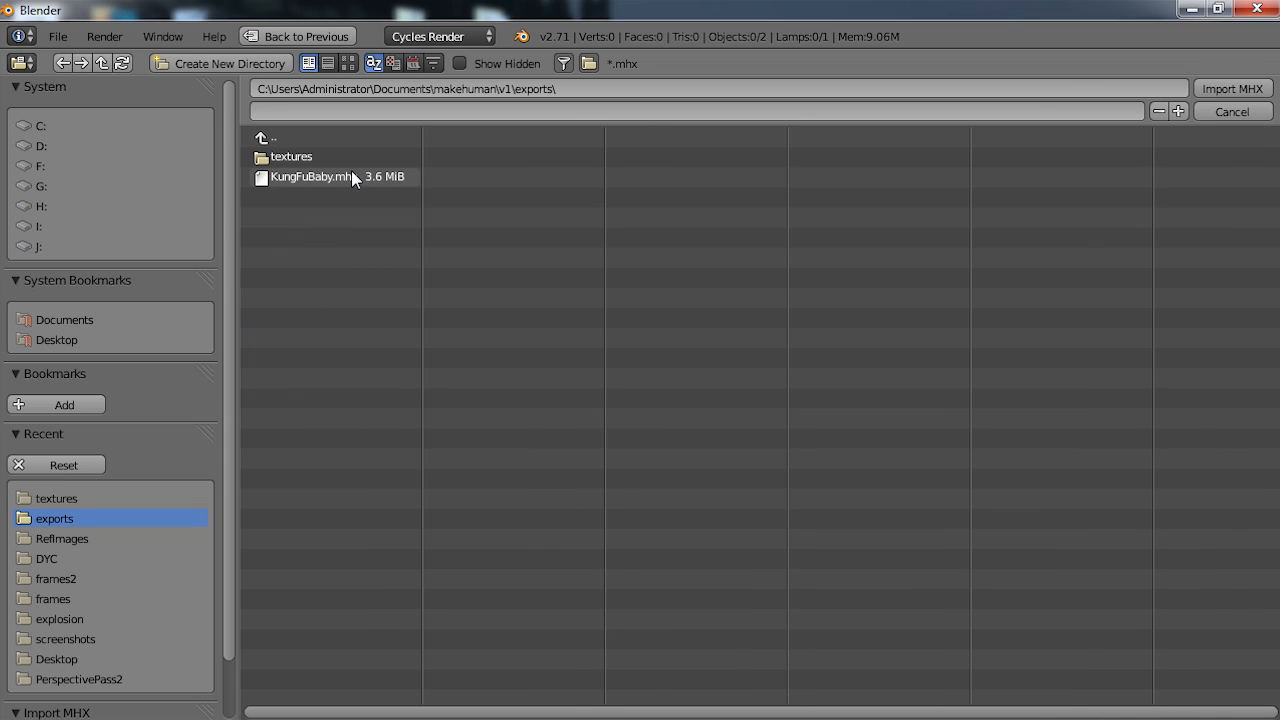
left_click(302, 180)
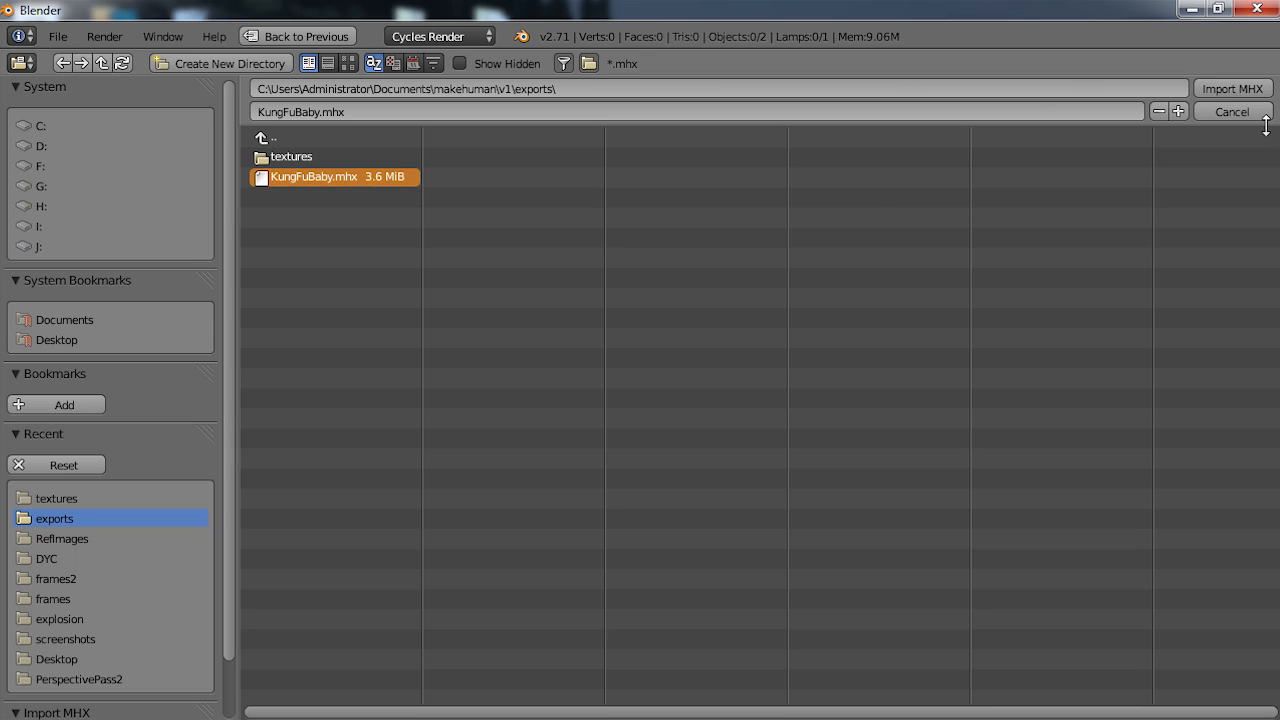
left_click(1237, 90)
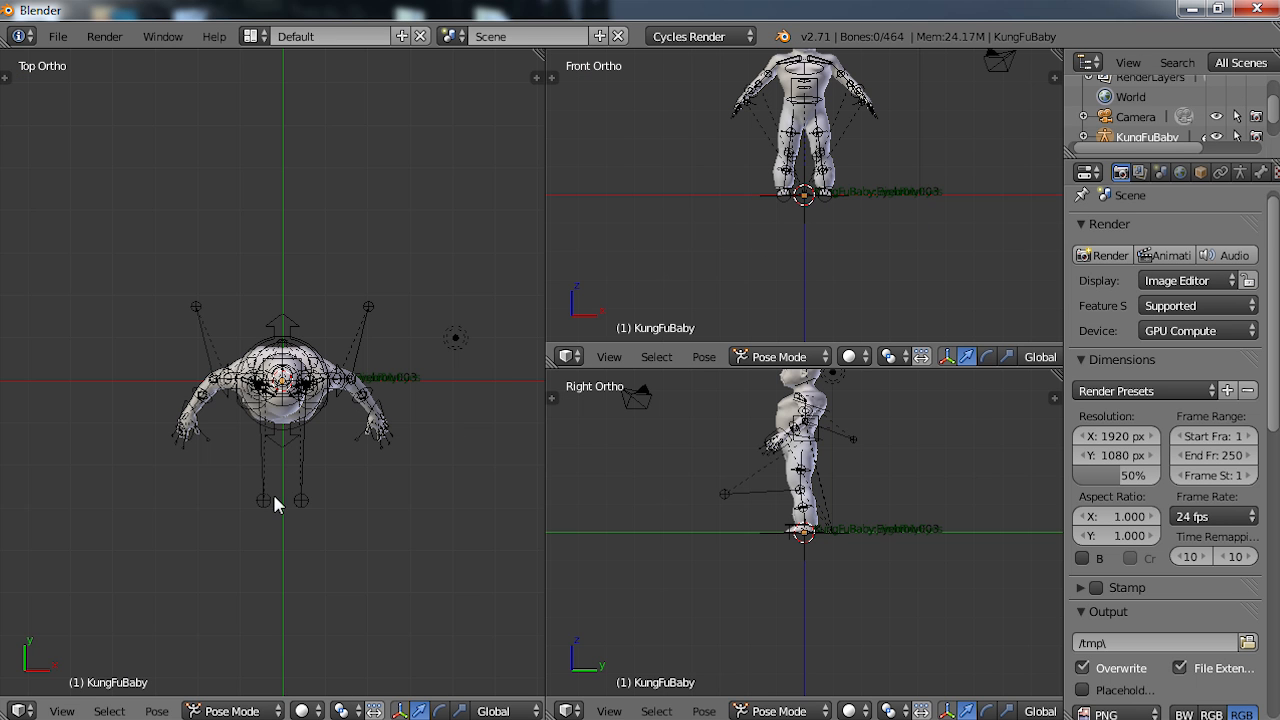
- Examine the imported baby figure and its rig at an angle from the front in the large viewport
middle_click_drag(276, 495, 208, 281)
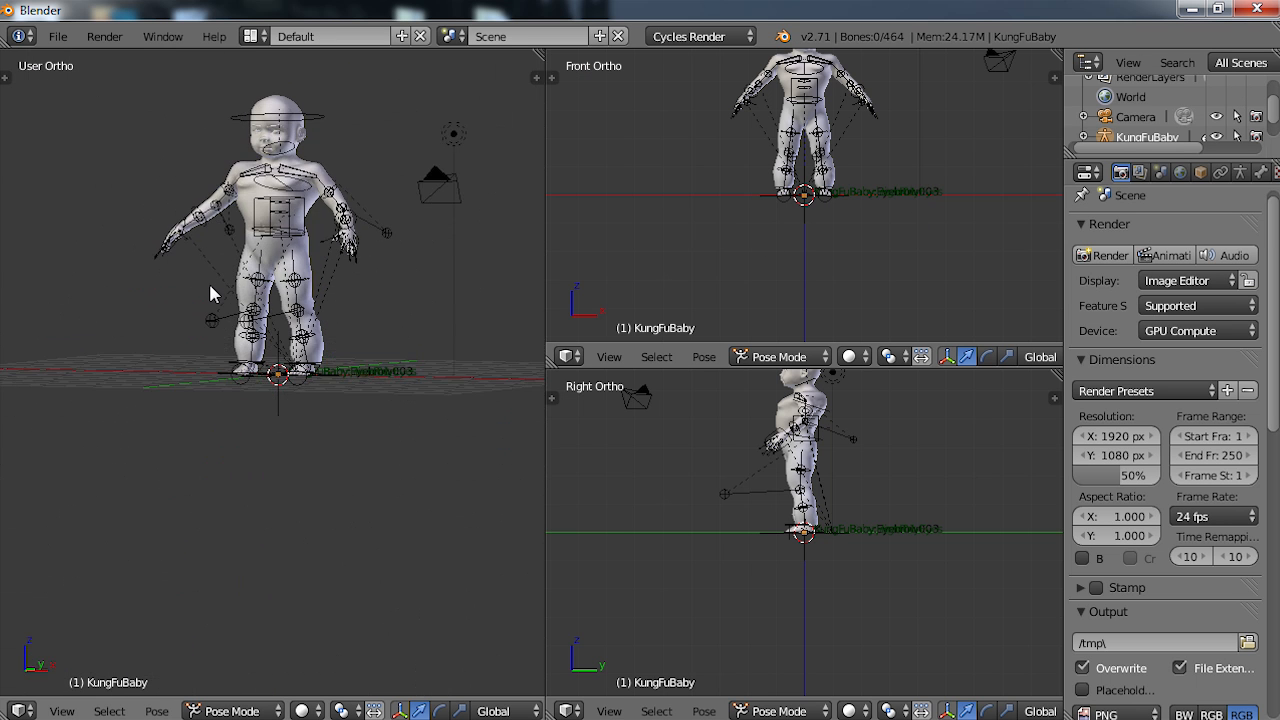
middle_click_drag(350, 240, 372, 434, "shift")
scroll(361, 432, "up", 4)
scroll(361, 430, "down", 2)
scroll(372, 434, "up", 1)
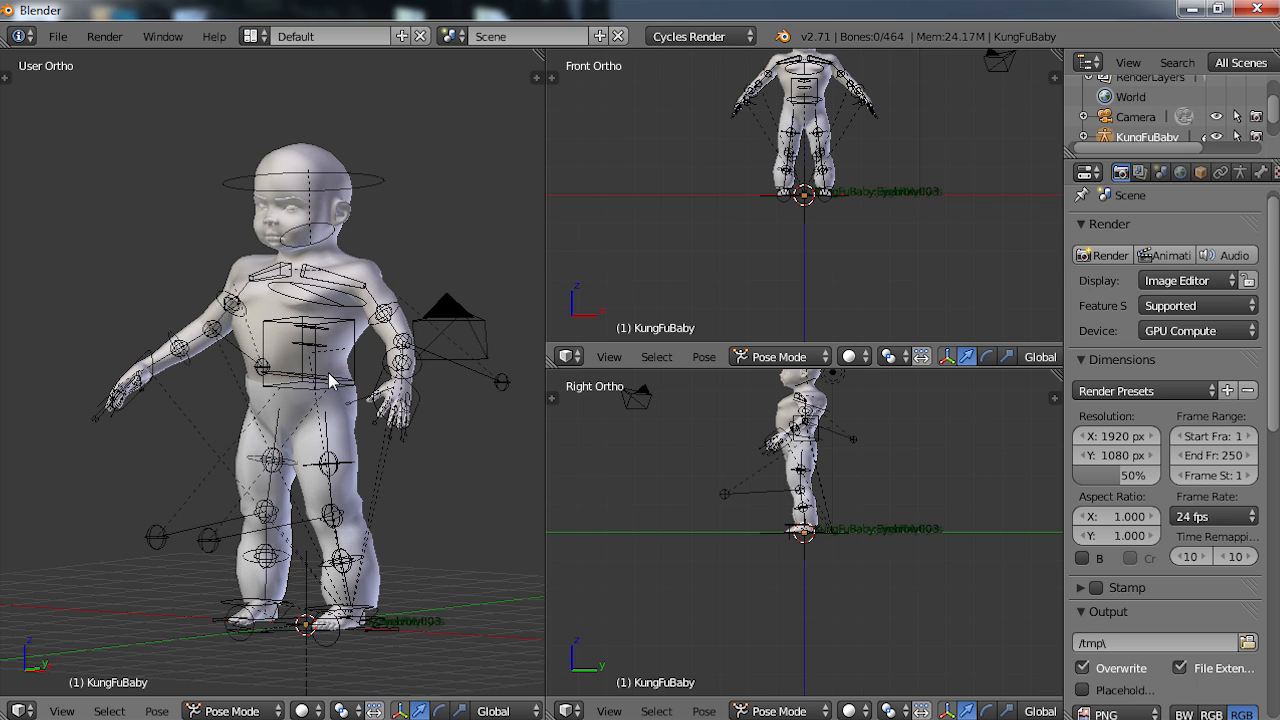
scroll(330, 380, "down", 1)
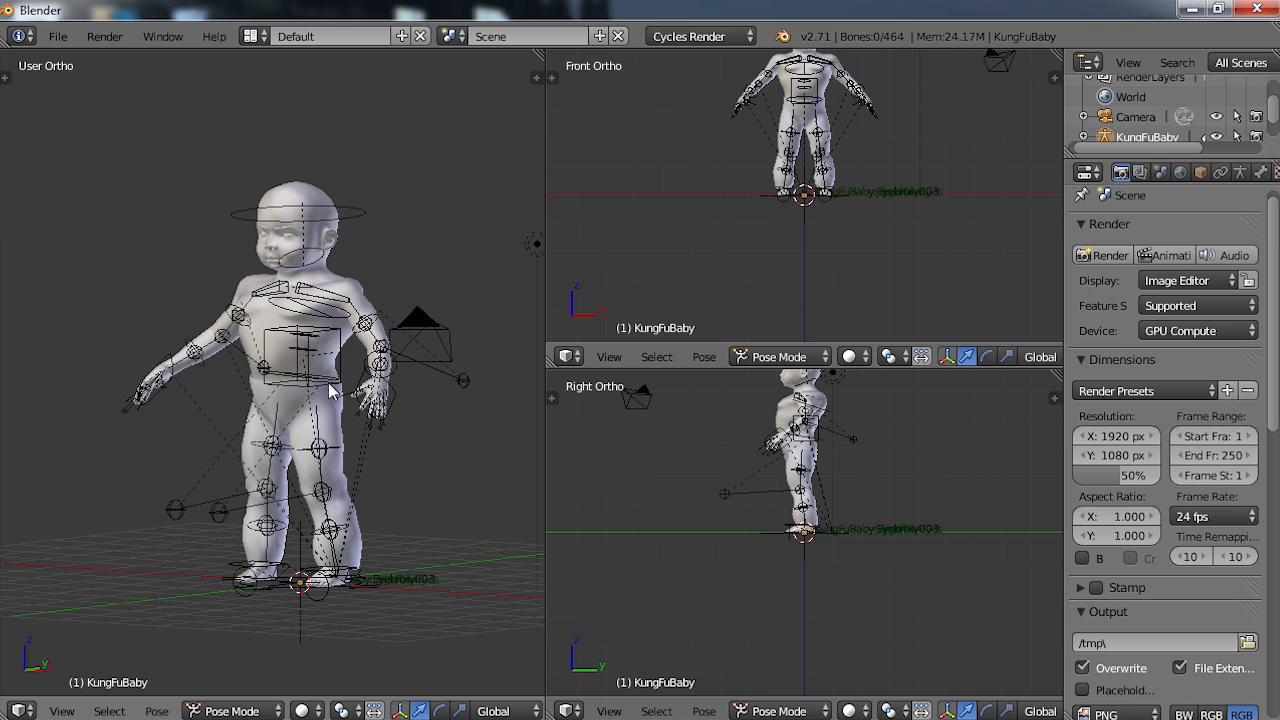
- Show the large viewport in rendered shading and inspect the baby's skin and trousers from different sides
key("shift+z")
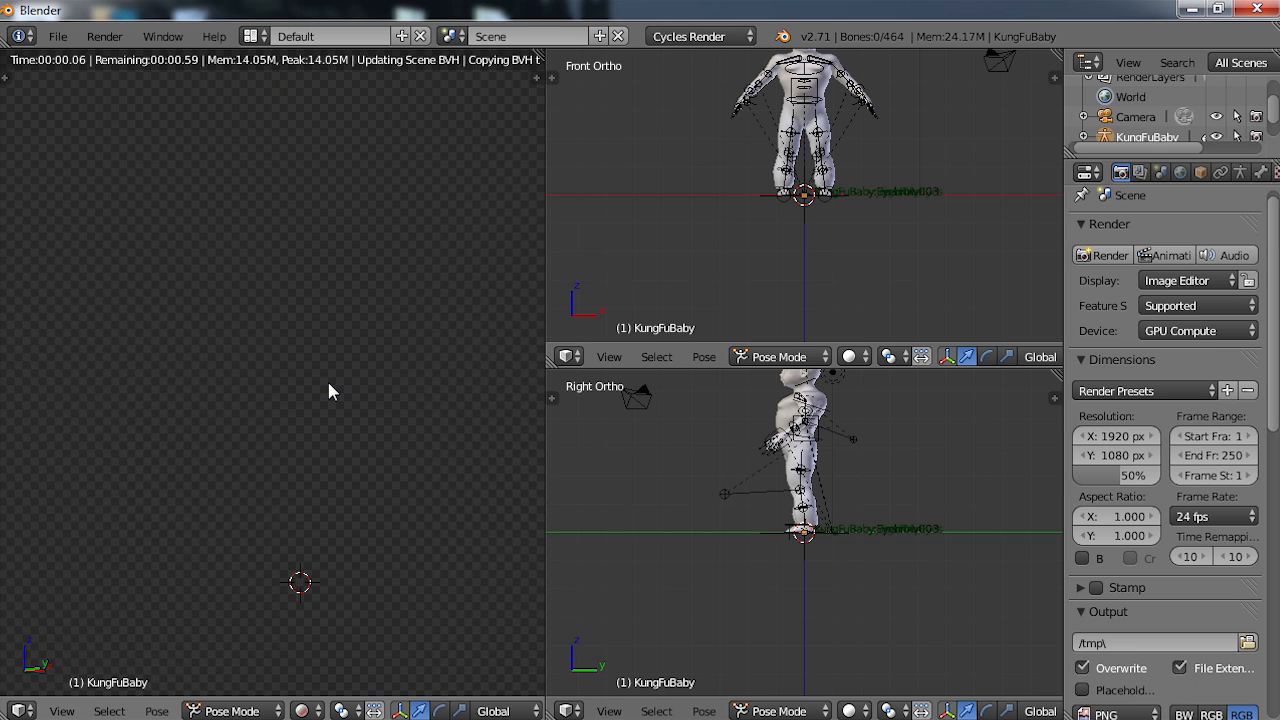
middle_click_drag(488, 362, 34, 357)
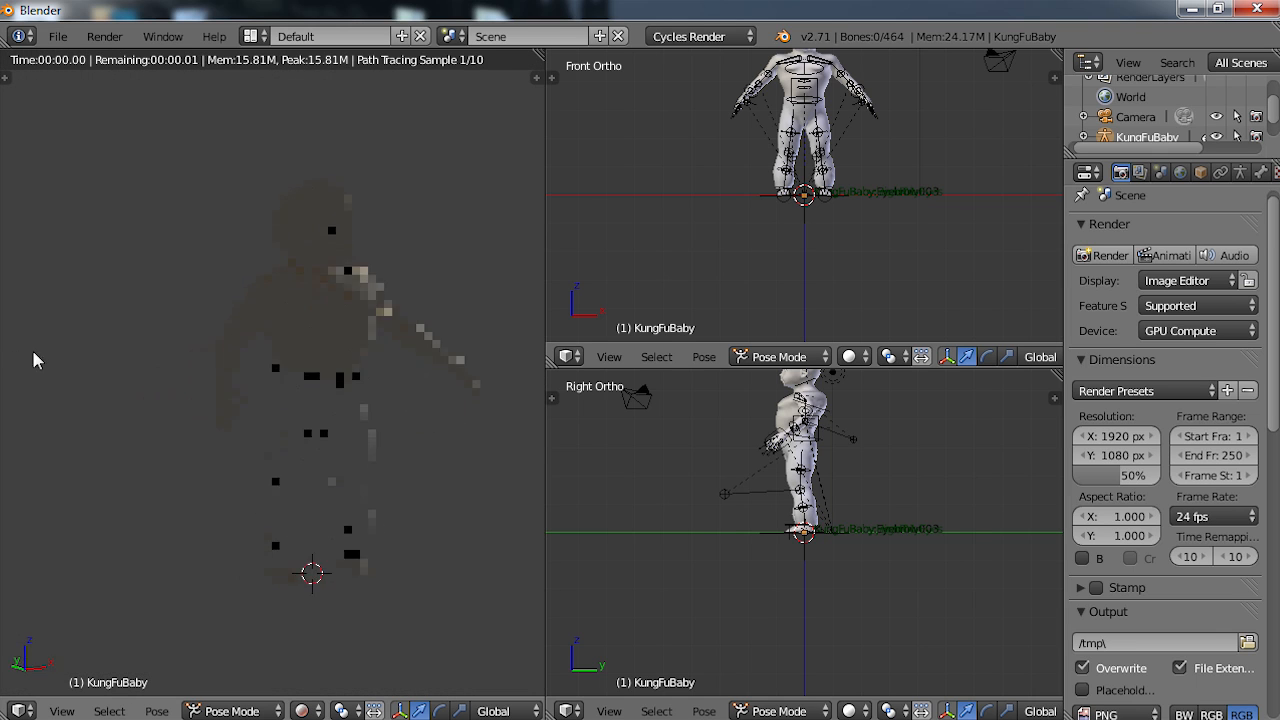
middle_click_drag(330, 383, 380, 366)
scroll(319, 467, "up", 2)
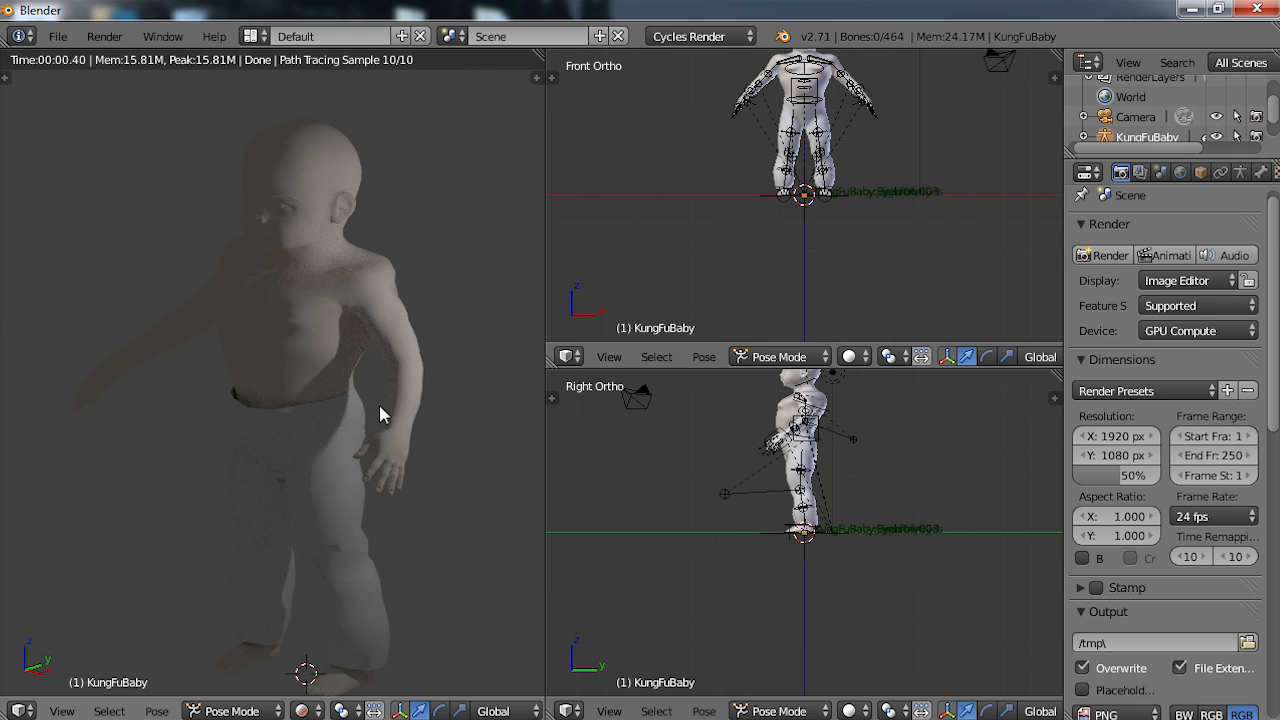
scroll(379, 405, "down", 1)
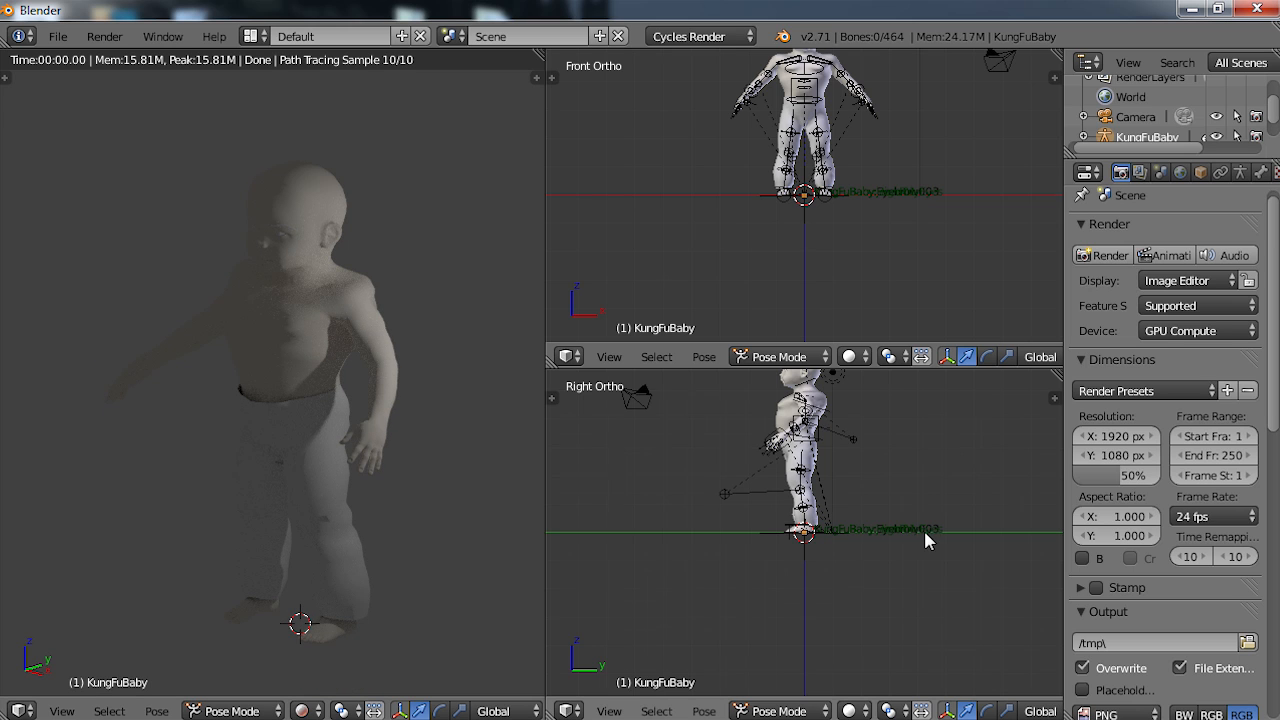
- Select the lamp in the right side view and move it up above the figure's head
scroll(925, 535, "down", 2)
right_click(828, 428)
key("g")
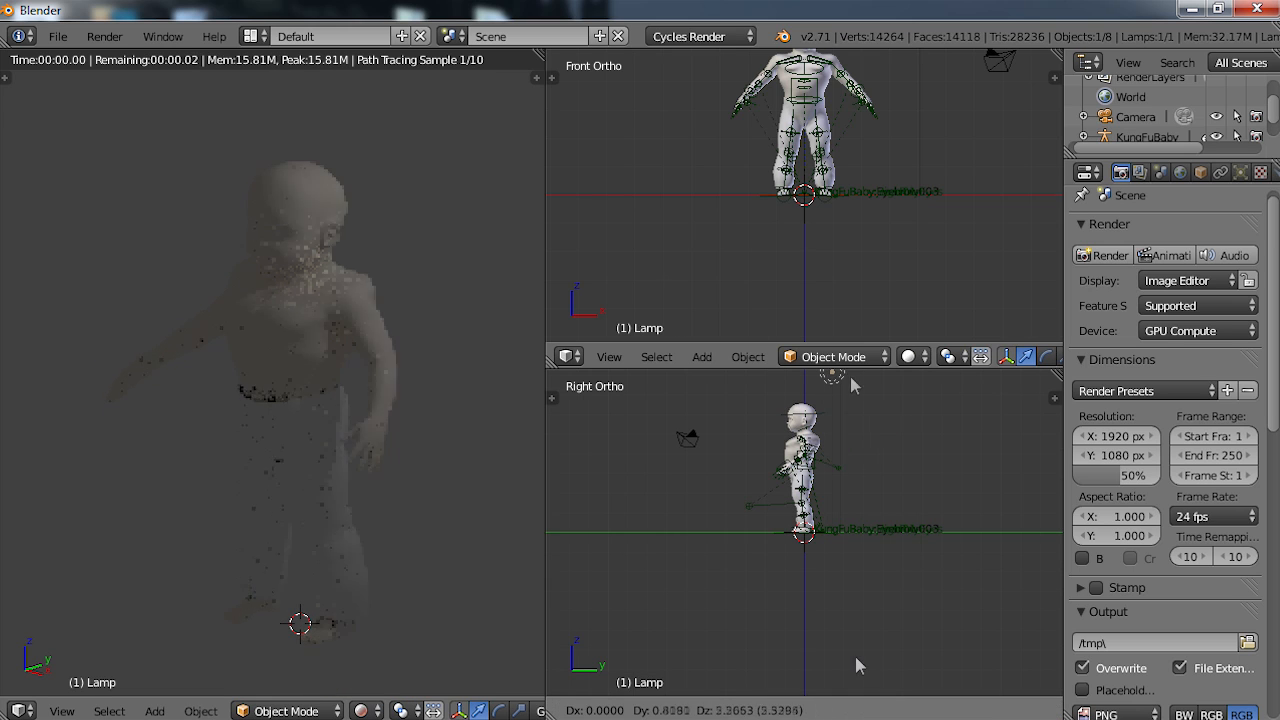
left_click(846, 577)
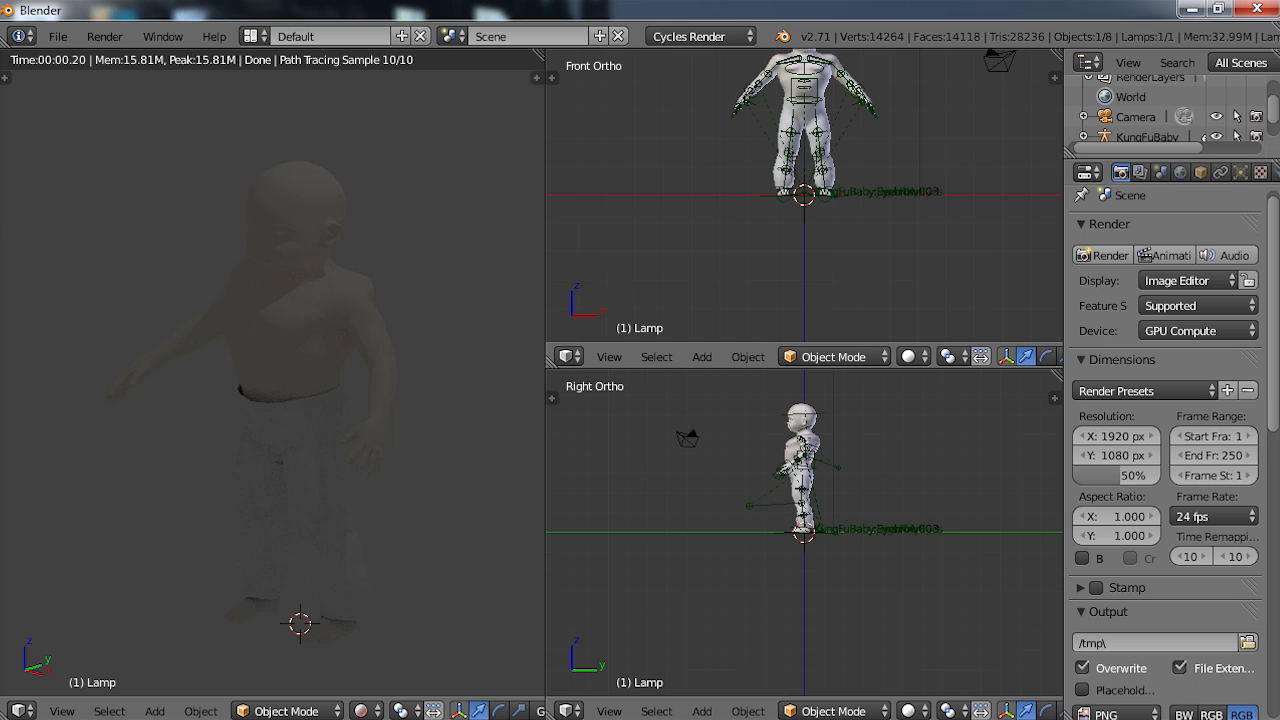
- Change the lamp type to Sun and rotate it in the right side view so it shines on the figure's front
left_click(1240, 173)
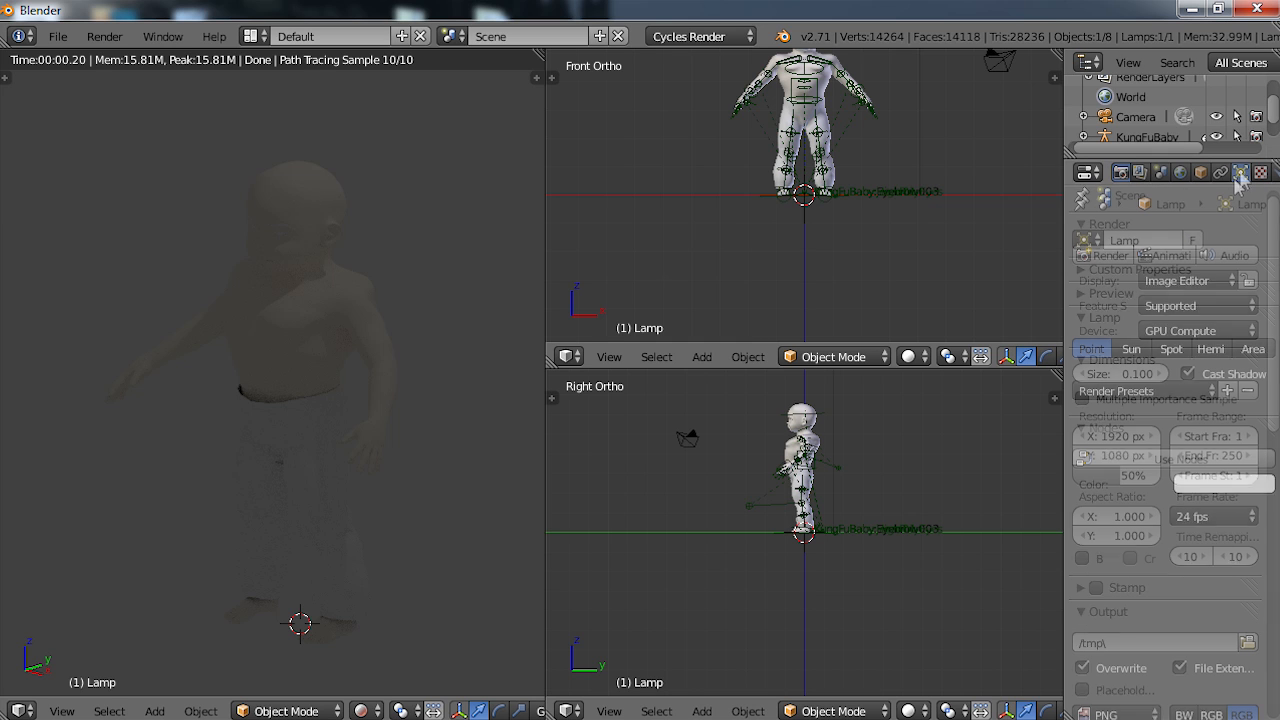
left_click(1131, 349)
scroll(382, 362, "down", 5)
scroll(752, 532, "down", 5)
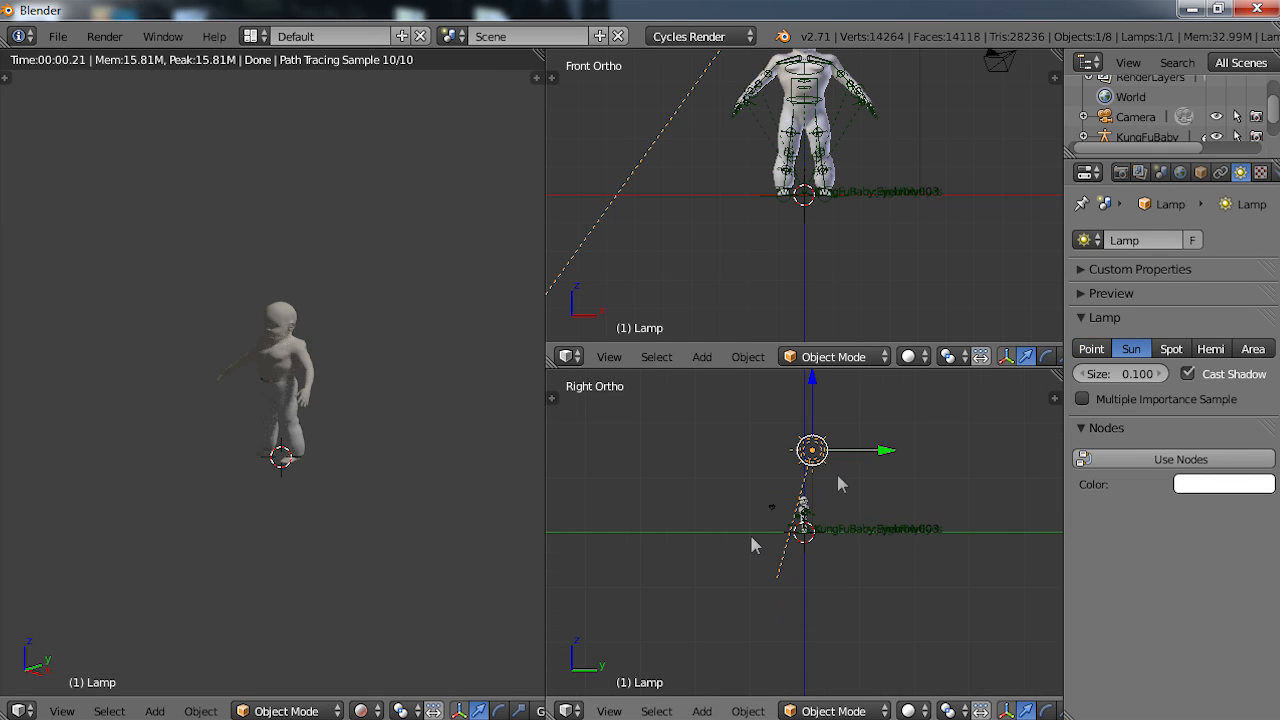
key("r")
left_click(943, 538)
scroll(320, 419, "up", 4)
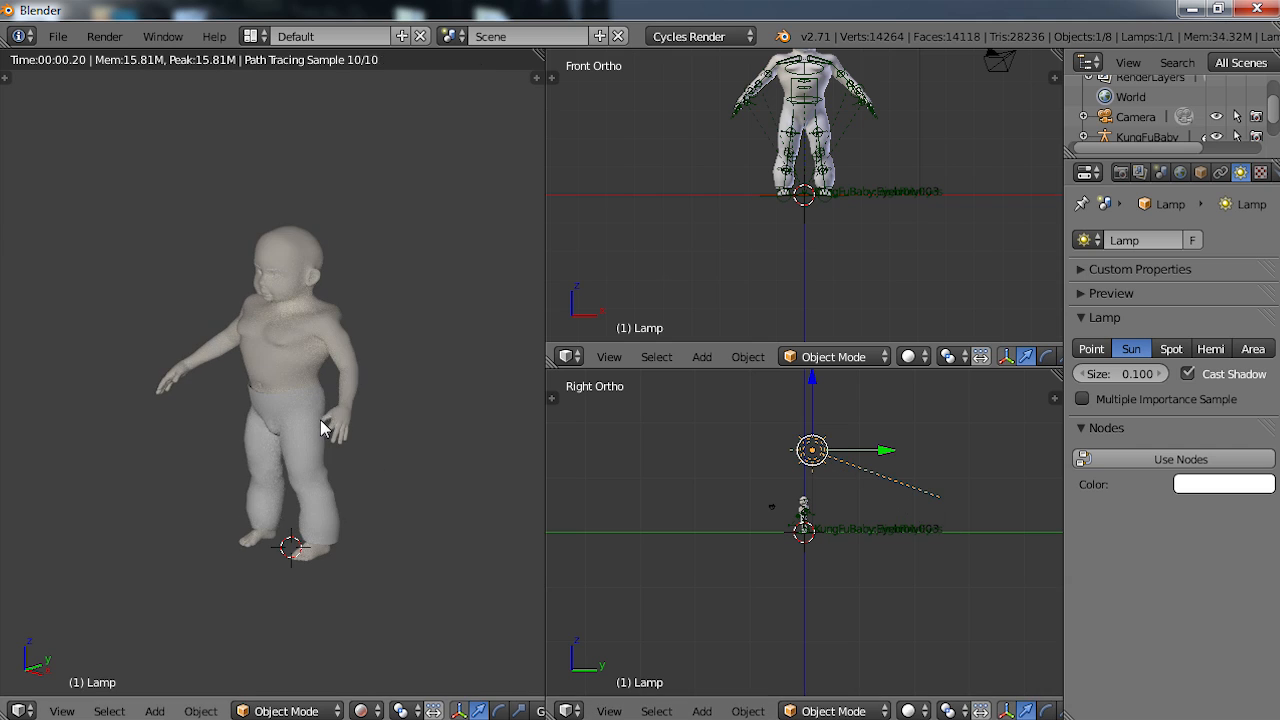
- Add a mesh plane at the baby's feet and scale it up into a wide floor that catches the figure's shadow
key("shift+a")
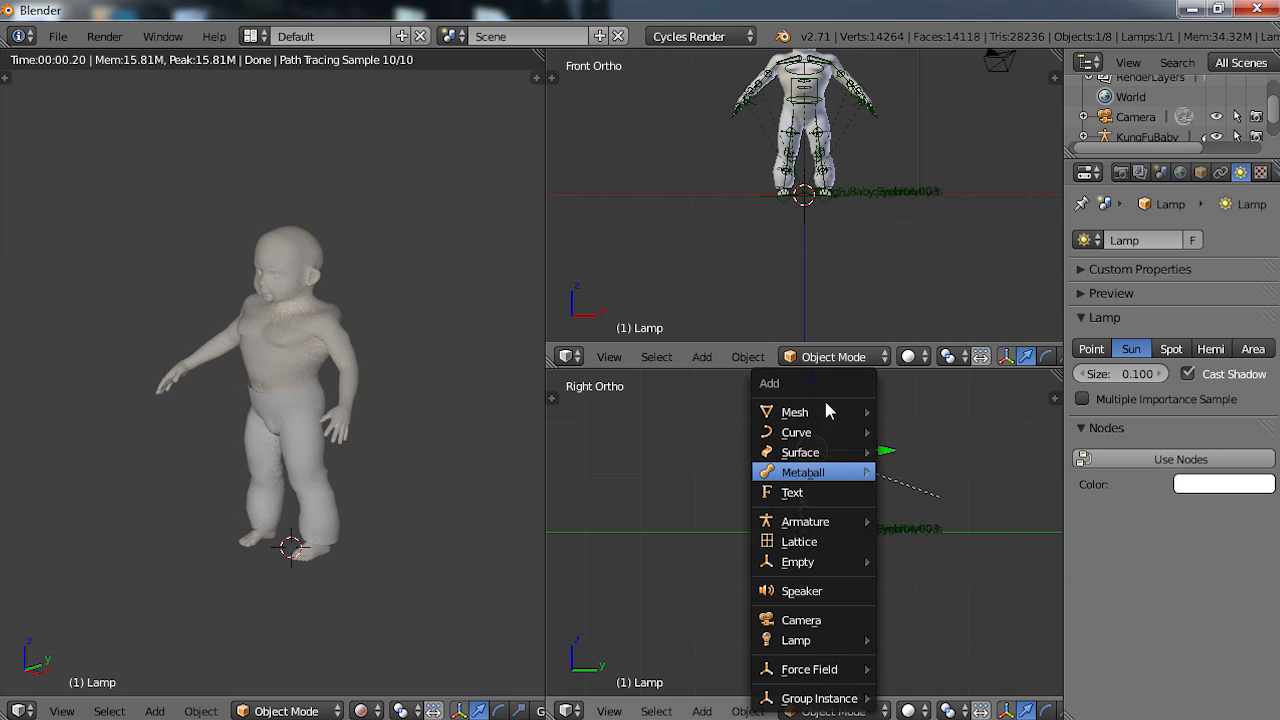
mouse_move(830, 413)
left_click(956, 413)
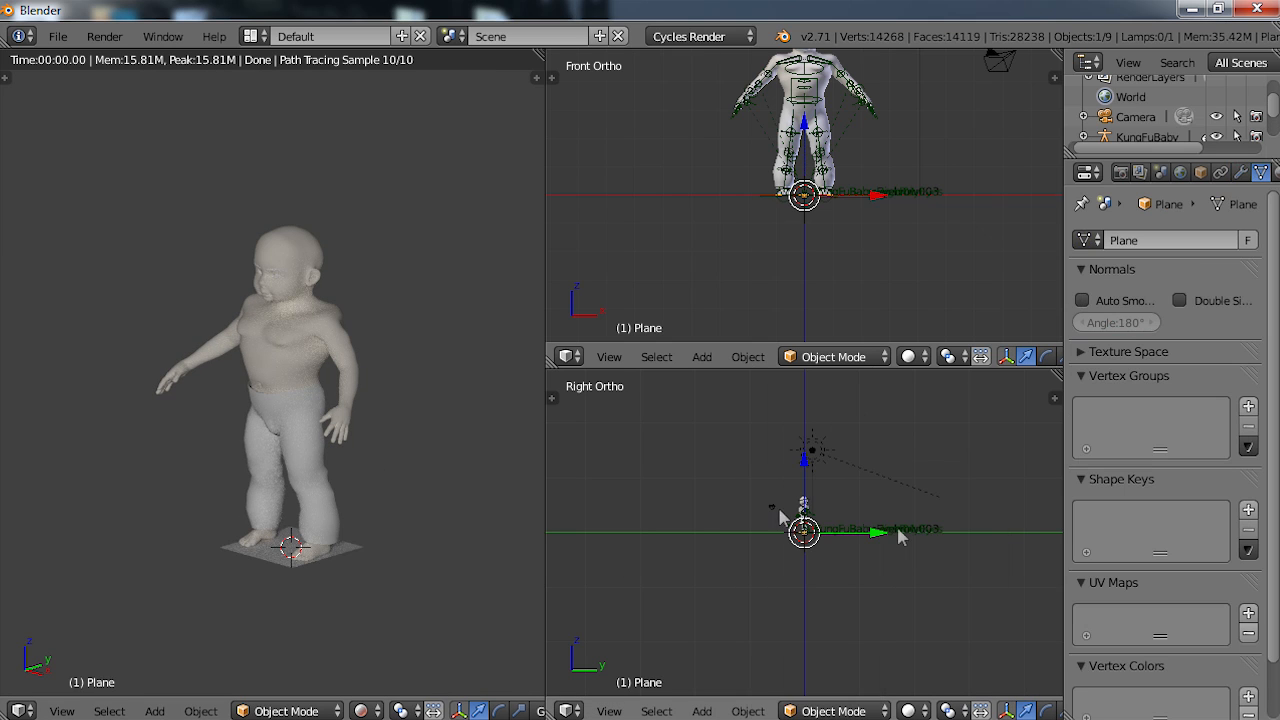
key("s")
left_click(595, 469)
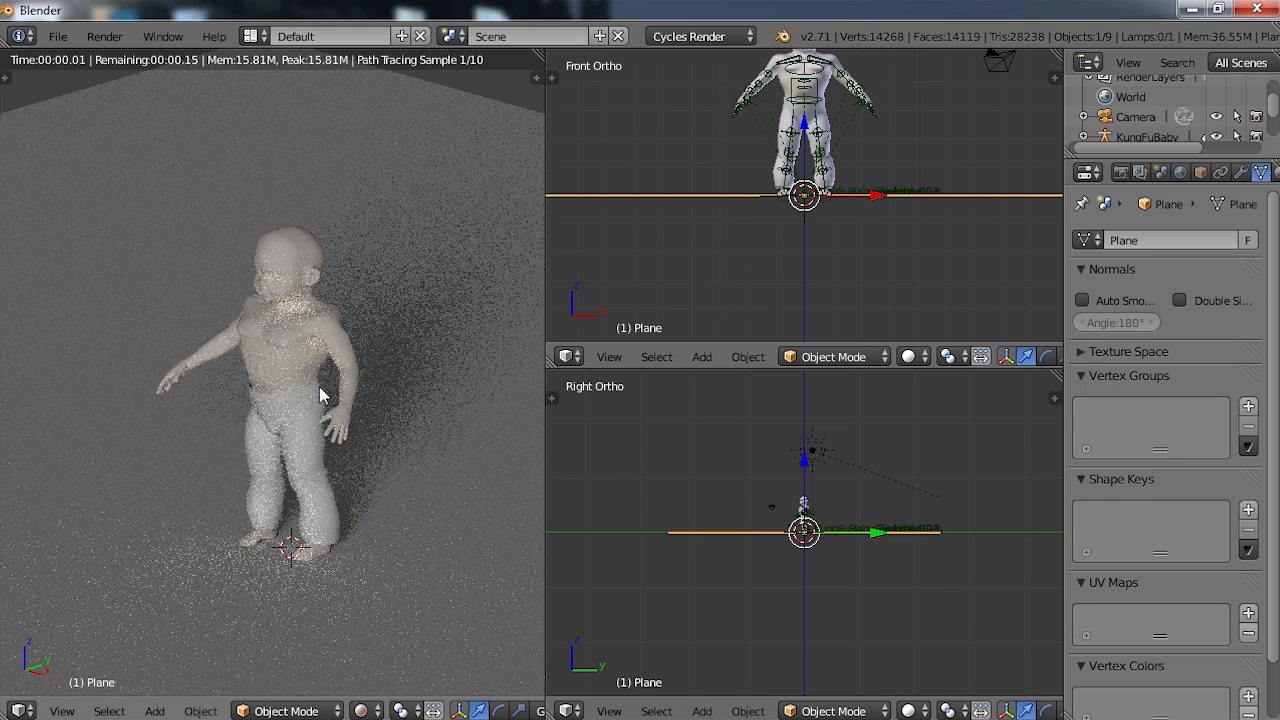
middle_click_drag(330, 428, 292, 374)
scroll(320, 400, "up", 4)
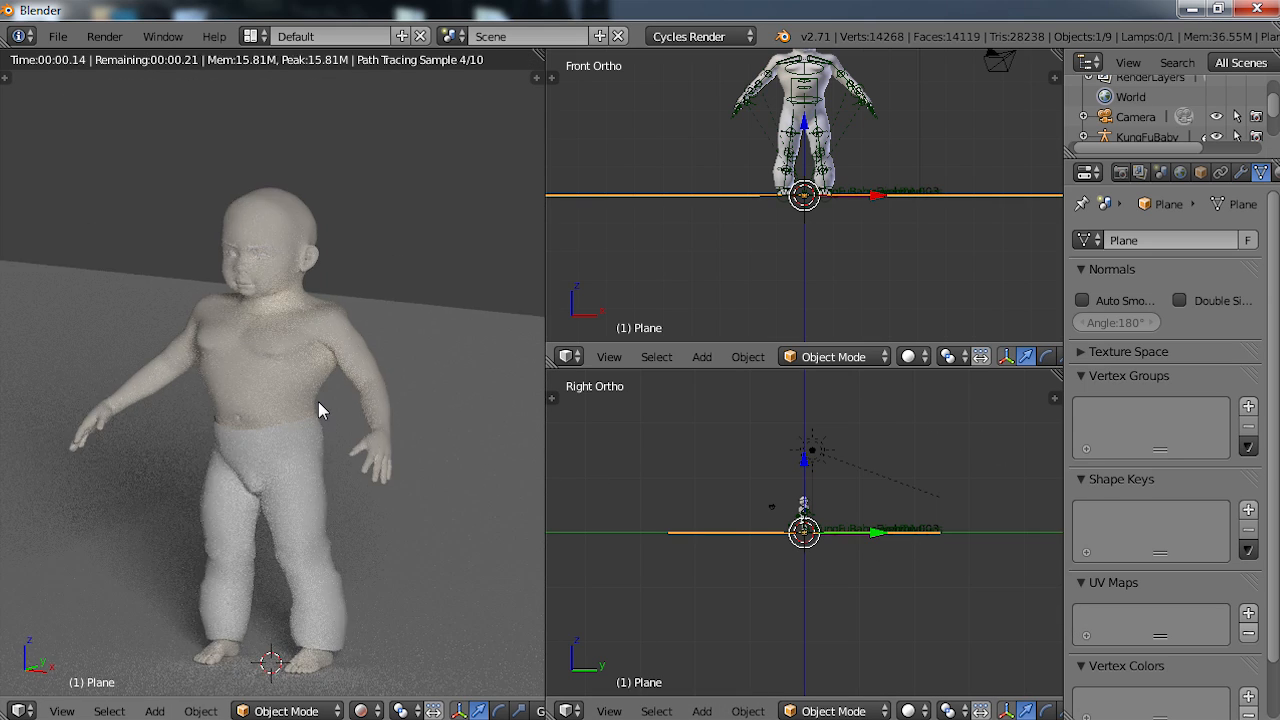
middle_click_drag(324, 408, 334, 326, "shift")
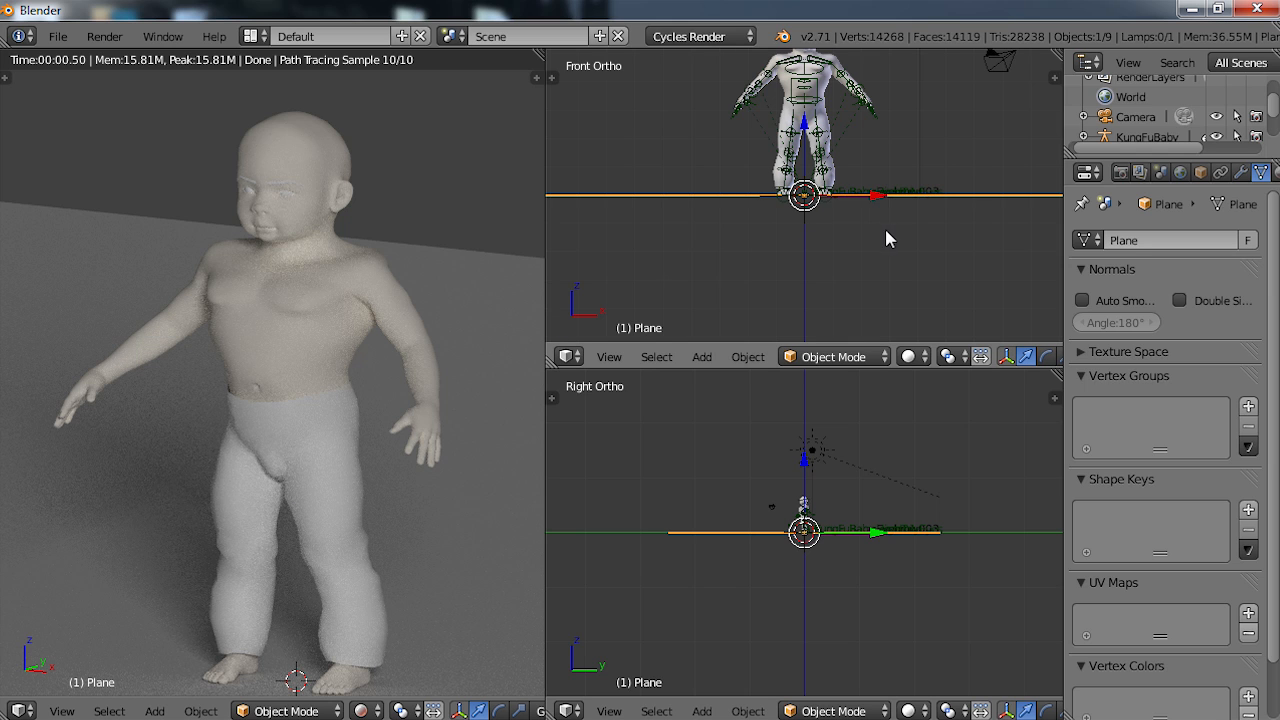
- Examine the baby's body, legs and rig controls from several angles in the two small viewports
middle_click_drag(891, 217, 815, 254)
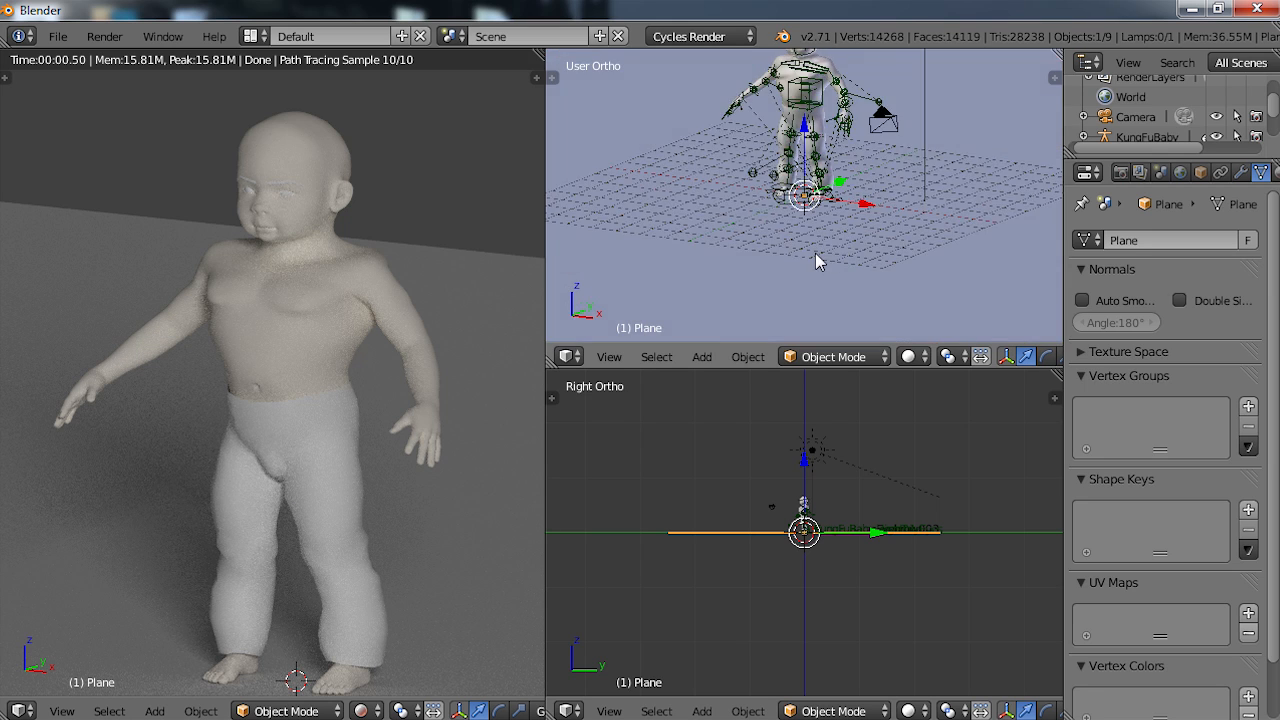
scroll(840, 175, "up", 2)
middle_click_drag(848, 142, 830, 353, "shift")
mouse_move(838, 207)
middle_mouse_down()
mouse_move(800, 196)
mouse_move(818, 200)
middle_mouse_up()
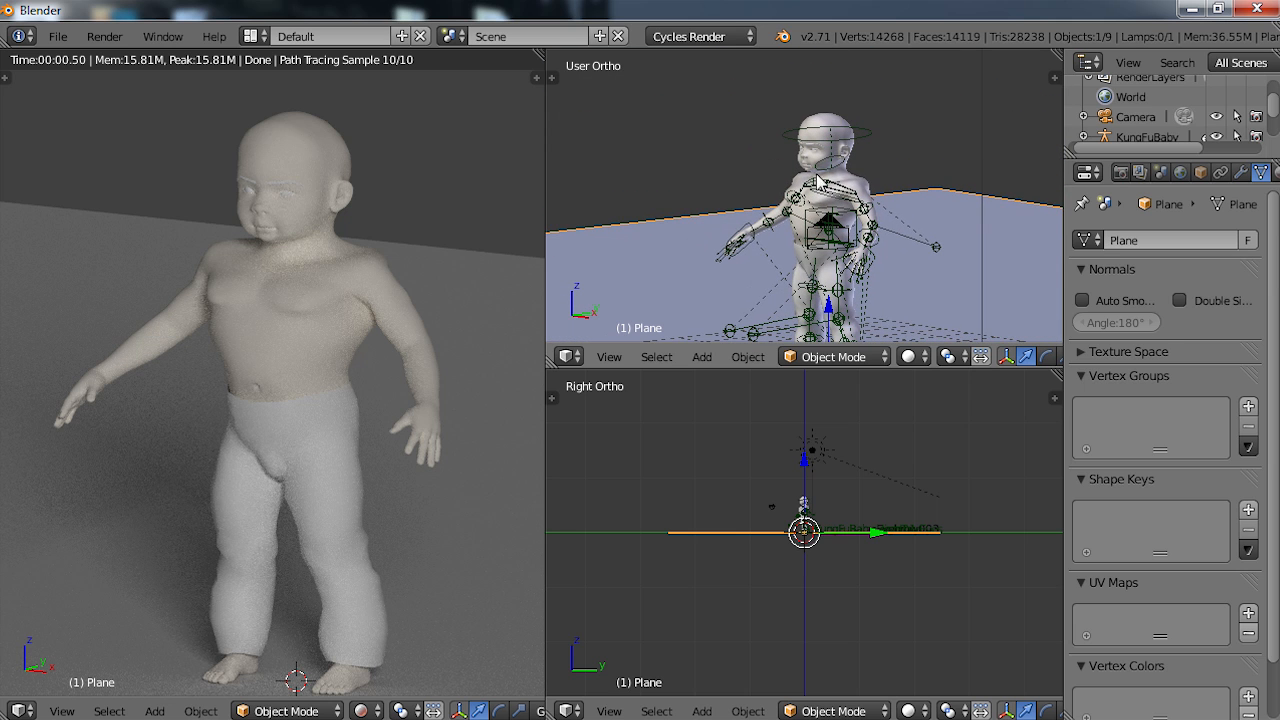
scroll(806, 263, "up", 4)
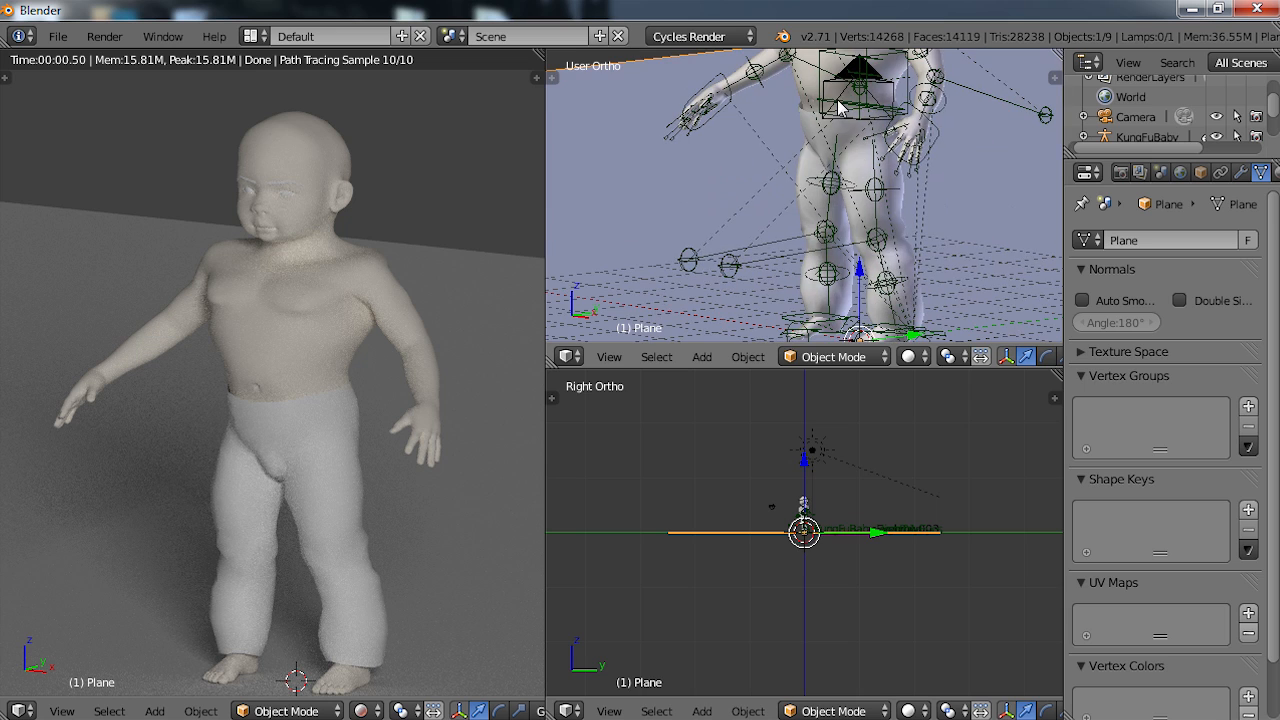
middle_click_drag(831, 503, 886, 696)
scroll(841, 530, "up", 3)
middle_click_drag(738, 240, 846, 288)
scroll(840, 290, "up", 1)
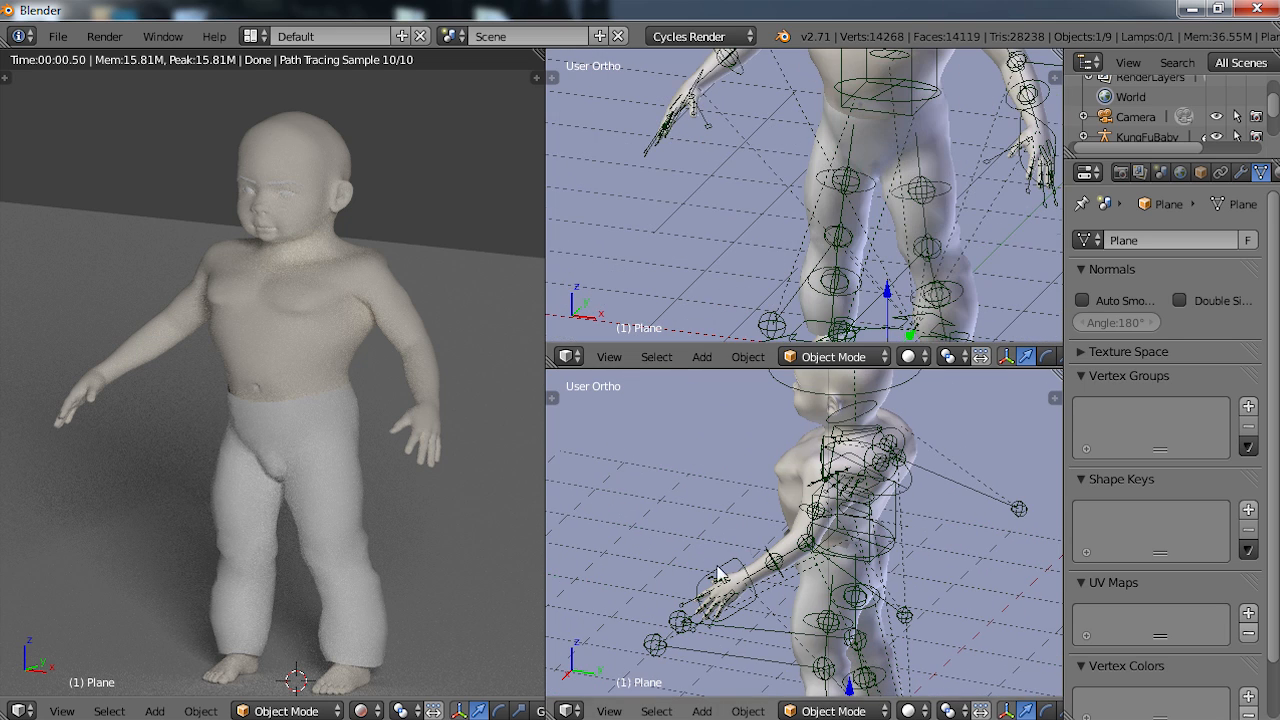
middle_click_drag(767, 543, 1040, 534)
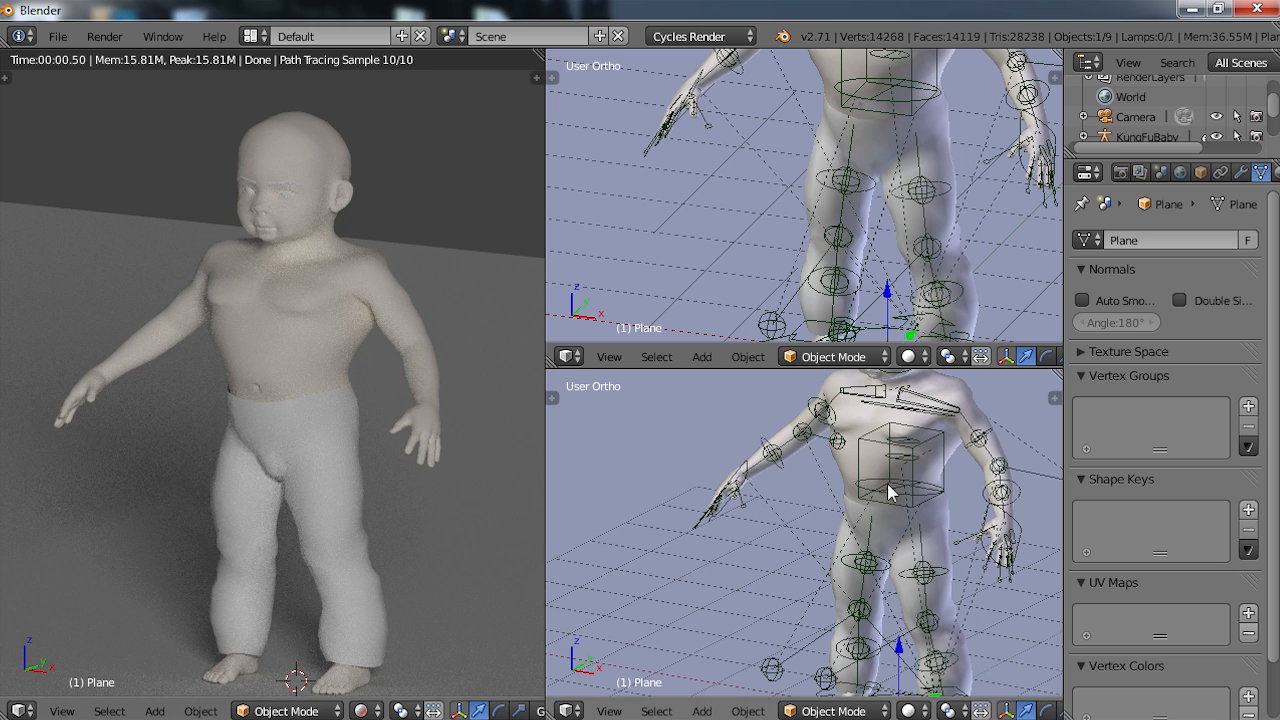
scroll(888, 488, "down", 1)
middle_click_drag(888, 488, 750, 469, "shift")
middle_click_drag(814, 506, 778, 527)
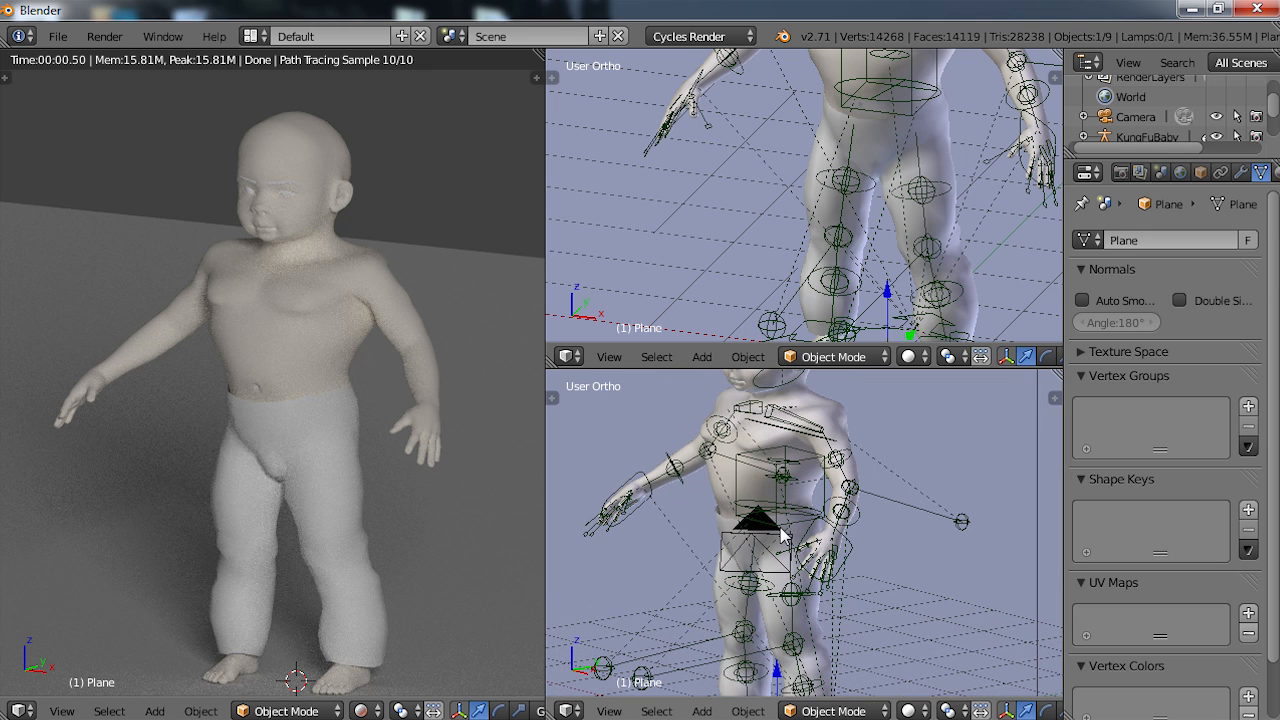
- Select the jeans mesh on the baby, widen the properties area and enable nodes for the jeans material
right_click(803, 625)
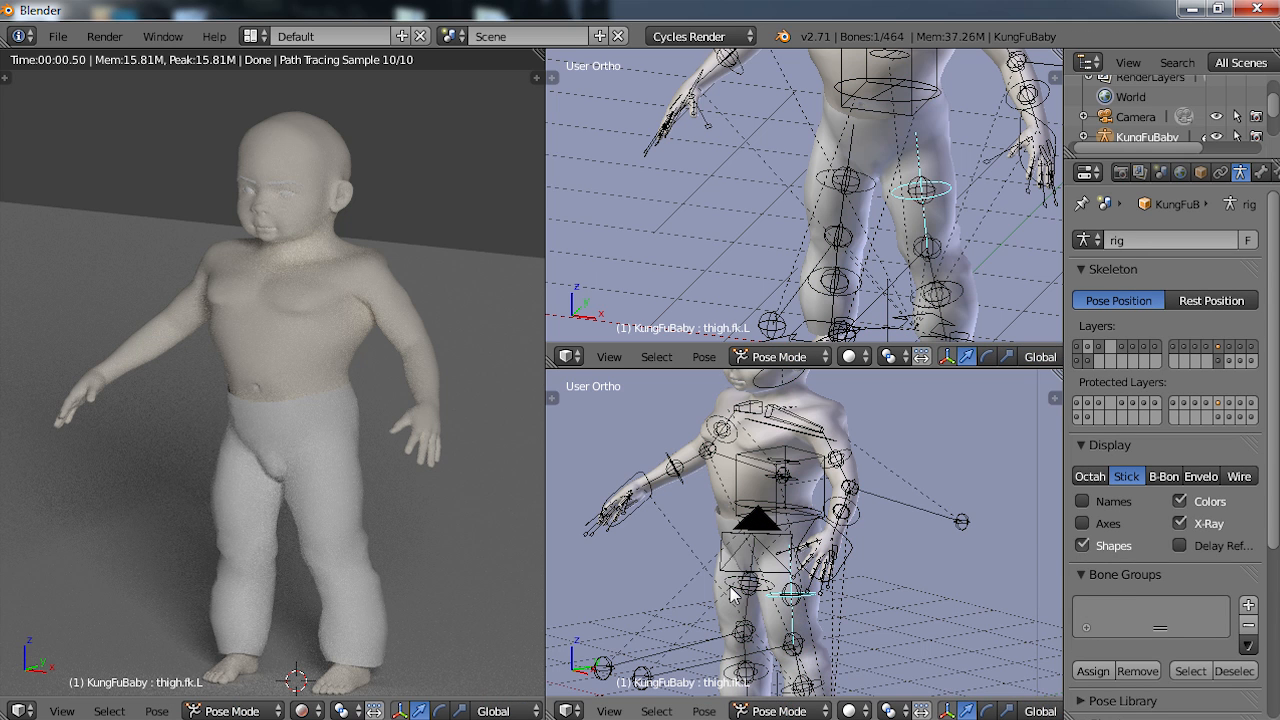
scroll(806, 583, "up", 3)
middle_click_drag(805, 586, 891, 422, "shift")
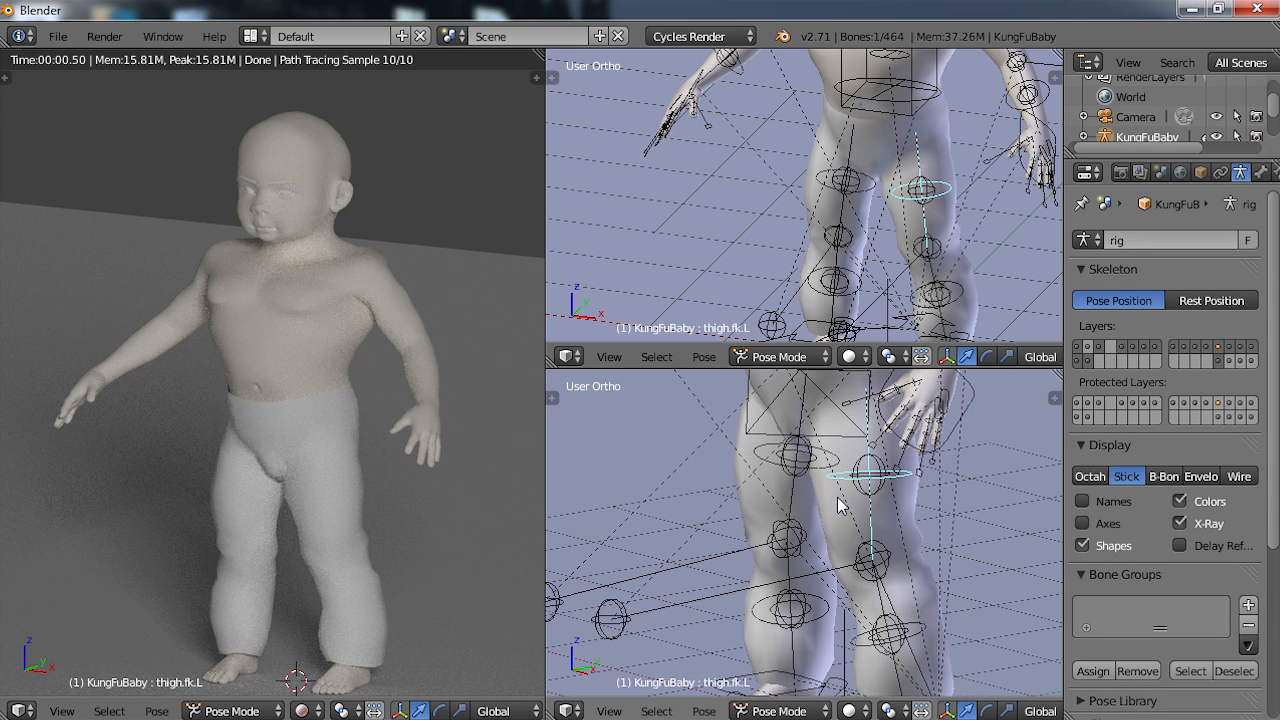
right_click(911, 517)
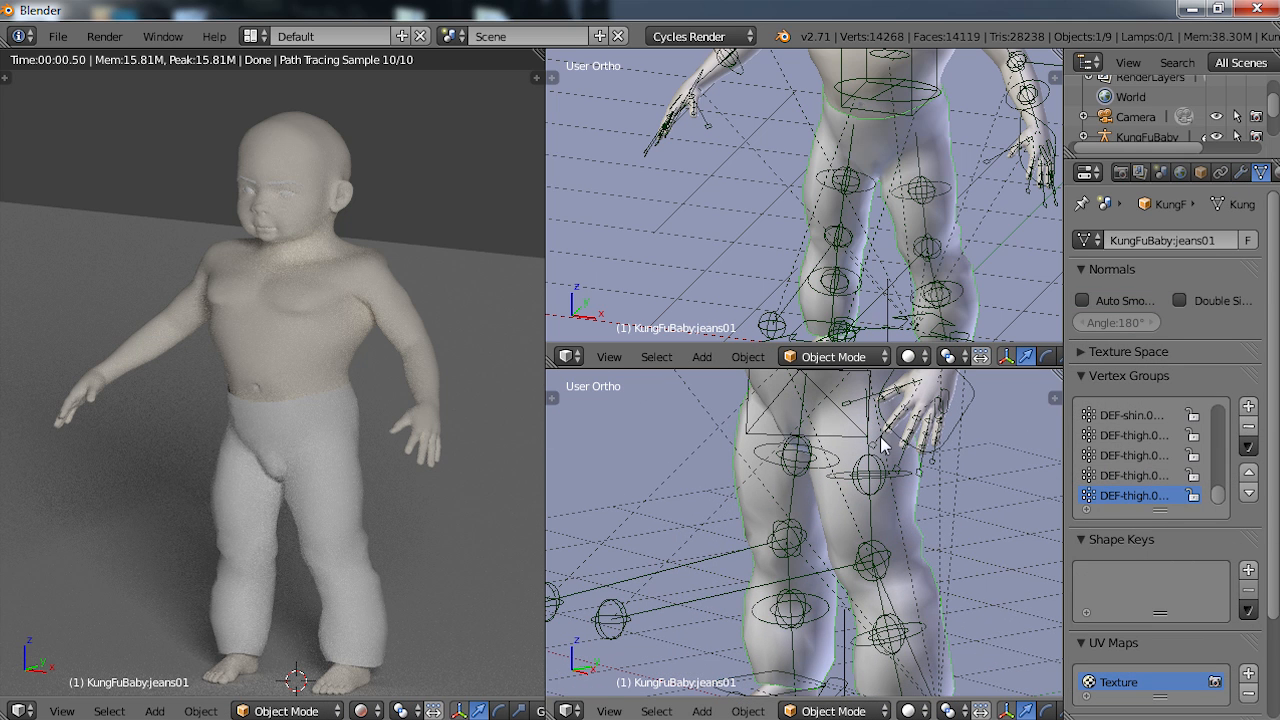
middle_click_drag(1263, 172, 1141, 173)
left_click(1158, 172)
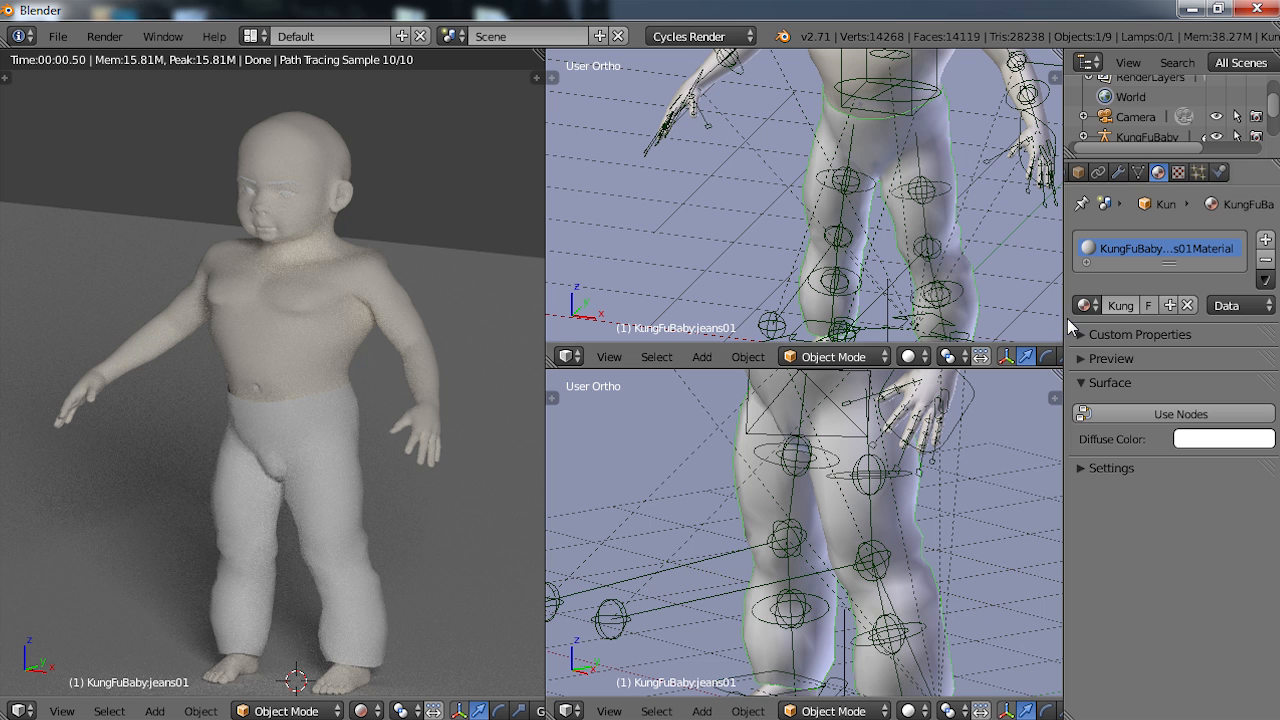
left_click_drag(1066, 318, 1000, 318)
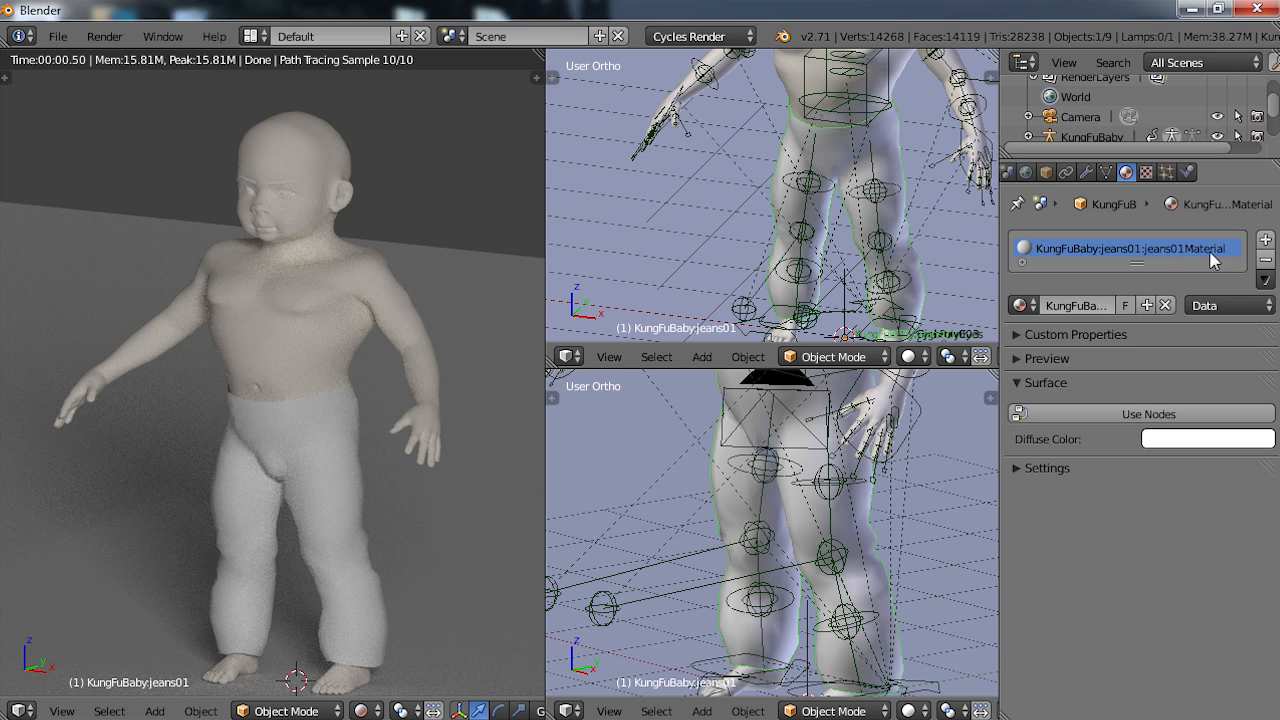
left_click(1125, 418)
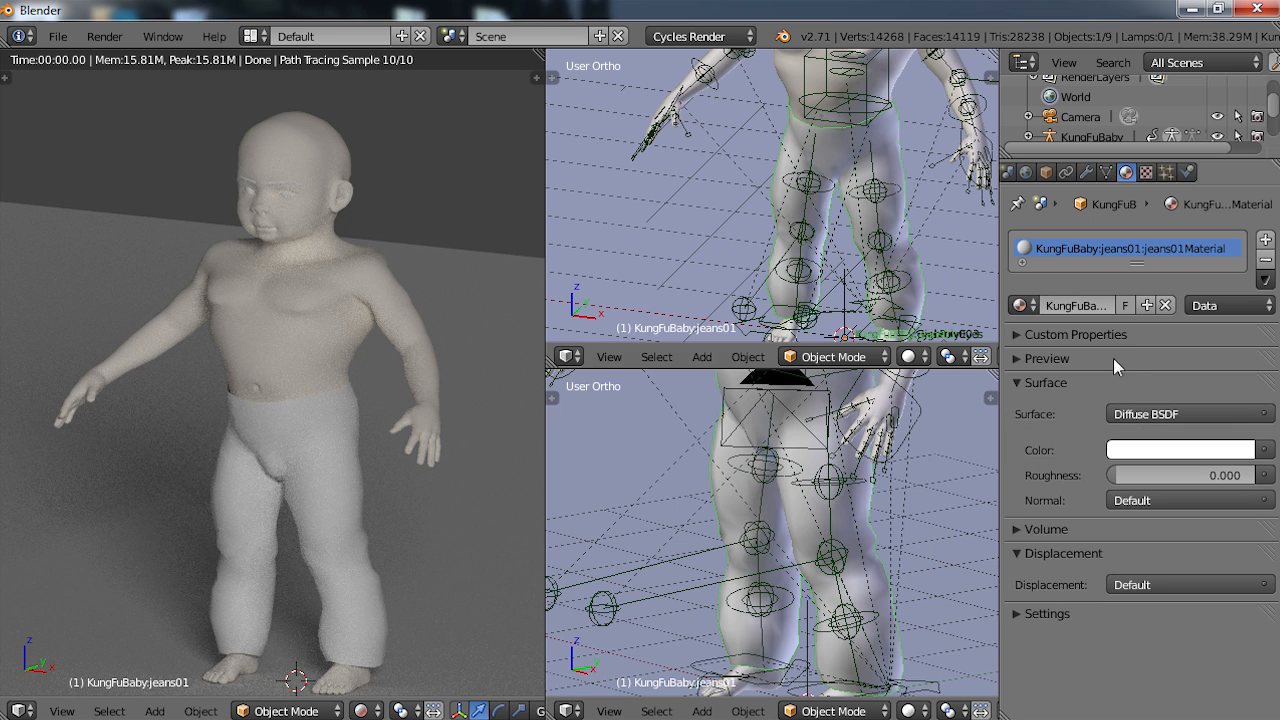
- Turn the upper small viewport into a Node Editor, hide its sidebar and make room beside the jeans material's nodes
left_click(568, 357)
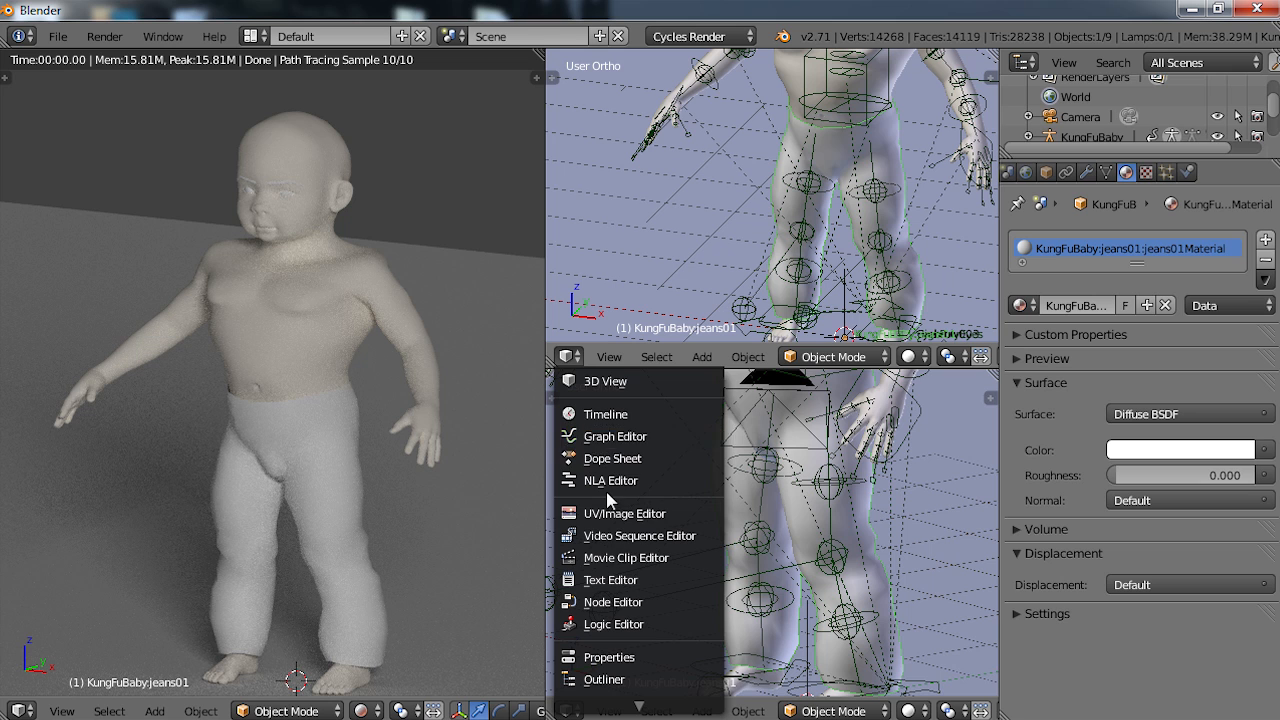
left_click(610, 602)
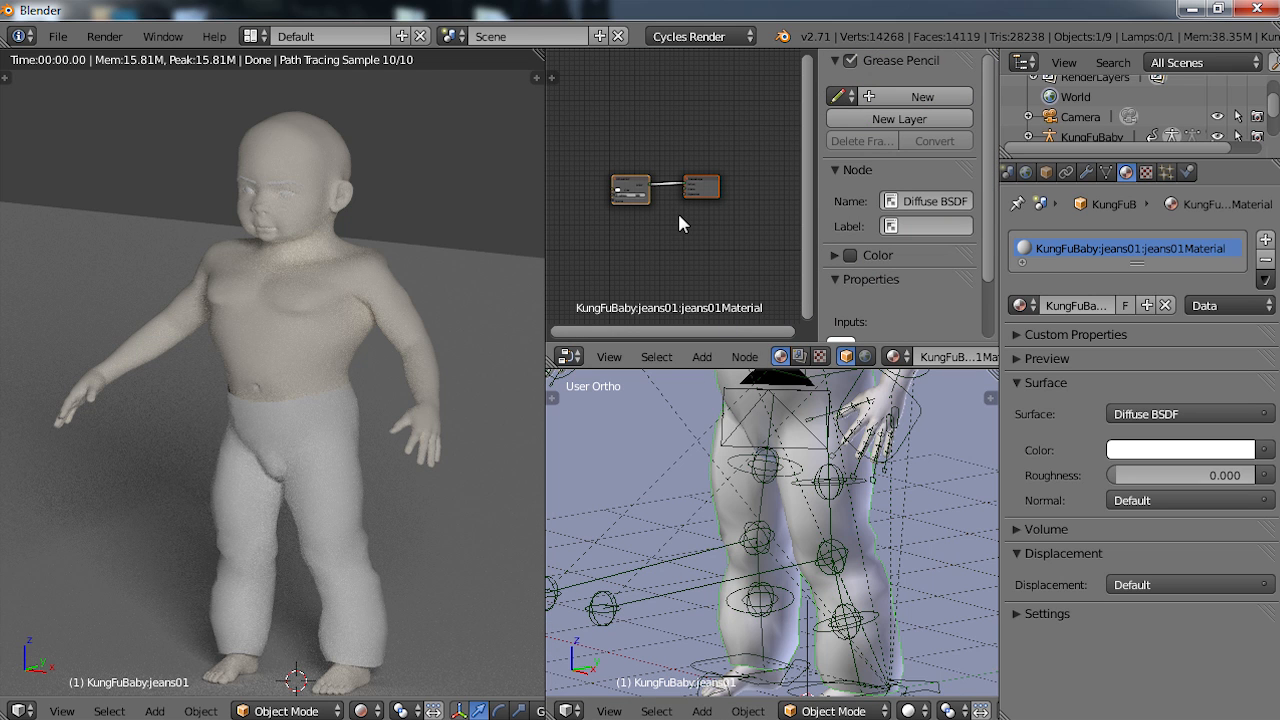
key("n")
scroll(682, 204, "up", 3)
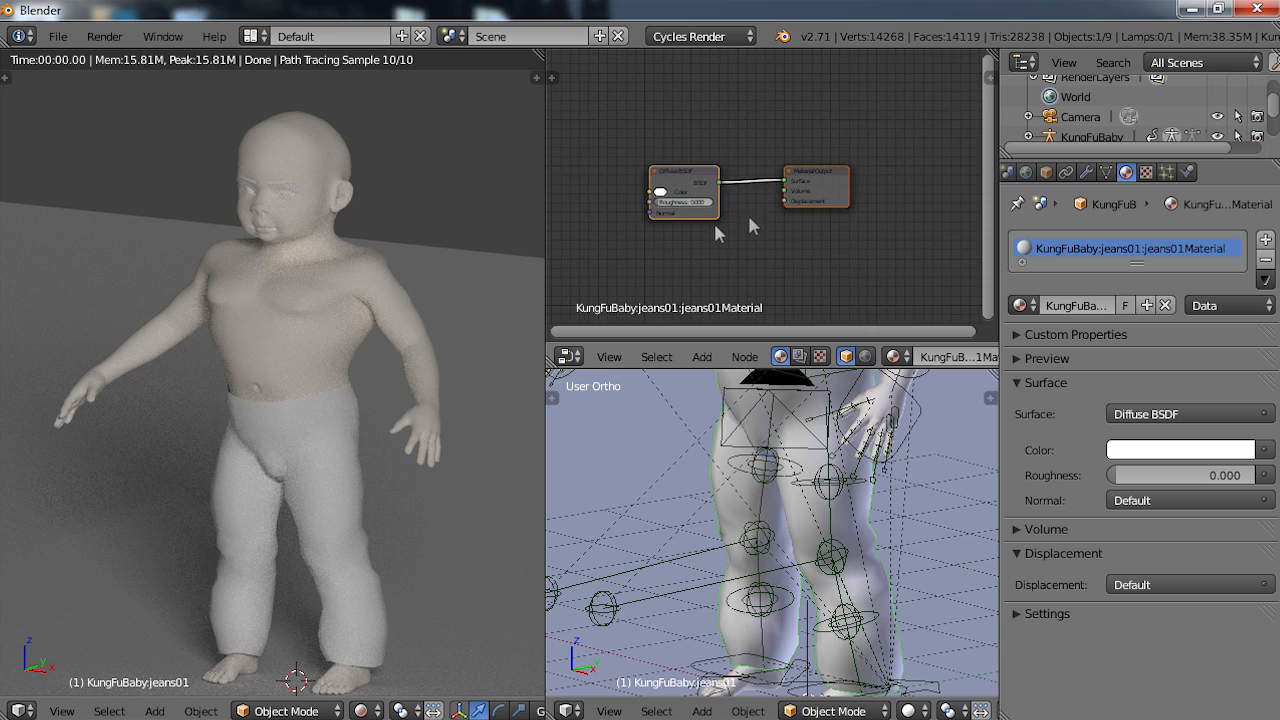
middle_click_drag(715, 225, 764, 183)
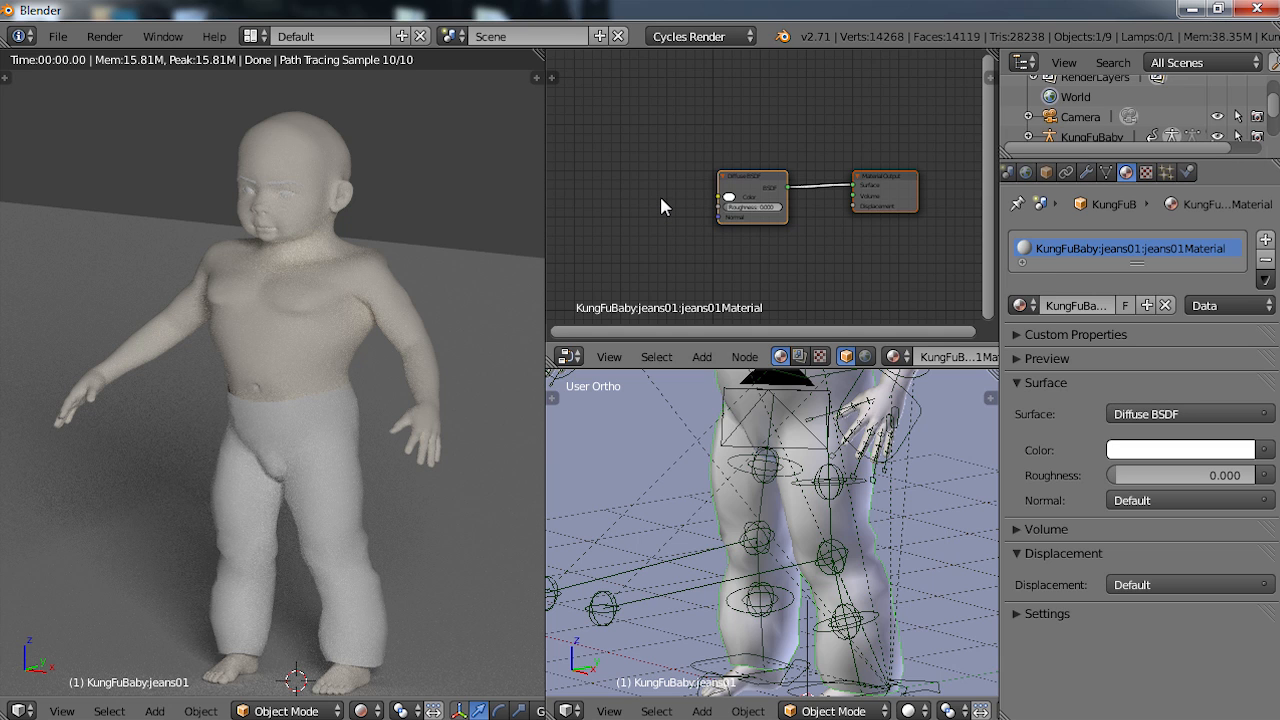
- Add an Image Texture node to the jeans material and connect its Color output to the Diffuse BSDF's Color input
key("shift+a")
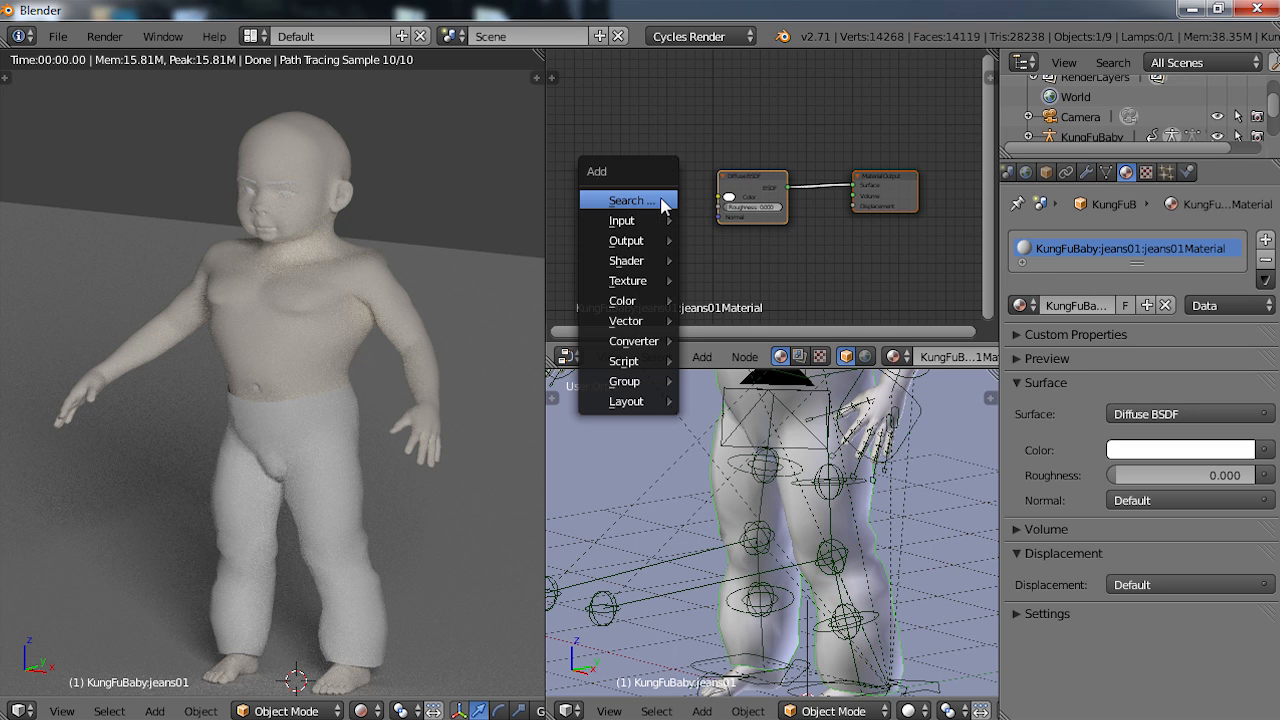
left_click(616, 222)
mouse_move(625, 281)
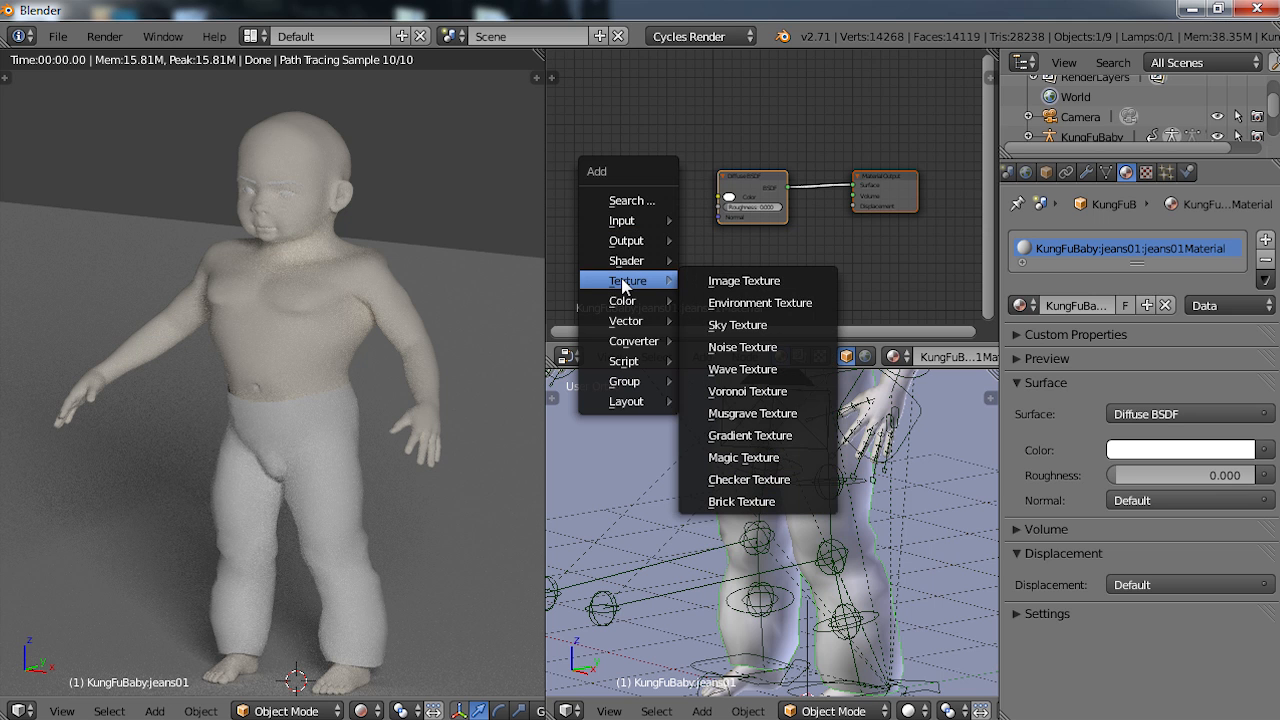
left_click(727, 281)
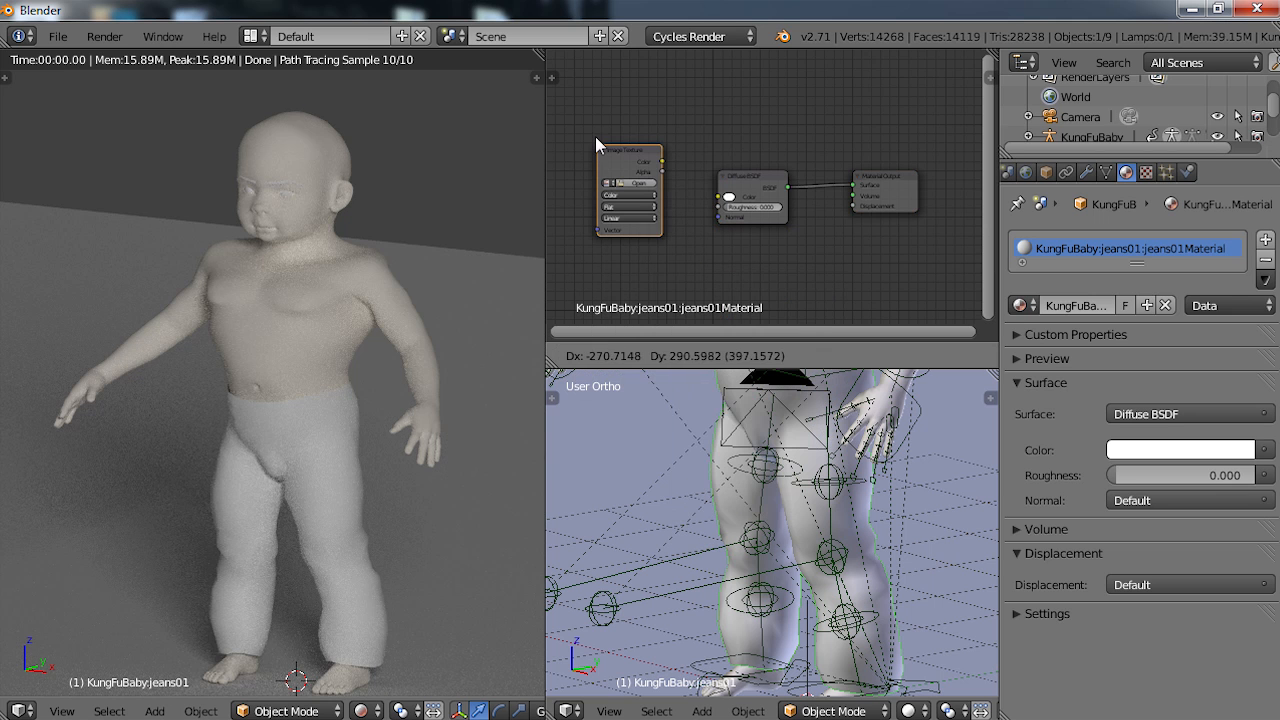
left_click(590, 121)
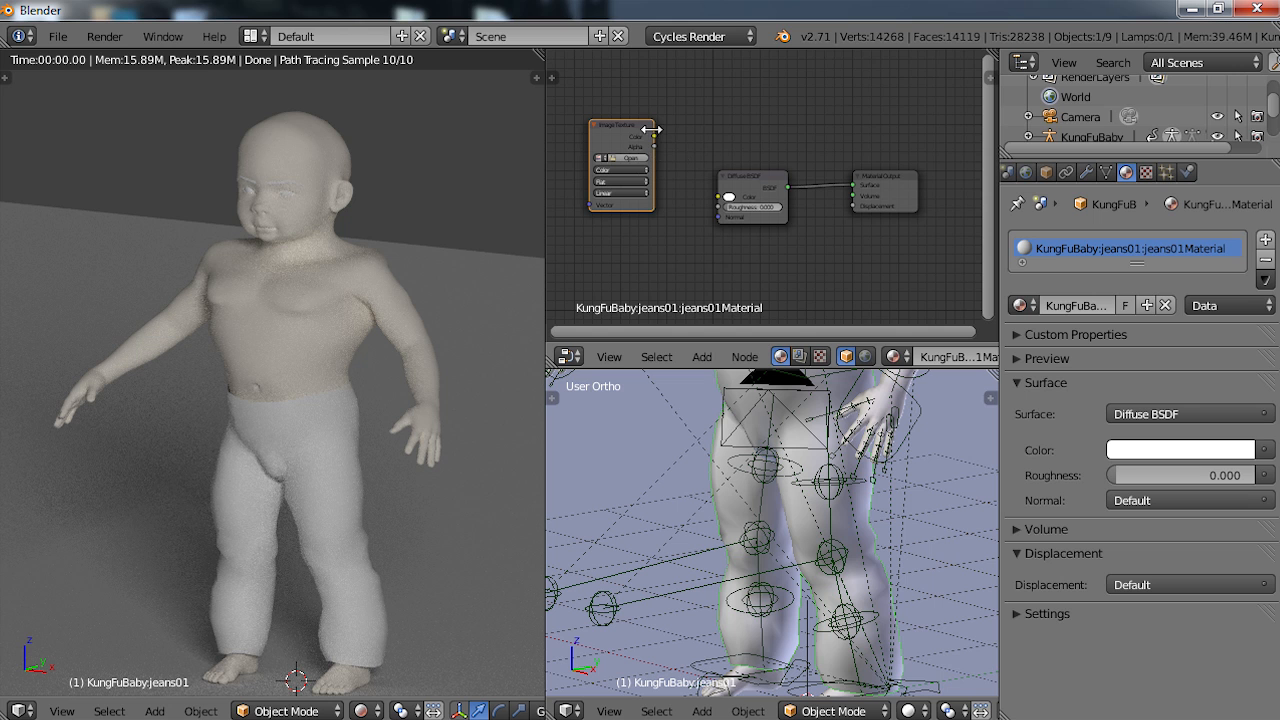
left_click_drag(655, 136, 729, 197)
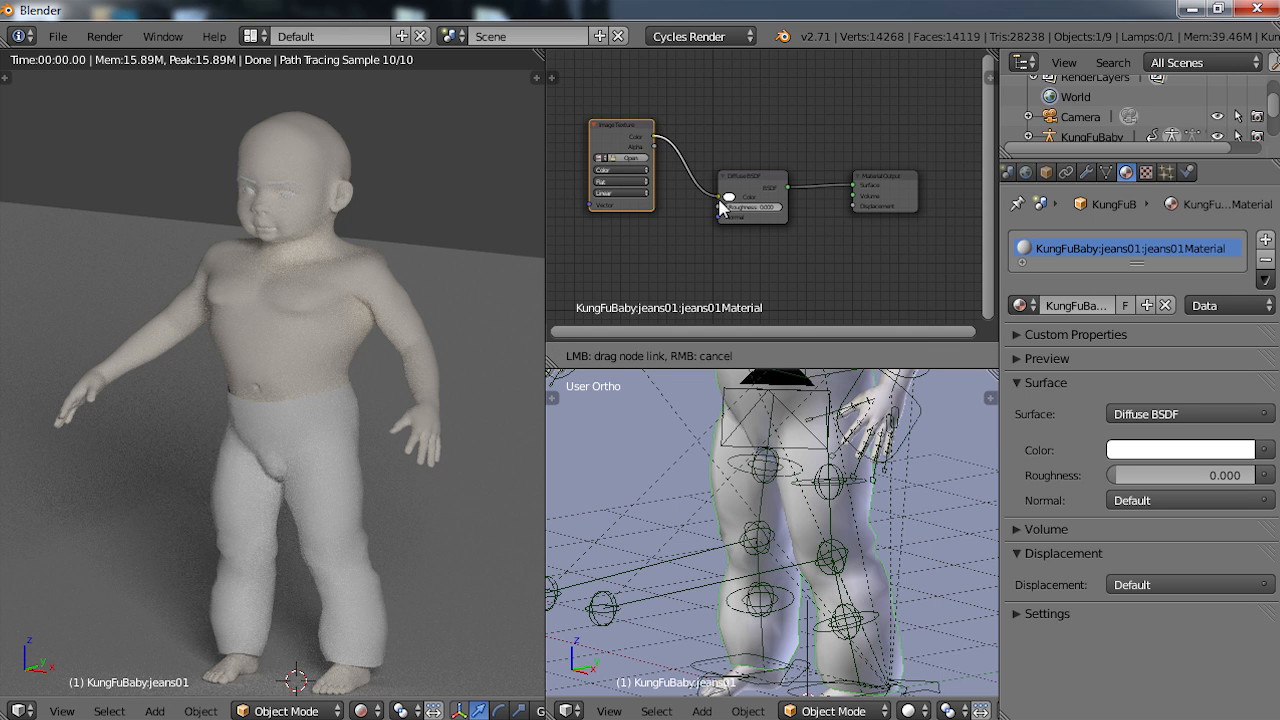
- Load jeans_basic_diffuse.png from the MakeHuman exports textures folder into the jeans' Image Texture node
left_click(633, 160)
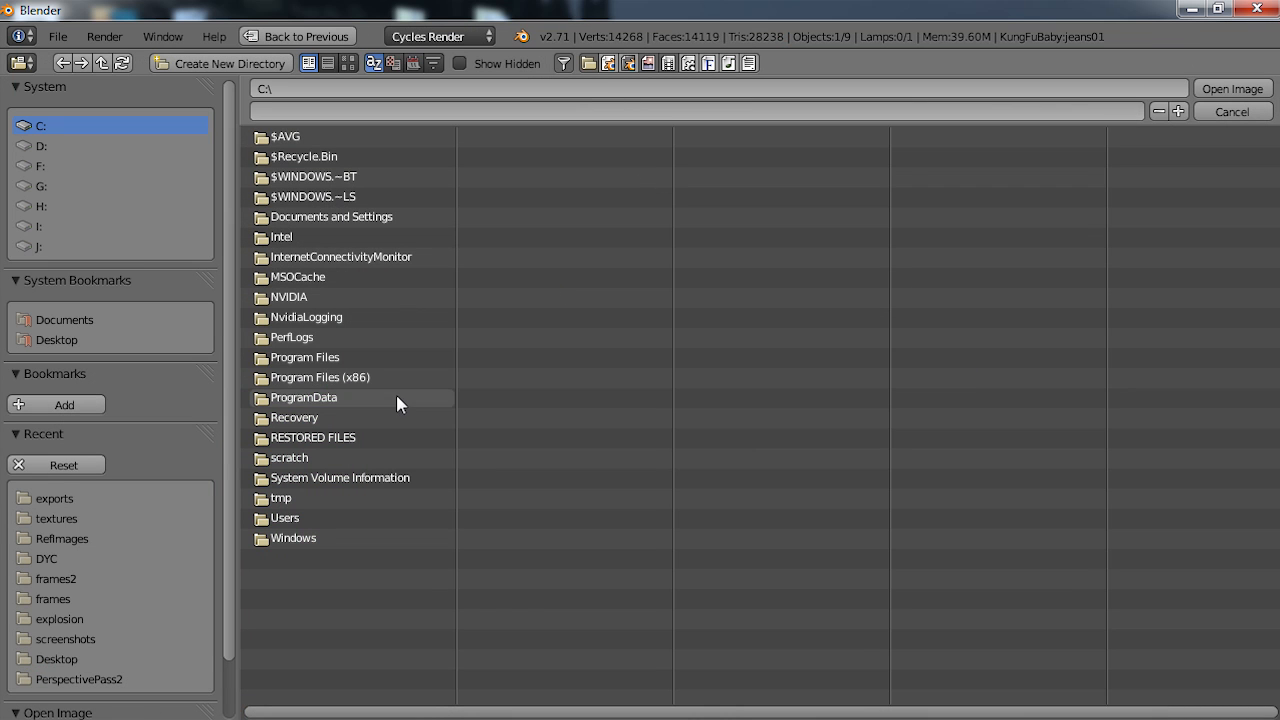
left_click(55, 500)
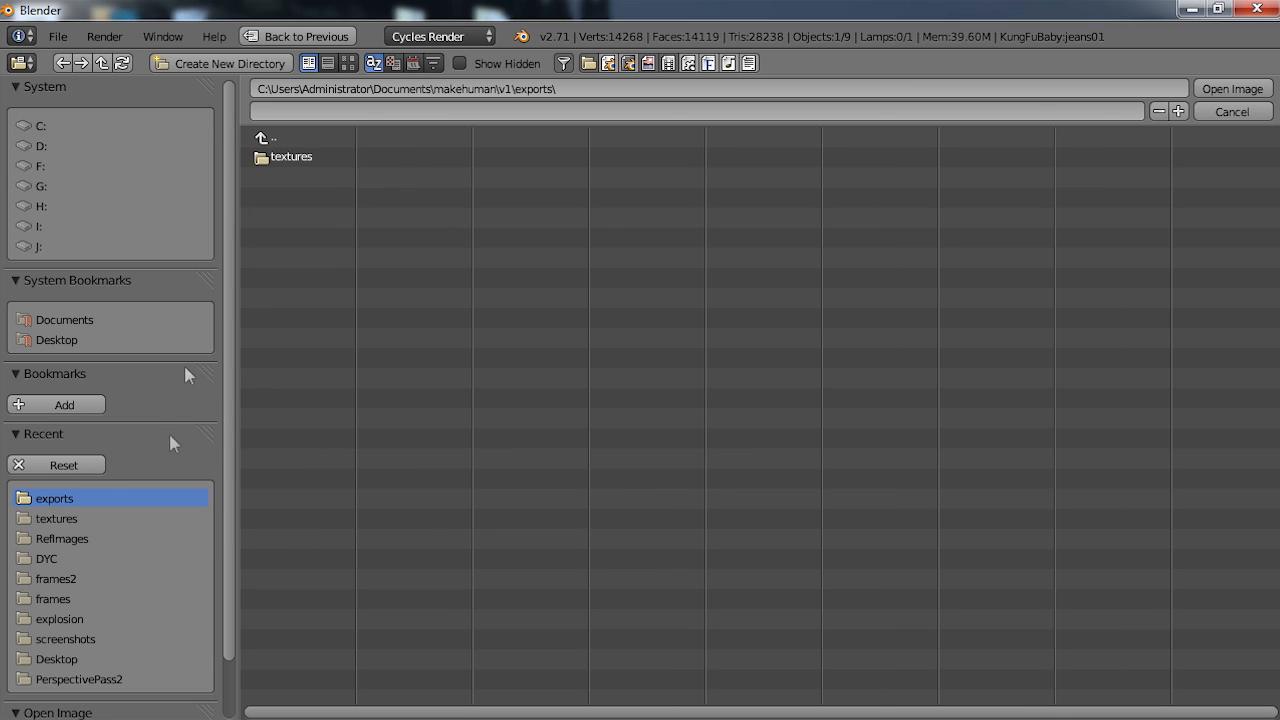
left_click(283, 160)
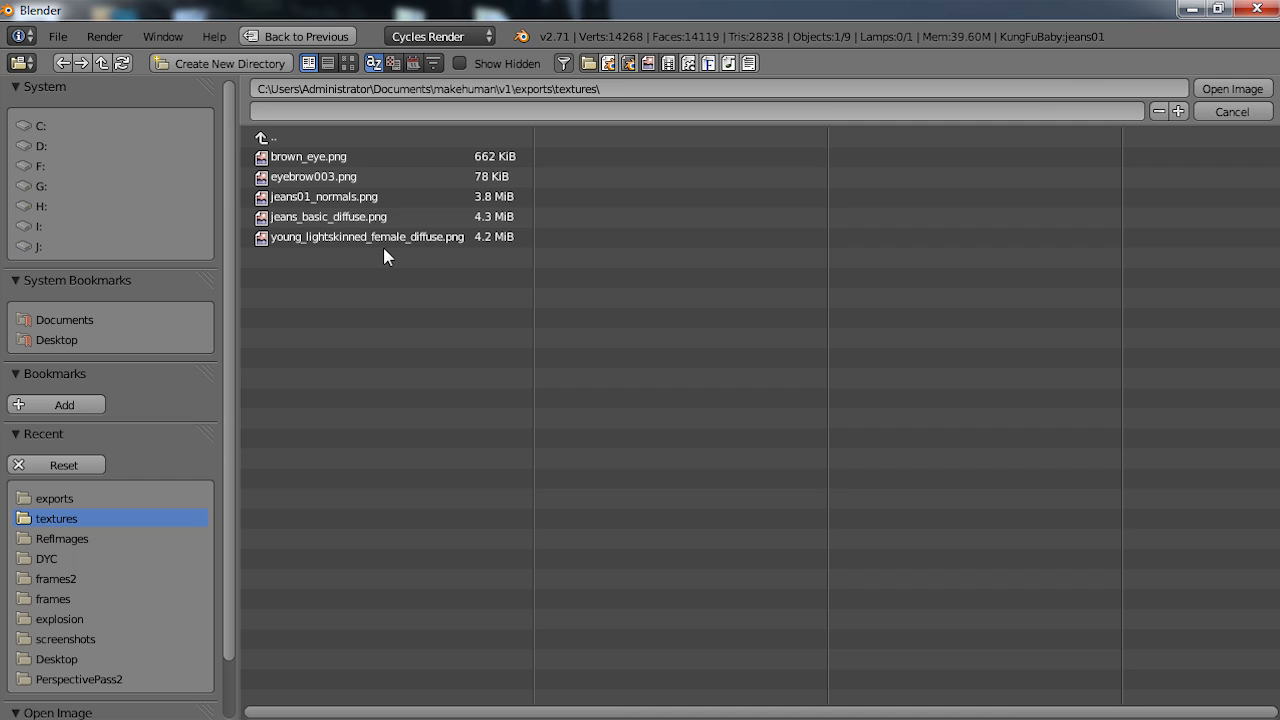
double_click(313, 218)
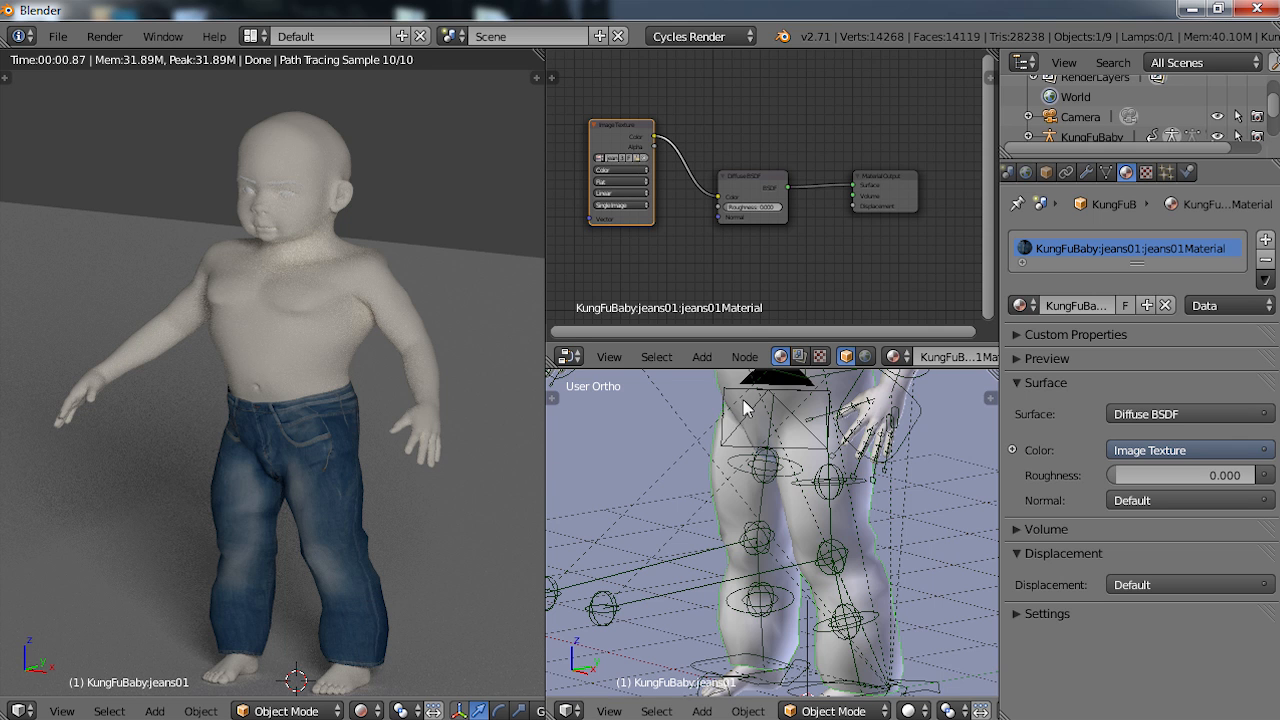
- Select the baby's body mesh and enable nodes for its skin material
scroll(914, 433, "down", 2)
middle_click_drag(777, 441, 725, 590, "shift")
scroll(760, 550, "up", 1)
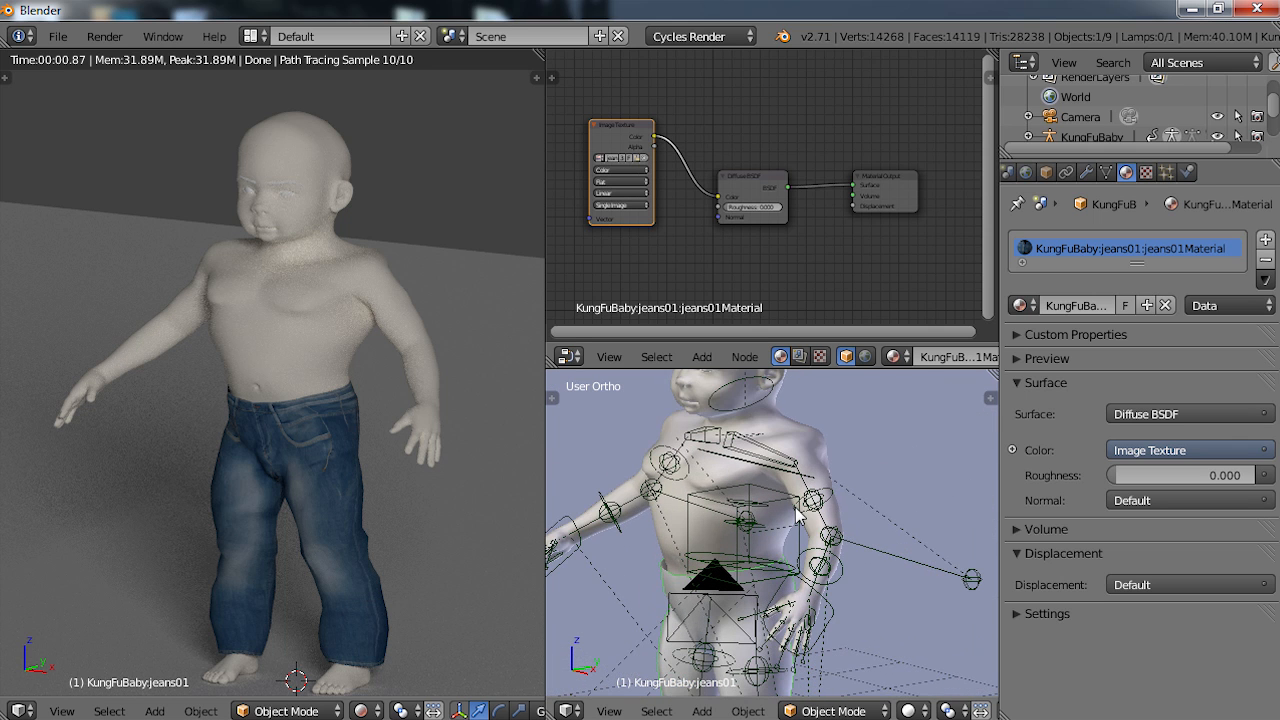
right_click(812, 445)
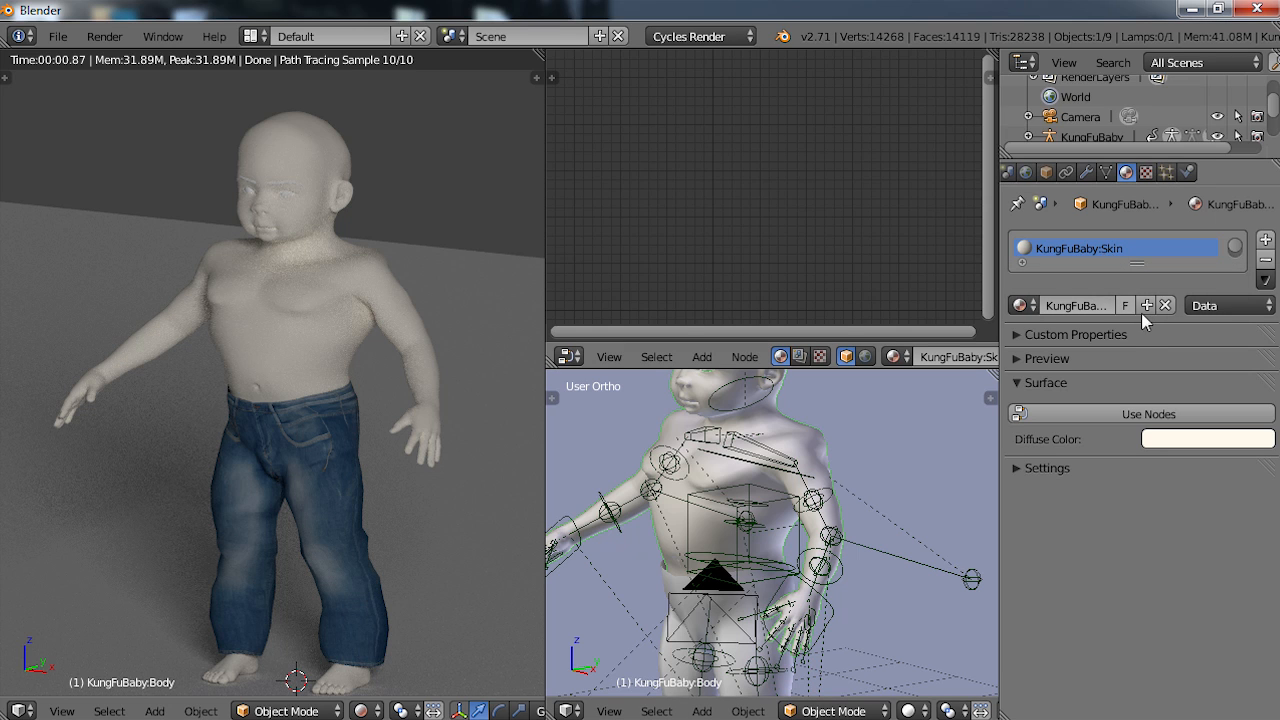
left_click(1145, 415)
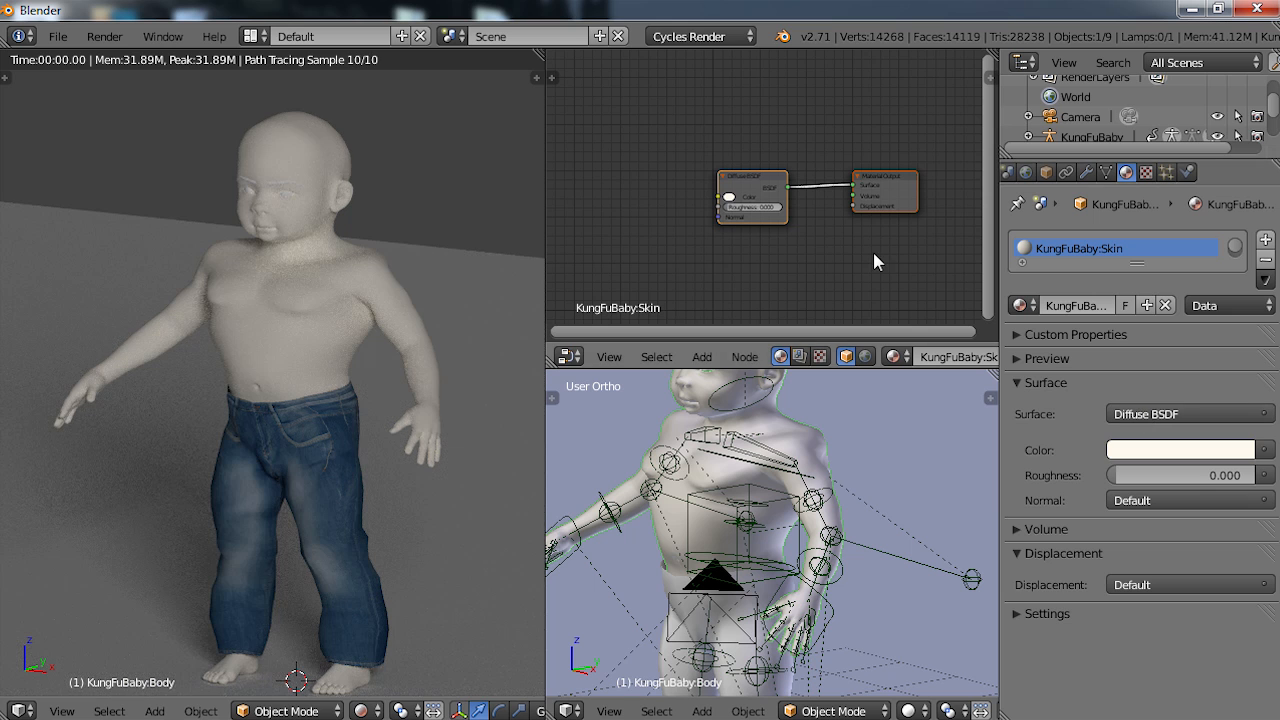
- Add an Image Texture node to the skin material and place it ahead of the Diffuse BSDF node
key("shift+a")
mouse_move(622, 223)
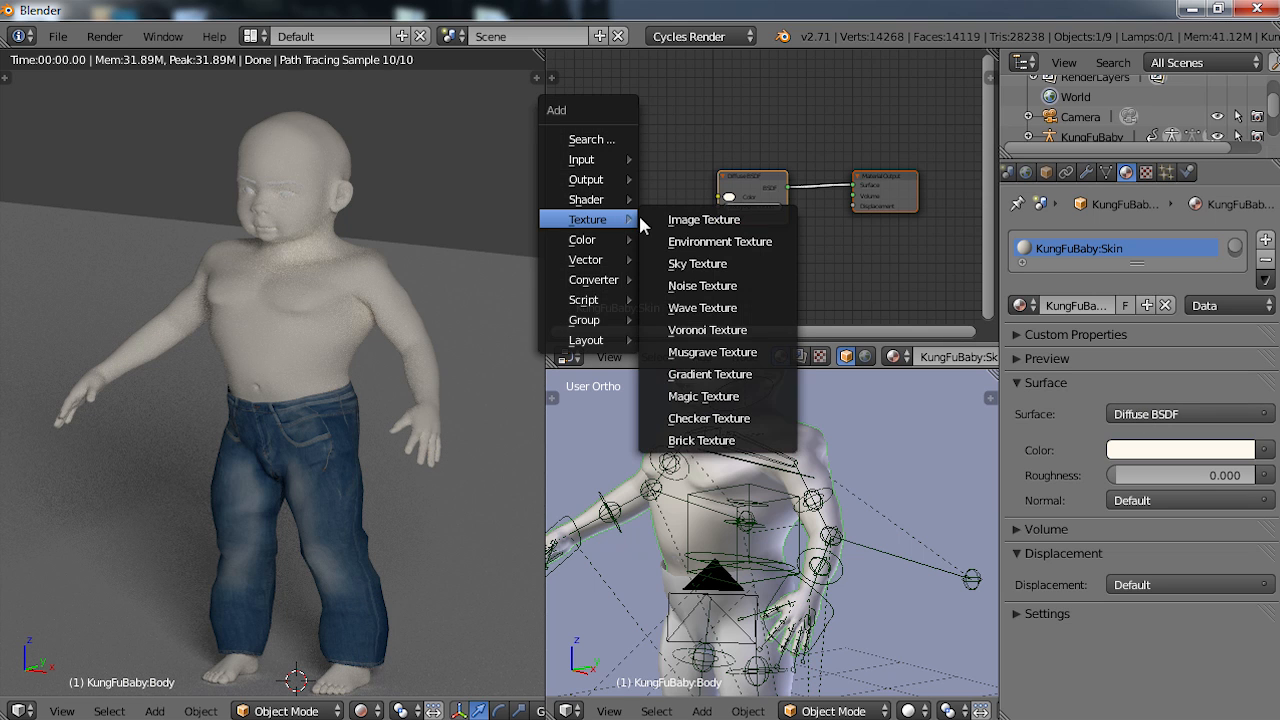
left_click(675, 221)
left_click(584, 116)
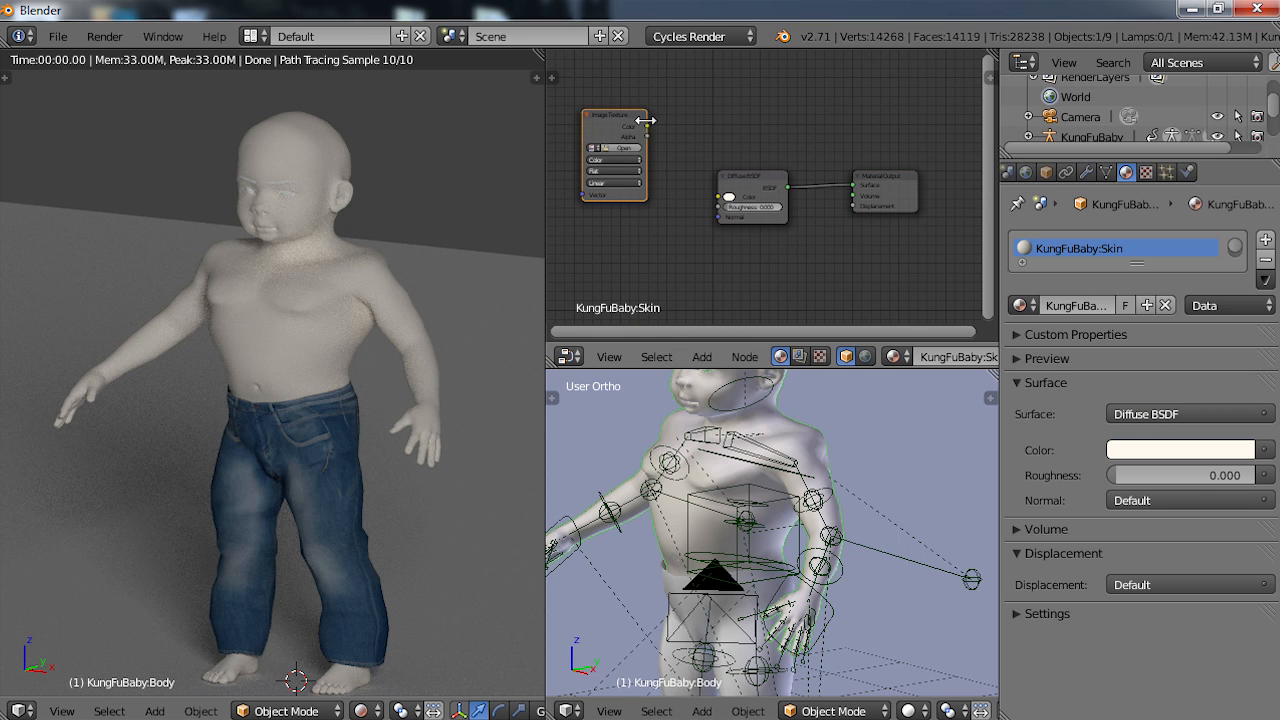
- Connect the Image Texture's Color output to the skin's Diffuse BSDF Color input and load young_lightskinned_female_diffuse.png from the exports textures folder
left_click_drag(646, 133, 717, 198)
scroll(751, 224, "up", 1)
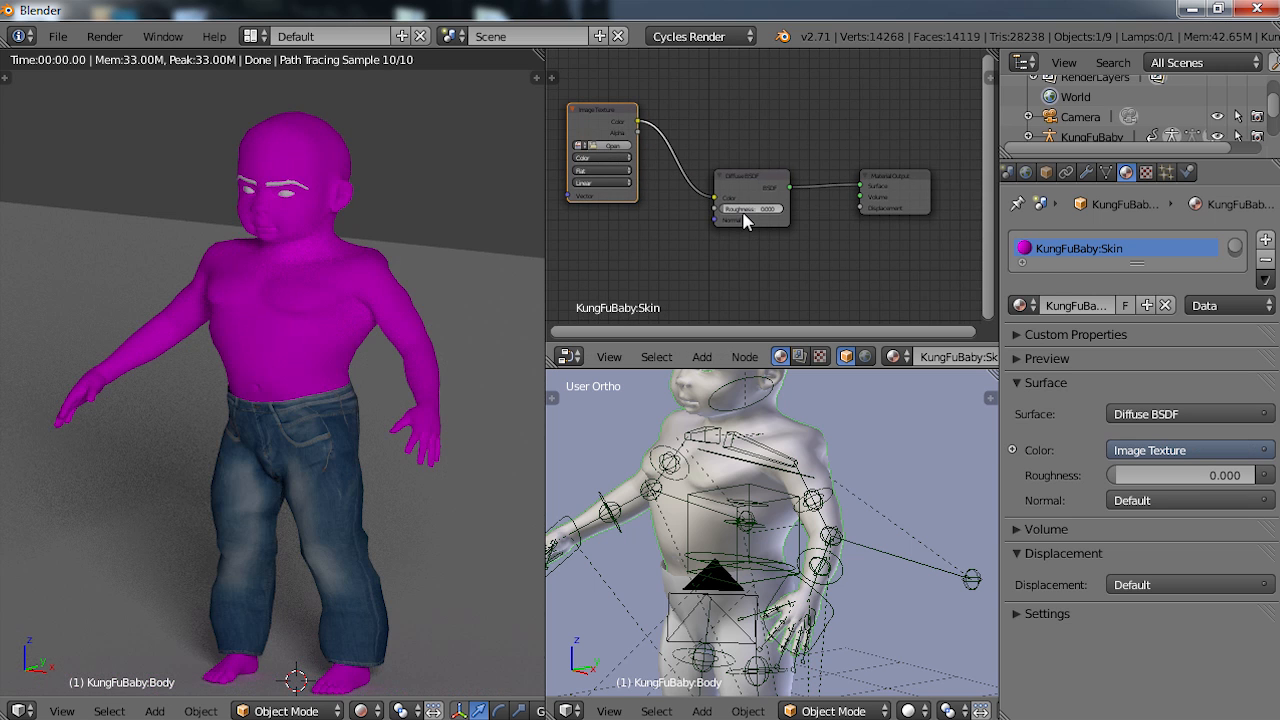
left_click(609, 145)
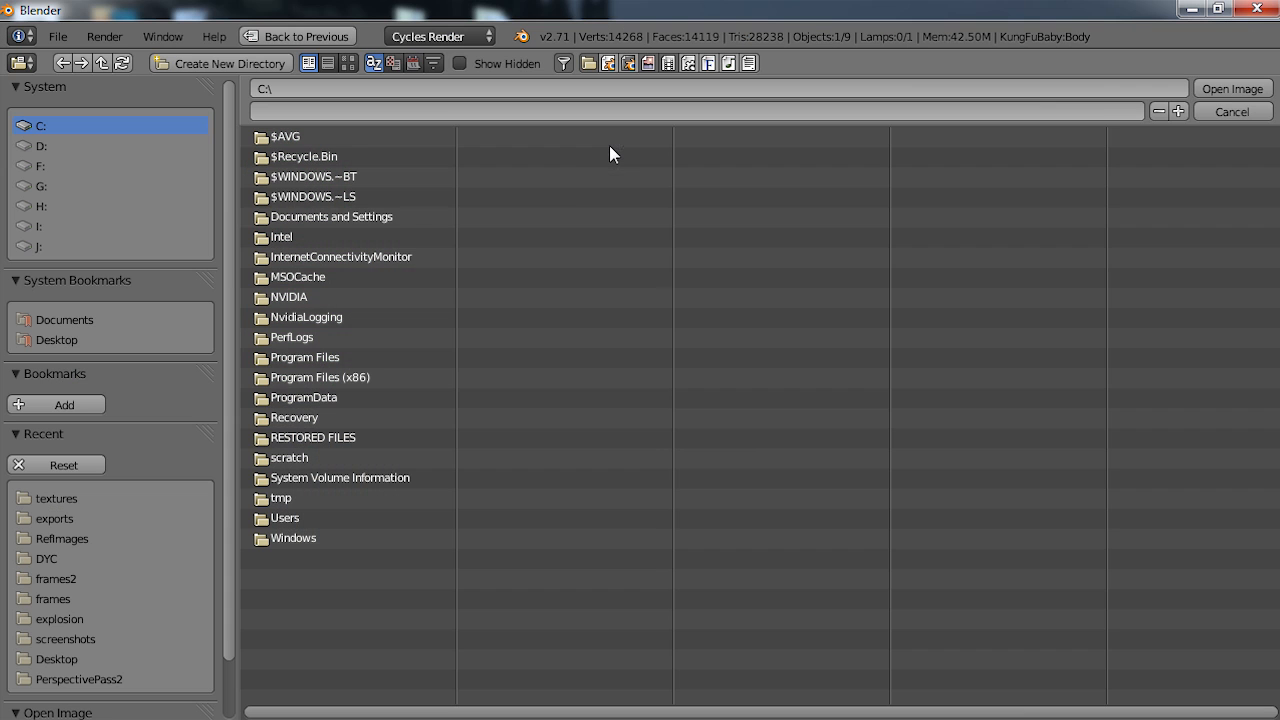
left_click(38, 499)
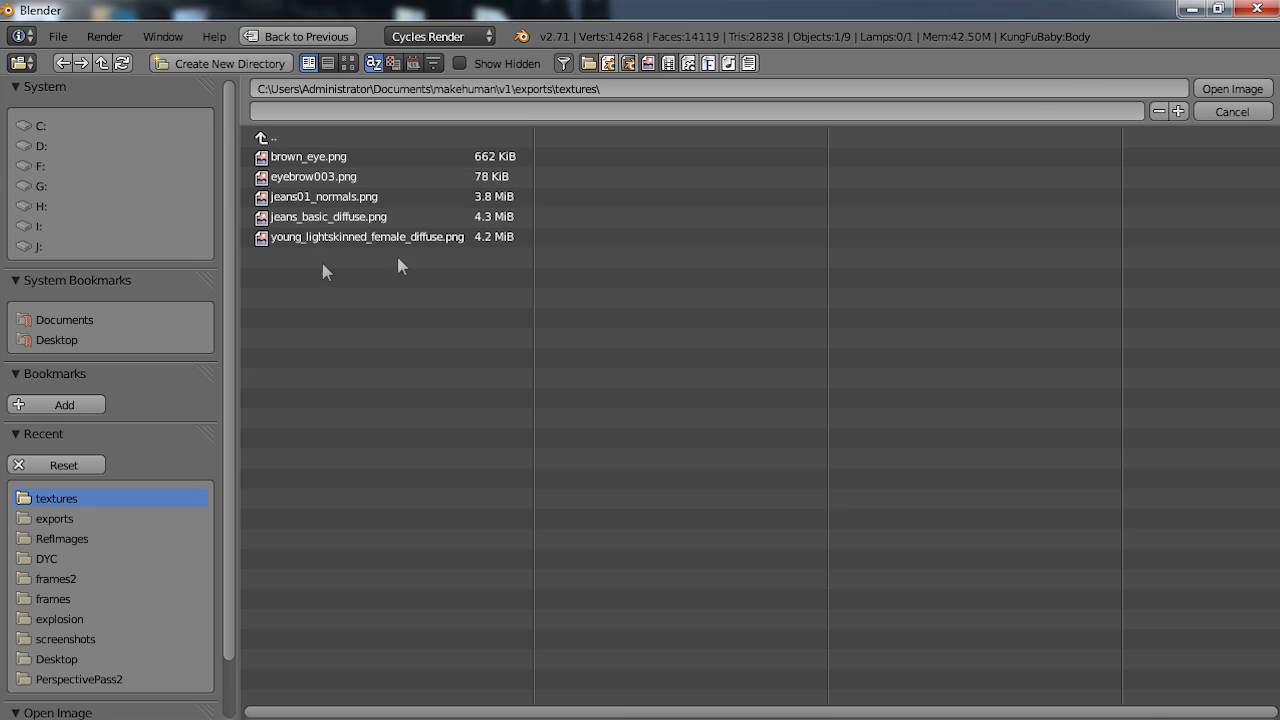
left_click(340, 238)
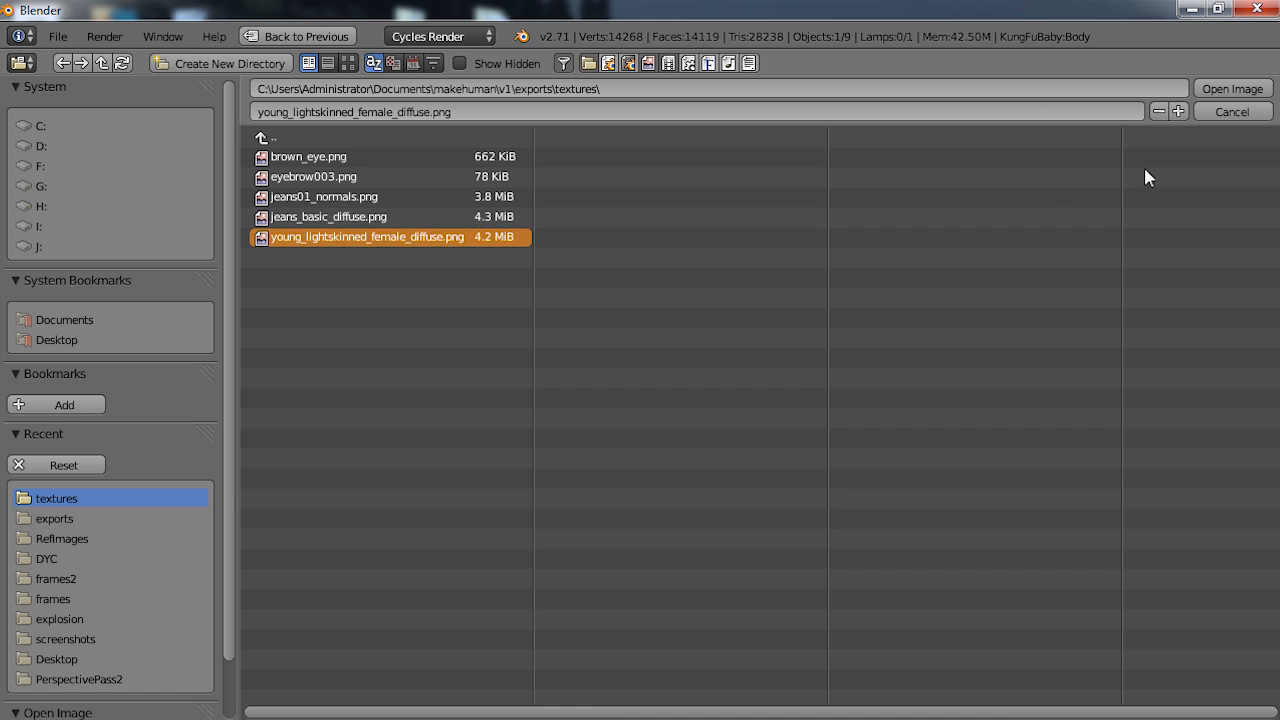
left_click(1230, 89)
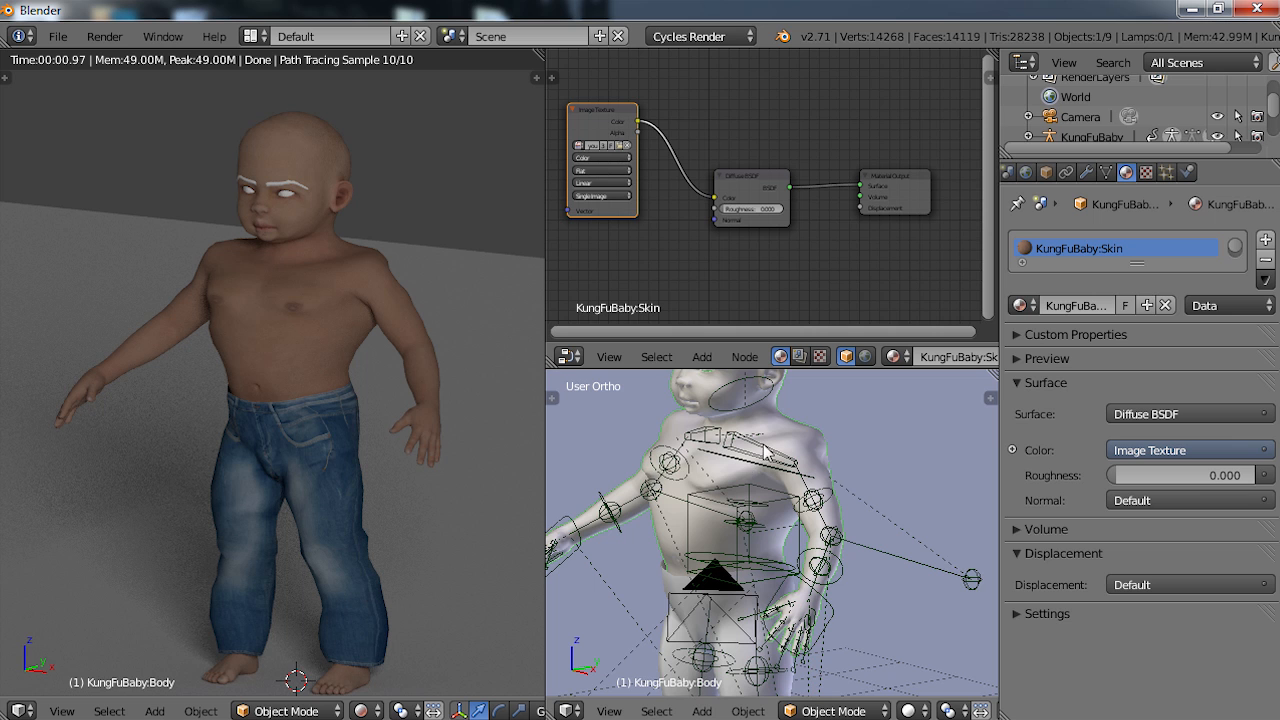
- Select the baby's eyebrow mesh and enable nodes for its material
middle_click_drag(763, 443, 737, 557, "shift")
scroll(734, 548, "up", 3)
middle_click_drag(662, 520, 735, 474)
scroll(736, 488, "up", 4)
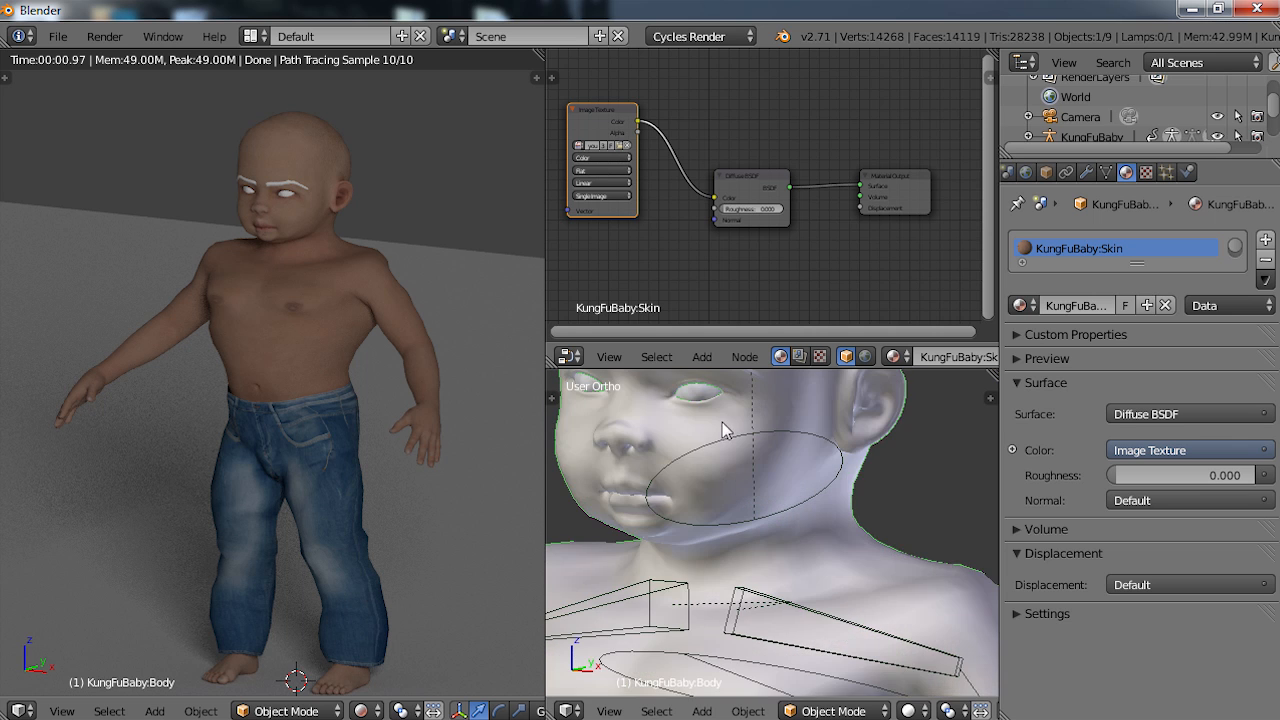
middle_click_drag(747, 582, 782, 547, "shift")
right_click(752, 500)
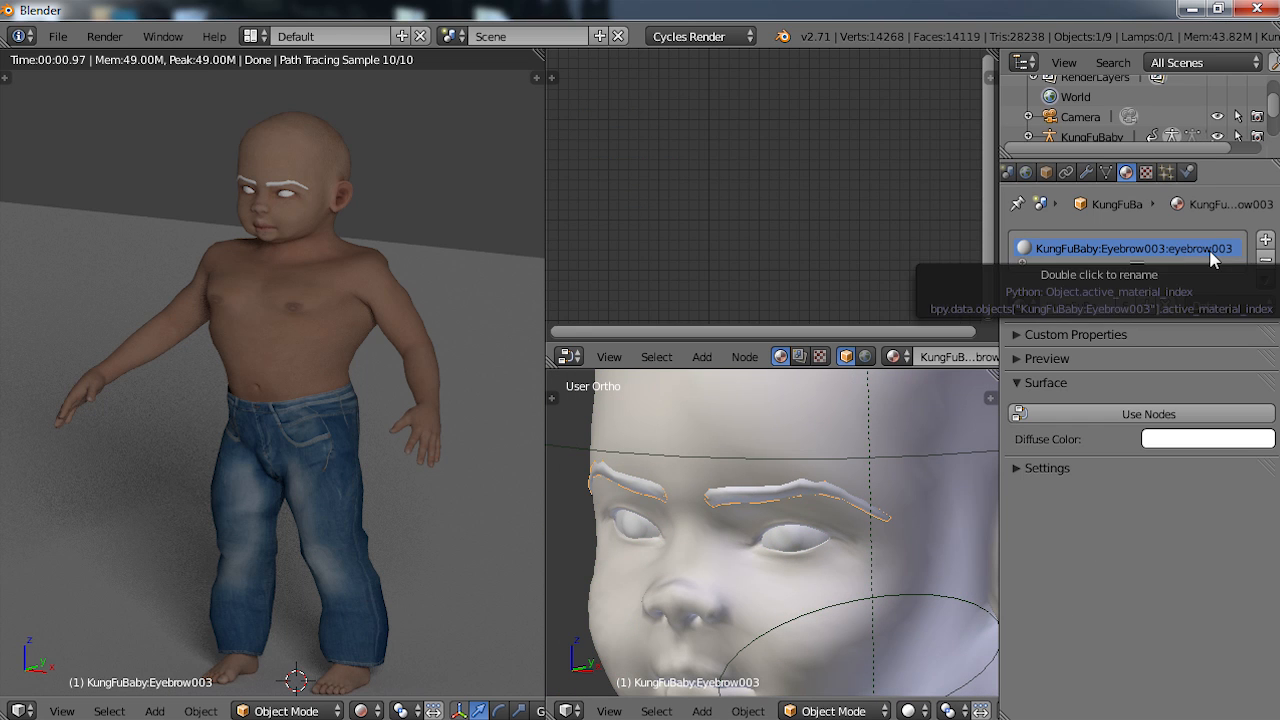
left_click(1104, 412)
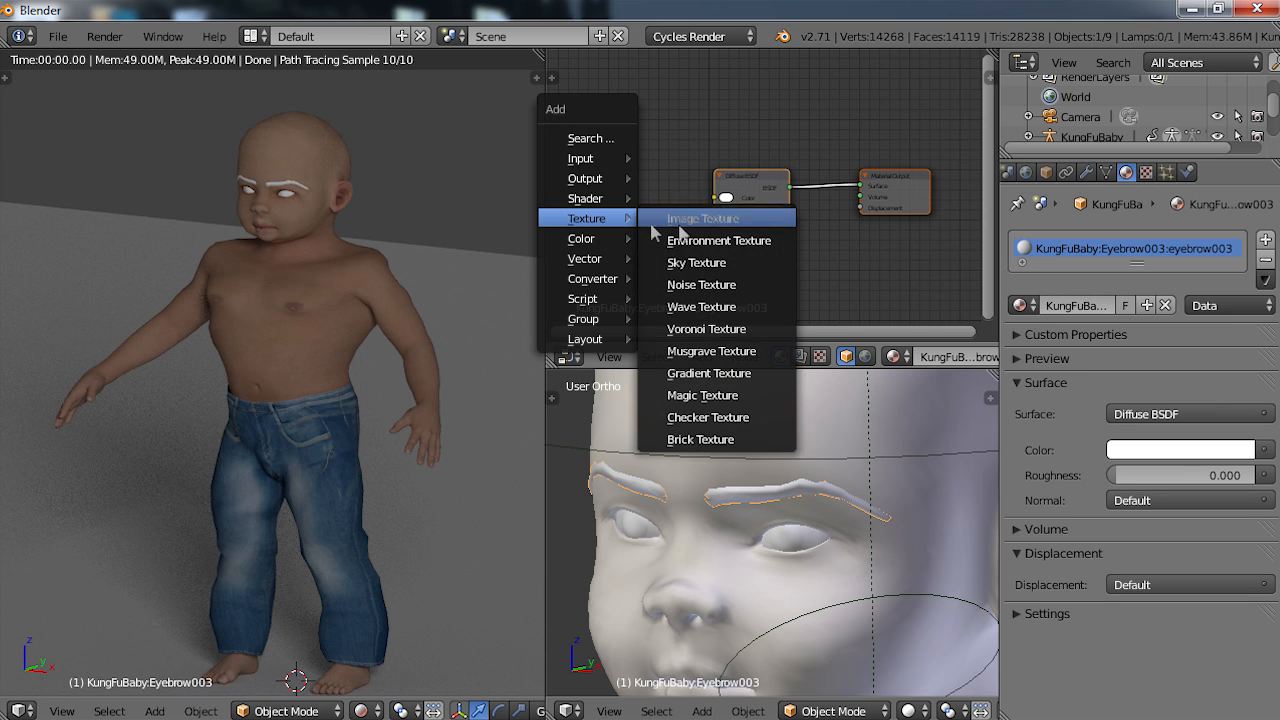
- Add an Image Texture node with eyebrow003.png from the exports textures folder and connect its Color output to the eyebrow Diffuse BSDF's Color input
left_click(690, 218)
left_click(590, 106)
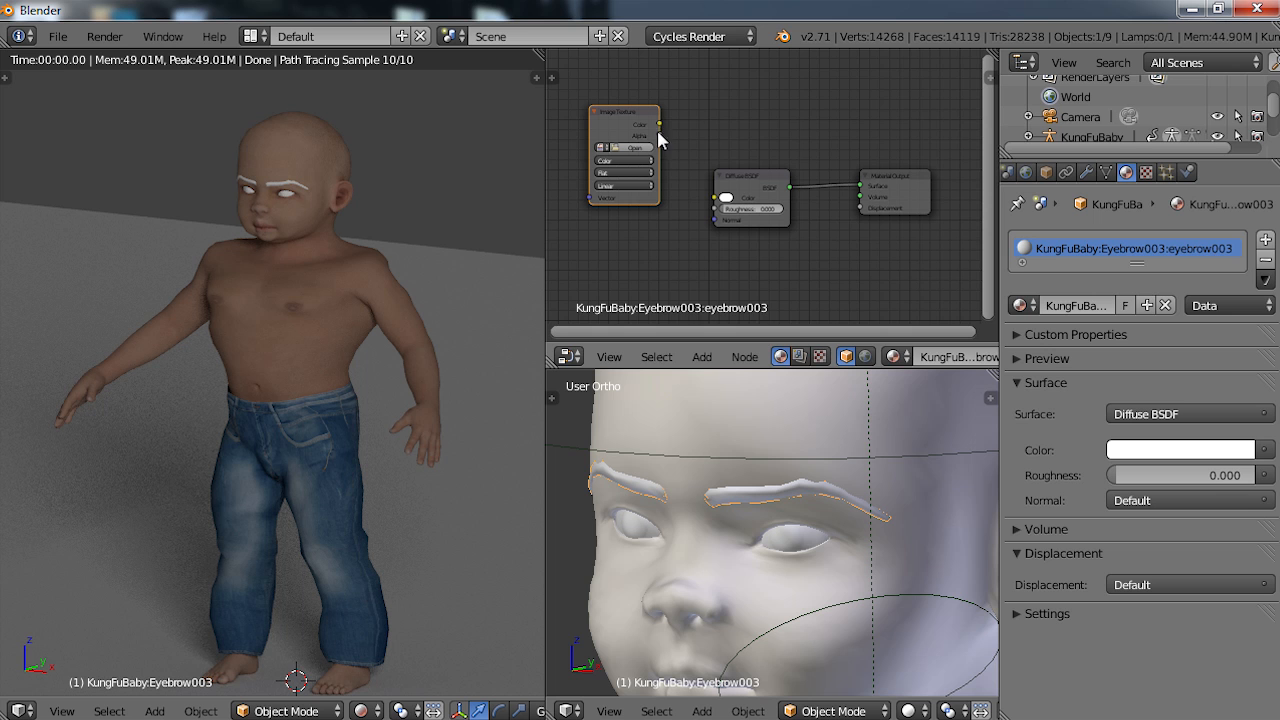
left_click_drag(660, 124, 715, 198)
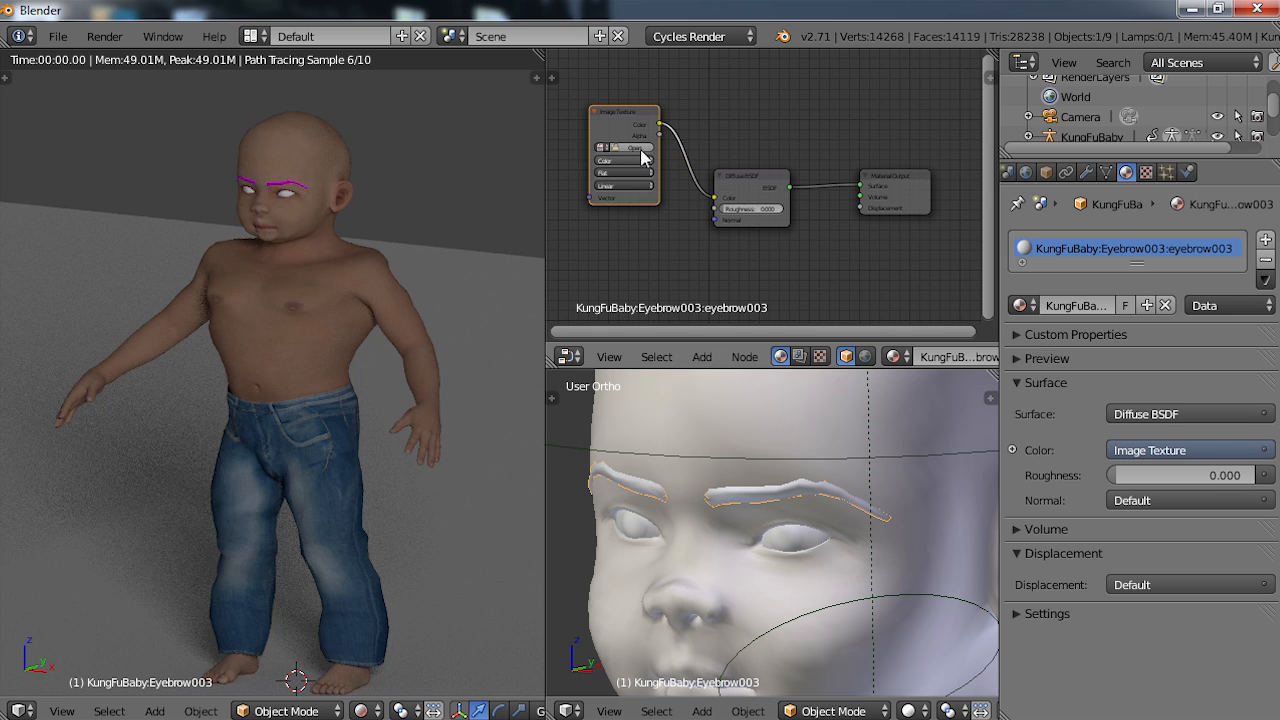
left_click(640, 148)
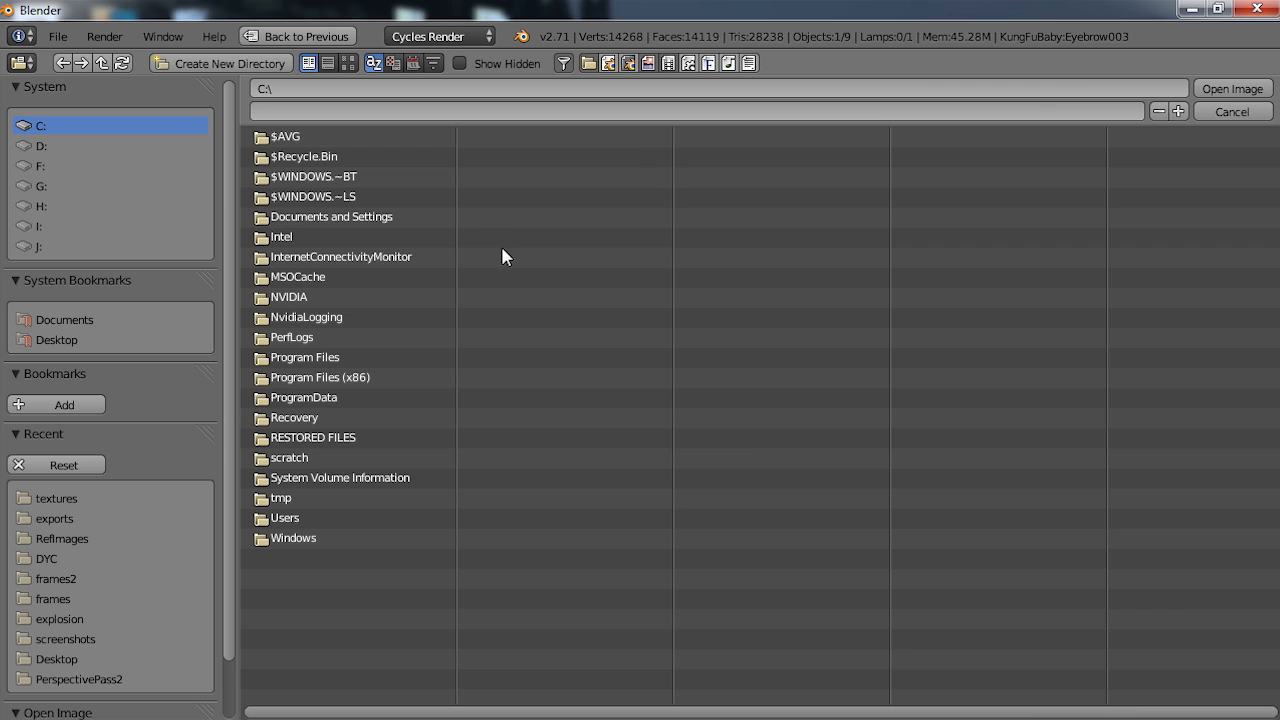
left_click(42, 503)
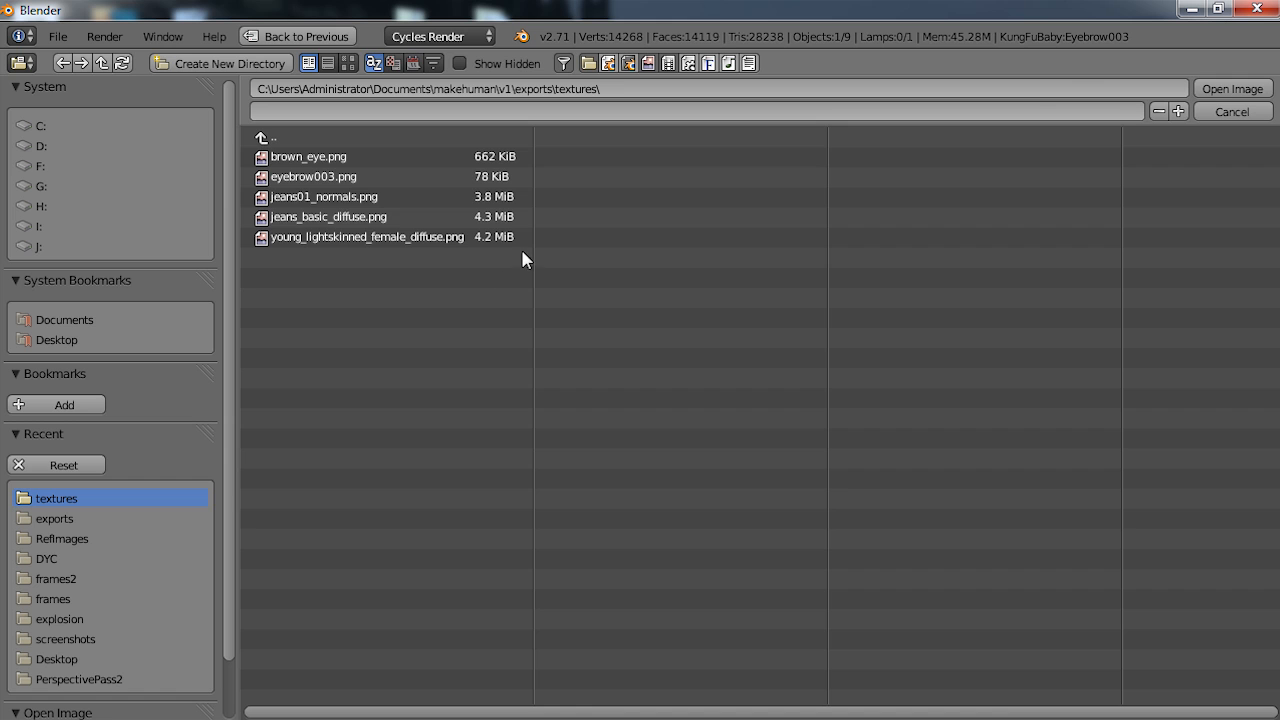
double_click(318, 174)
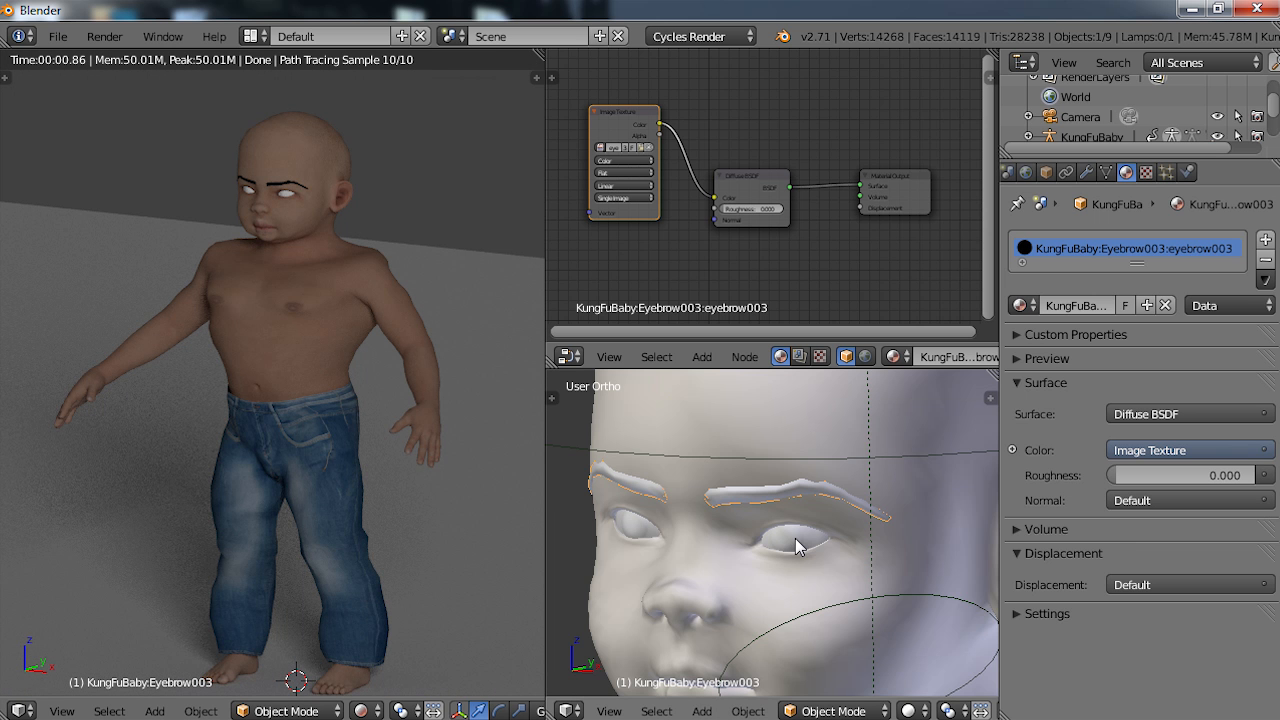
- Enable nodes for the eyes' material and connect a new Image Texture node's Color output to the Diffuse BSDF's Color input
right_click(795, 540)
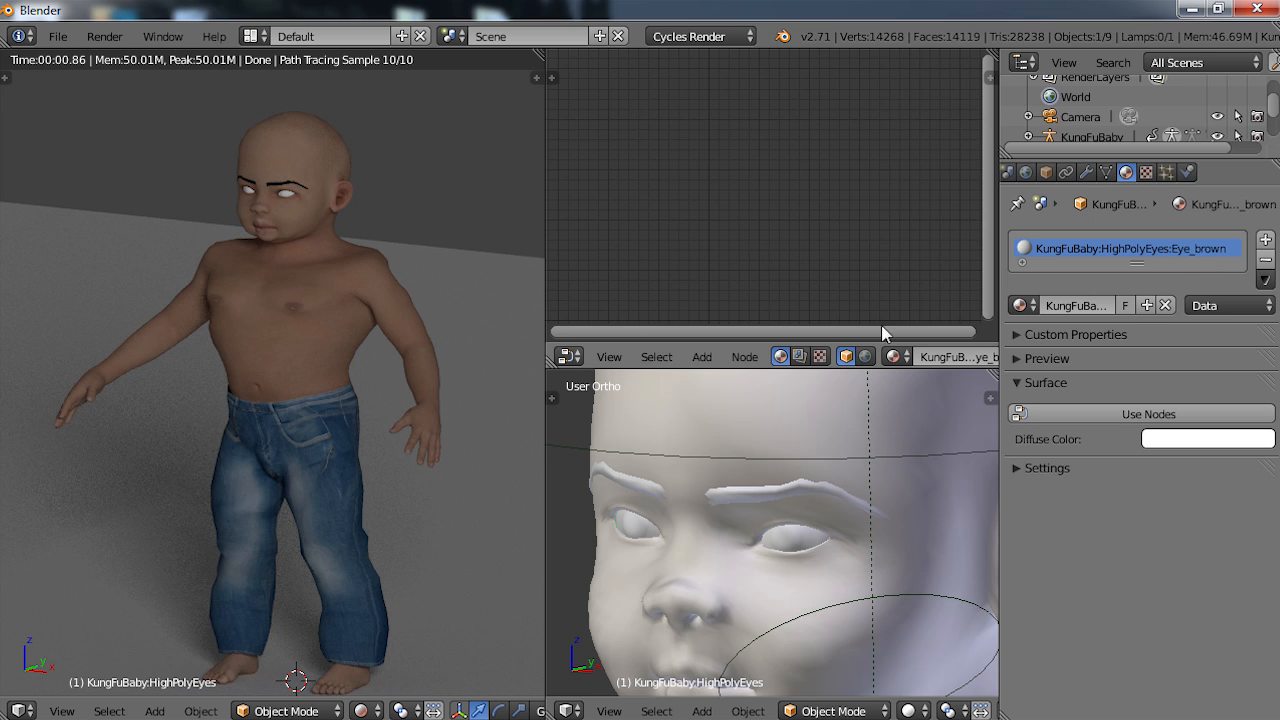
left_click(1148, 414)
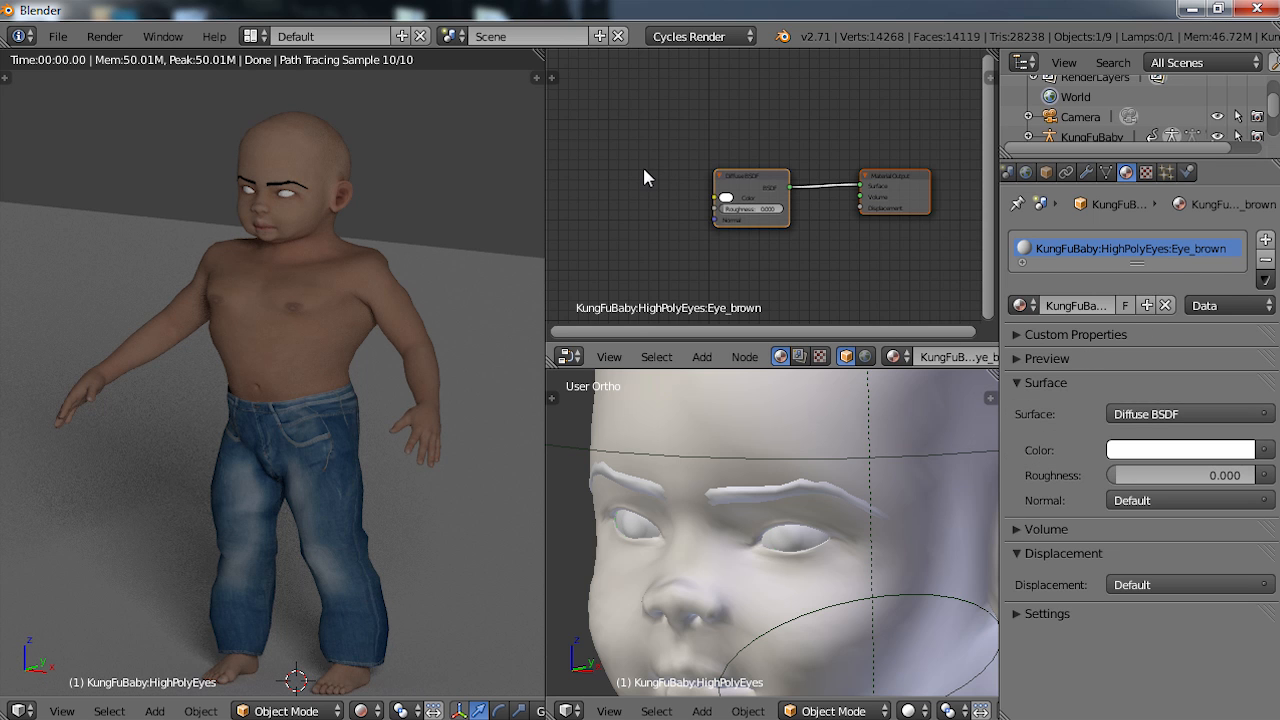
key("shift+a")
mouse_move(645, 176)
left_click(727, 170)
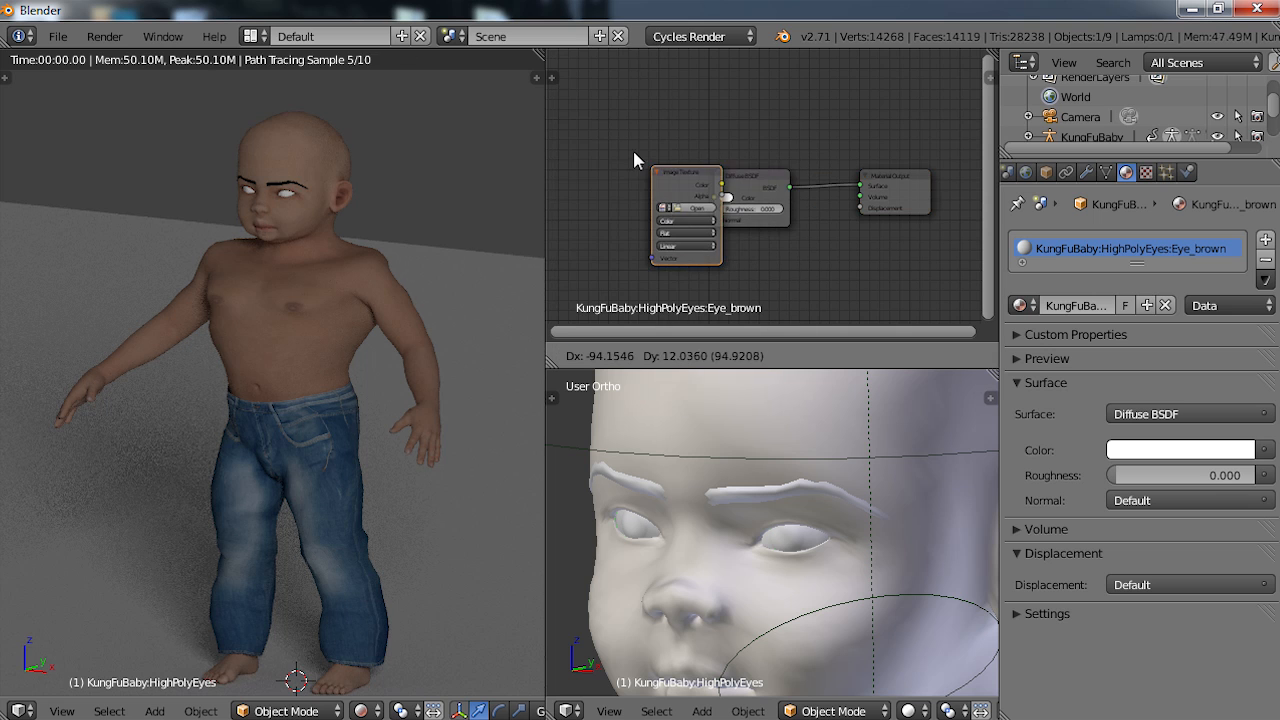
left_click(670, 170)
left_click_drag(657, 155, 716, 198)
- Load brown_eye.png from the MakeHuman exports textures folder into the eyes' Image Texture node
left_click(630, 170)
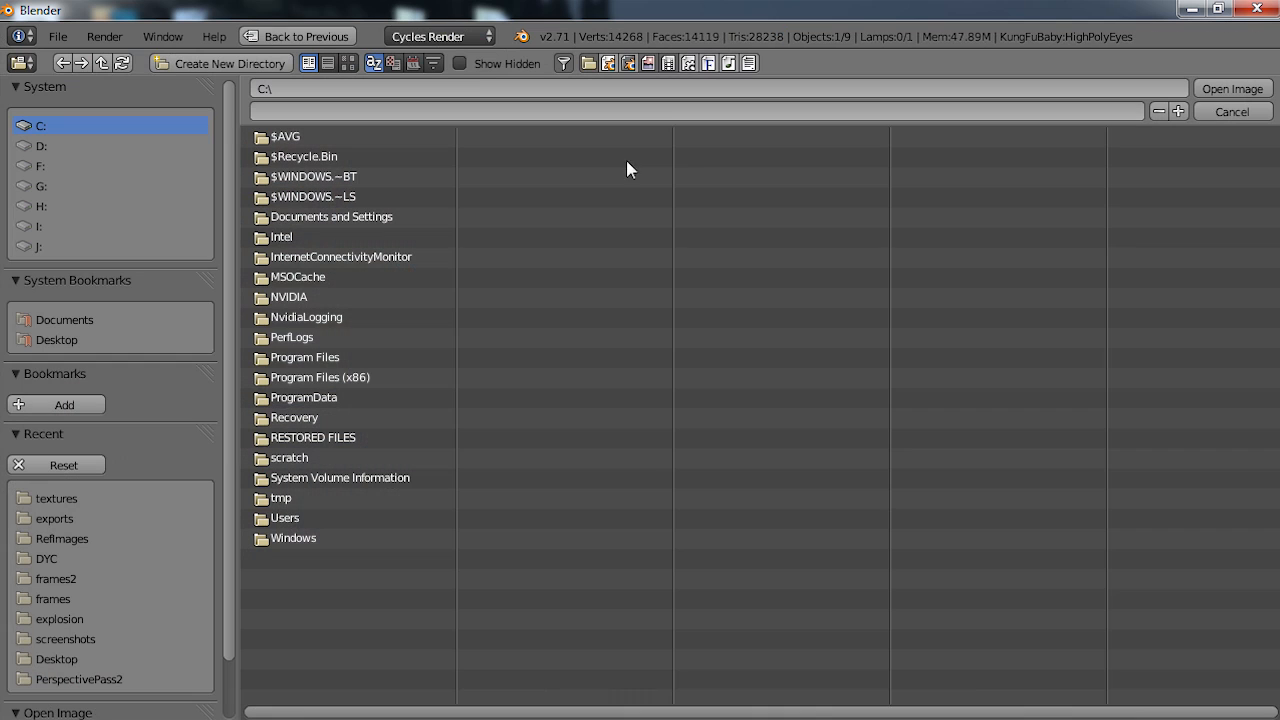
left_click(54, 497)
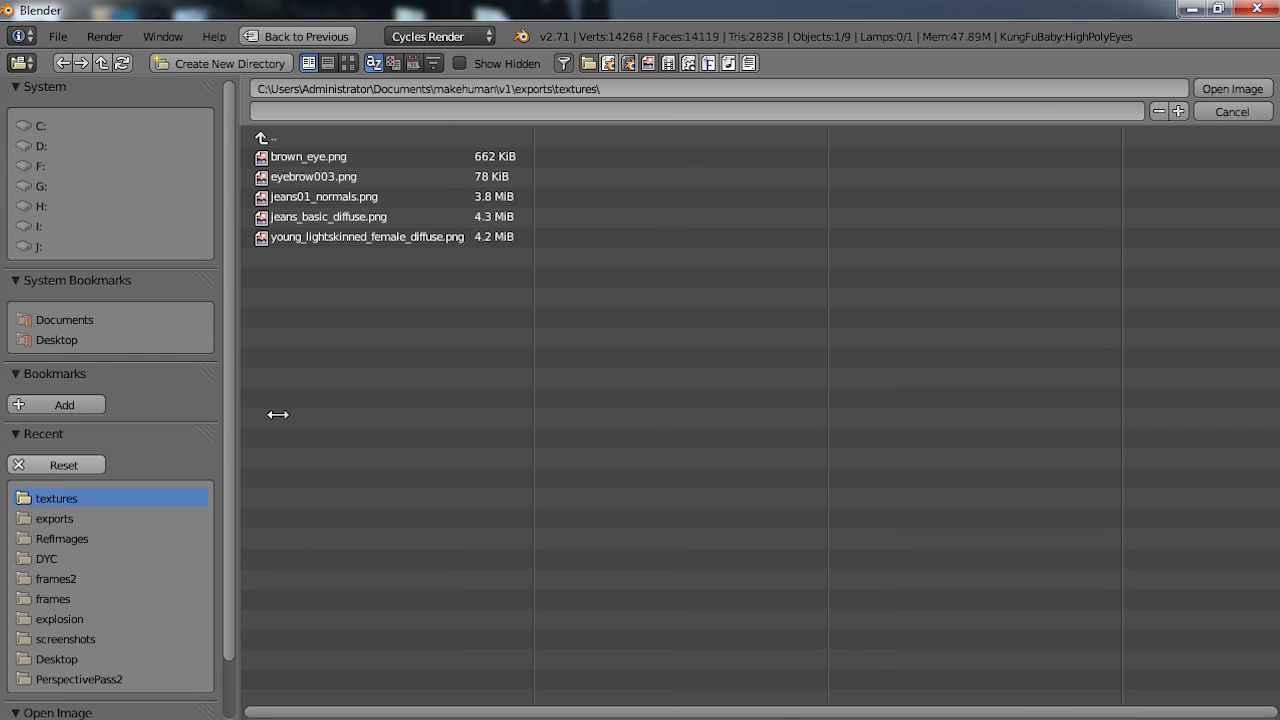
left_click(309, 157)
double_click(309, 157)
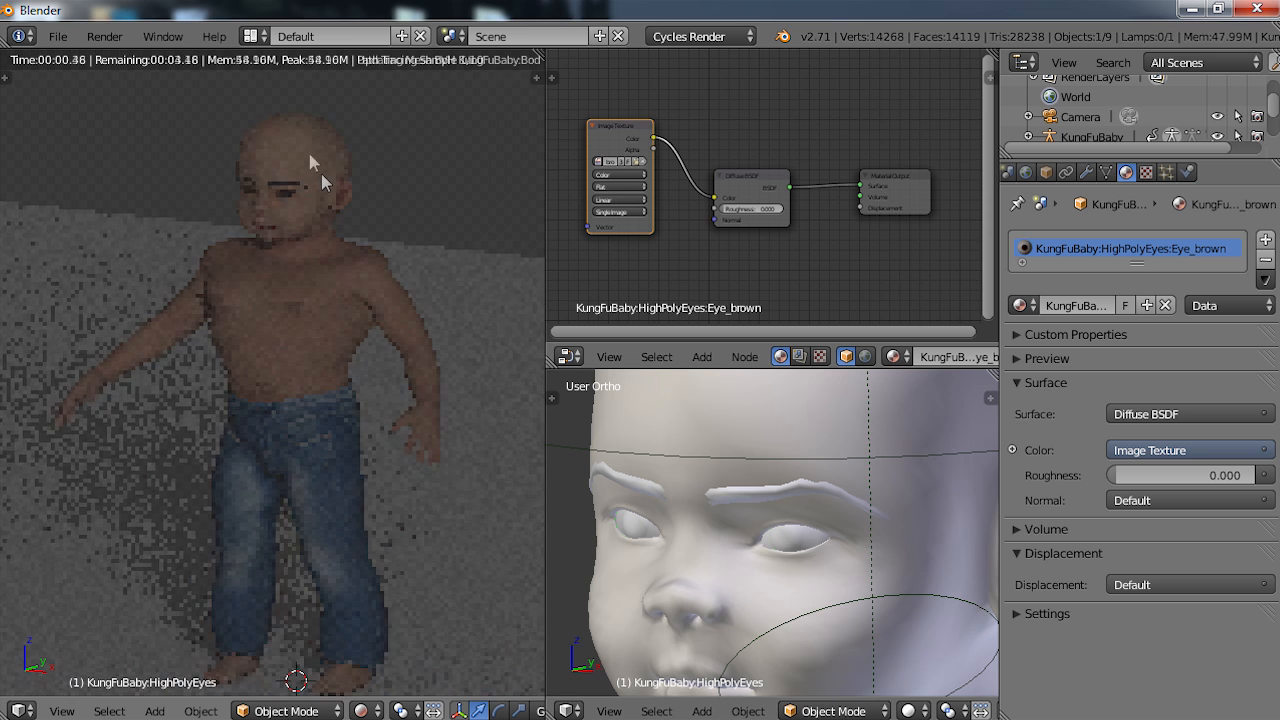
- Examine the textured baby in the rendered view from several sides and distances, including the eyes and eyebrows up close
middle_click_drag(265, 377, 234, 394)
scroll(289, 403, "down", 2)
scroll(307, 423, "up", 3)
scroll(301, 383, "down", 1)
scroll(364, 380, "down", 1)
scroll(396, 402, "down", 1)
scroll(265, 431, "up", 3)
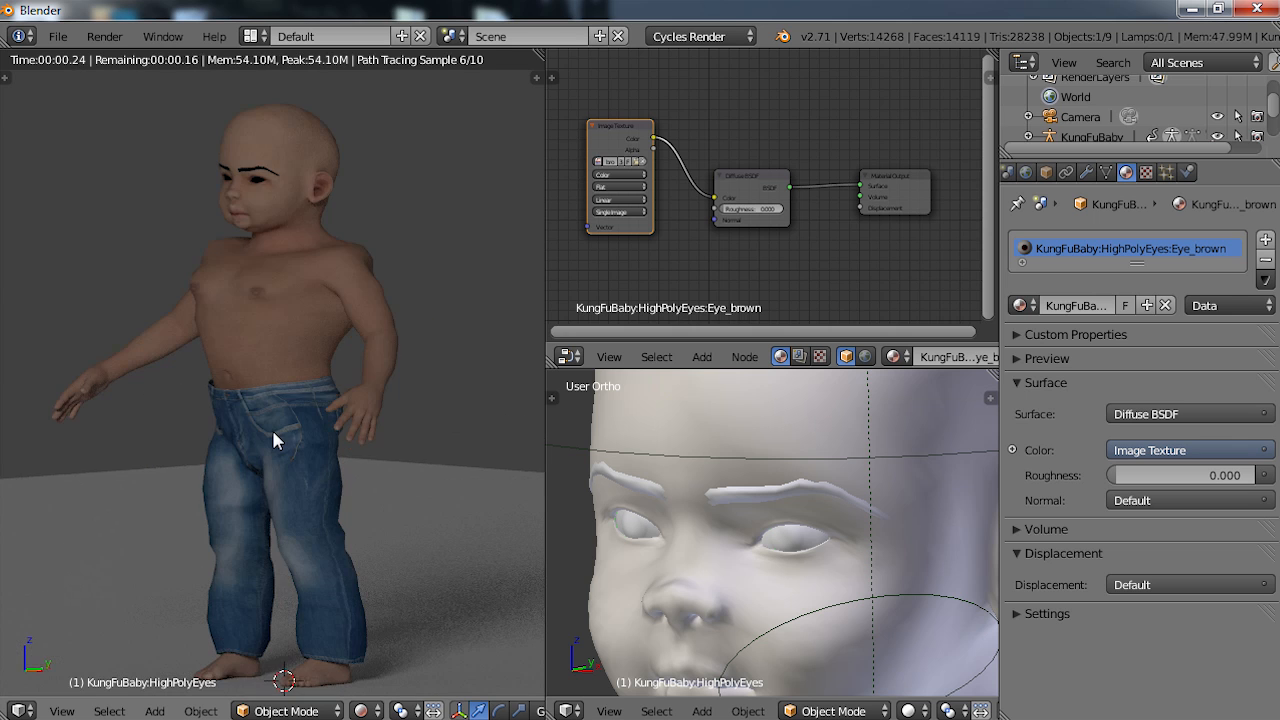
scroll(275, 410, "down", 2)
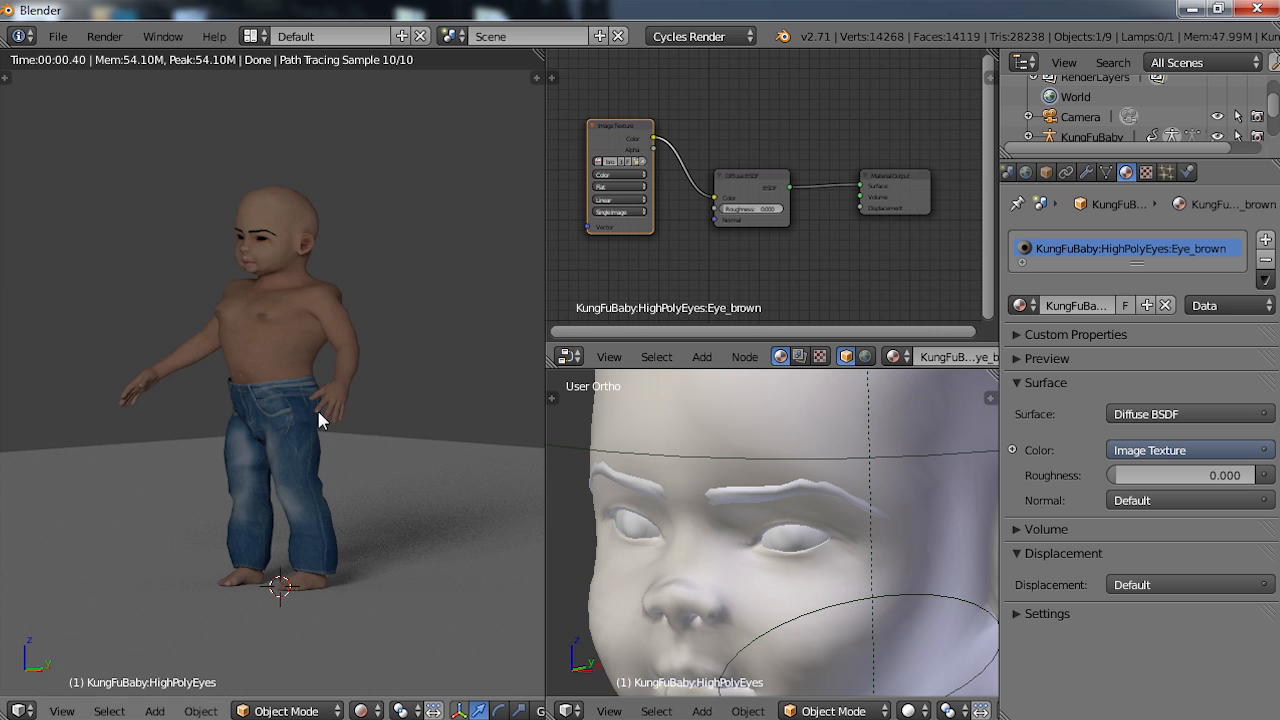
scroll(317, 405, "down", 1)
scroll(317, 405, "up", 4)
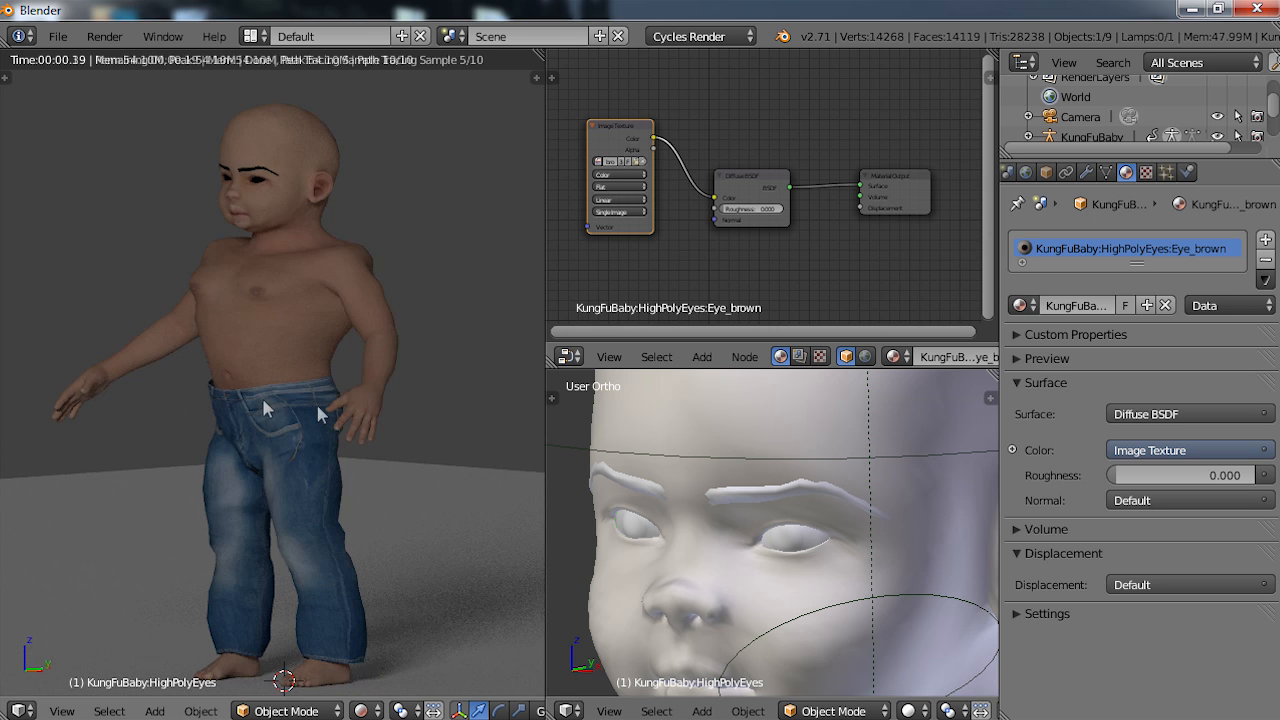
middle_click_drag(316, 402, 296, 427)
scroll(260, 397, "down", 2)
scroll(294, 421, "down", 1)
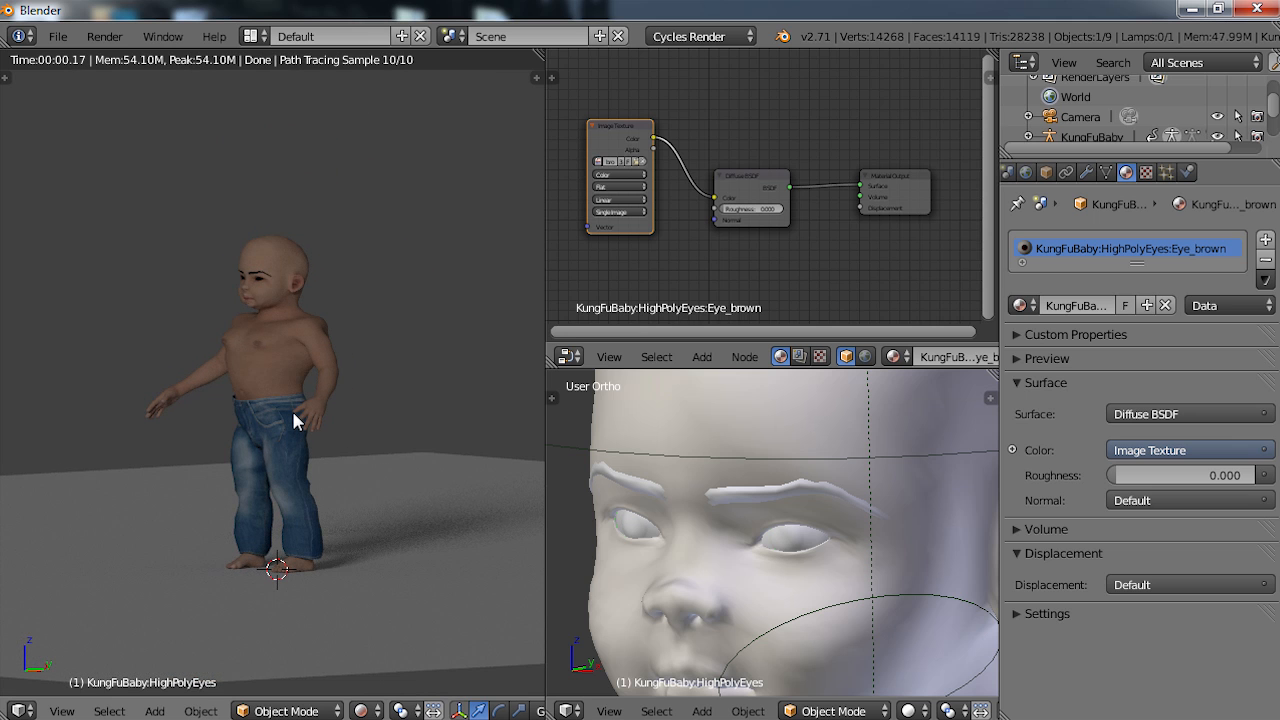
middle_click_drag(263, 396, 269, 395)
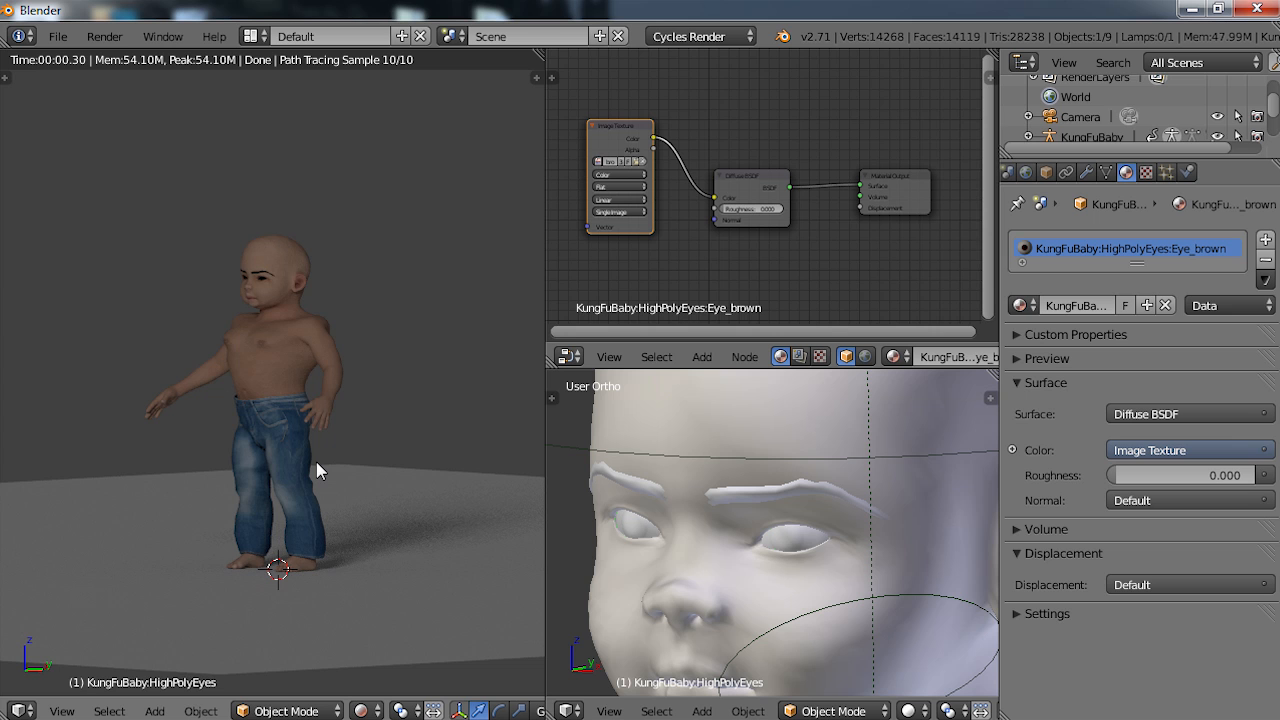
middle_click_drag(316, 461, 274, 427)
scroll(266, 421, "up", 3)
scroll(266, 440, "down", 2)
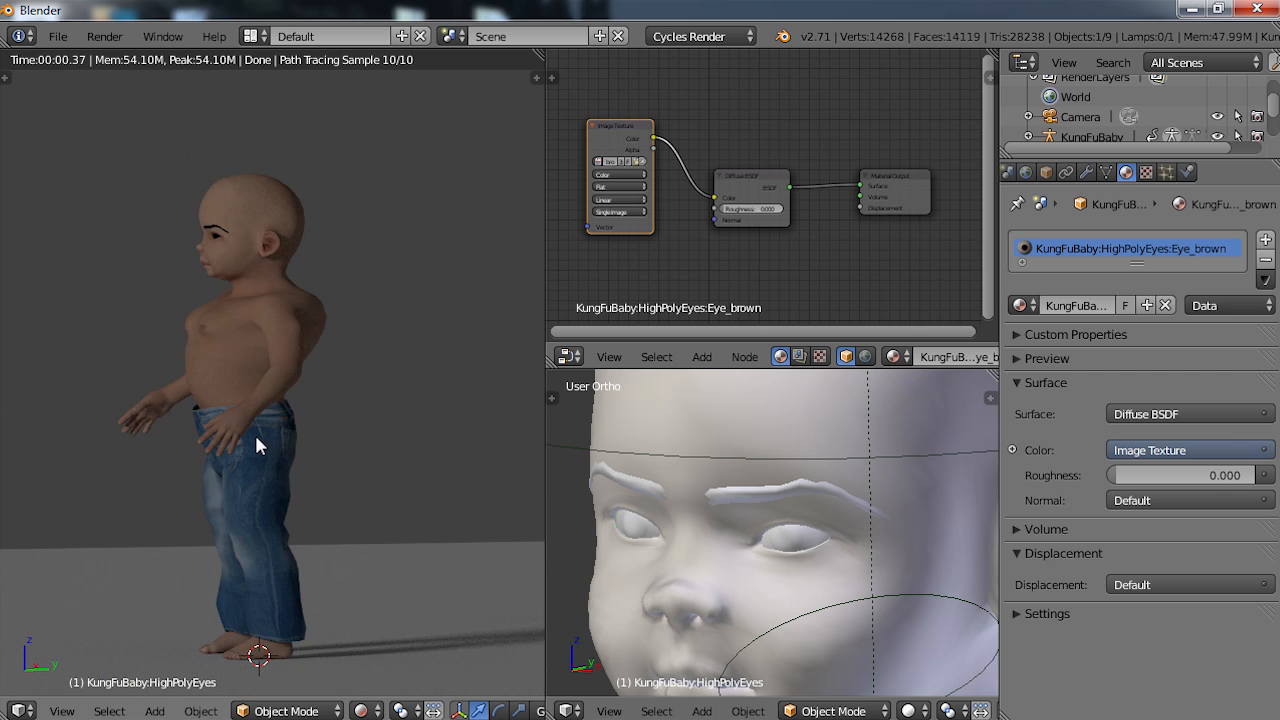
scroll(262, 445, "up", 3)
middle_click_drag(285, 443, 347, 413)
scroll(346, 410, "down", 1)
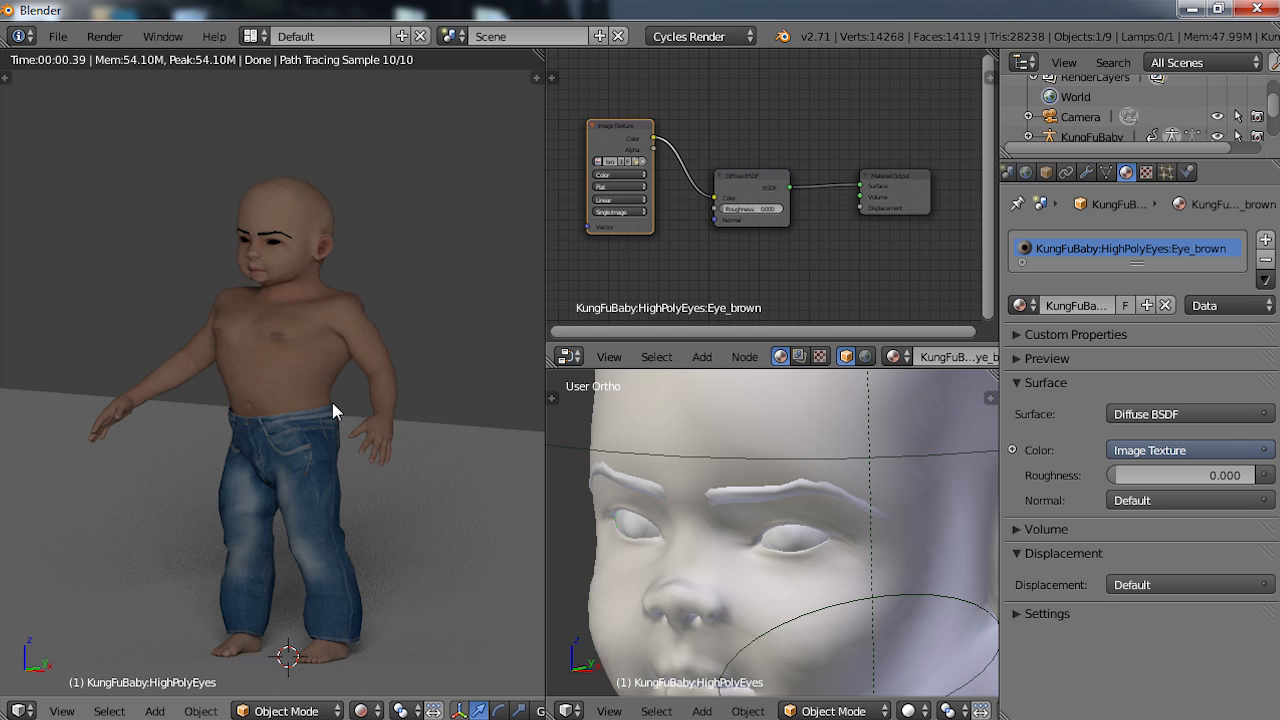
scroll(323, 337, "up", 2)
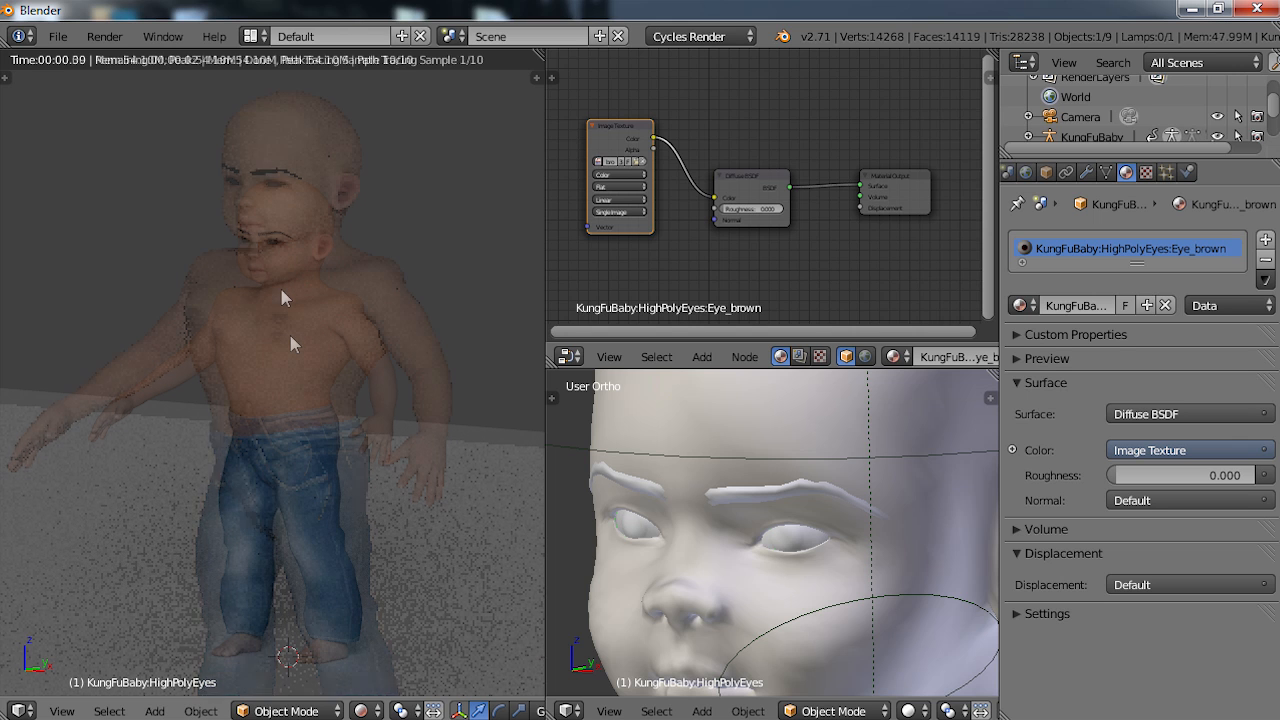
middle_click_drag(281, 327, 260, 457, "shift")
scroll(384, 462, "up", 4)
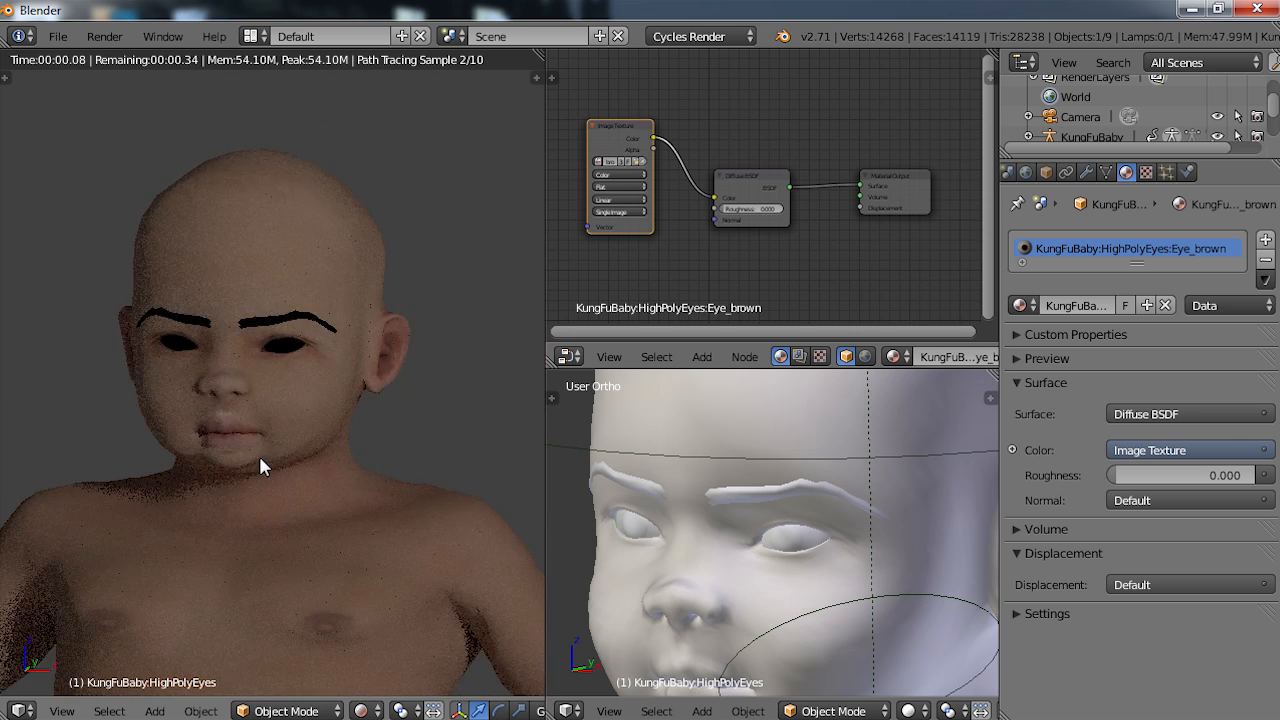
scroll(277, 458, "up", 7)
scroll(283, 445, "down", 6)
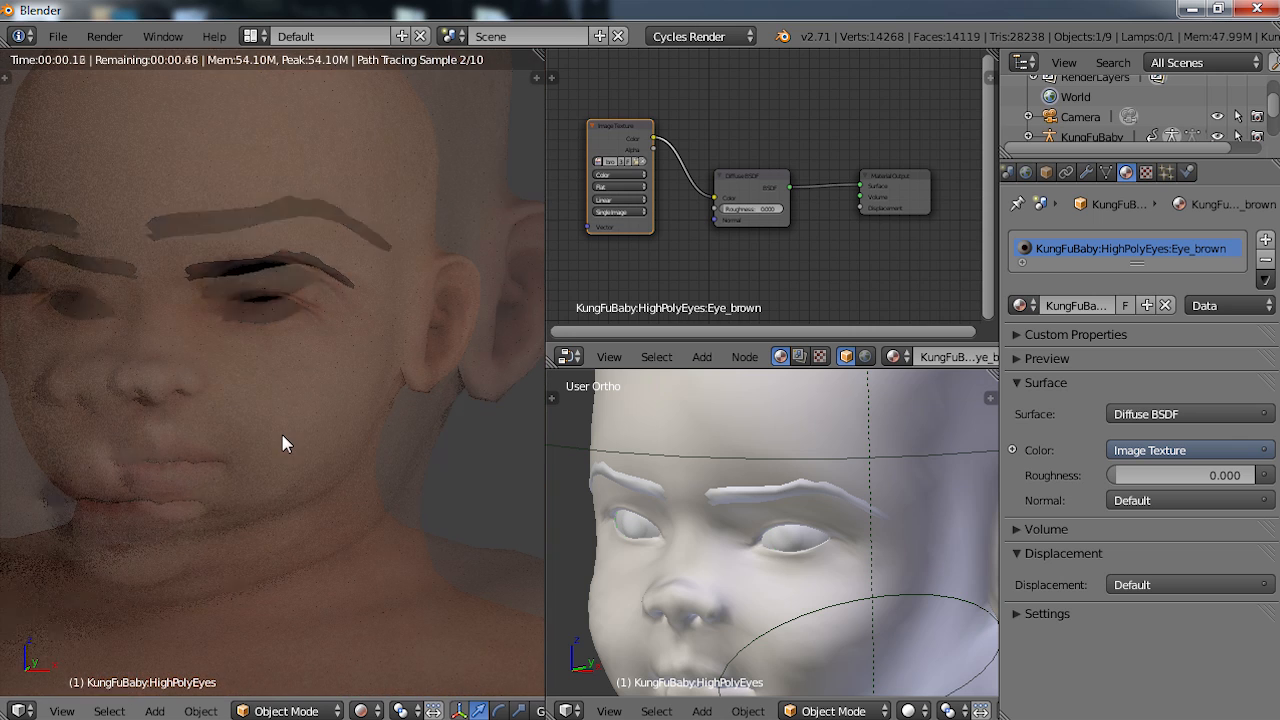
- Select the sun lamp, view the scene from the top, and inspect how the light falls on the baby's face and chest
scroll(879, 567, "down", 8)
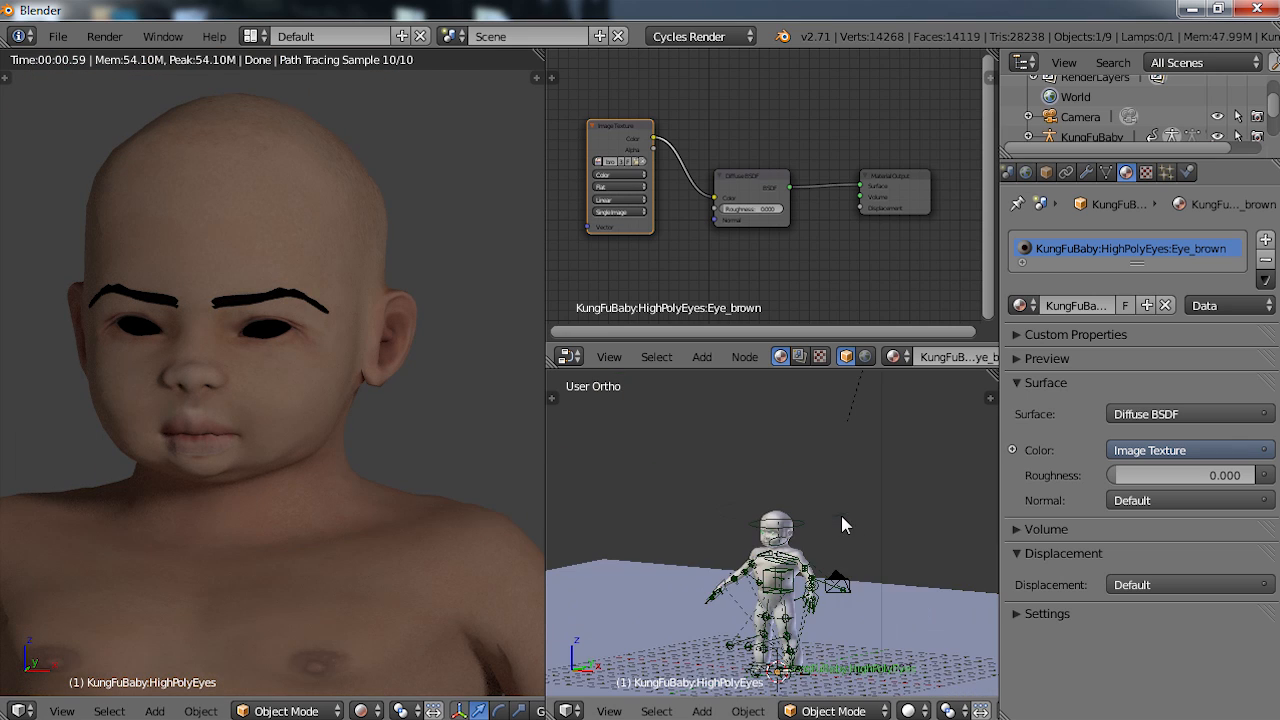
right_click(836, 581)
key("KP_7")
scroll(304, 398, "up", 3)
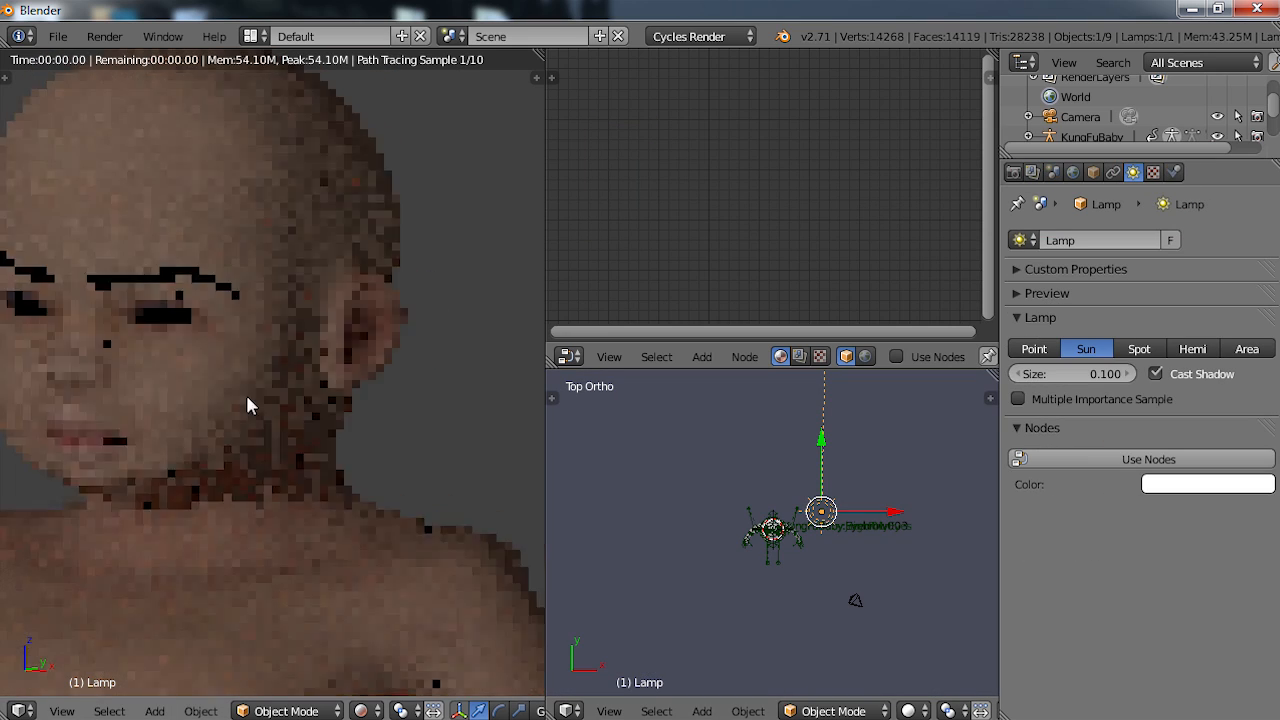
middle_click_drag(236, 410, 320, 438)
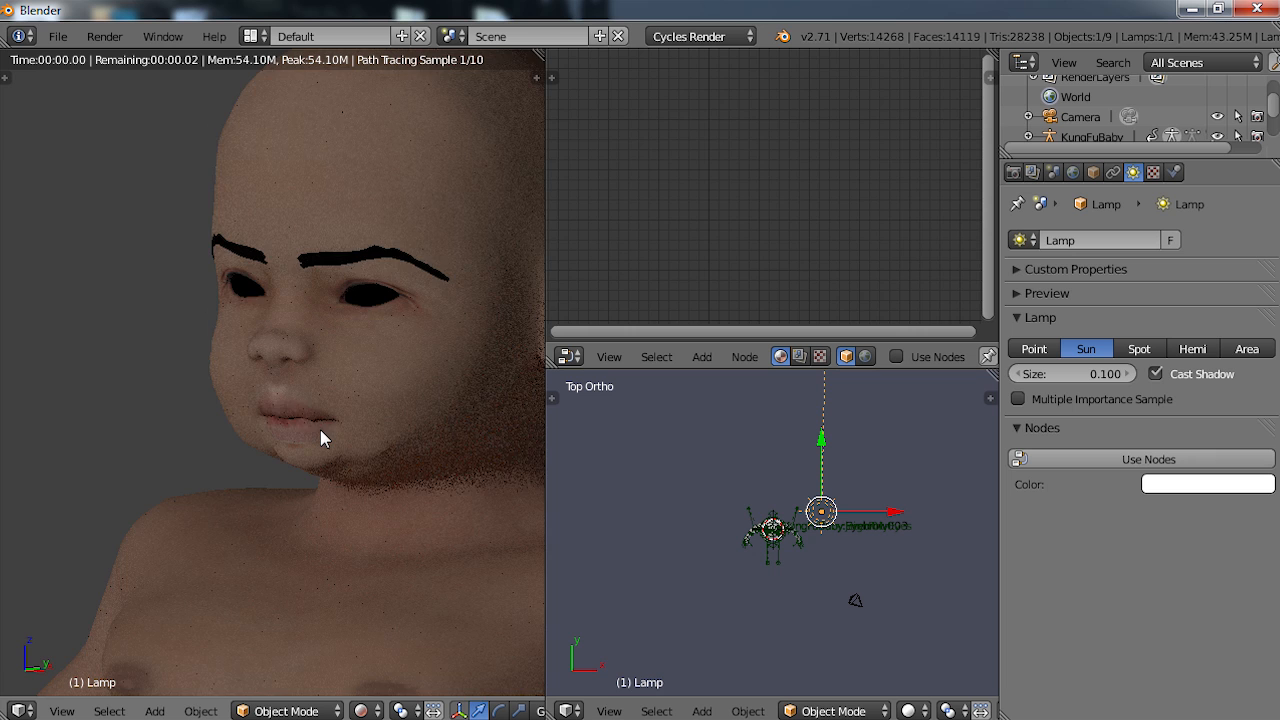
scroll(320, 435, "down", 1)
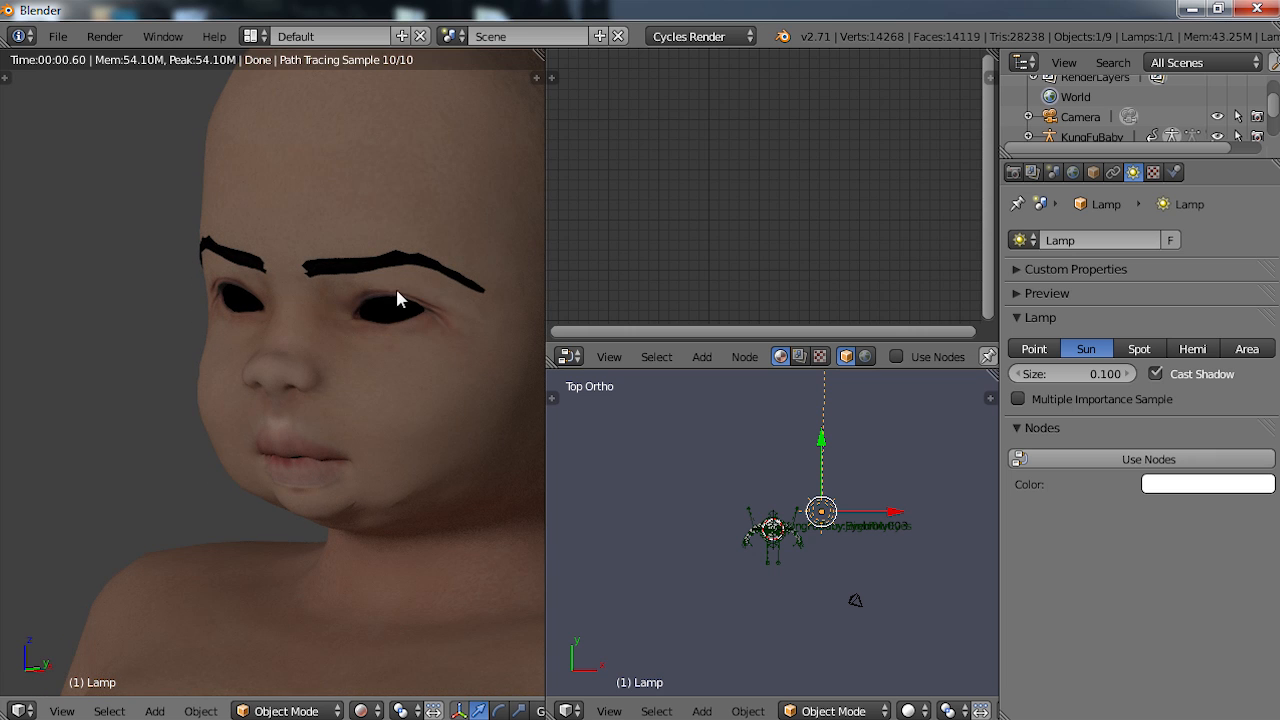
scroll(371, 364, "down", 2)
middle_click_drag(300, 472, 223, 356, "shift")
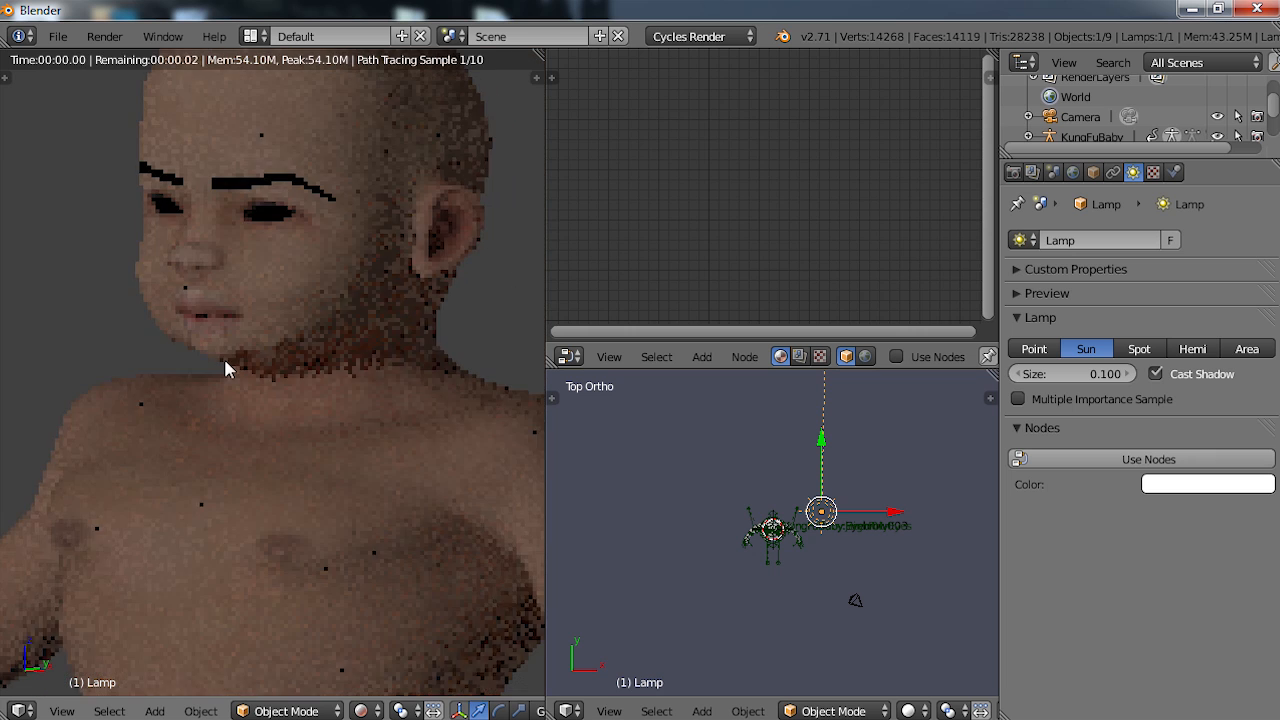
scroll(755, 560, "up", 2)
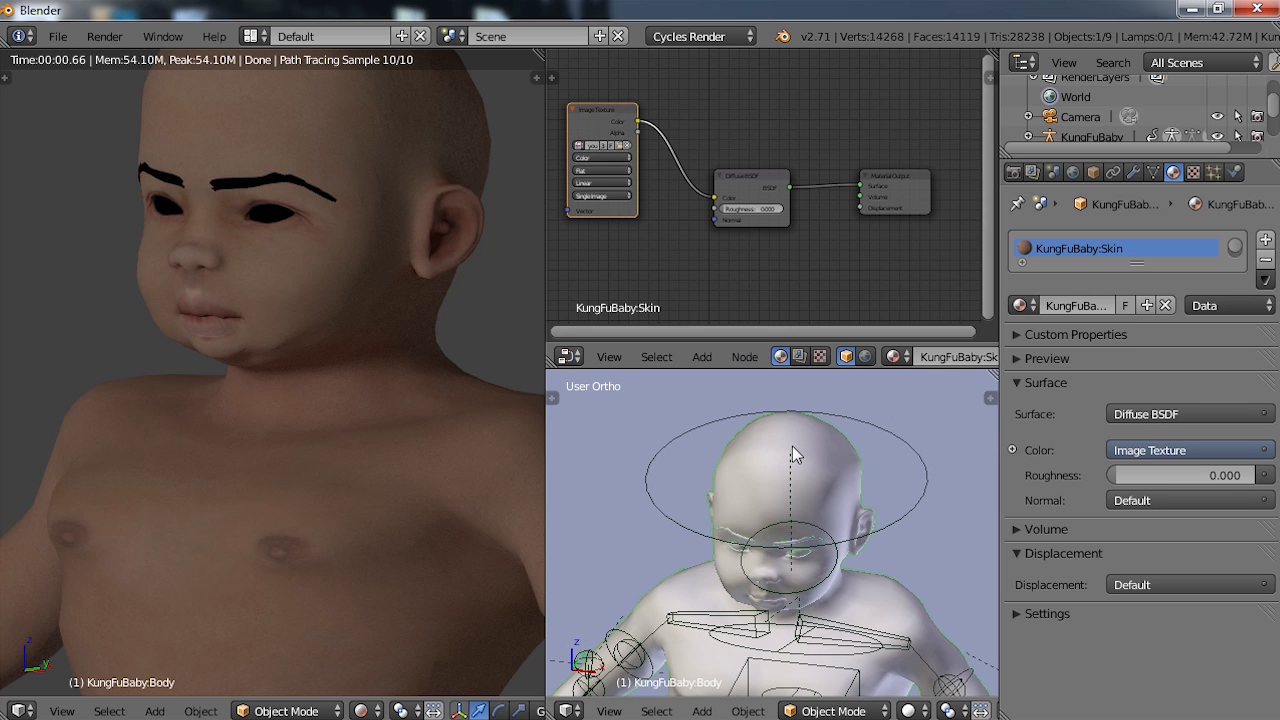
- Select the baby's HighPolyEyes mesh at its left eye to bring up the Eye_brown material nodes
scroll(794, 575, "up", 3)
middle_click_drag(794, 575, 752, 680, "shift")
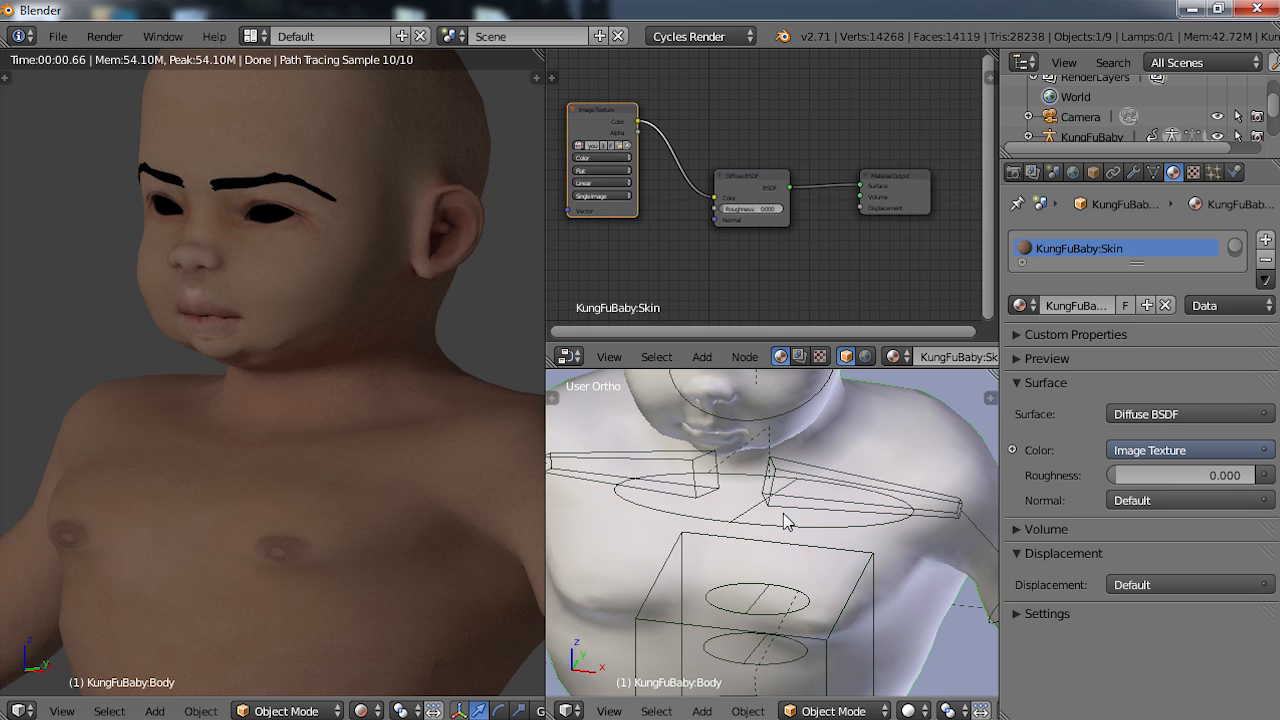
middle_click_drag(783, 513, 802, 603, "shift")
scroll(801, 575, "up", 5)
middle_click_drag(801, 557, 797, 585, "shift")
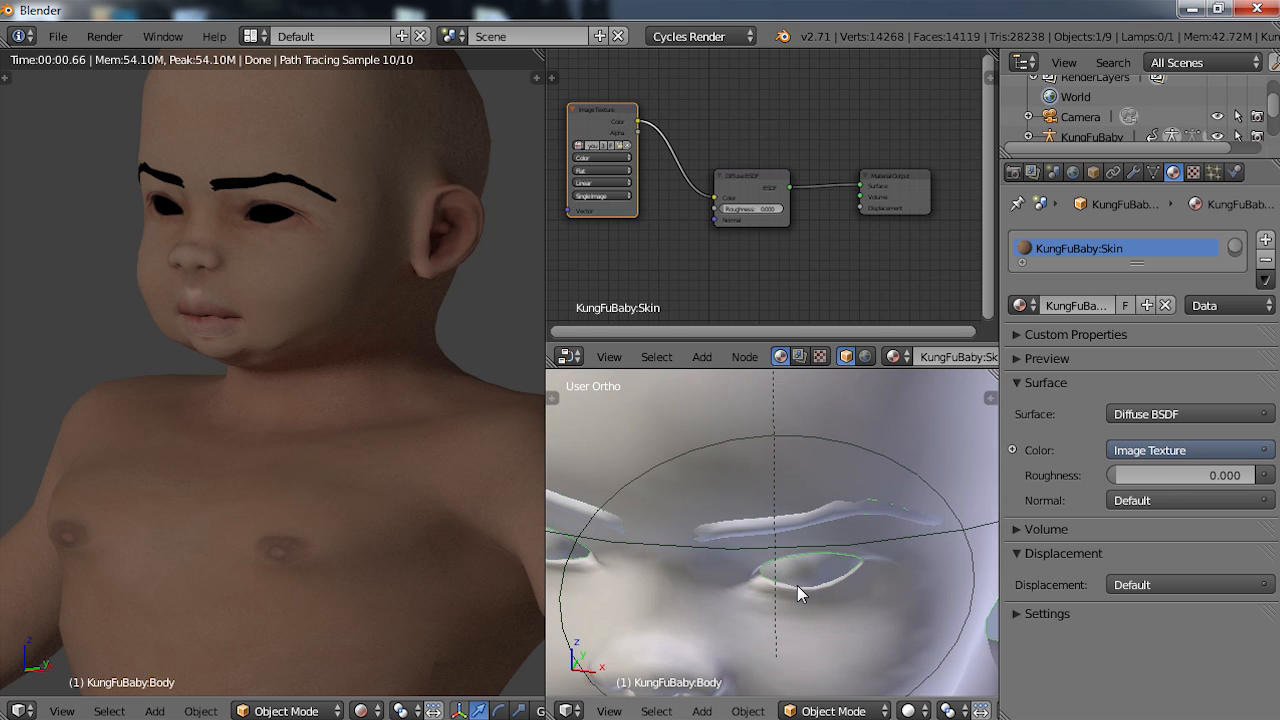
right_click(799, 583)
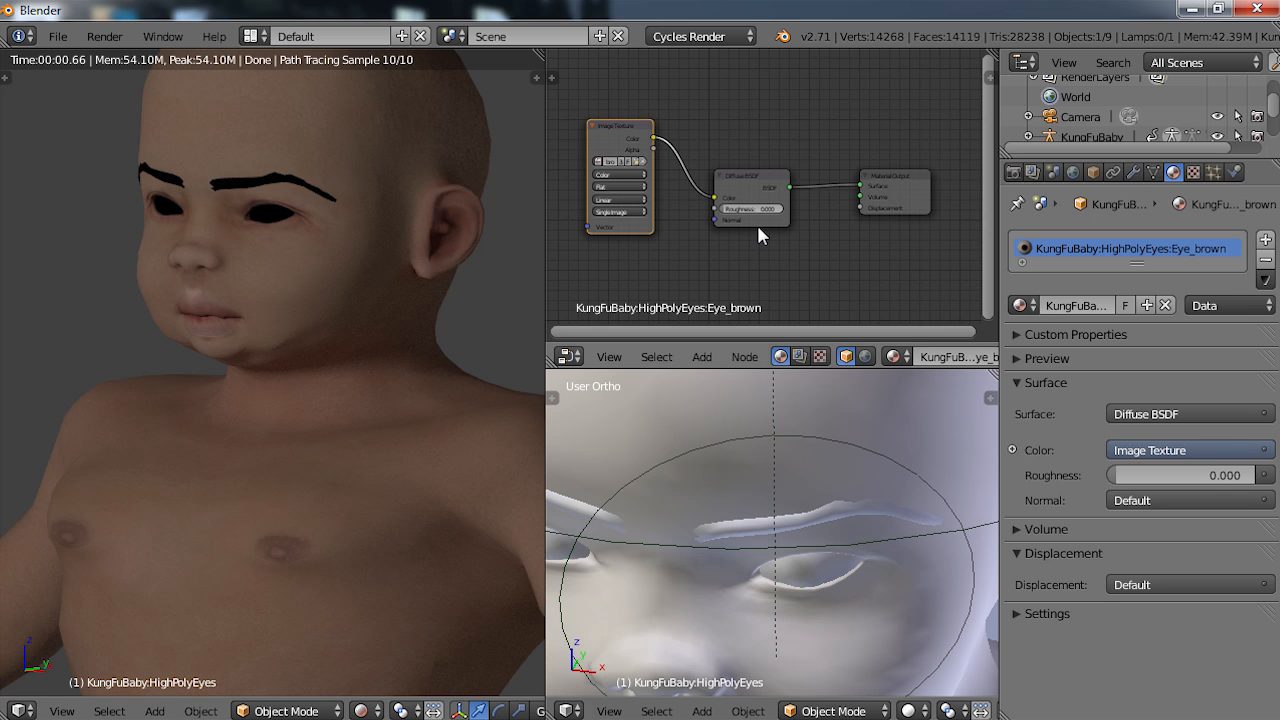
- Examine the rendered baby from several angles and distances, from the face and torso out to the whole body
middle_click_drag(470, 470, 405, 459)
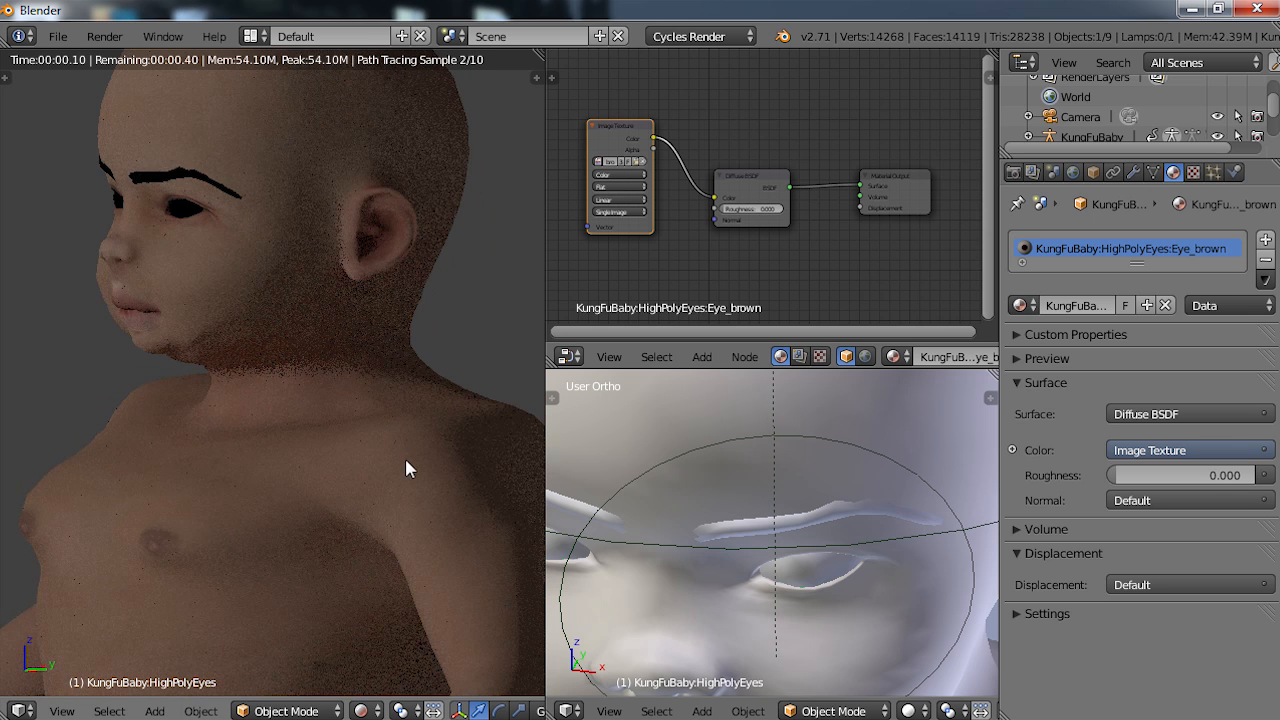
middle_click_drag(200, 398, 298, 432)
scroll(273, 405, "down", 3)
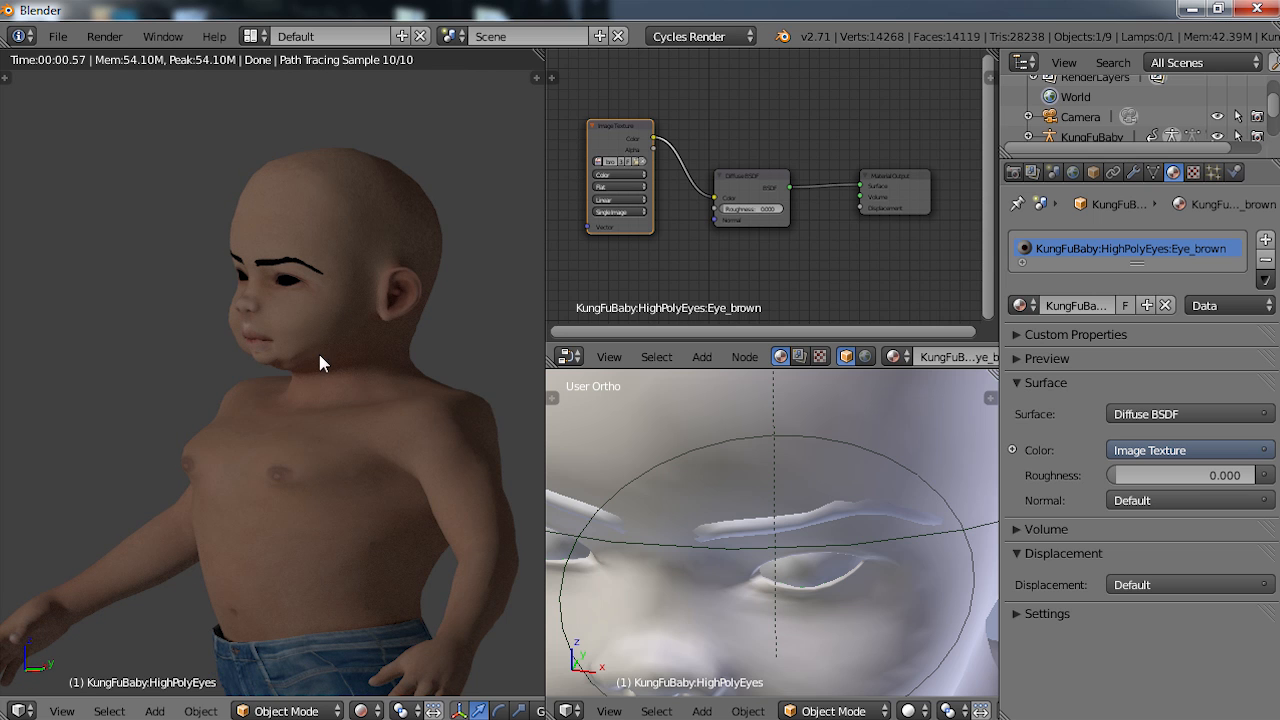
middle_click_drag(311, 382, 273, 449)
scroll(297, 446, "up", 1)
scroll(277, 447, "up", 2)
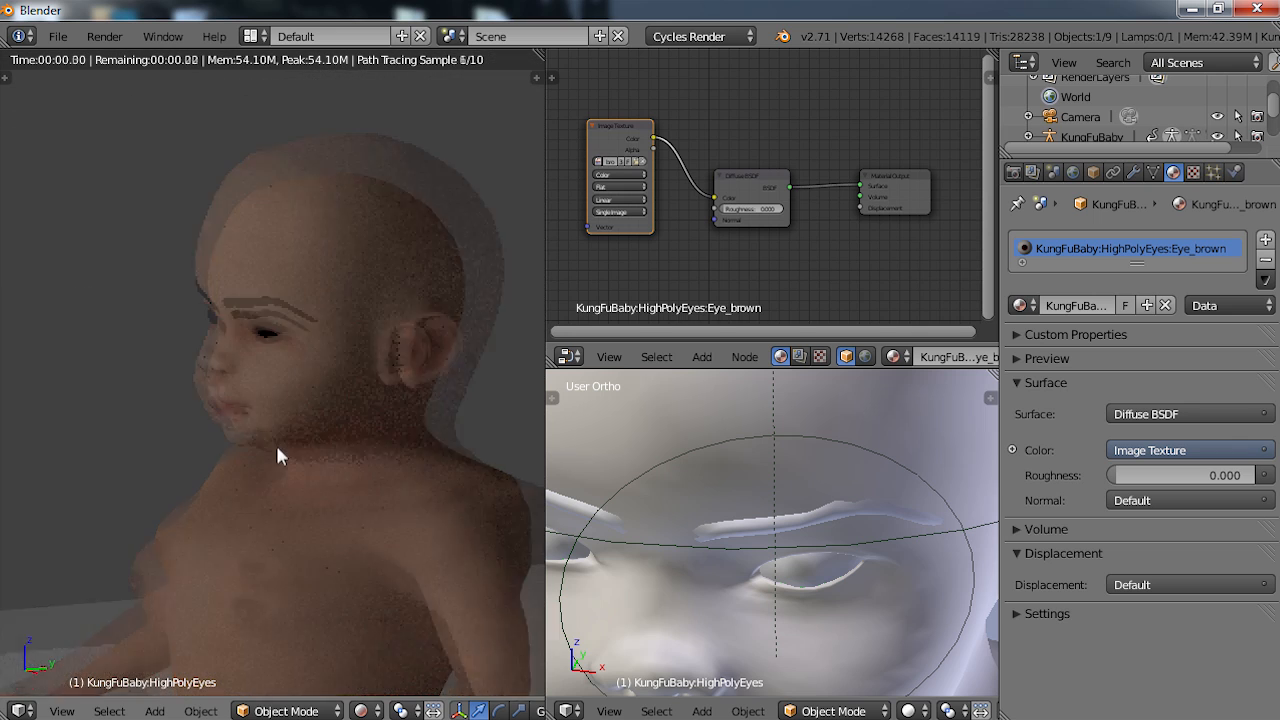
scroll(291, 426, "up", 2)
scroll(293, 426, "down", 5)
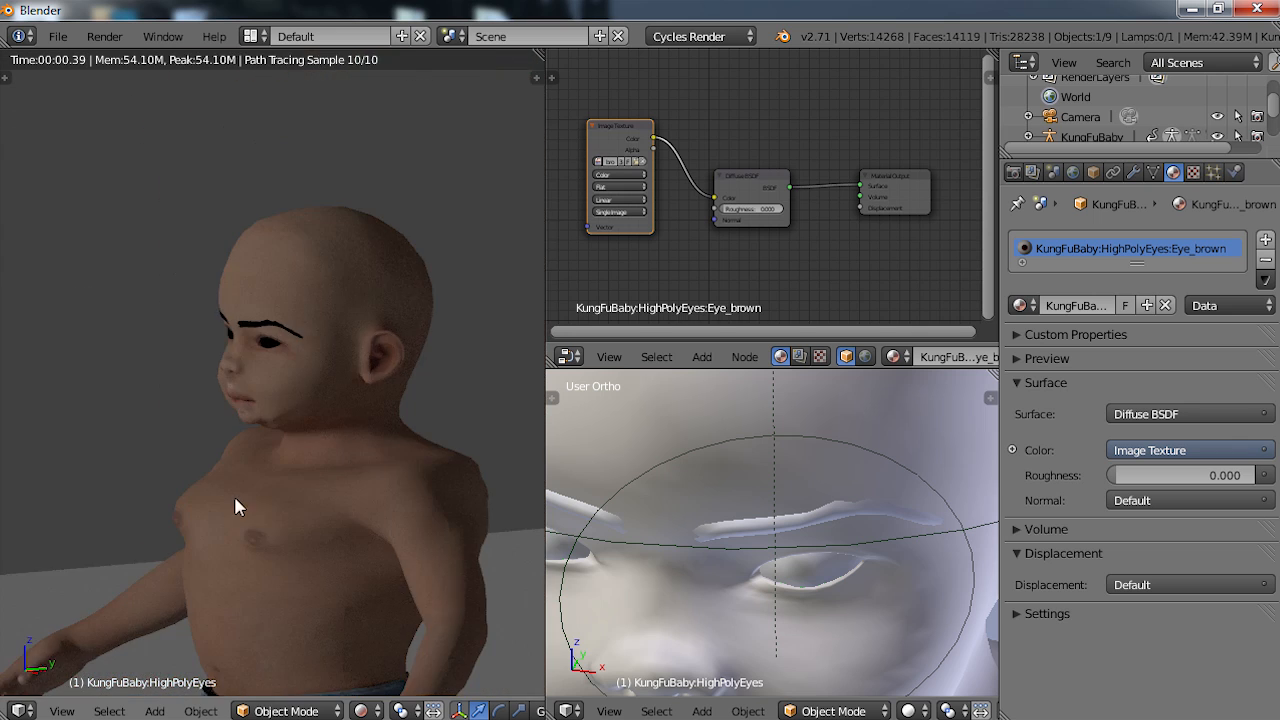
mouse_move(284, 484)
middle_mouse_down()
mouse_move(476, 455)
mouse_move(559, 478)
mouse_move(32, 486)
mouse_move(371, 486)
mouse_move(289, 486)
middle_mouse_up()
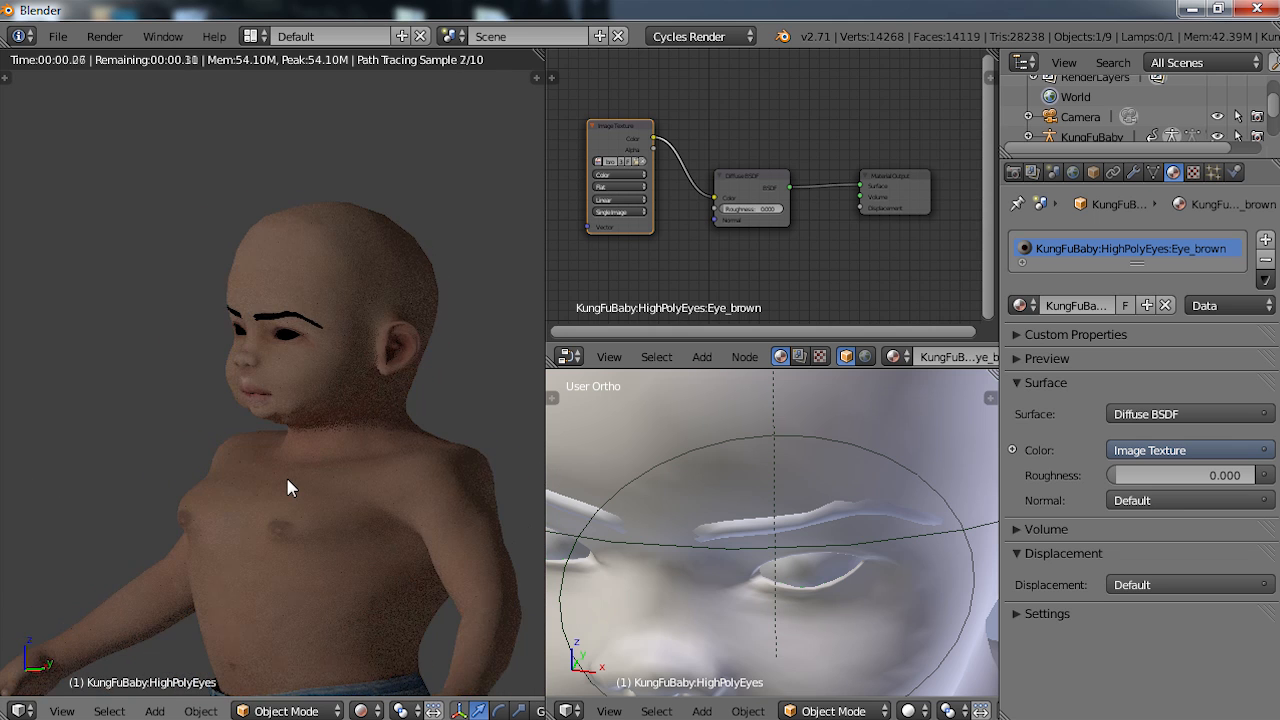
scroll(288, 488, "down", 4)
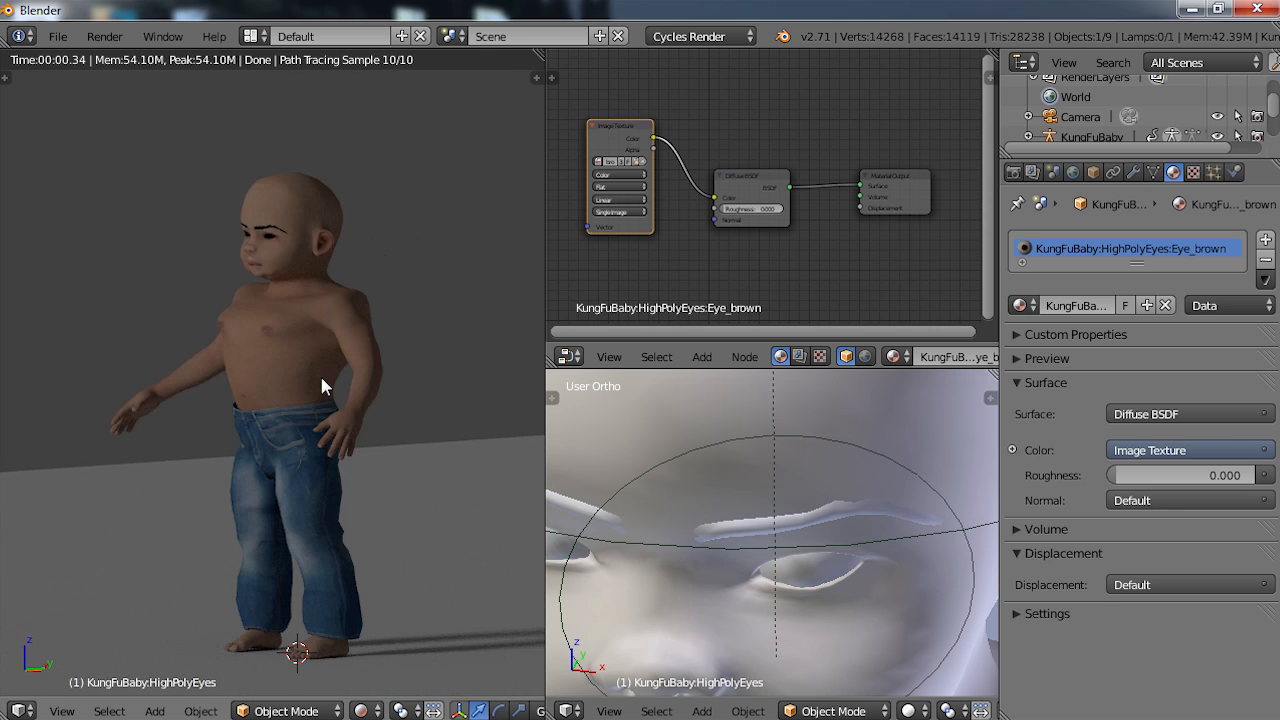
- Select the rig's thigh.fk.L bone in a side view and rotate it to swing the left leg up in front of the body
scroll(763, 454, "down", 6)
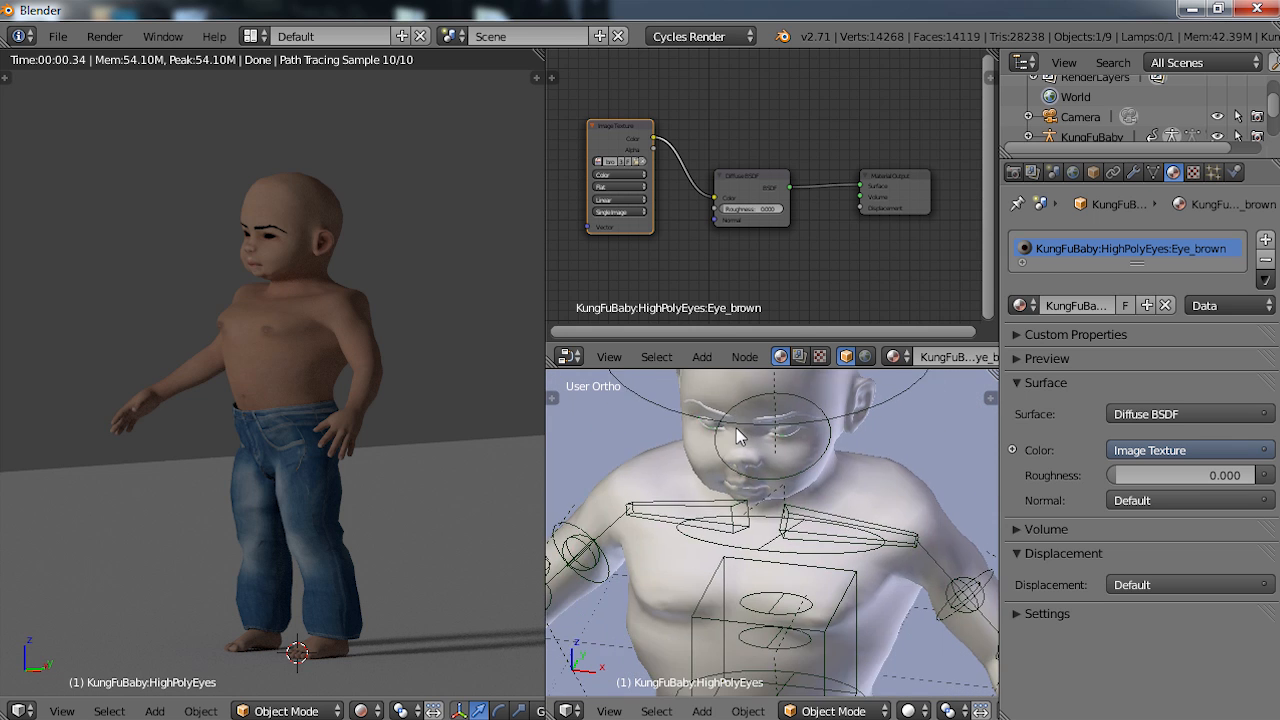
scroll(736, 436, "down", 3)
scroll(781, 600, "down", 3)
middle_click_drag(781, 600, 683, 454)
middle_click_drag(730, 505, 739, 603)
scroll(808, 542, "up", 4)
right_click(761, 518)
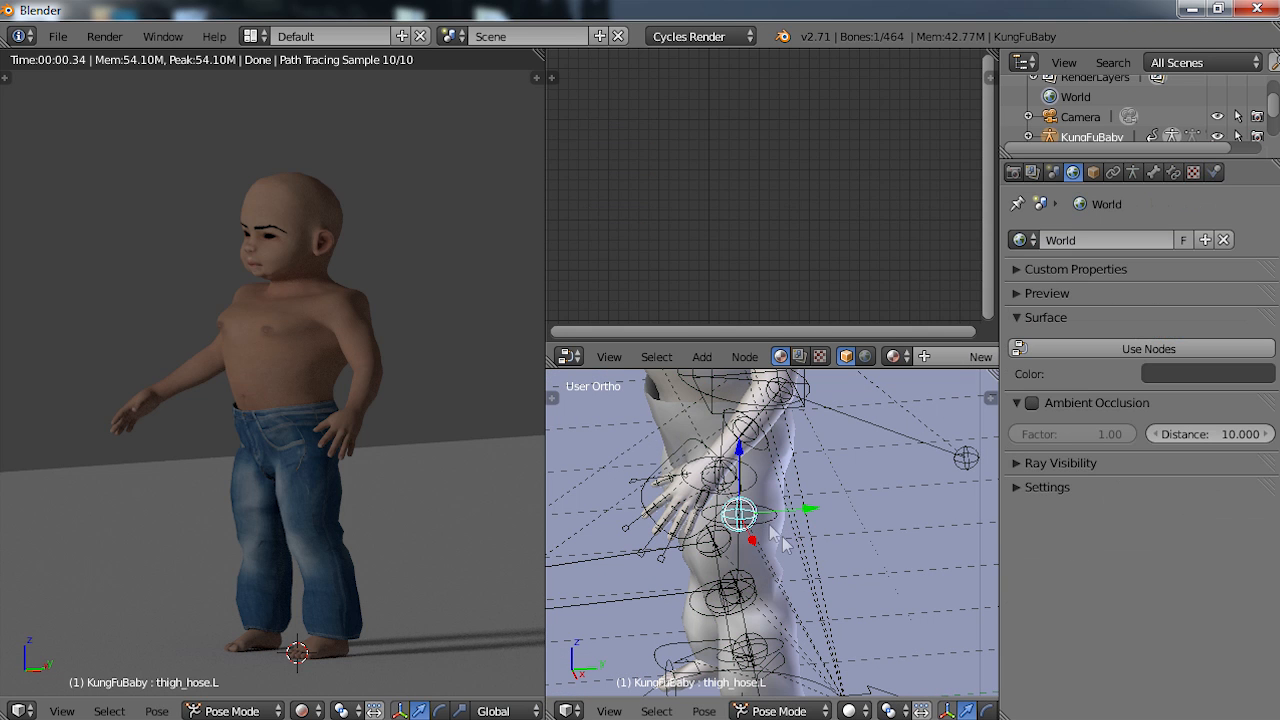
right_click(771, 531)
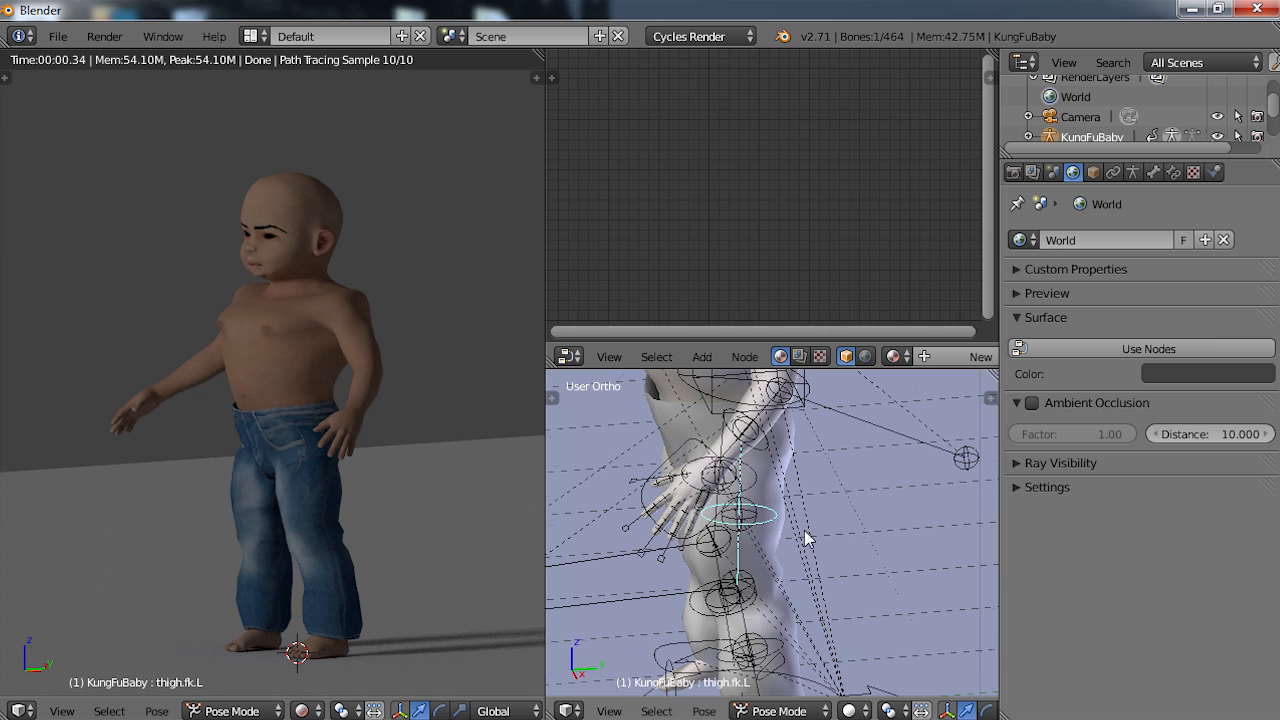
scroll(790, 550, "down", 5)
middle_click_drag(772, 566, 768, 545)
key("r")
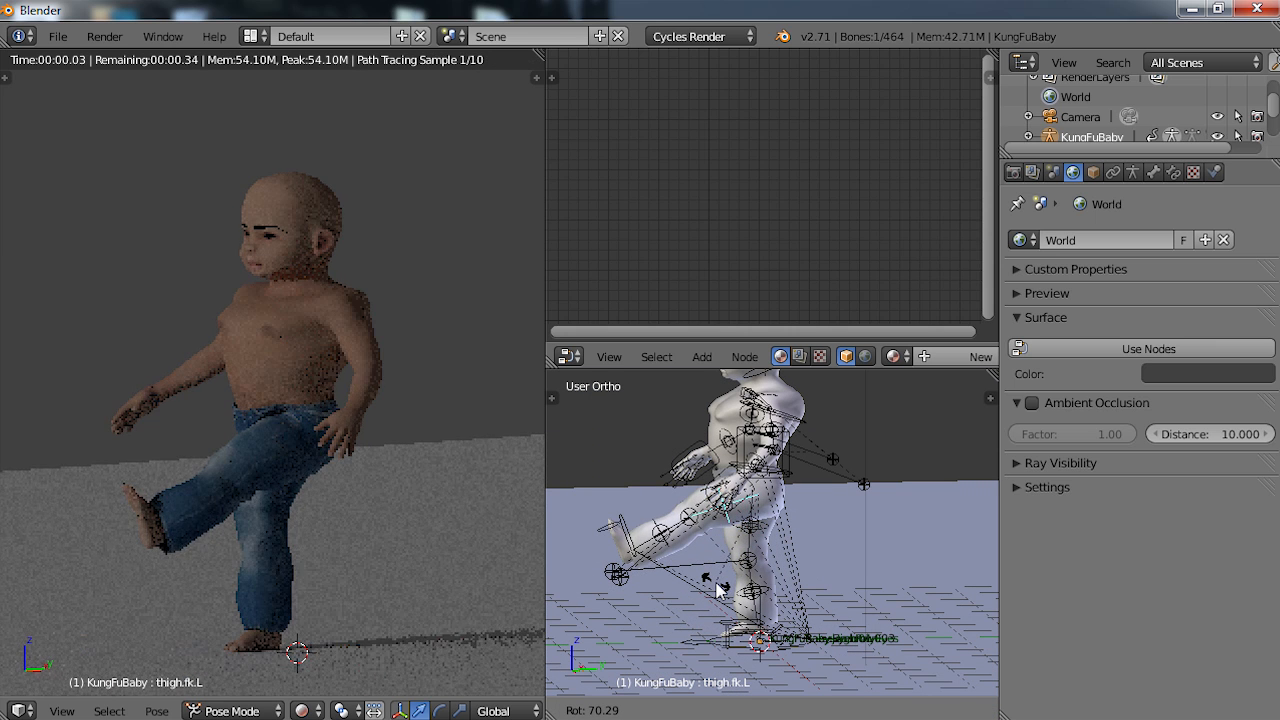
left_click(730, 590)
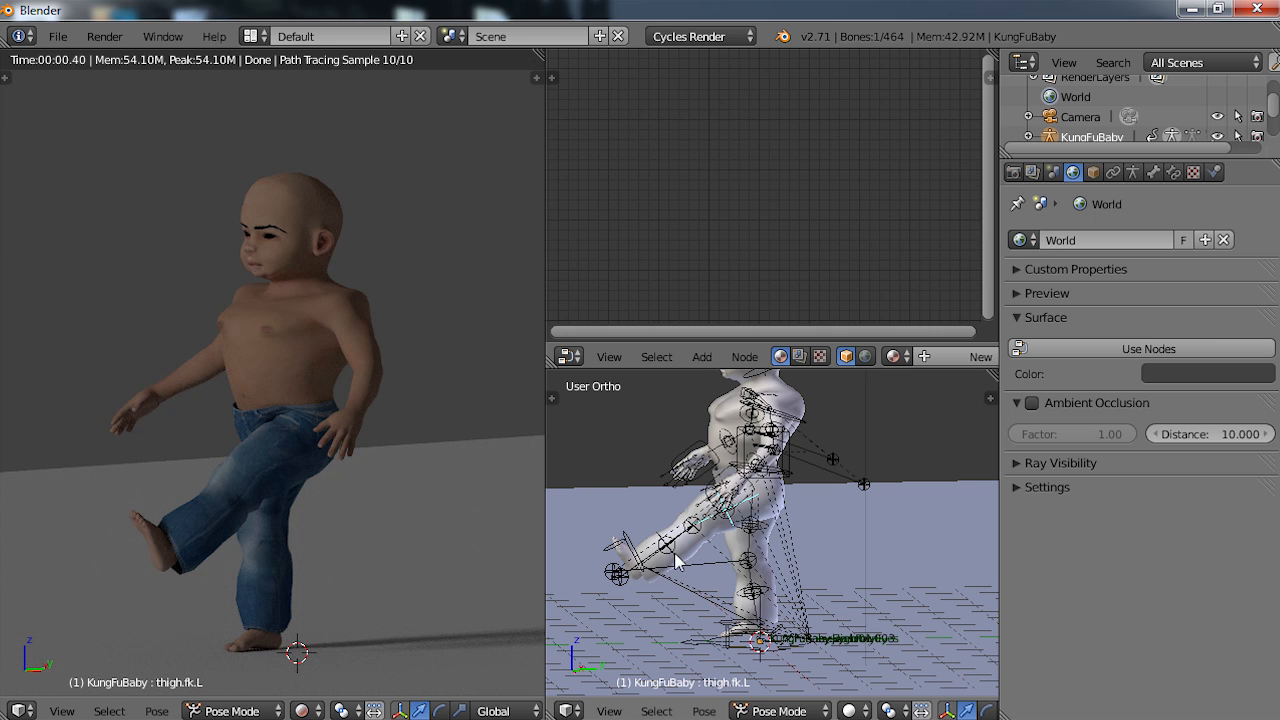
- Rotate the shin.fk.L bone by about -21.6 degrees to bend the raised left leg at the knee
right_click(665, 537)
key("r")
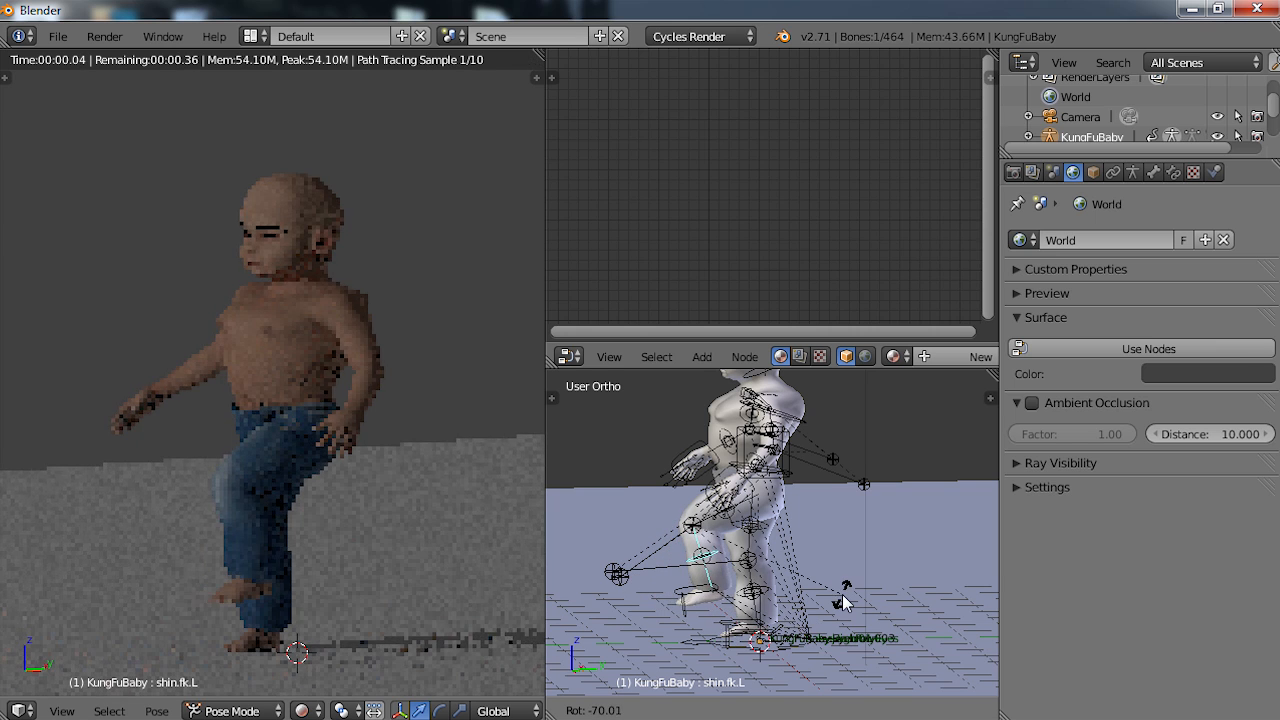
left_click(712, 598)
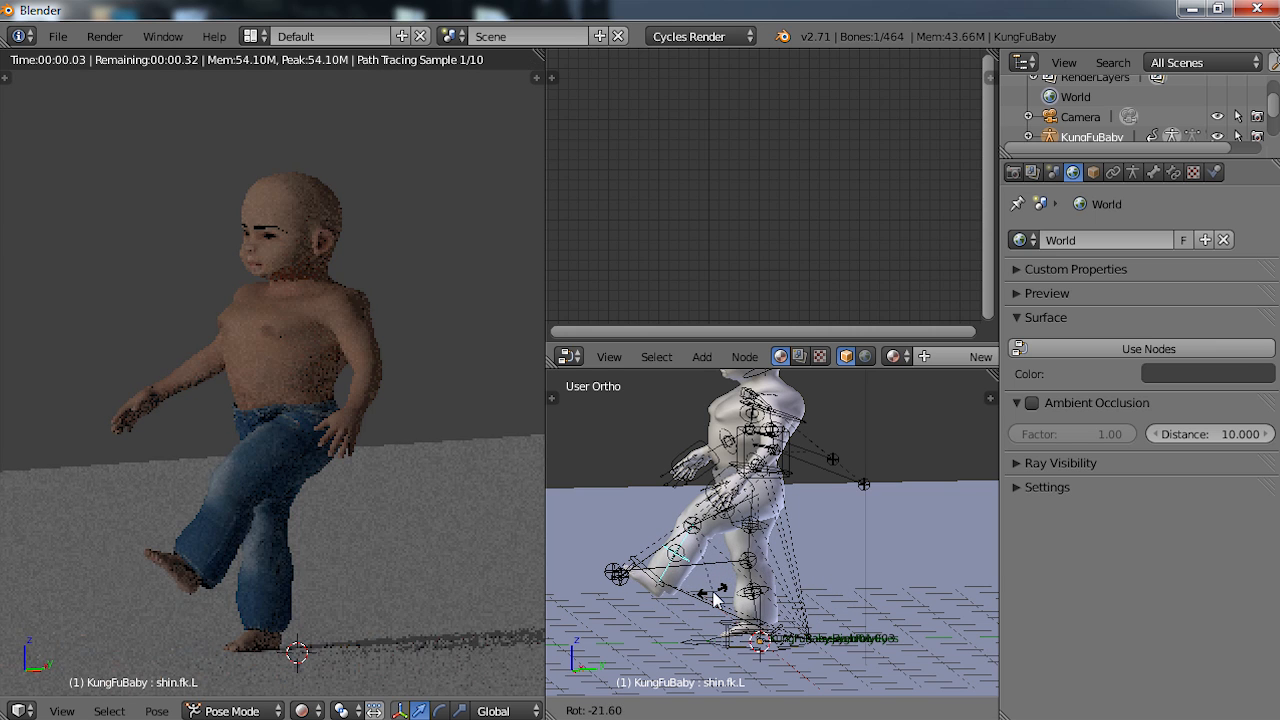
middle_click_drag(771, 578, 745, 532)
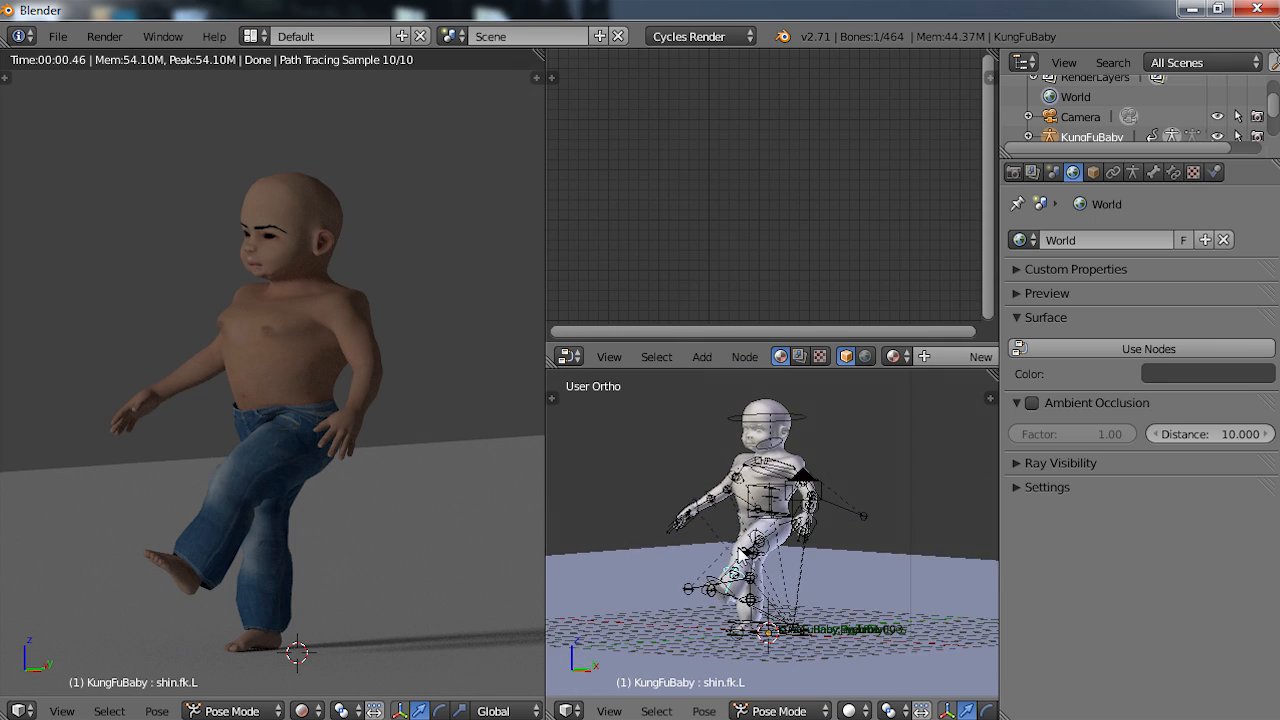